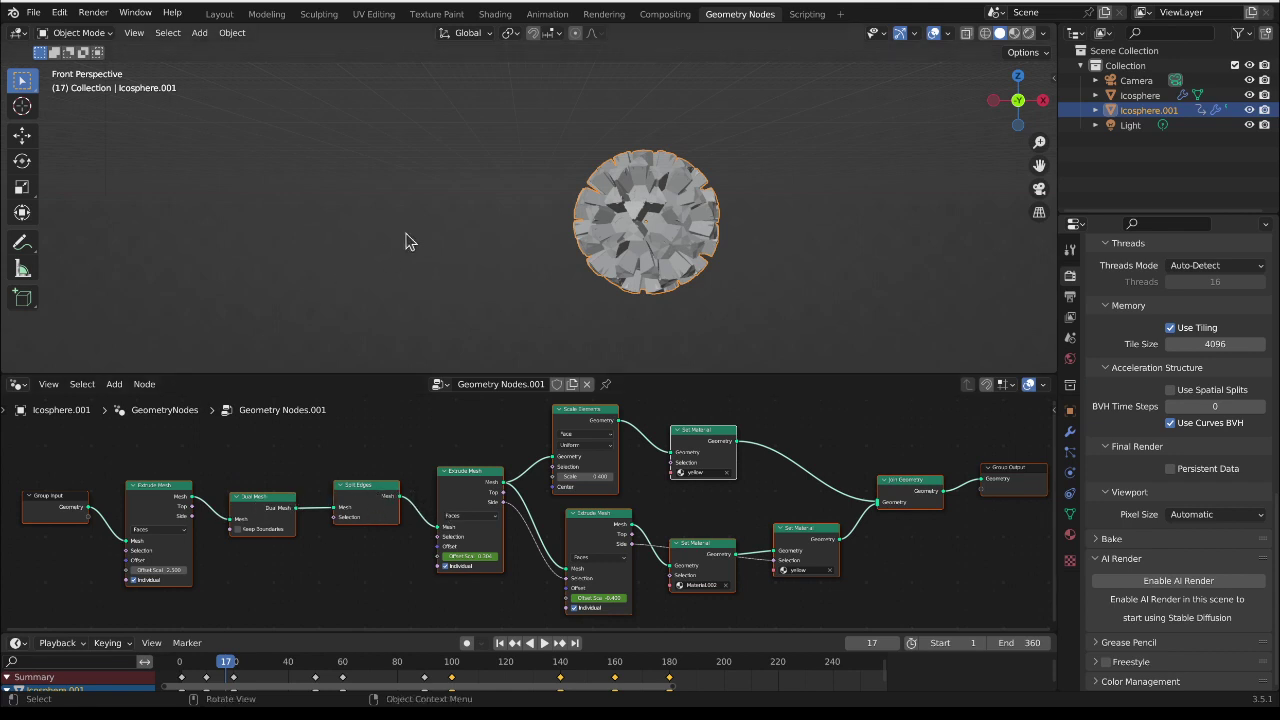
# Step: Select the plain icosphere at the world origin and enlarge the node editor by shrinking the timeline
pyautogui.keyDown('shift'); pyautogui.moveTo(414, 235); pyautogui.dragTo(915, 188, button='middle'); pyautogui.keyUp('shift')
pyautogui.keyDown('shift'); pyautogui.moveTo(564, 228); pyautogui.dragTo(840, 293, button='middle'); pyautogui.keyUp('shift')
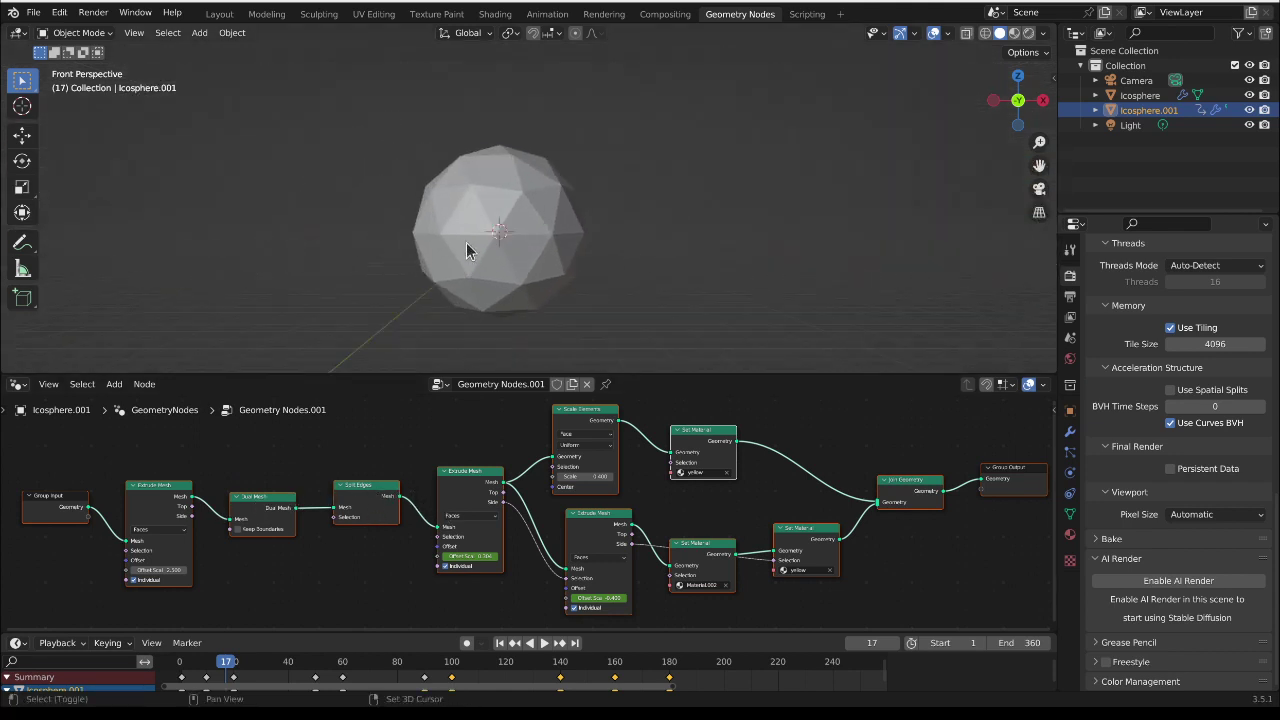
pyautogui.click(500, 262)
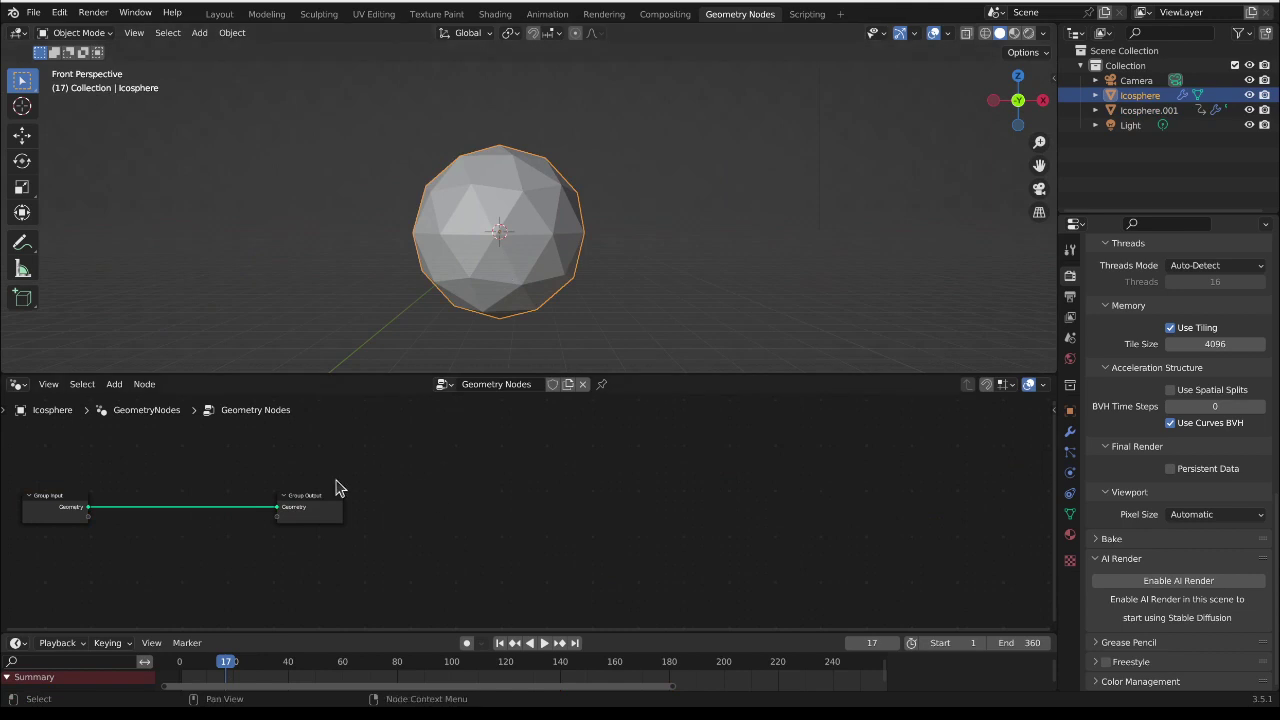
pyautogui.press('Home')
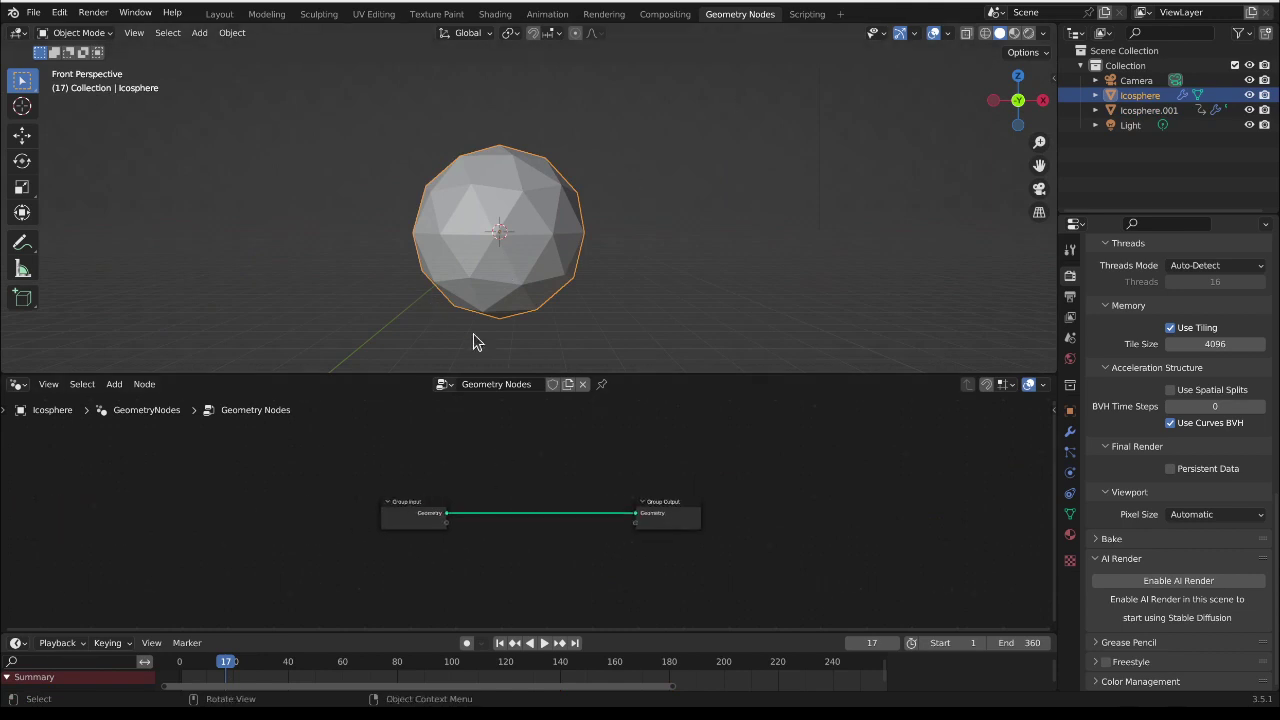
pyautogui.scroll(3, 507, 494)
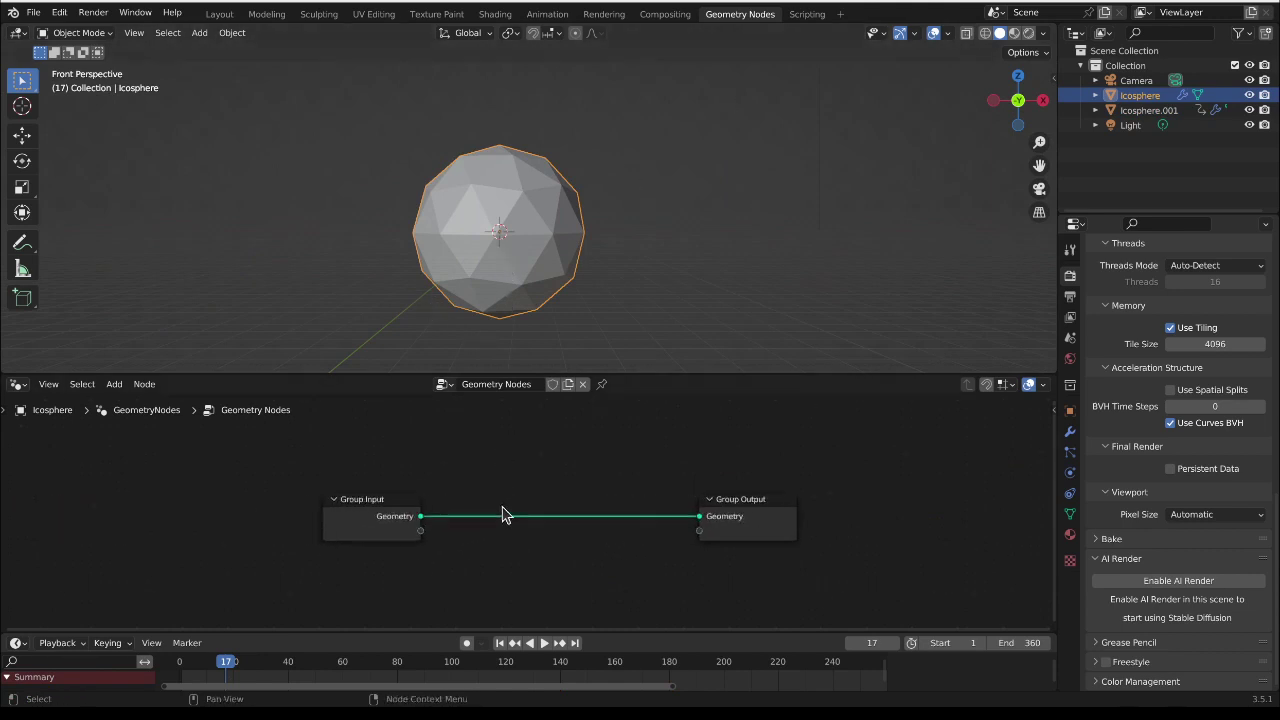
pyautogui.moveTo(591, 631); pyautogui.dragTo(591, 682)
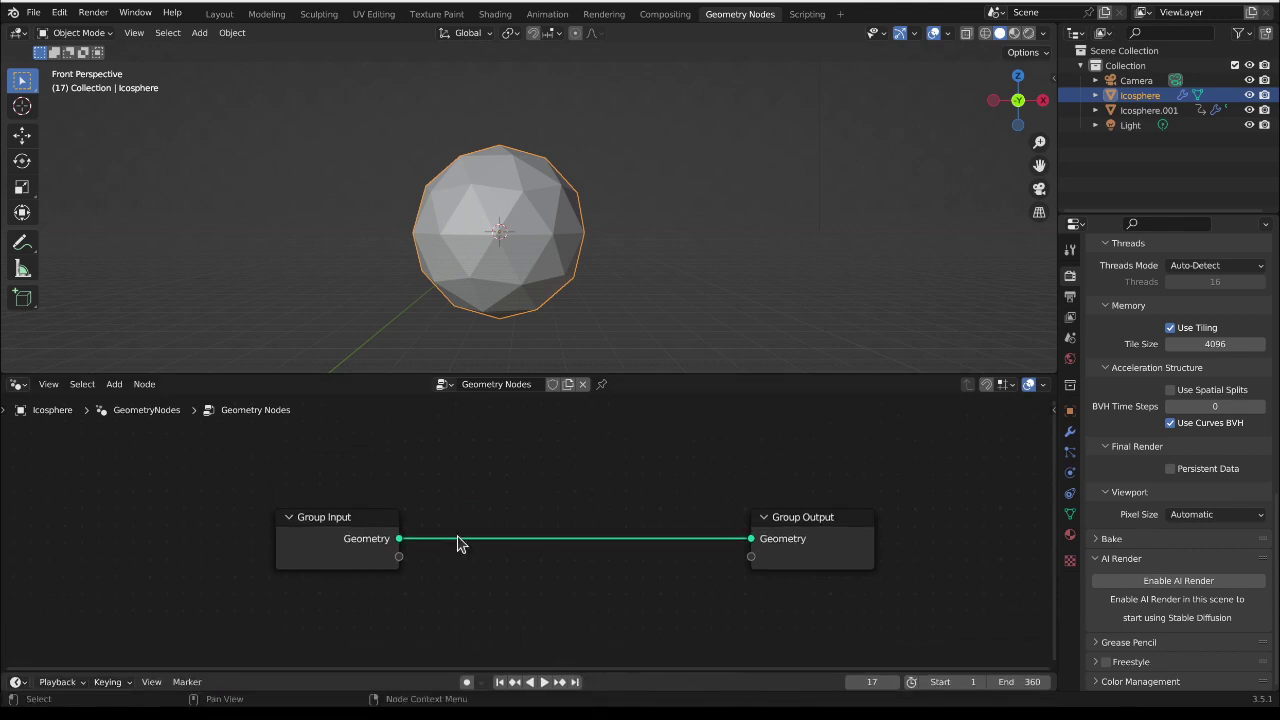
# Step: Insert a Dual Mesh node between Group Input and Group Output, moving Group Input aside to make room
pyautogui.moveTo(362, 538); pyautogui.dragTo(216, 548)
pyautogui.hotkey('shift', 'a')
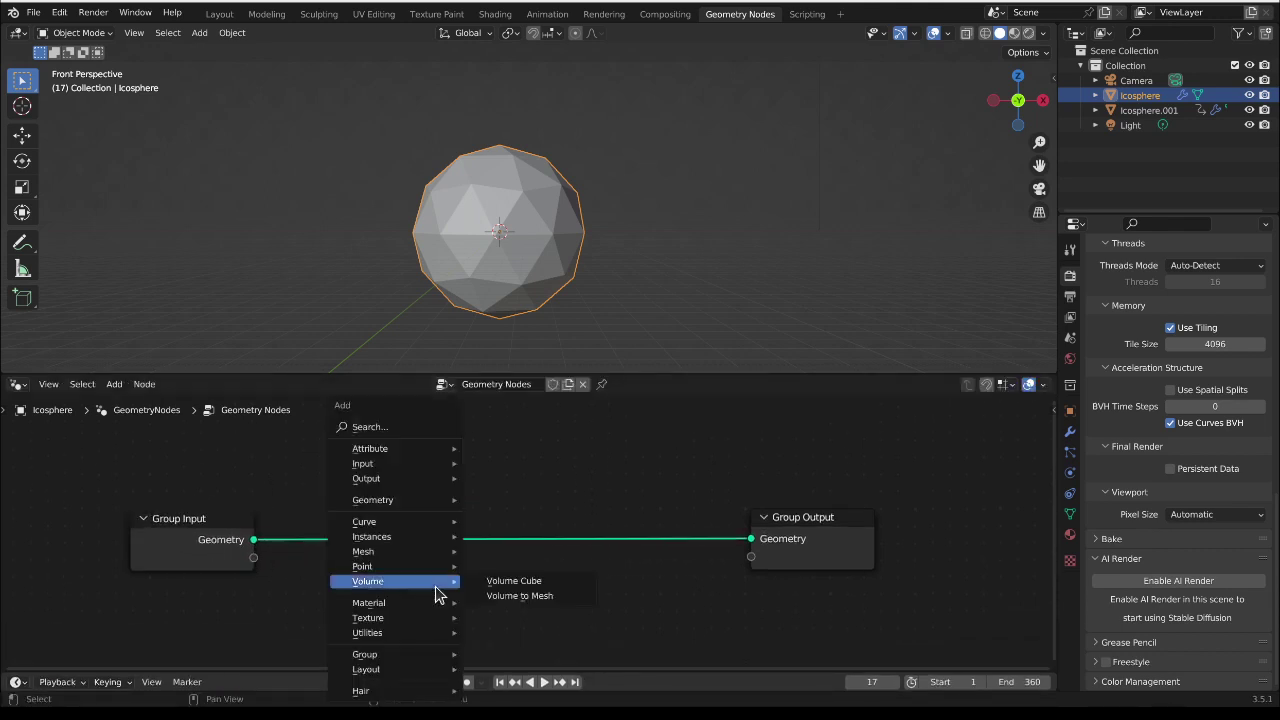
pyautogui.moveTo(423, 553)
pyautogui.moveTo(540, 585)
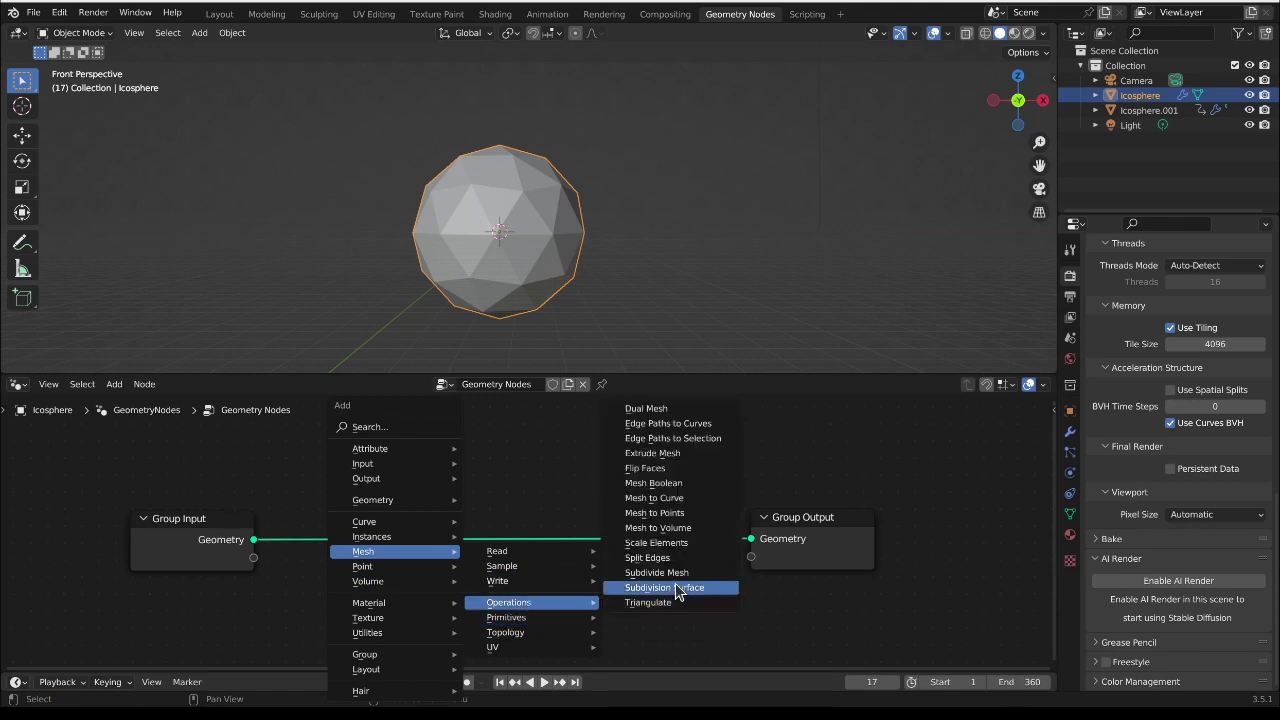
pyautogui.click(645, 408)
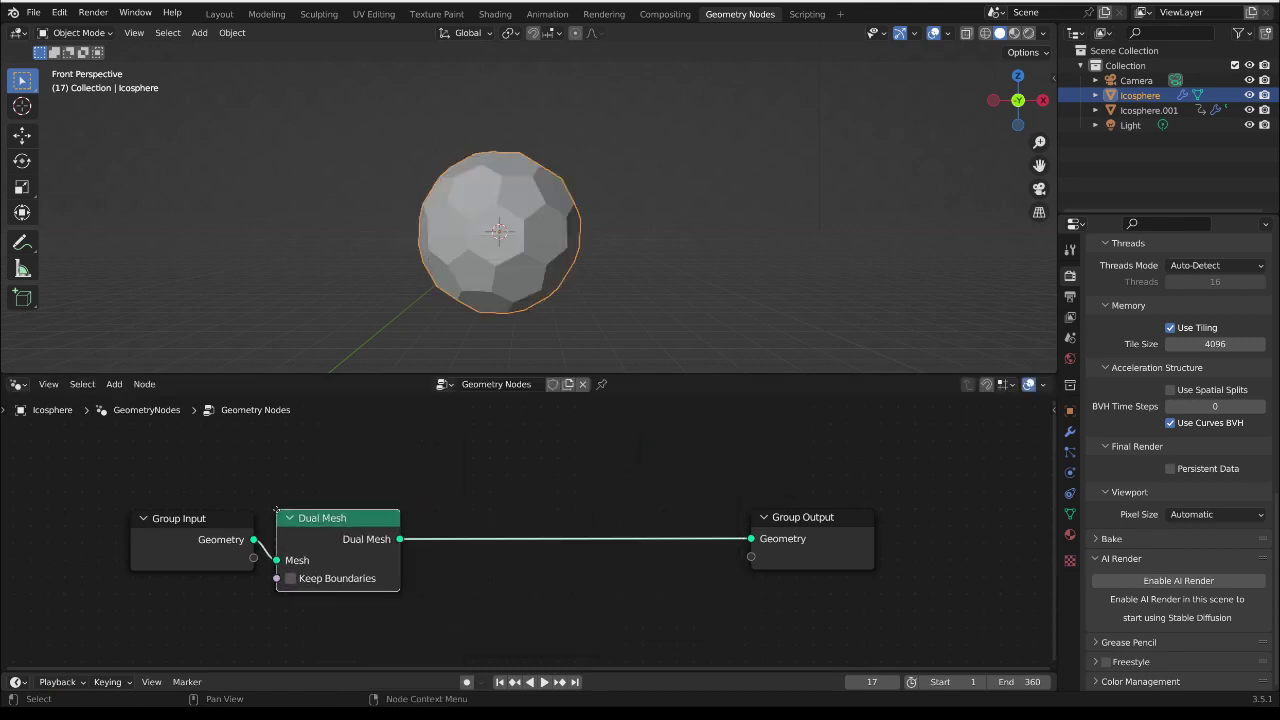
pyautogui.click(260, 550)
# Step: Insert a Split Edges node between Dual Mesh and Group Output
pyautogui.hotkey('shift', 'a')
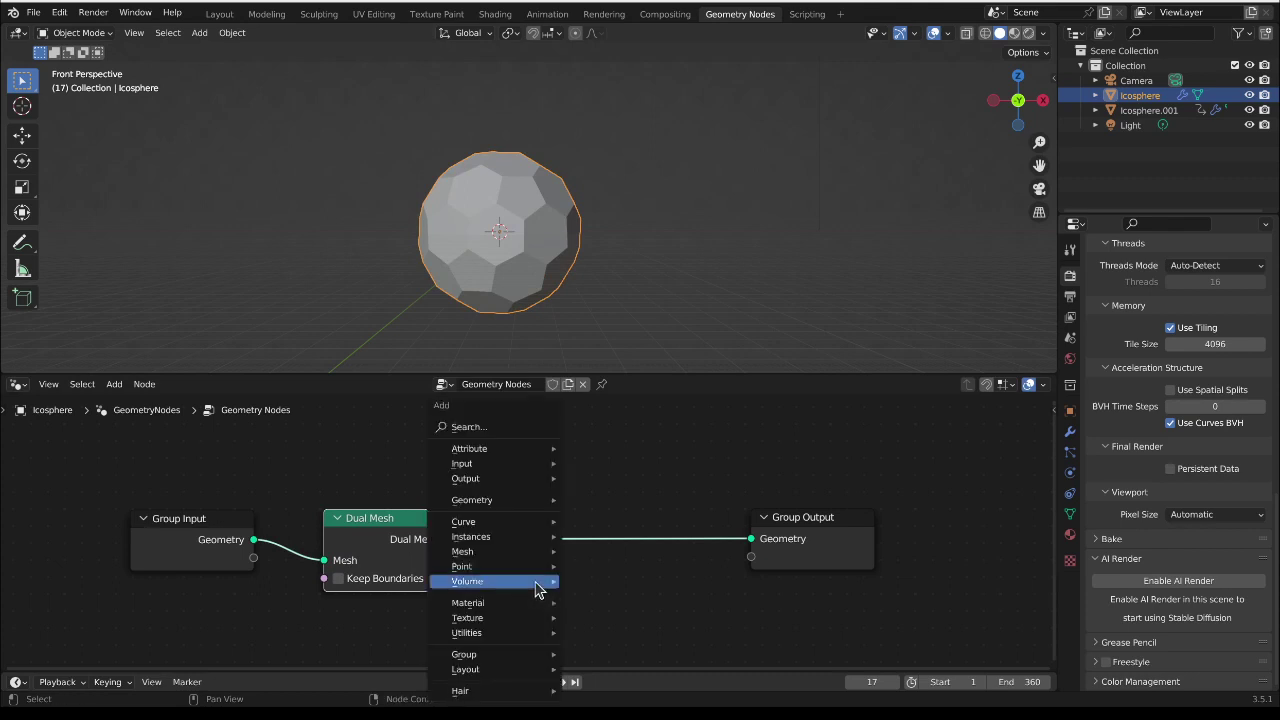
pyautogui.click(490, 427)
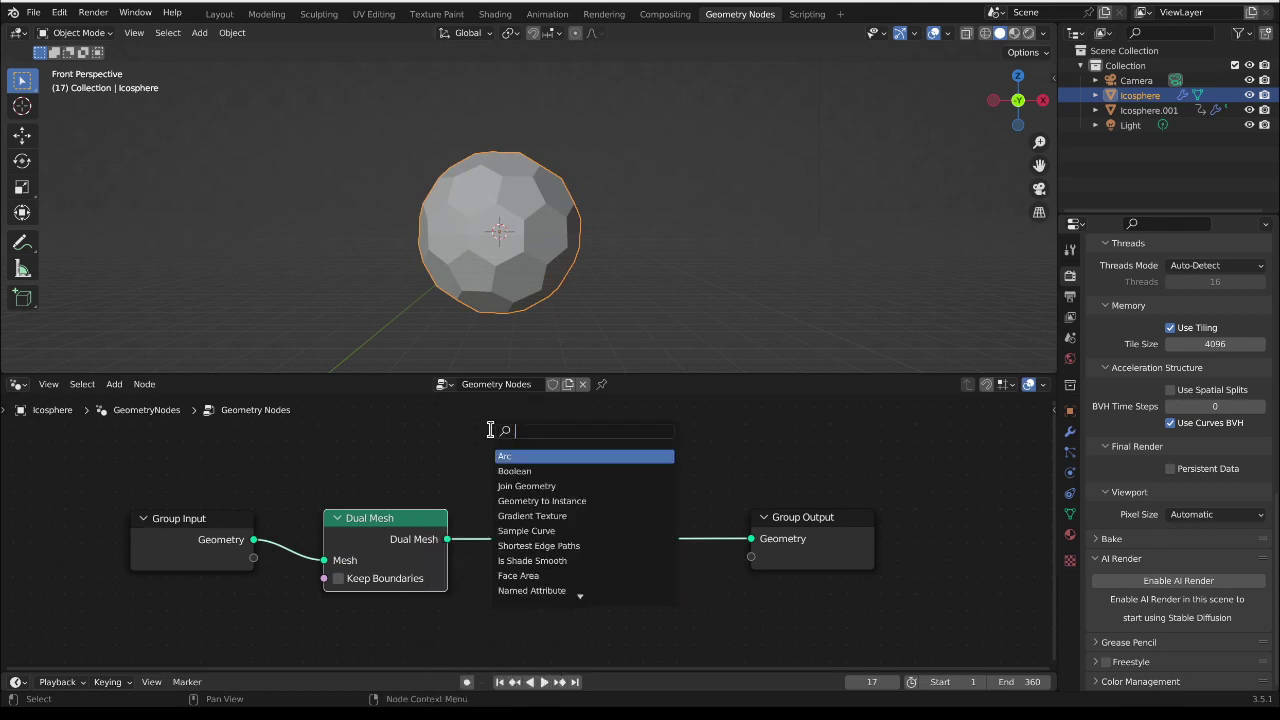
pyautogui.write('split')
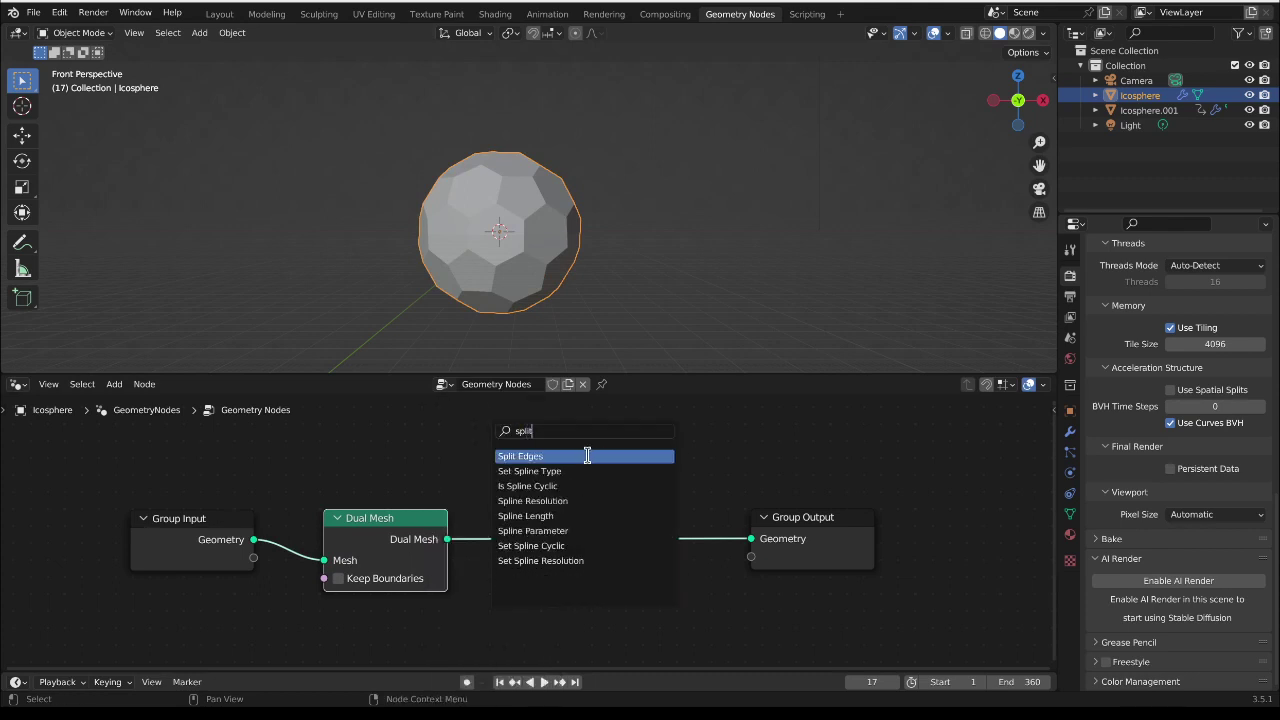
pyautogui.click(588, 456)
pyautogui.click(615, 549)
# Step: Make room before Group Output and insert a Scale Elements node after Split Edges
pyautogui.moveTo(809, 522); pyautogui.dragTo(876, 519)
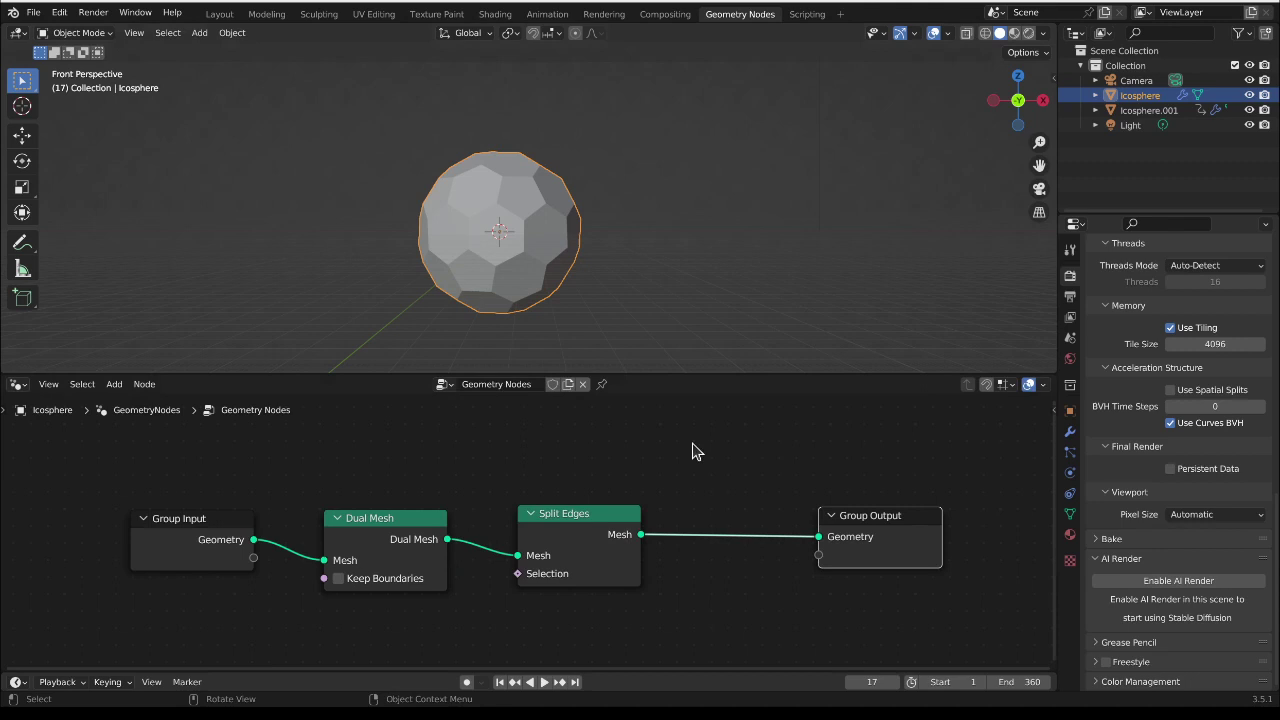
pyautogui.moveTo(851, 526); pyautogui.dragTo(914, 526)
pyautogui.hotkey('shift', 'a')
pyautogui.moveTo(728, 566)
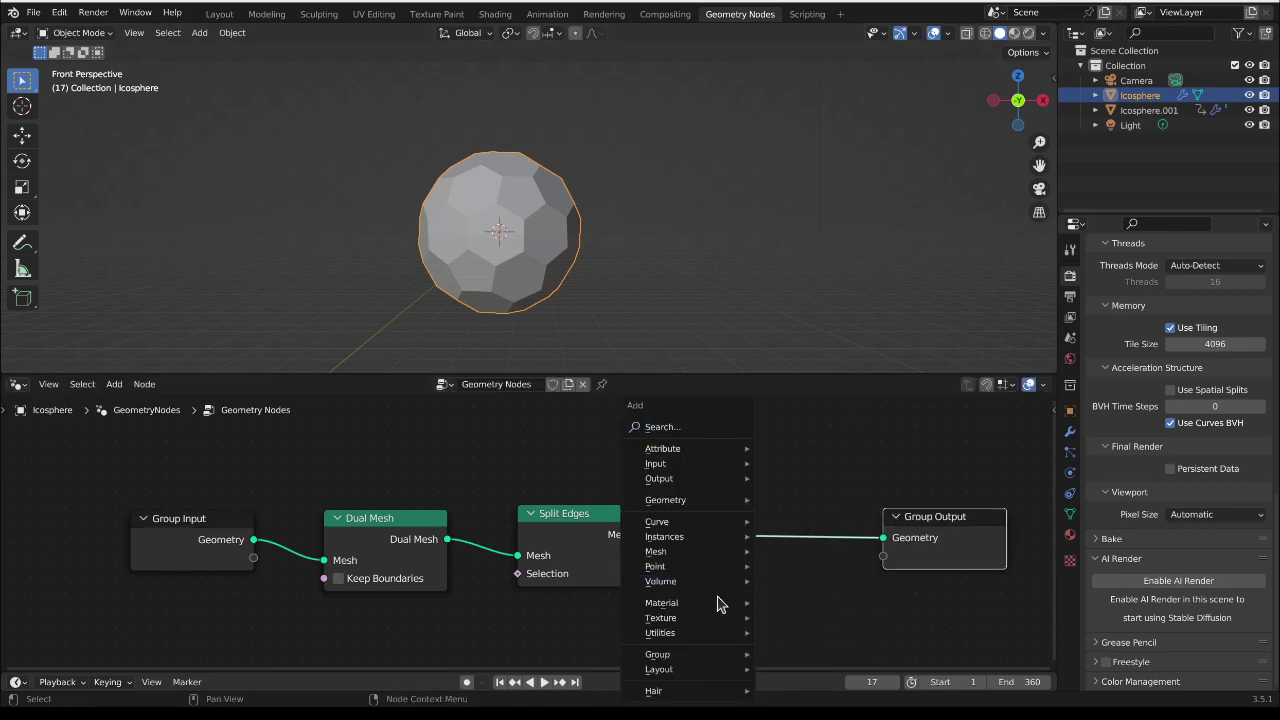
pyautogui.moveTo(718, 608)
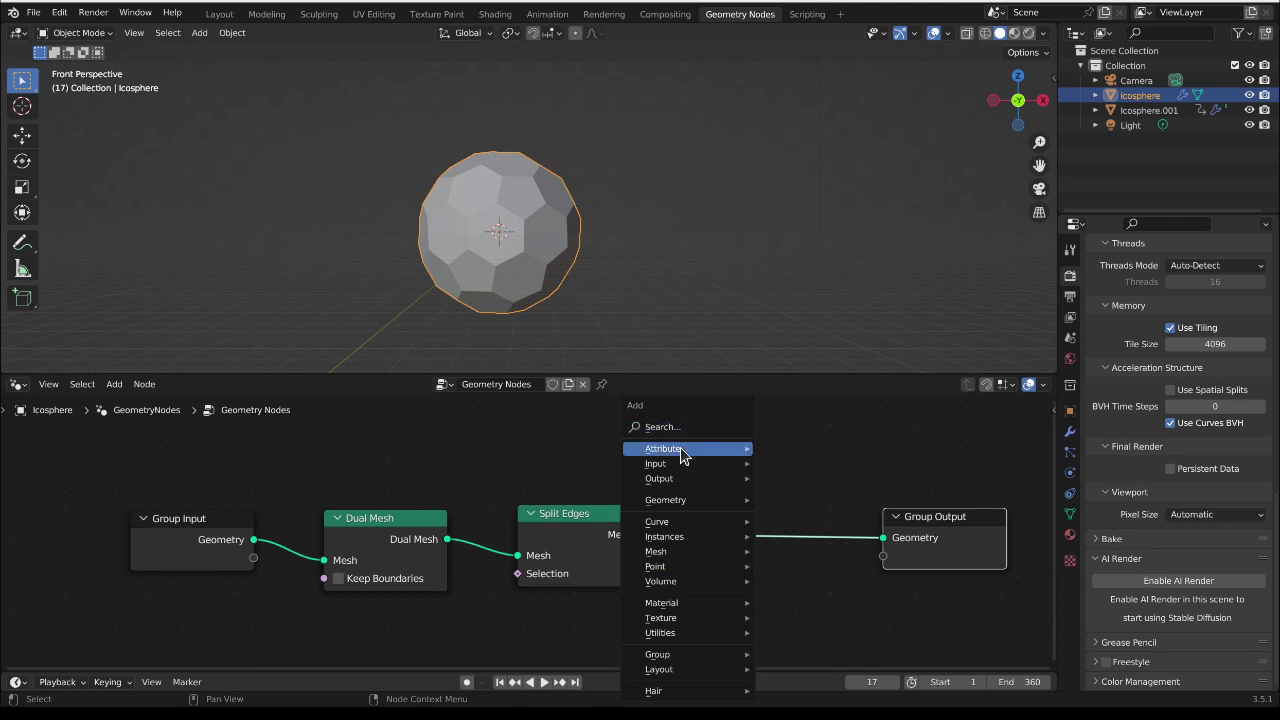
pyautogui.moveTo(687, 509)
pyautogui.moveTo(769, 505)
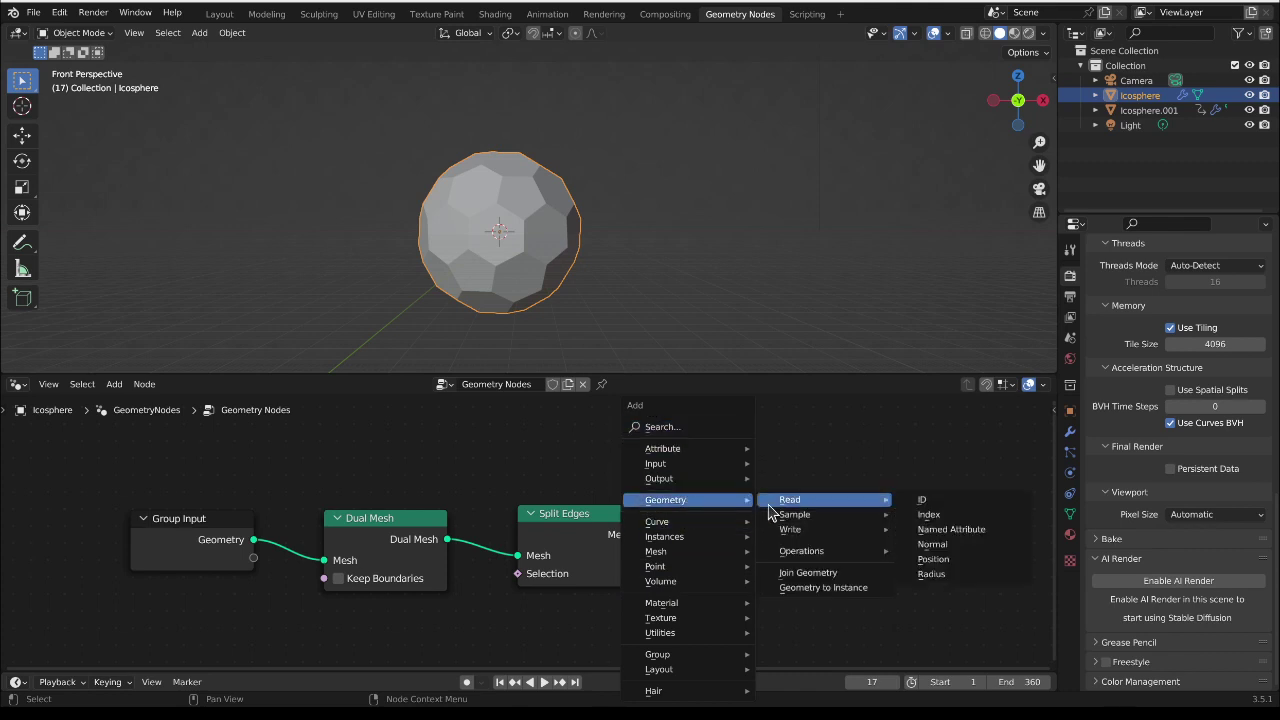
pyautogui.moveTo(800, 553)
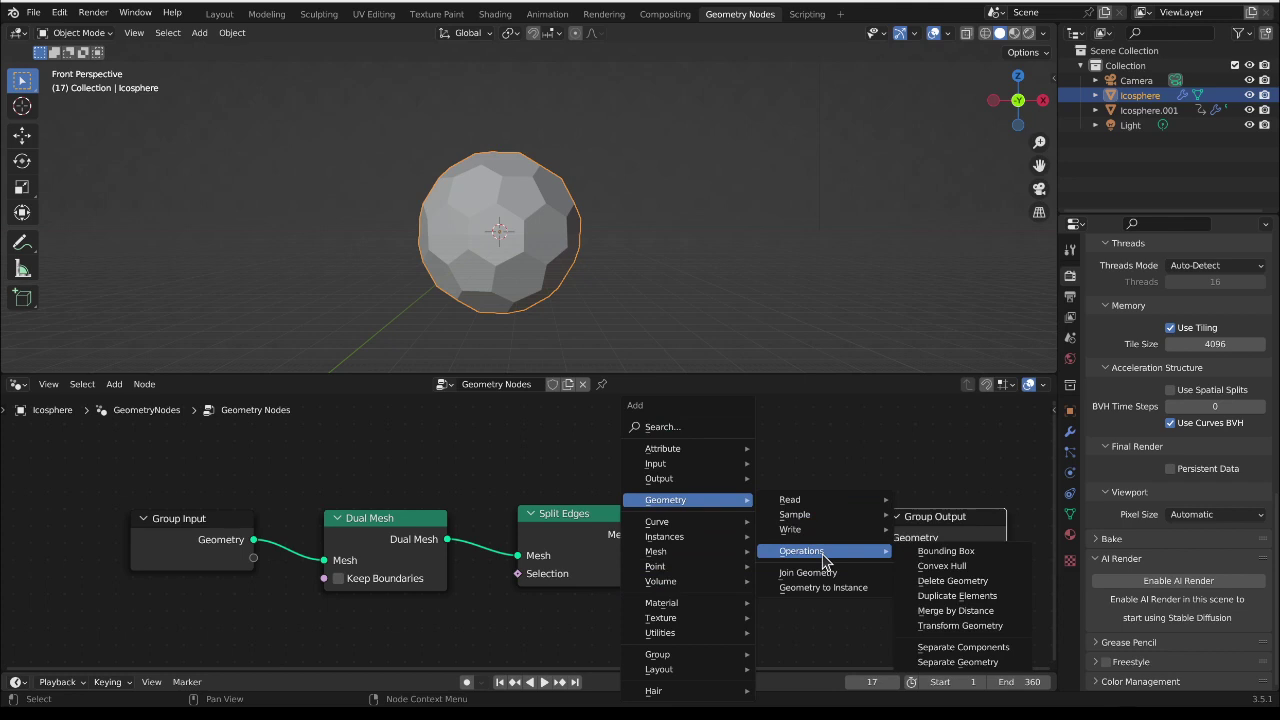
pyautogui.moveTo(697, 553)
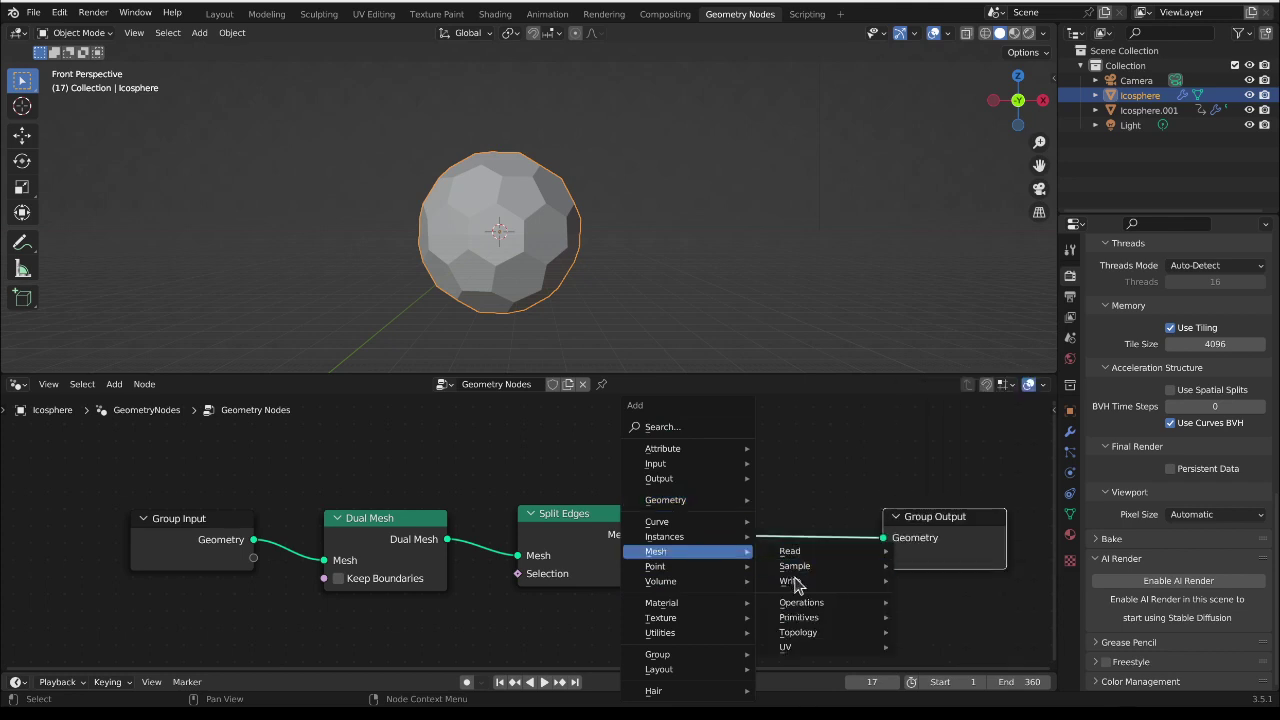
pyautogui.moveTo(806, 603)
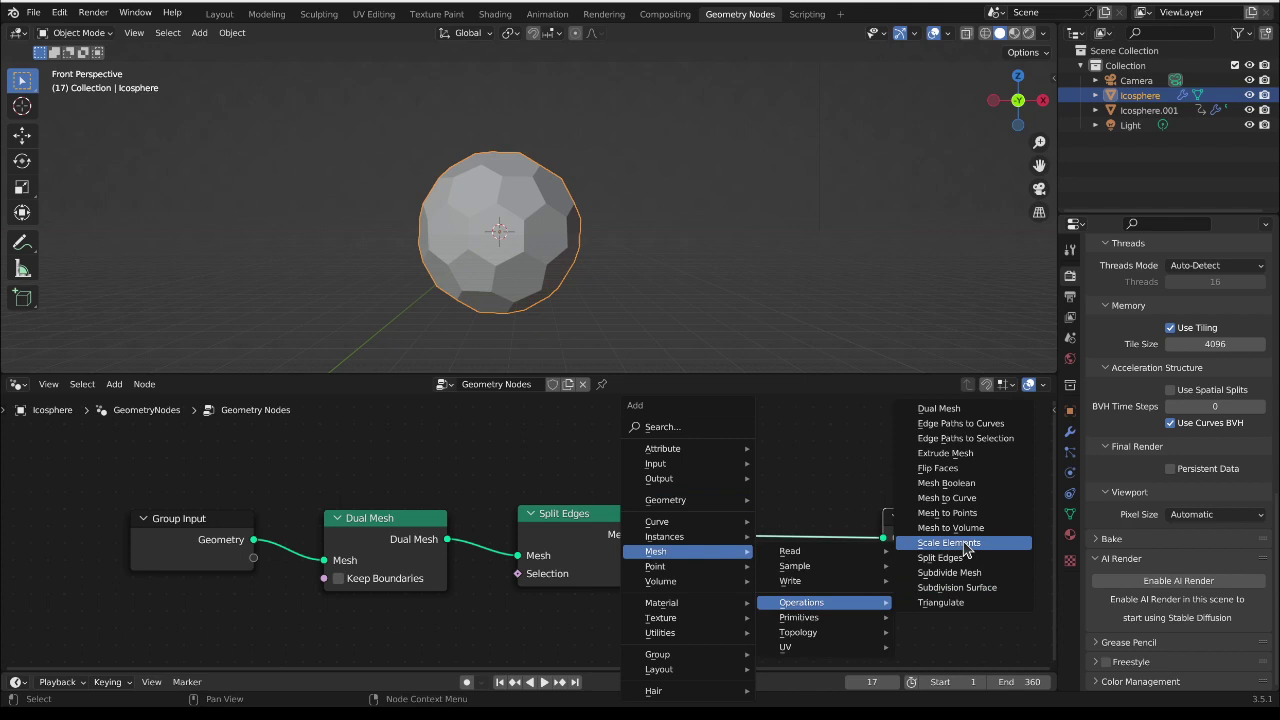
pyautogui.click(948, 543)
pyautogui.click(766, 589)
pyautogui.moveTo(772, 591)
pyautogui.mouseDown()
pyautogui.moveTo(830, 591)
pyautogui.moveTo(752, 591)
pyautogui.moveTo(772, 591)
pyautogui.mouseUp()
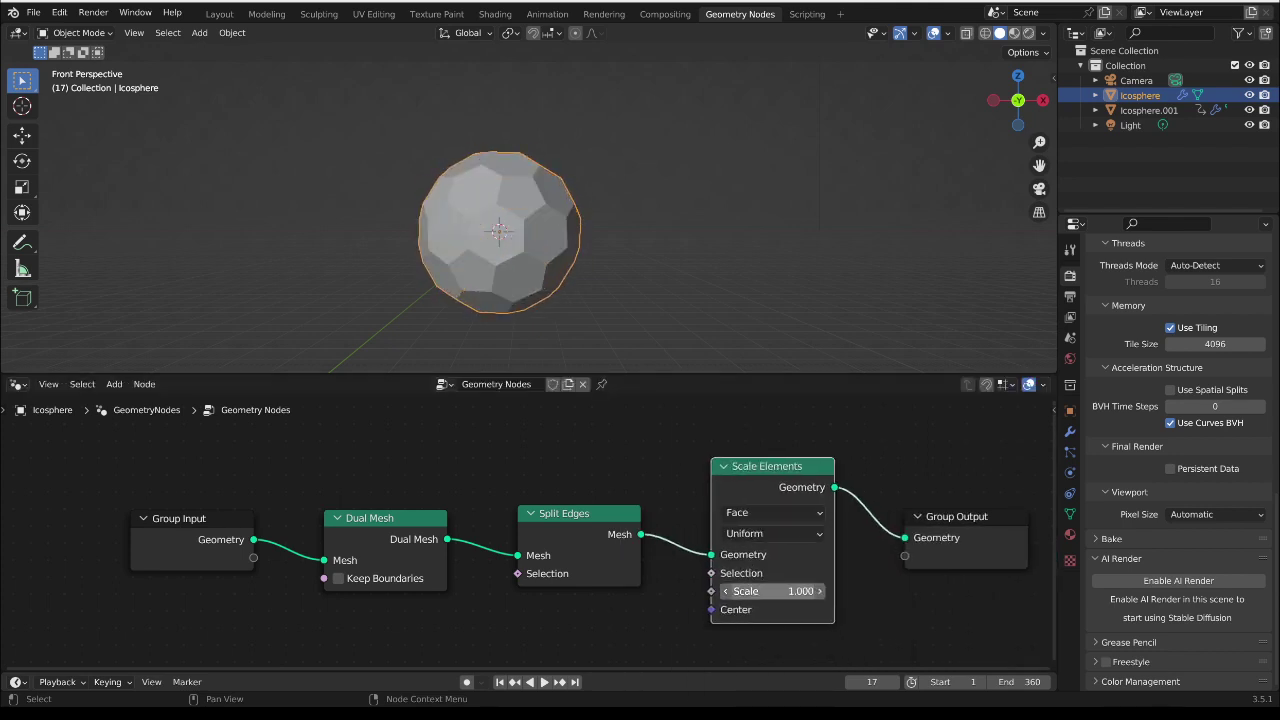
# Step: Insert an Extrude Mesh node between Scale Elements and Group Output and set its offset scale to 0.2
pyautogui.moveTo(885, 577); pyautogui.dragTo(554, 581, button='middle')
pyautogui.moveTo(655, 524); pyautogui.dragTo(895, 499)
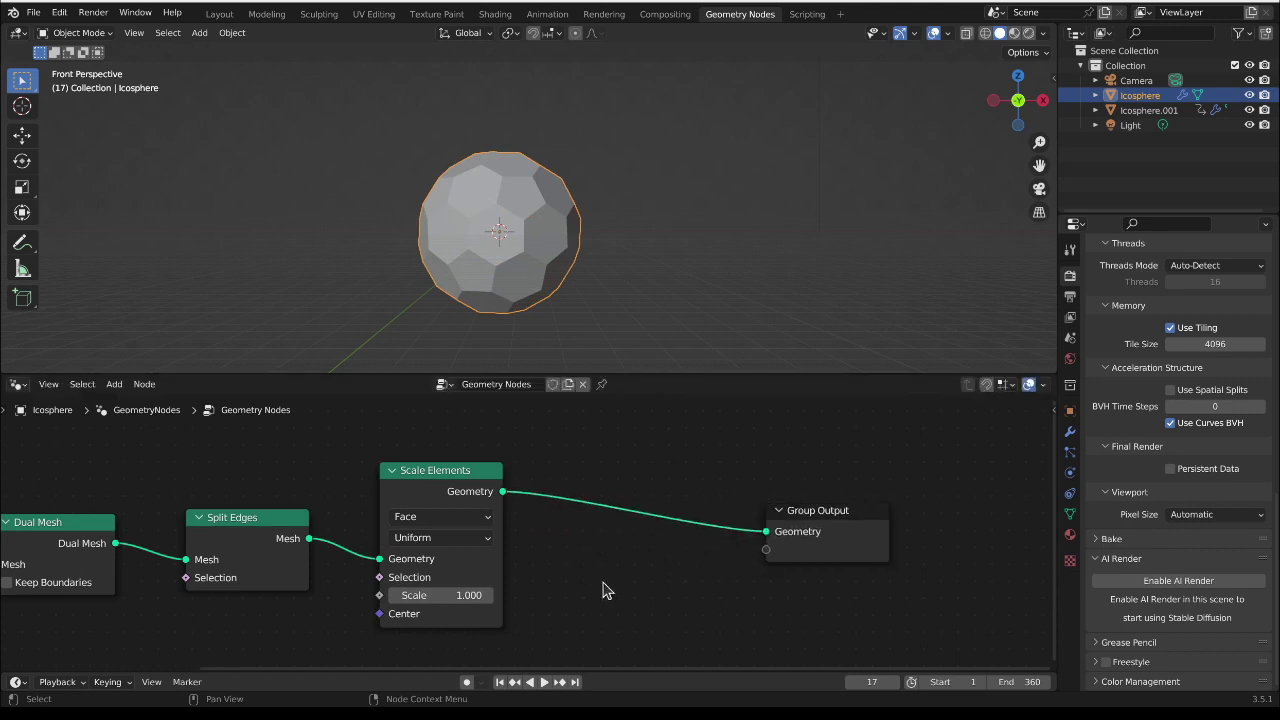
pyautogui.hotkey('shift', 'a')
pyautogui.moveTo(563, 518)
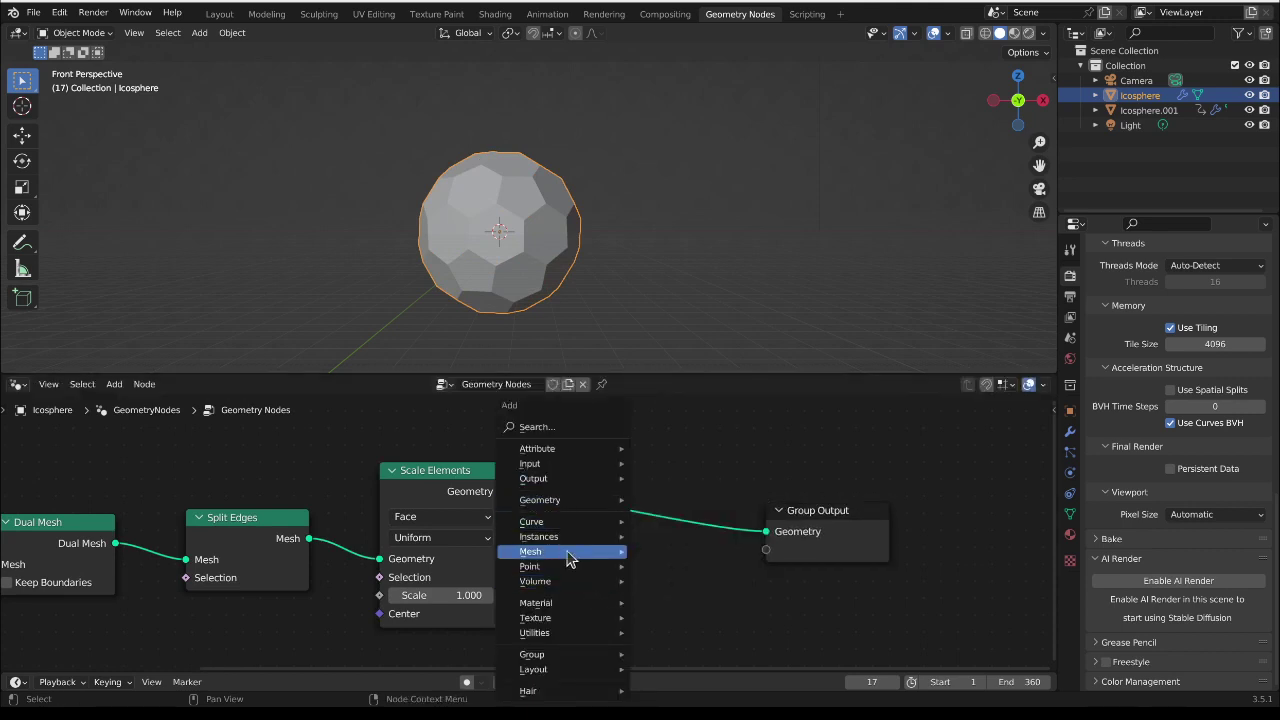
pyautogui.moveTo(568, 553)
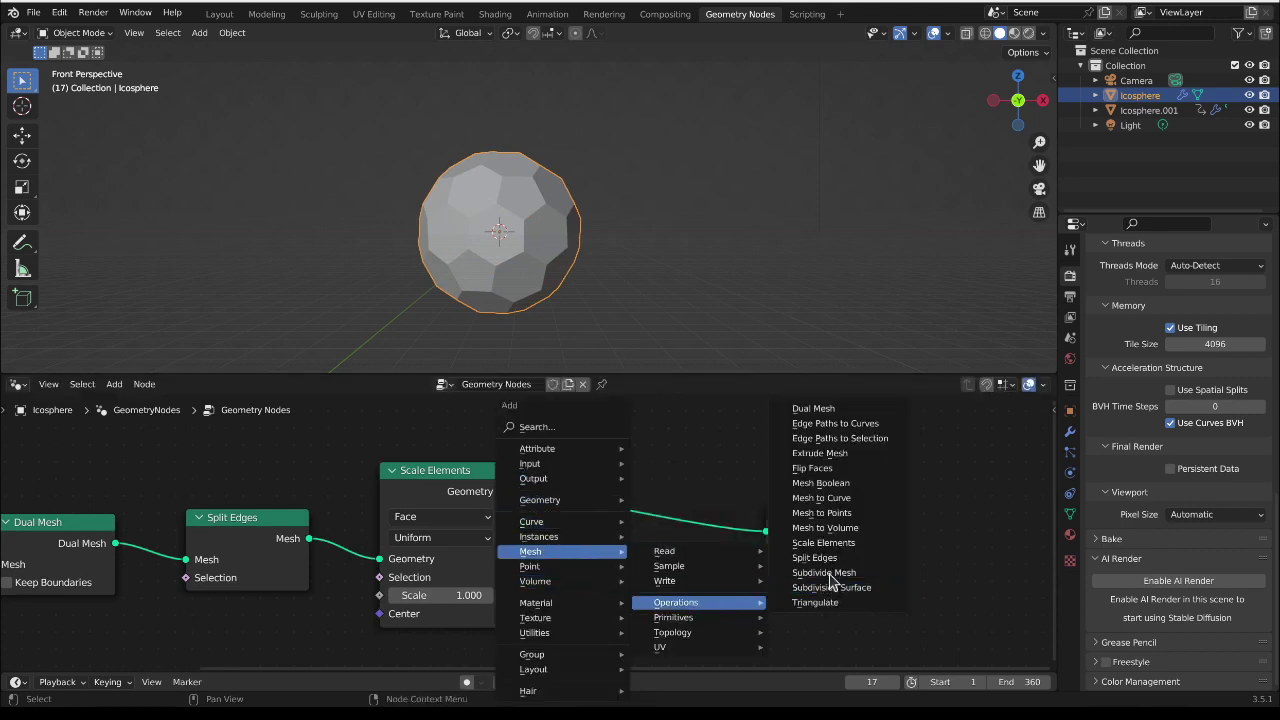
pyautogui.click(820, 453)
pyautogui.click(630, 565)
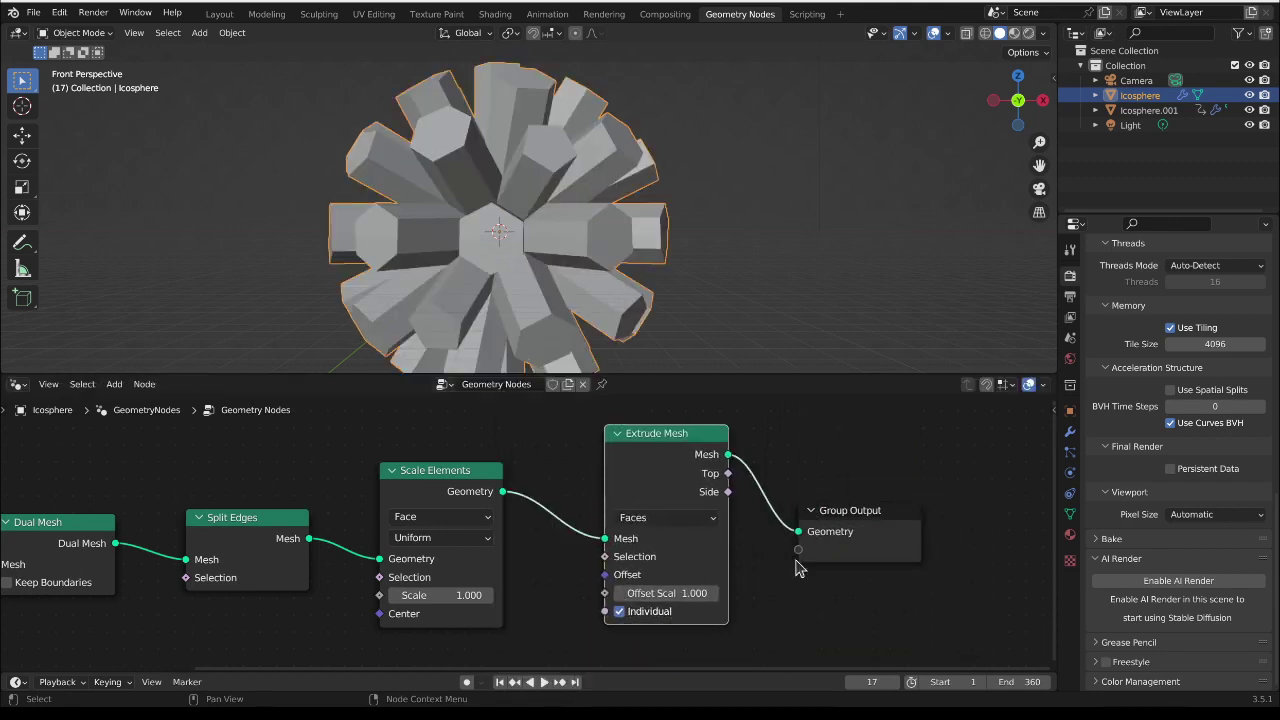
pyautogui.moveTo(860, 540); pyautogui.dragTo(977, 536)
pyautogui.moveTo(639, 470); pyautogui.dragTo(642, 482)
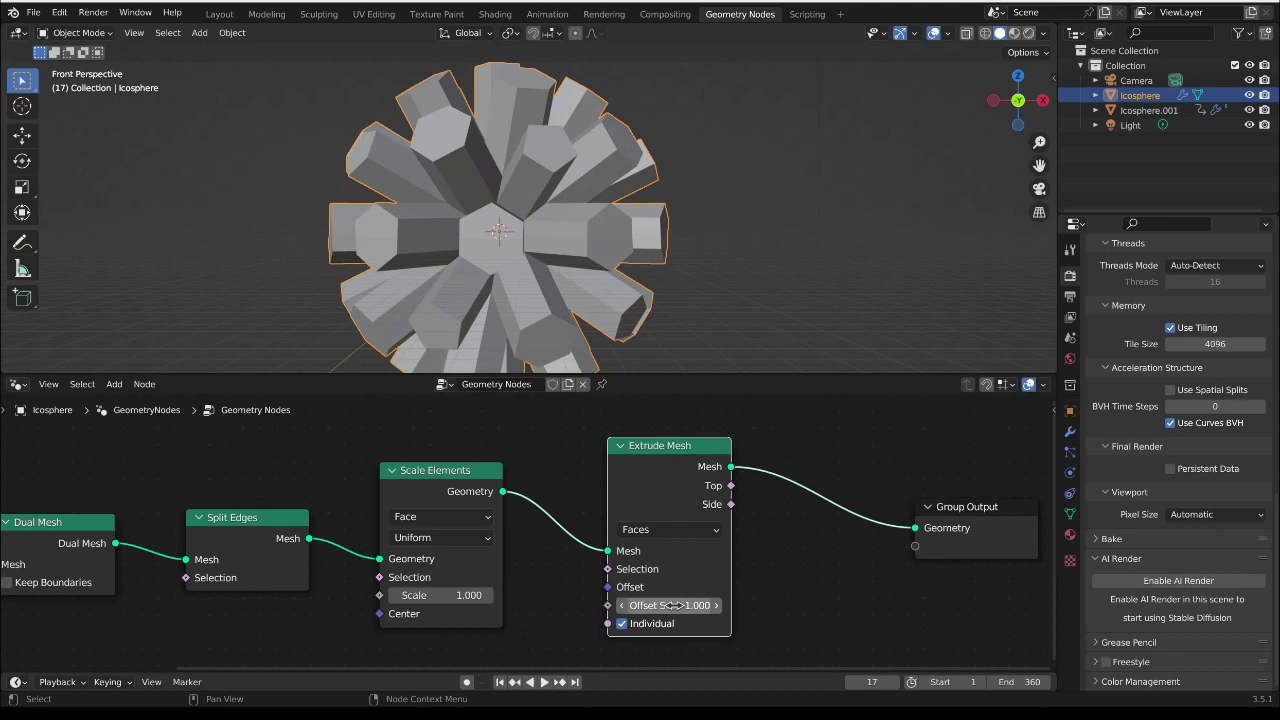
pyautogui.moveTo(672, 605); pyautogui.dragTo(612, 605)
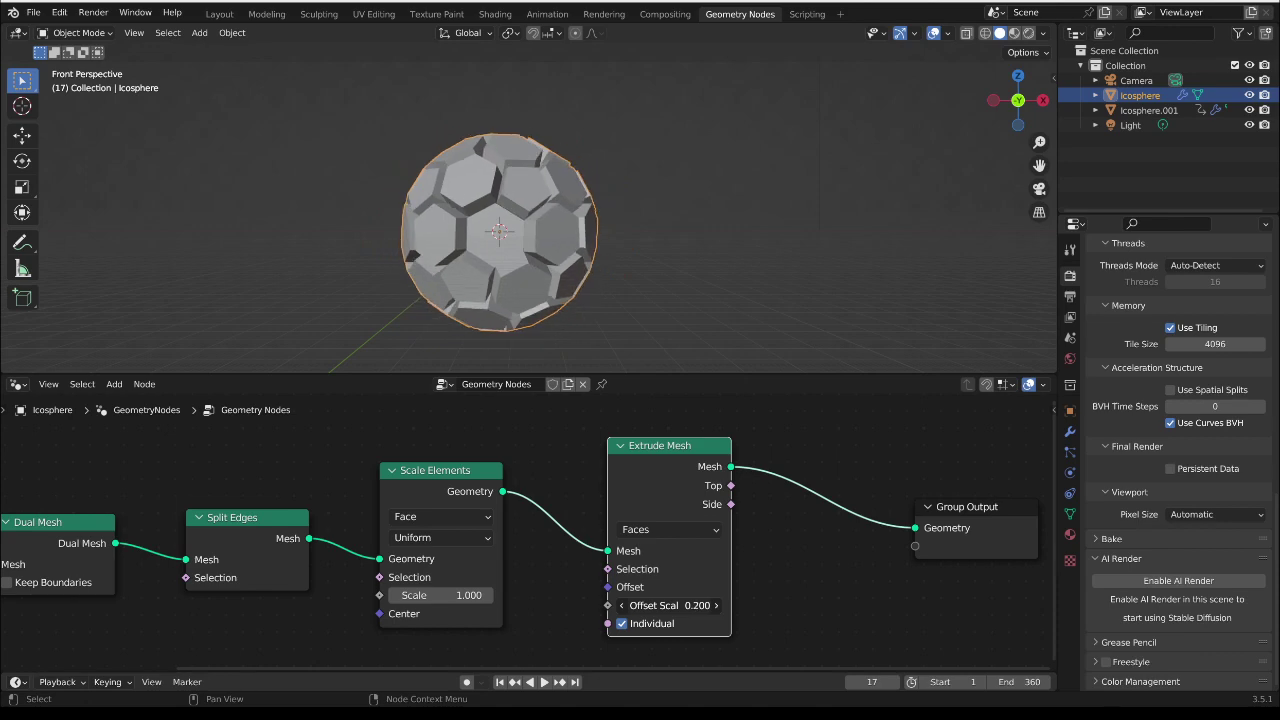
# Step: Examine the node tree of the reference object Icosphere.001 and return to the Icosphere being built
pyautogui.scroll(-5, 781, 178)
pyautogui.keyDown('shift'); pyautogui.moveTo(888, 223); pyautogui.dragTo(700, 248, button='middle'); pyautogui.keyUp('shift')
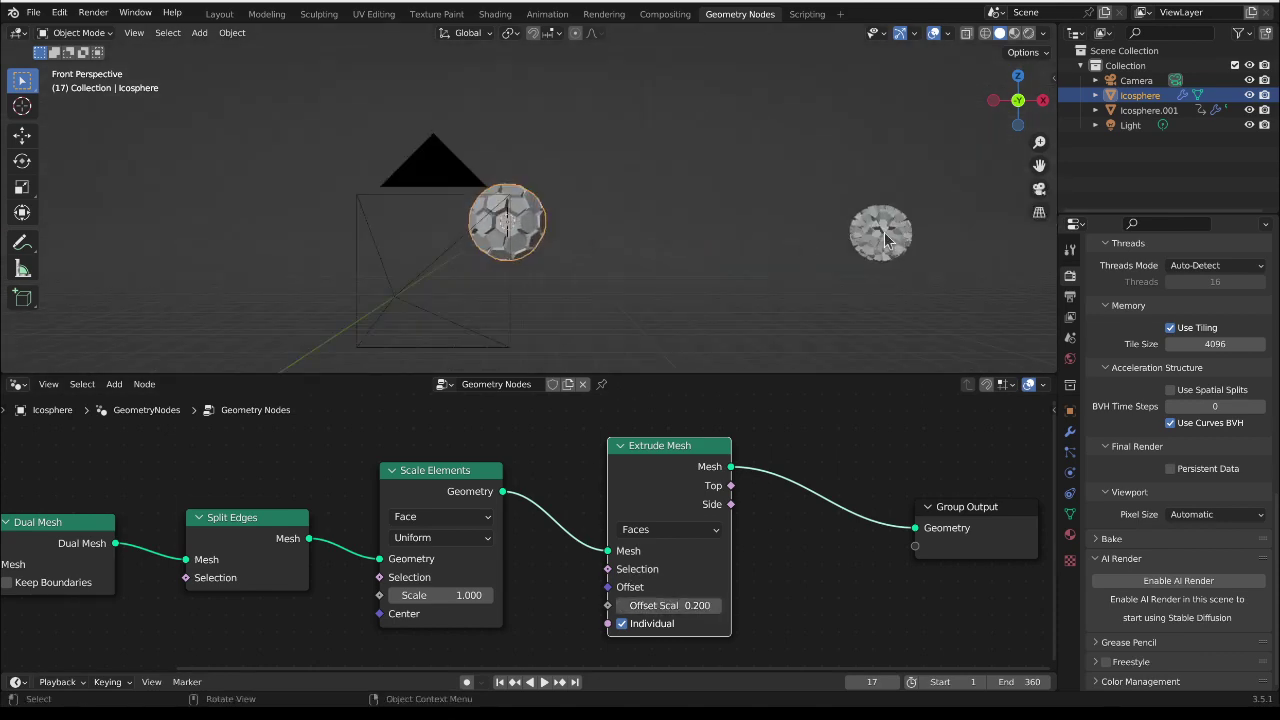
pyautogui.click(882, 236)
pyautogui.moveTo(755, 509); pyautogui.dragTo(607, 510, button='middle')
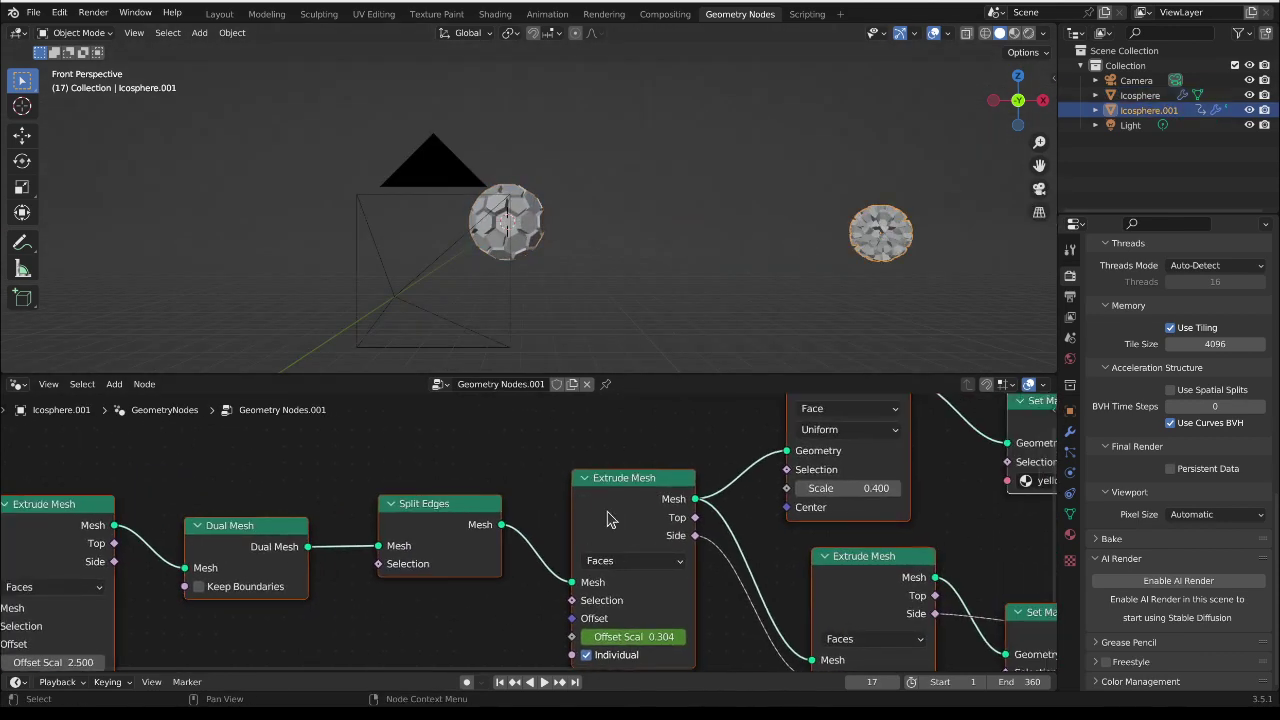
pyautogui.scroll(-4, 600, 515)
pyautogui.moveTo(750, 500); pyautogui.dragTo(708, 514, button='middle')
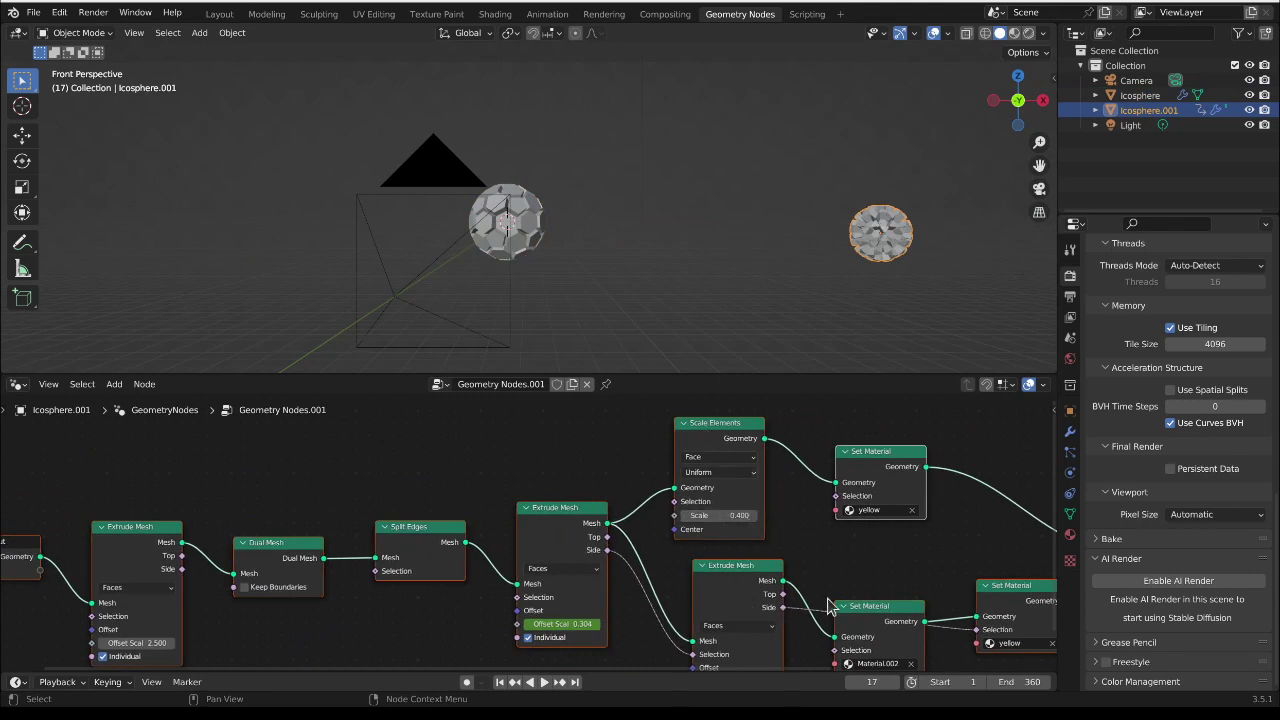
pyautogui.click(518, 232)
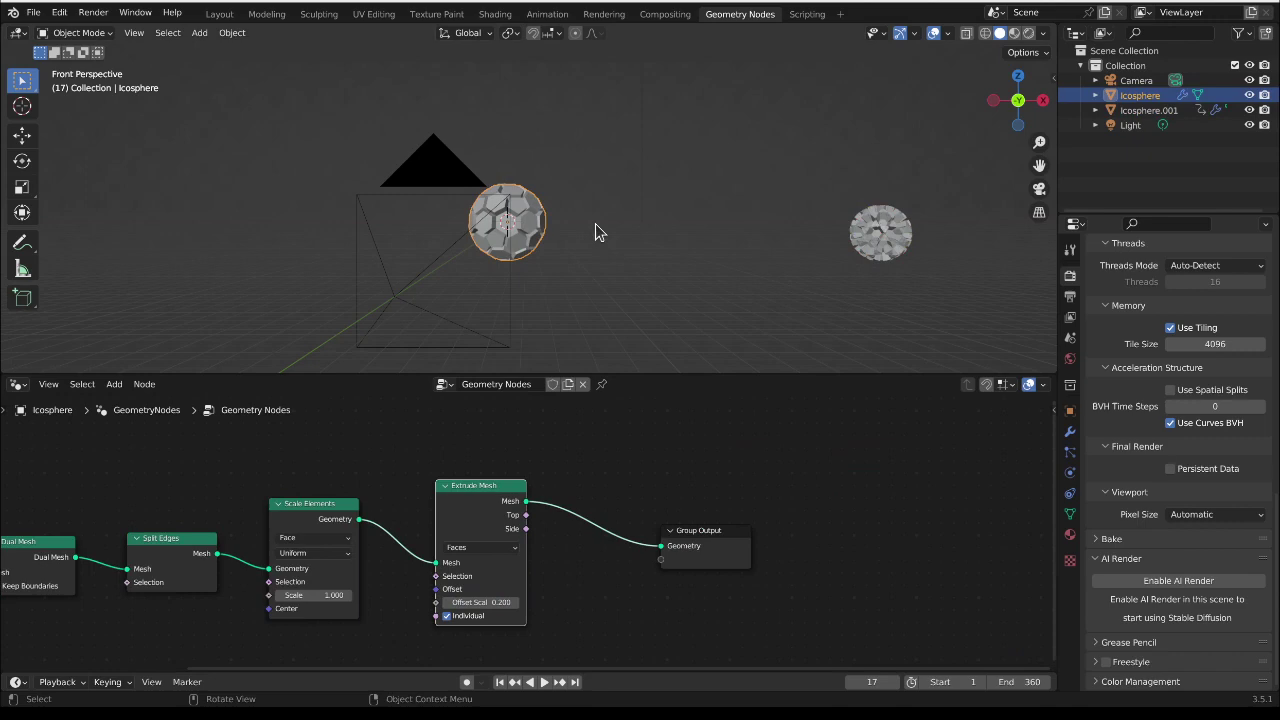
pyautogui.press('KP_Decimal')
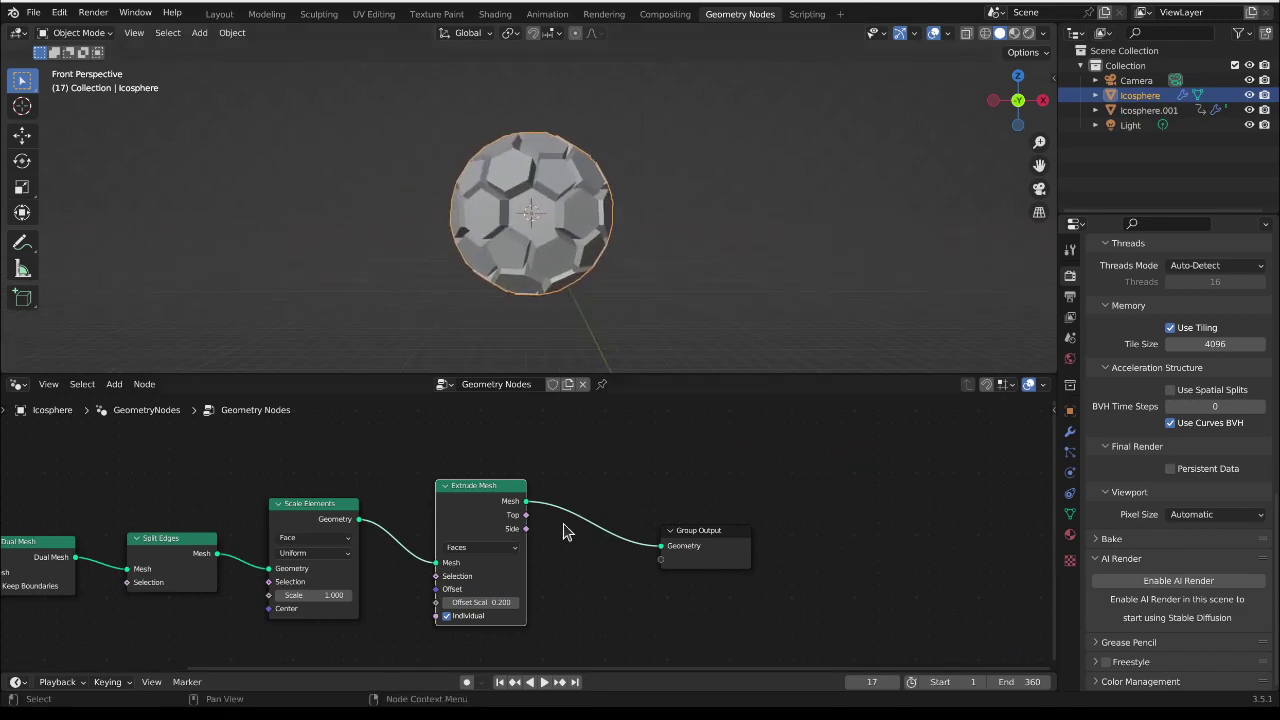
# Step: Insert a duplicate of the Extrude Mesh node before Group Output and set its offset scale to 0.6
pyautogui.hotkey('shift', 'd')
pyautogui.click(611, 508)
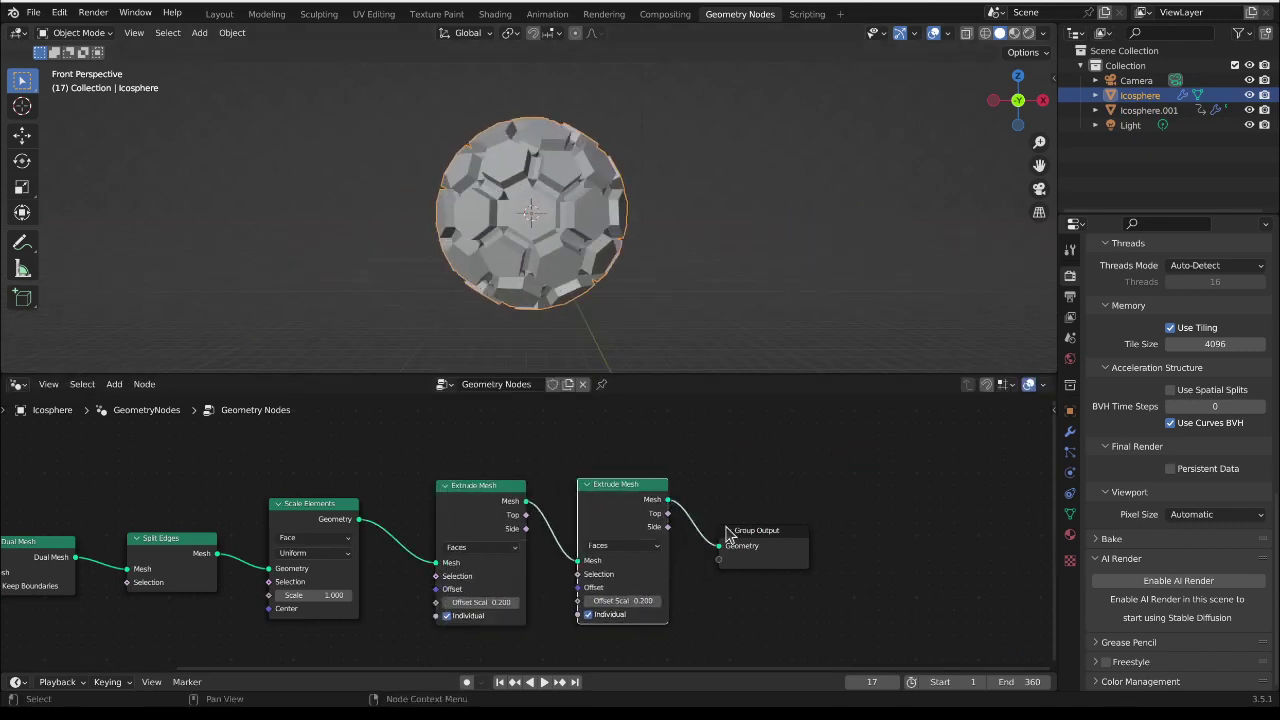
pyautogui.moveTo(756, 536); pyautogui.dragTo(812, 535)
pyautogui.moveTo(619, 602); pyautogui.dragTo(660, 600)
pyautogui.moveTo(797, 530); pyautogui.dragTo(902, 515)
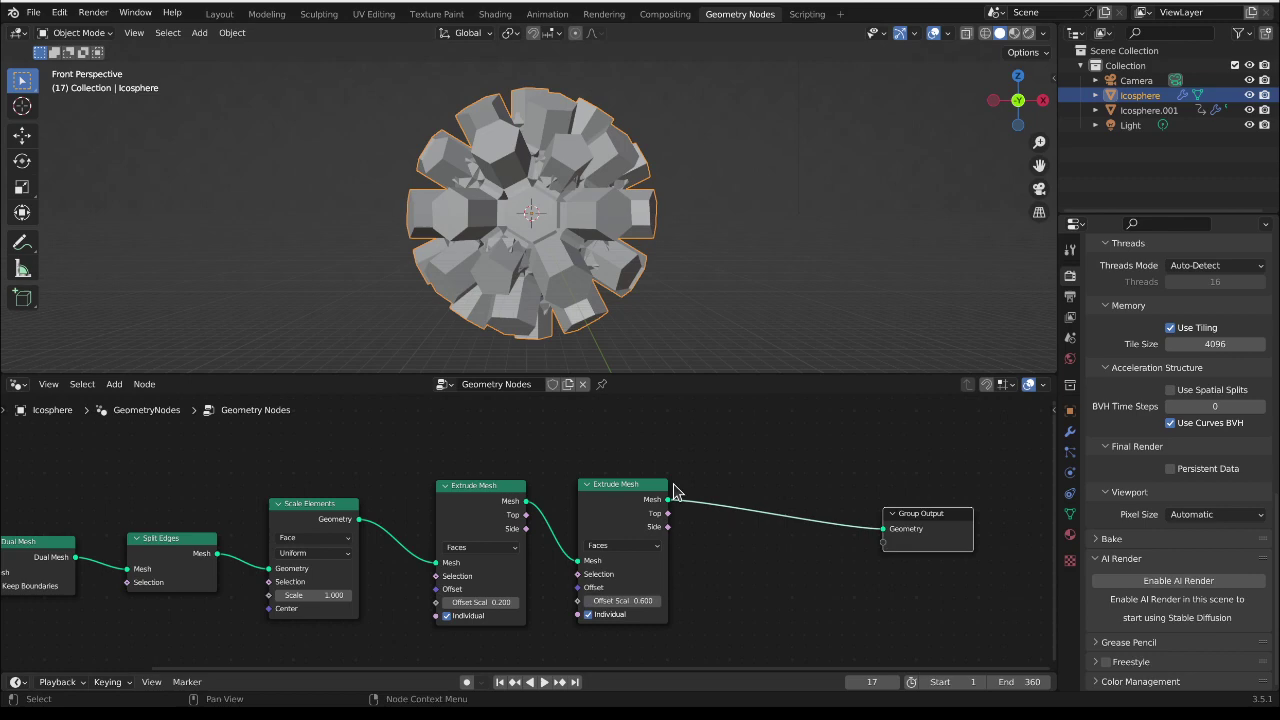
# Step: Insert a third Extrude Mesh node by duplication, connect the second one's Top output to its Selection, and set its offset scale to 1.1
pyautogui.click(618, 520)
pyautogui.hotkey('shift', 'd')
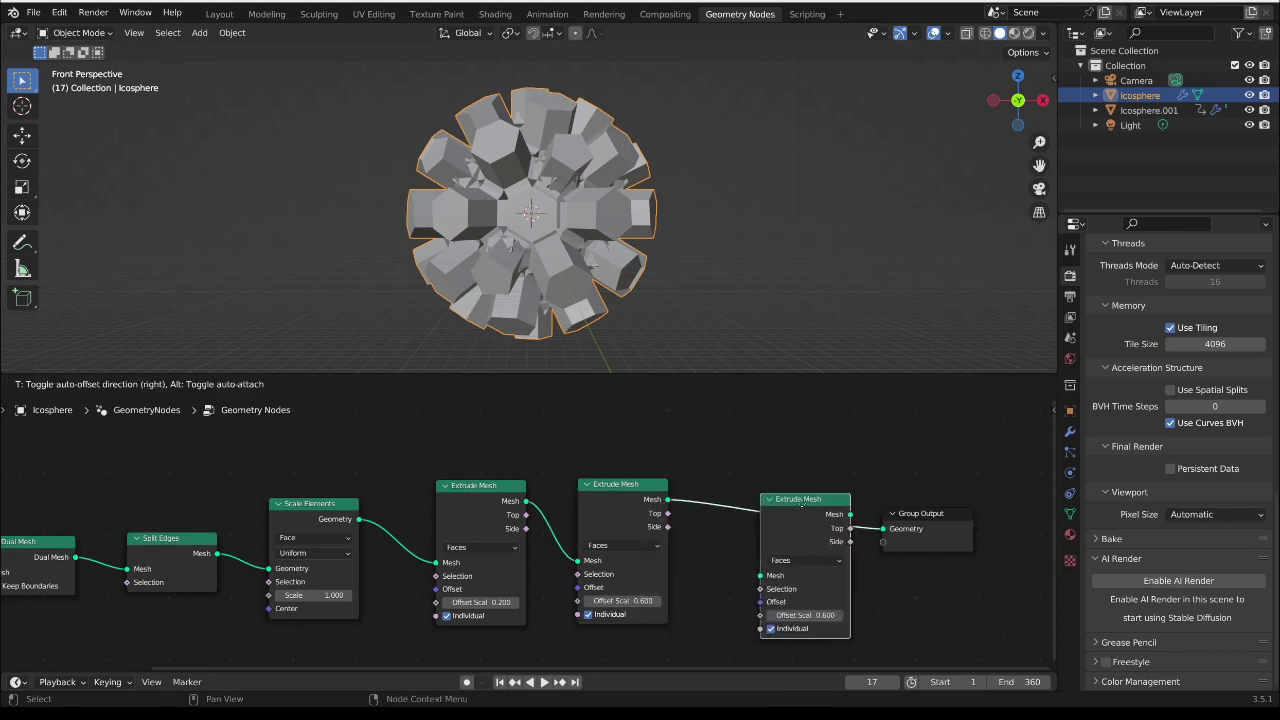
pyautogui.click(779, 522)
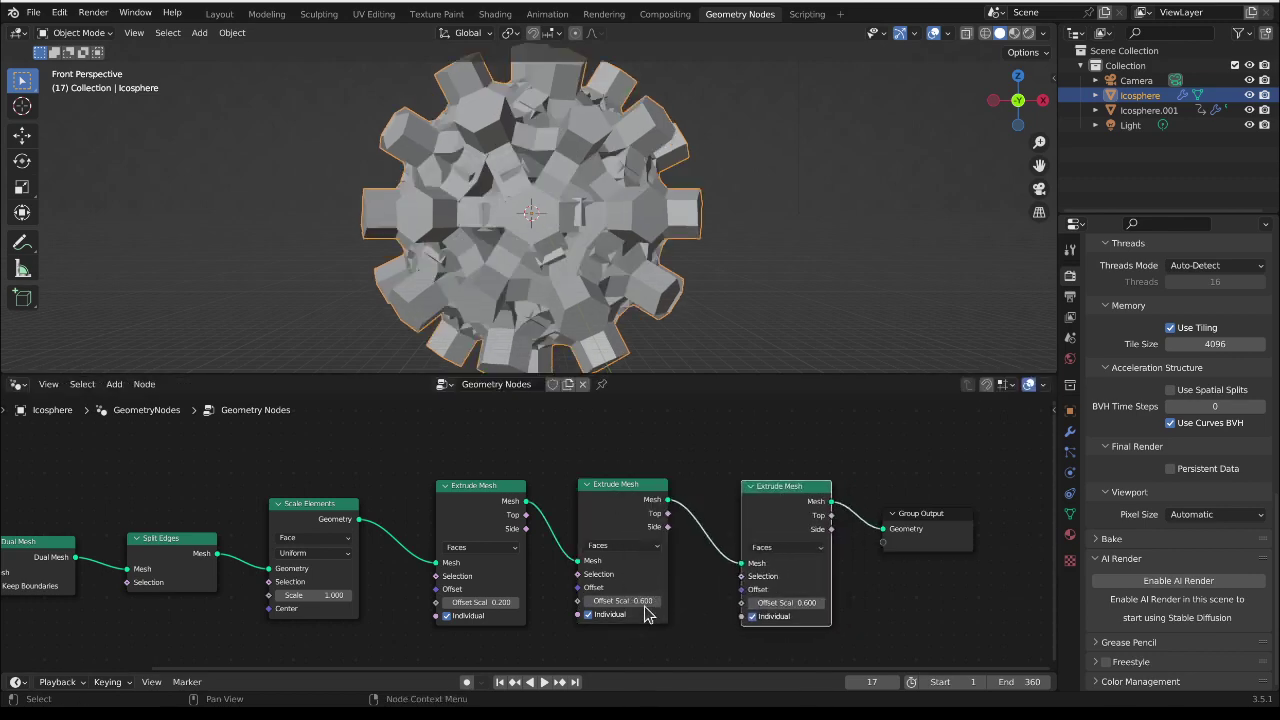
pyautogui.moveTo(666, 518); pyautogui.dragTo(828, 603)
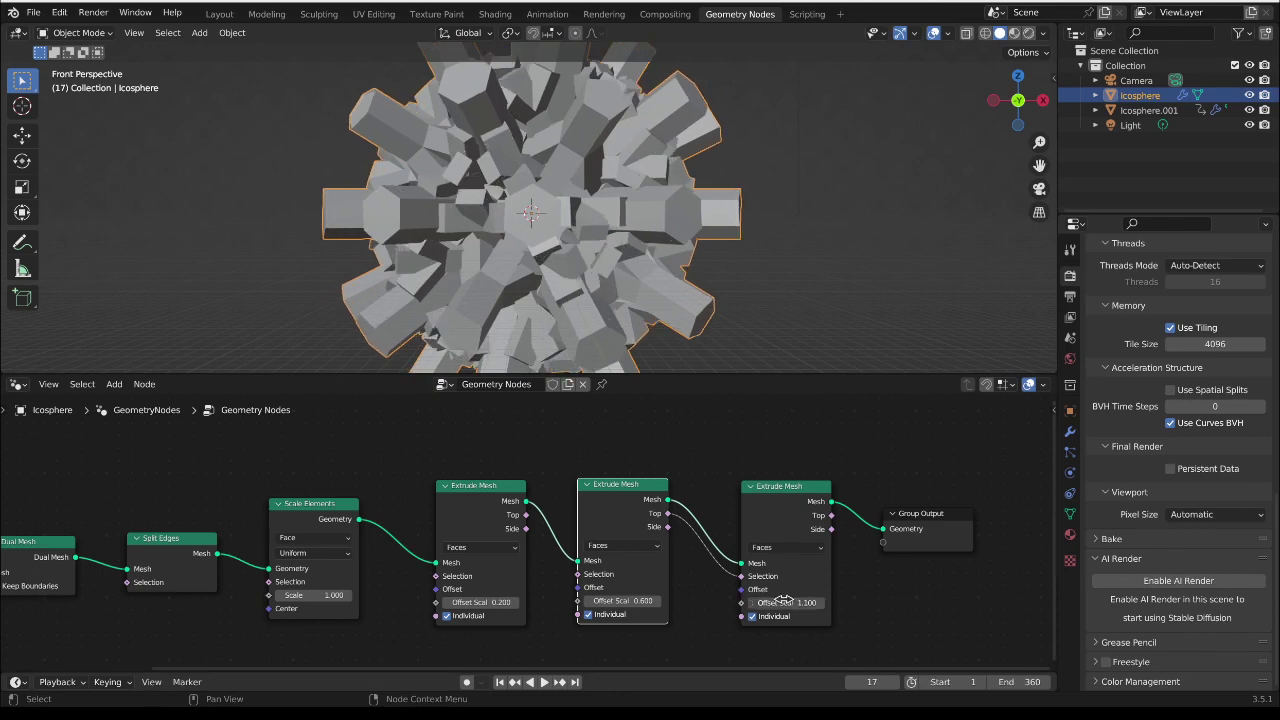
# Step: Switch the third Extrude Mesh node to Edges mode and set its offset scale to -1.5
pyautogui.click(790, 548)
pyautogui.click(765, 576)
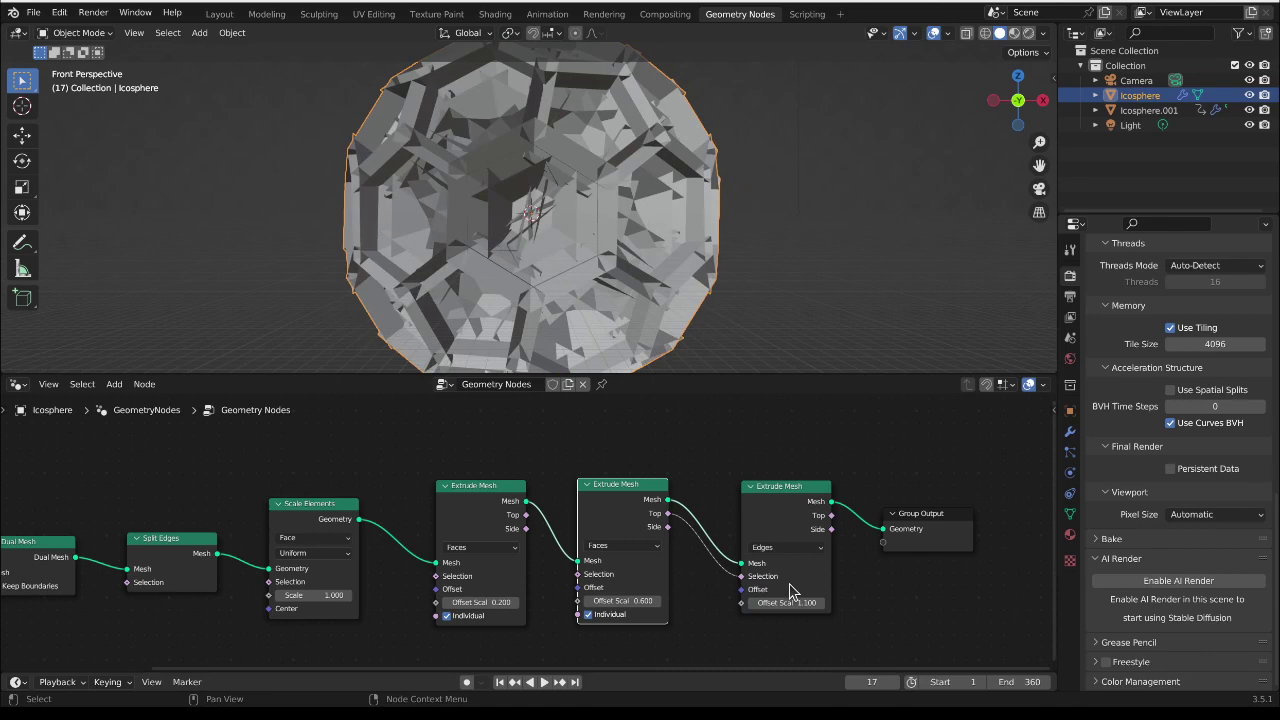
pyautogui.click(790, 603)
pyautogui.write('2')
pyautogui.press('Return')
pyautogui.moveTo(790, 603); pyautogui.dragTo(690, 603)
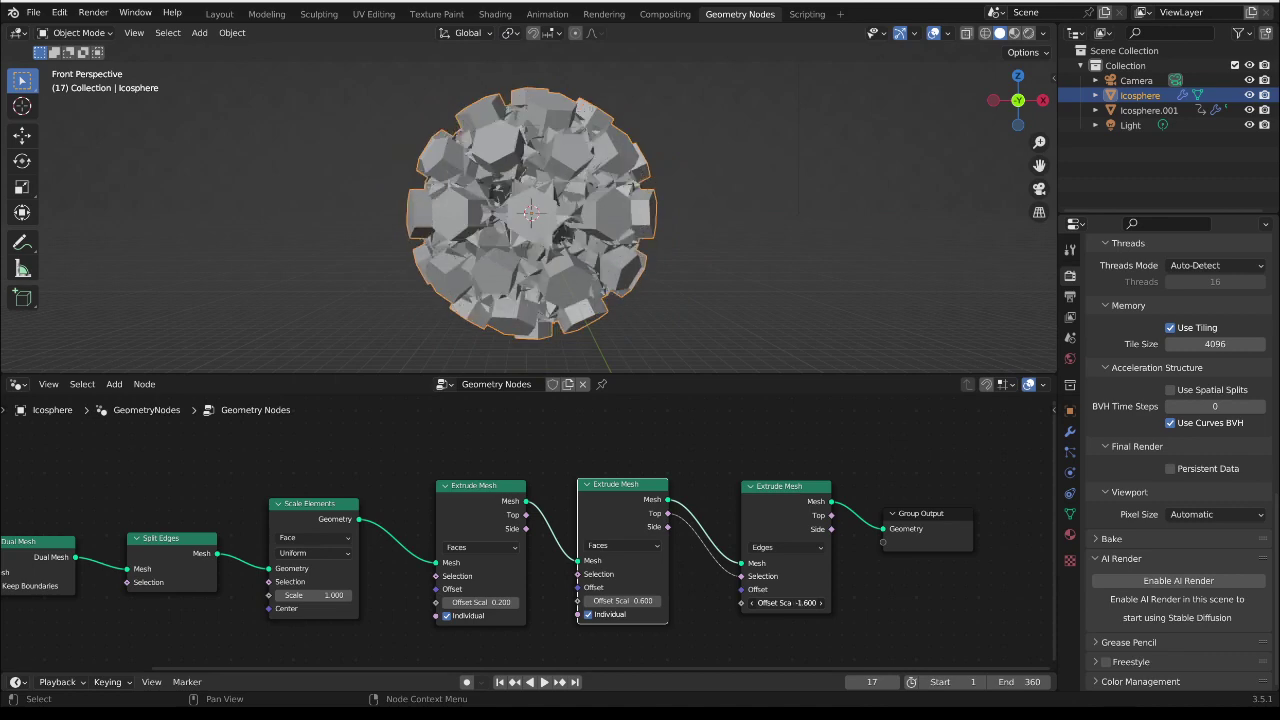
pyautogui.moveTo(785, 603); pyautogui.dragTo(790, 603)
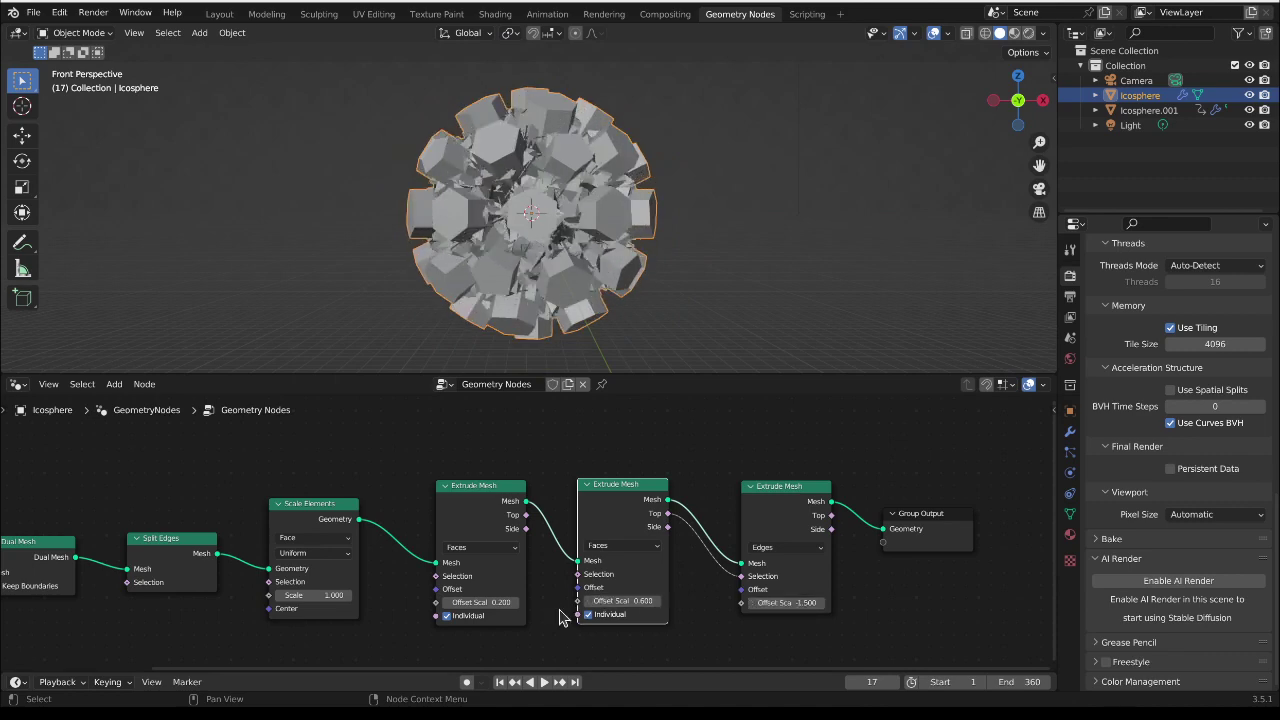
# Step: Set the first Extrude Mesh node's offset scale to -1.6 and the second one's to 0
pyautogui.moveTo(500, 602); pyautogui.dragTo(470, 602)
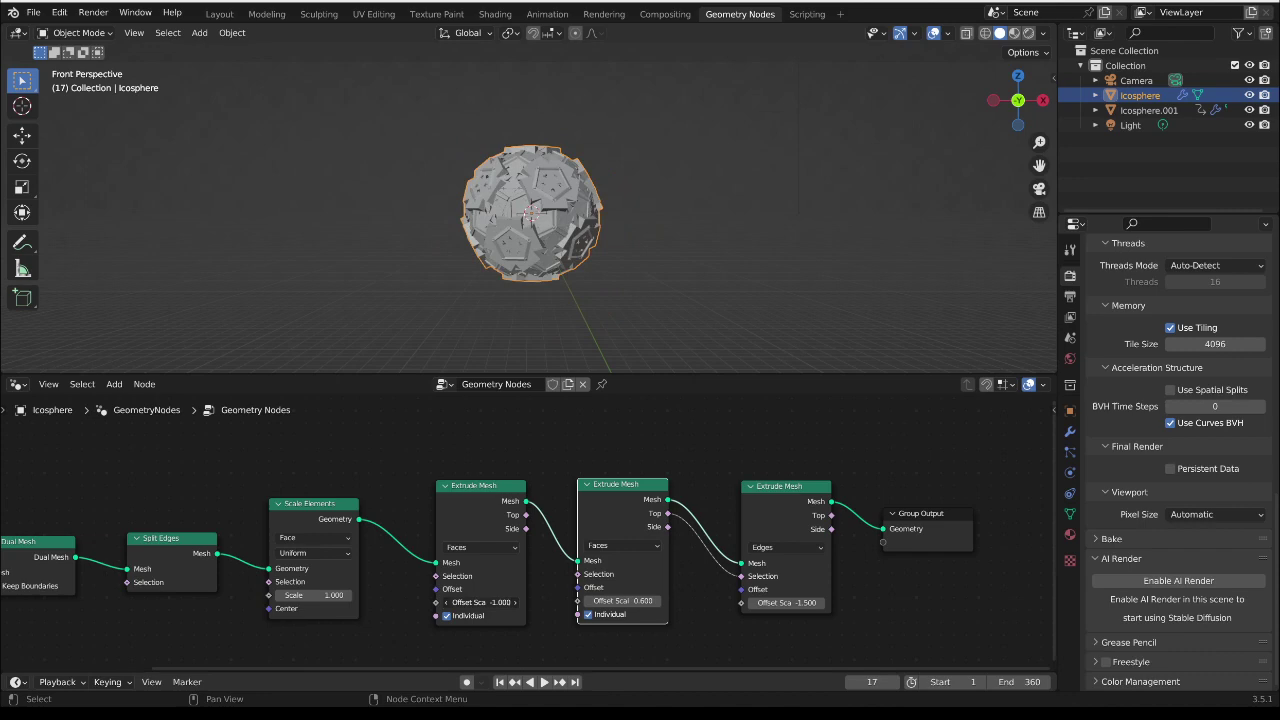
pyautogui.moveTo(622, 601); pyautogui.dragTo(606, 601)
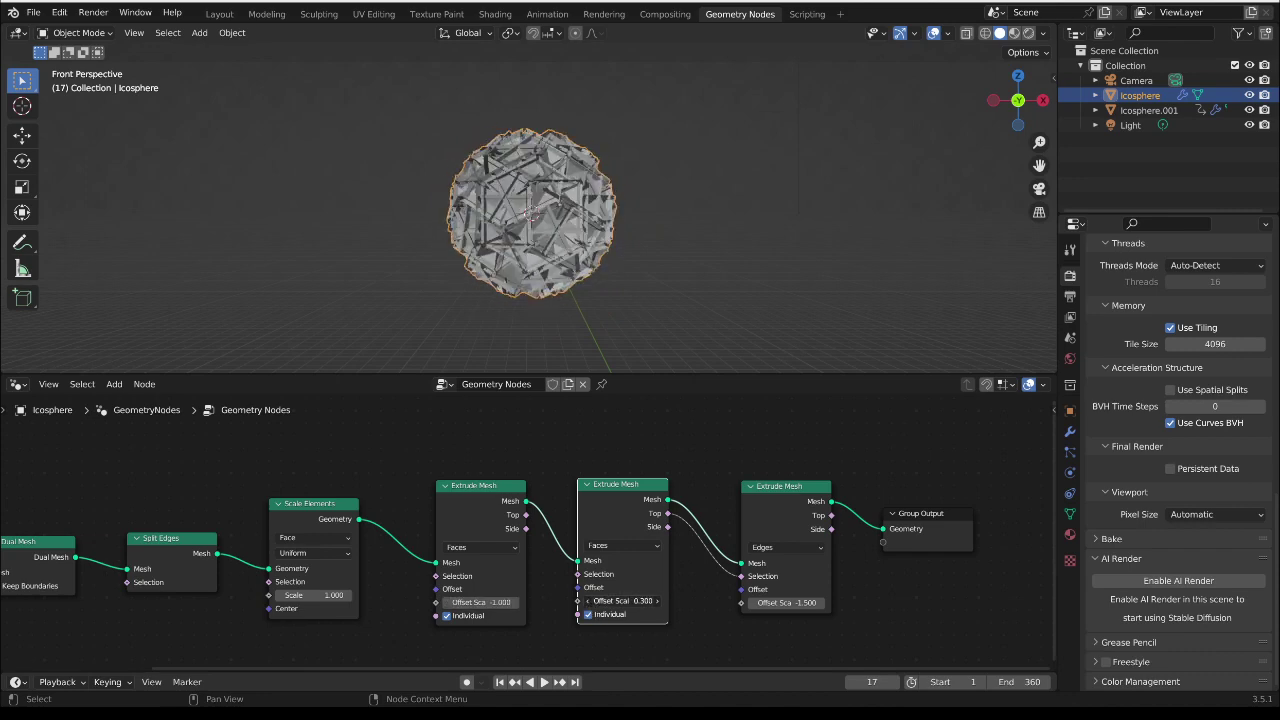
pyautogui.moveTo(515, 603)
pyautogui.mouseDown()
pyautogui.moveTo(478, 603)
pyautogui.moveTo(492, 603)
pyautogui.mouseUp()
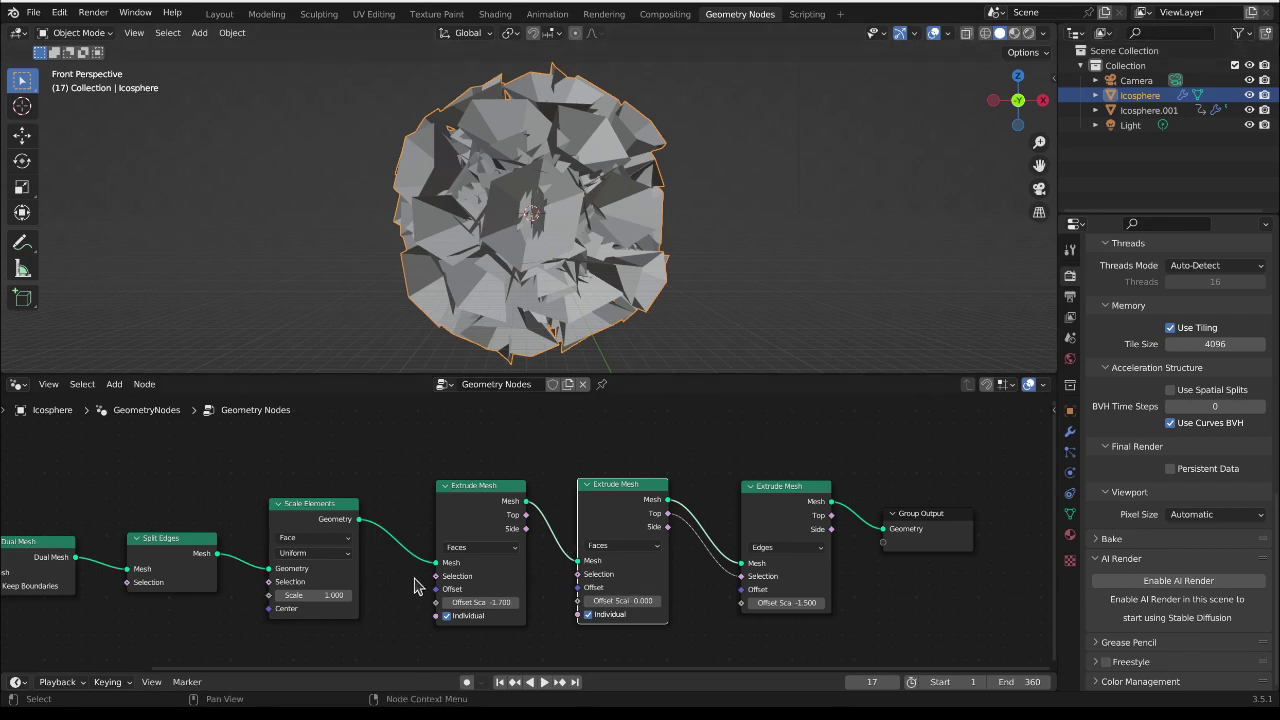
pyautogui.moveTo(463, 603); pyautogui.dragTo(342, 566)
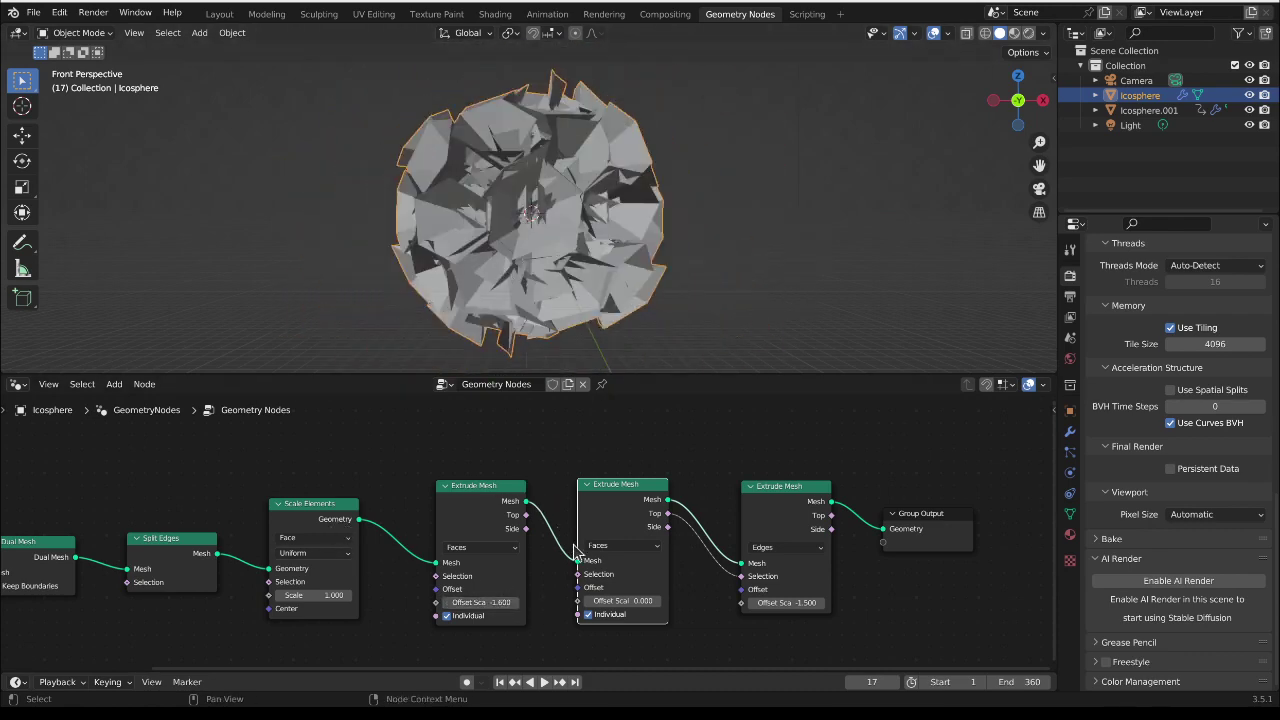
# Step: Enlarge the timeline area below the node editor and set the current frame to 1
pyautogui.moveTo(366, 499); pyautogui.dragTo(513, 469, button='middle')
pyautogui.scroll(-5, 364, 485)
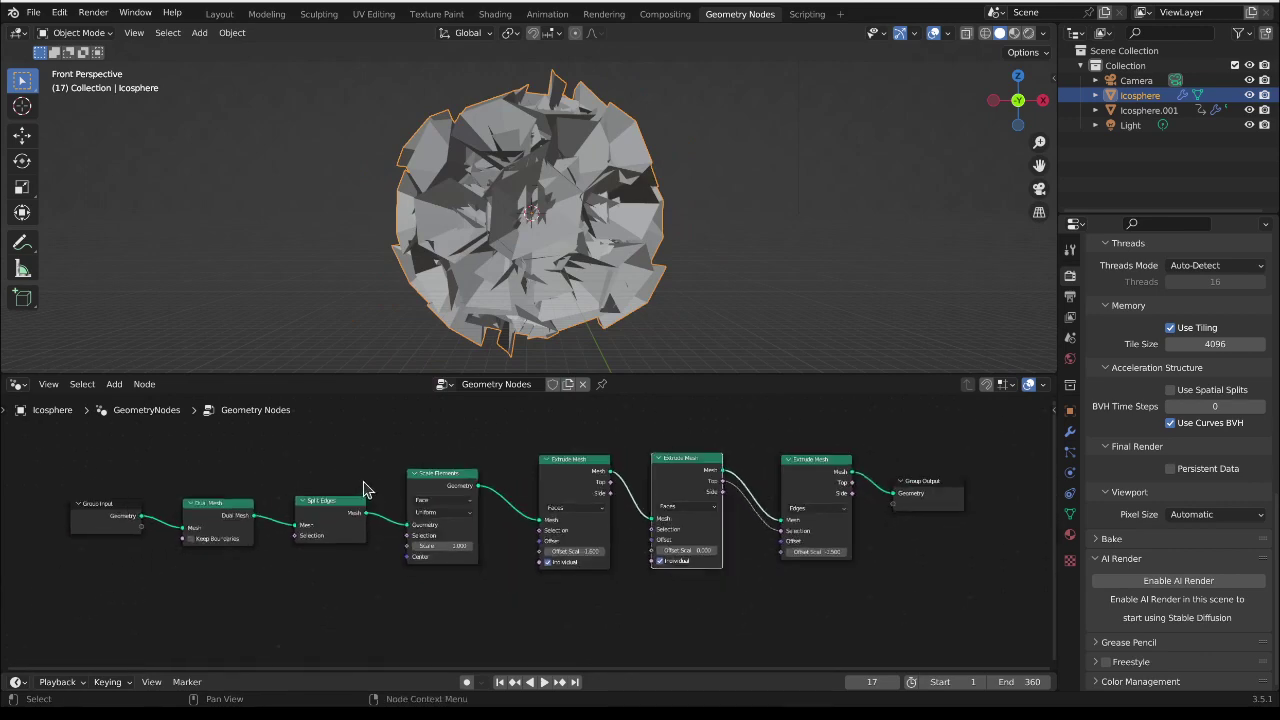
pyautogui.moveTo(648, 668); pyautogui.dragTo(648, 588)
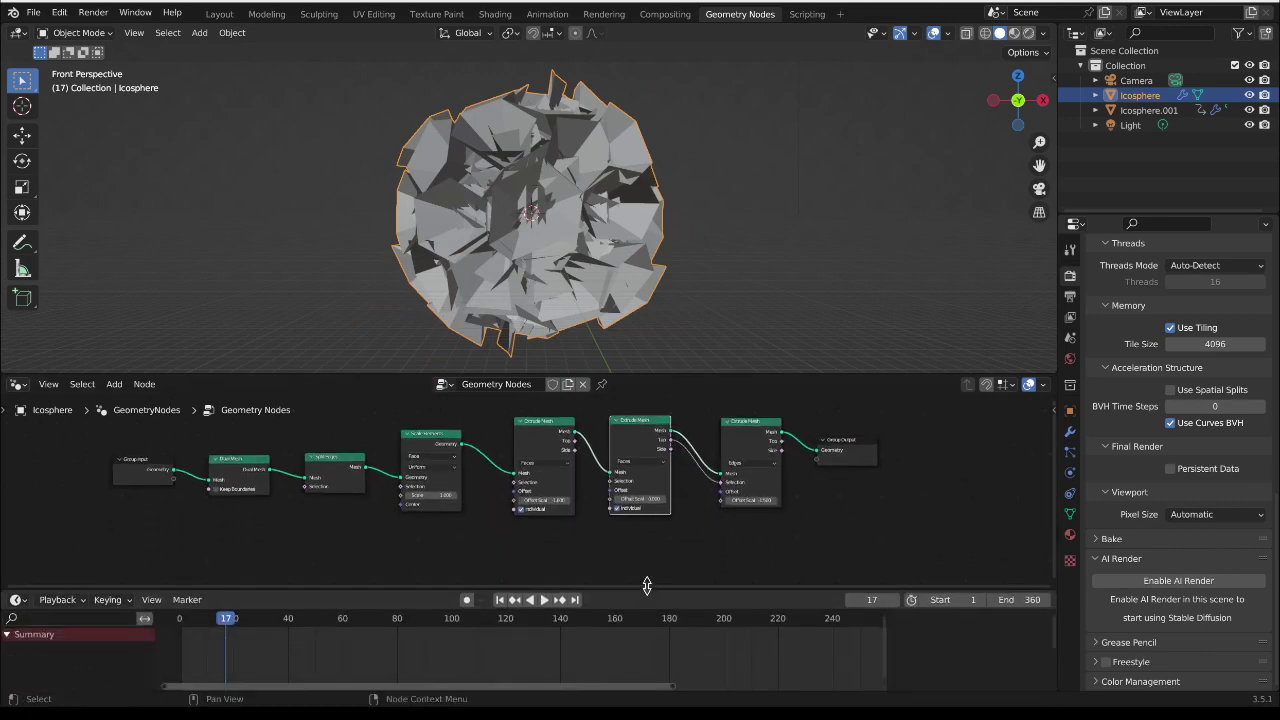
pyautogui.click(184, 621)
pyautogui.press('space')
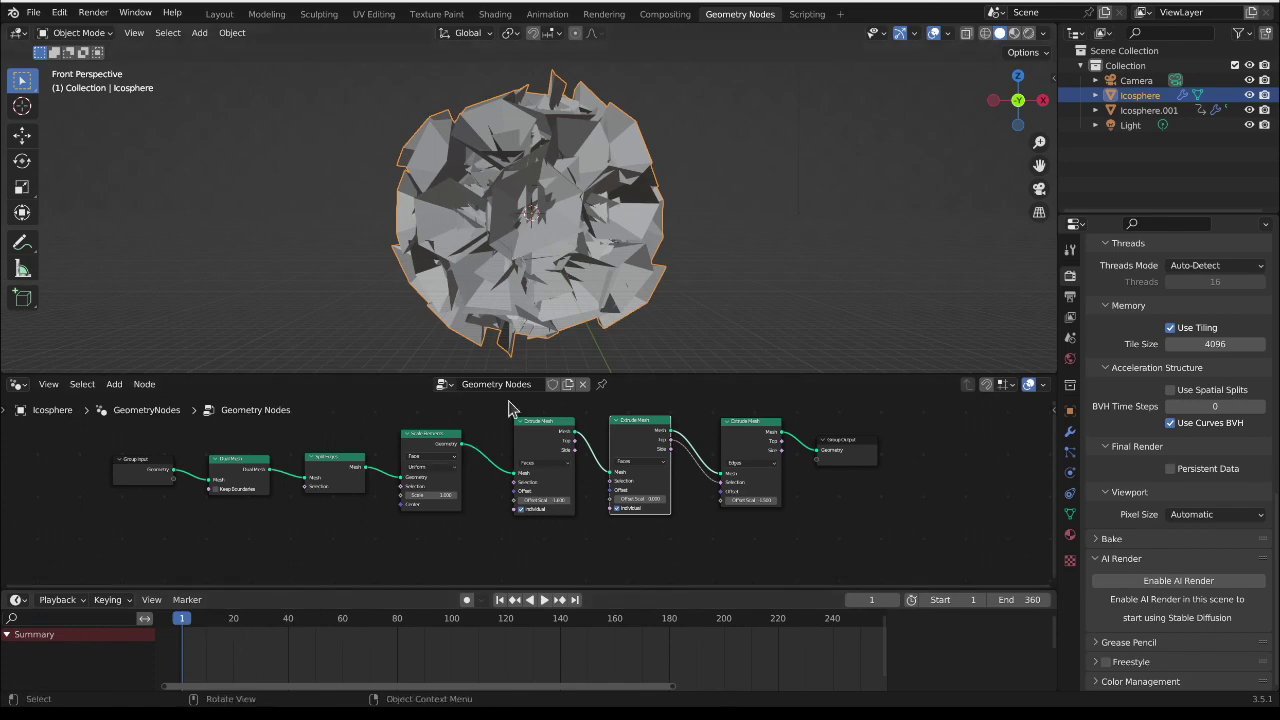
pyautogui.scroll(6, 541, 500)
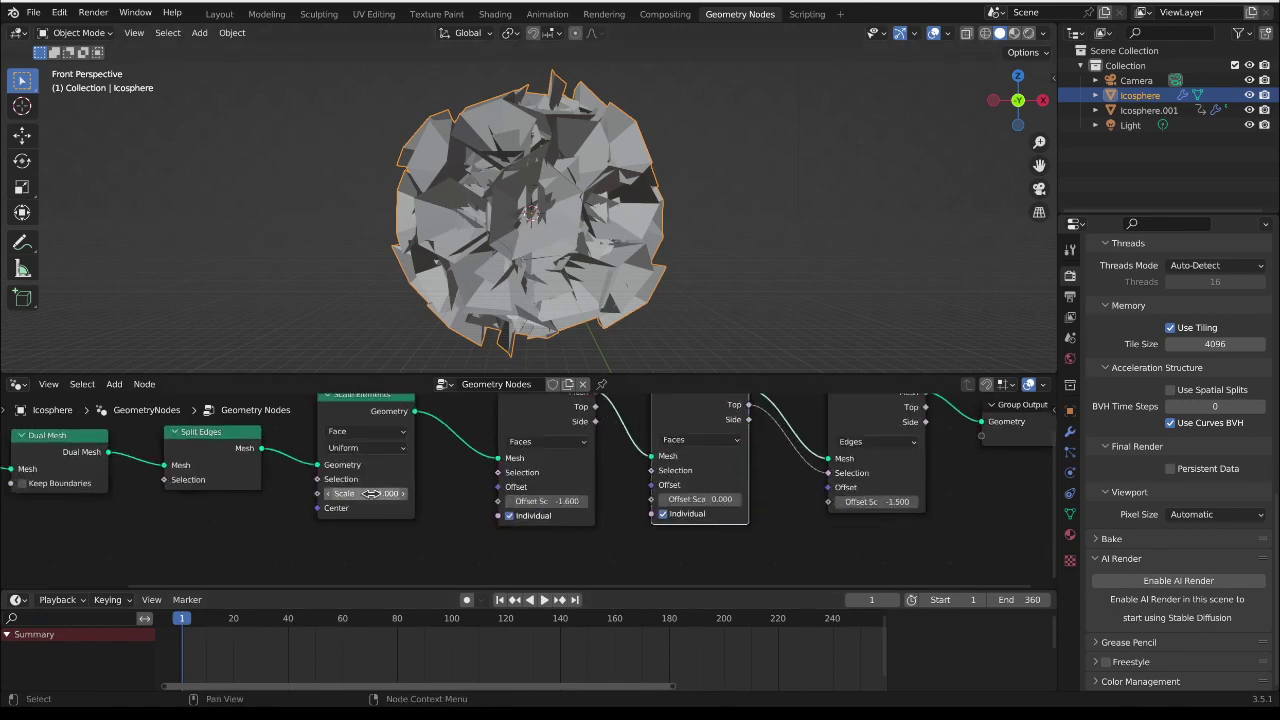
pyautogui.moveTo(378, 494)
pyautogui.mouseDown()
pyautogui.moveTo(322, 494)
pyautogui.moveTo(376, 494)
pyautogui.mouseUp()
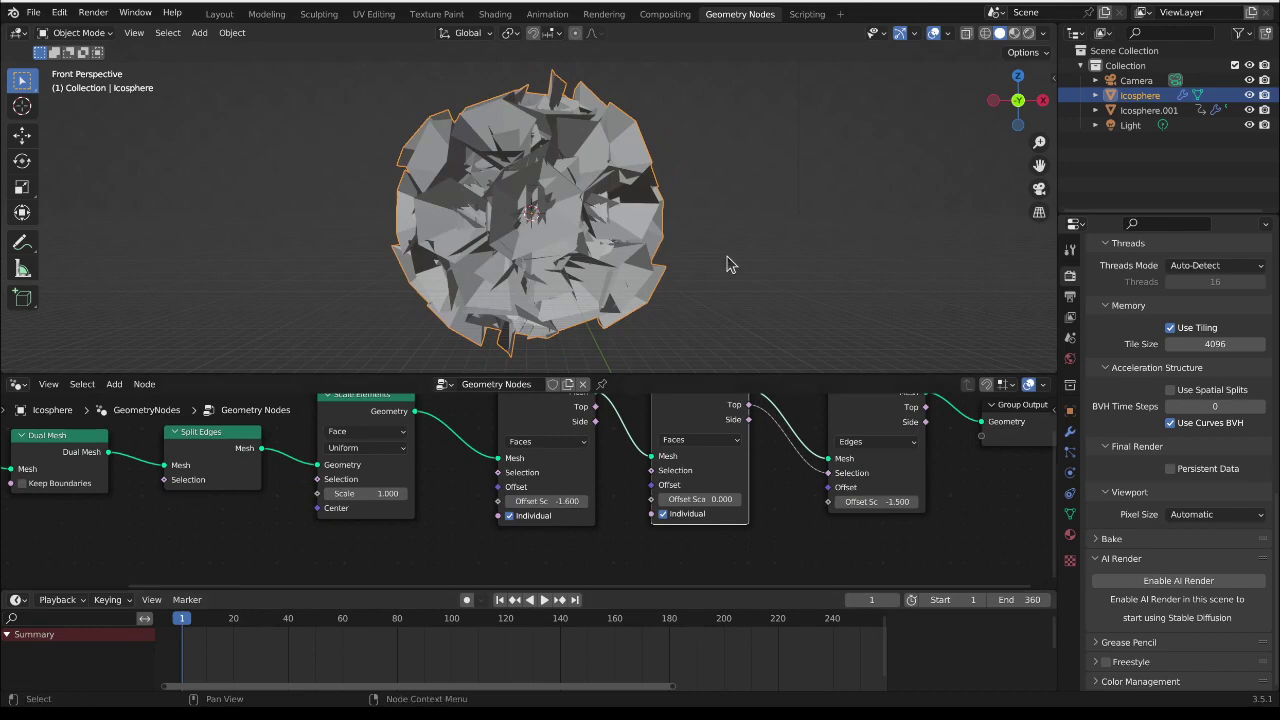
pyautogui.press('n')
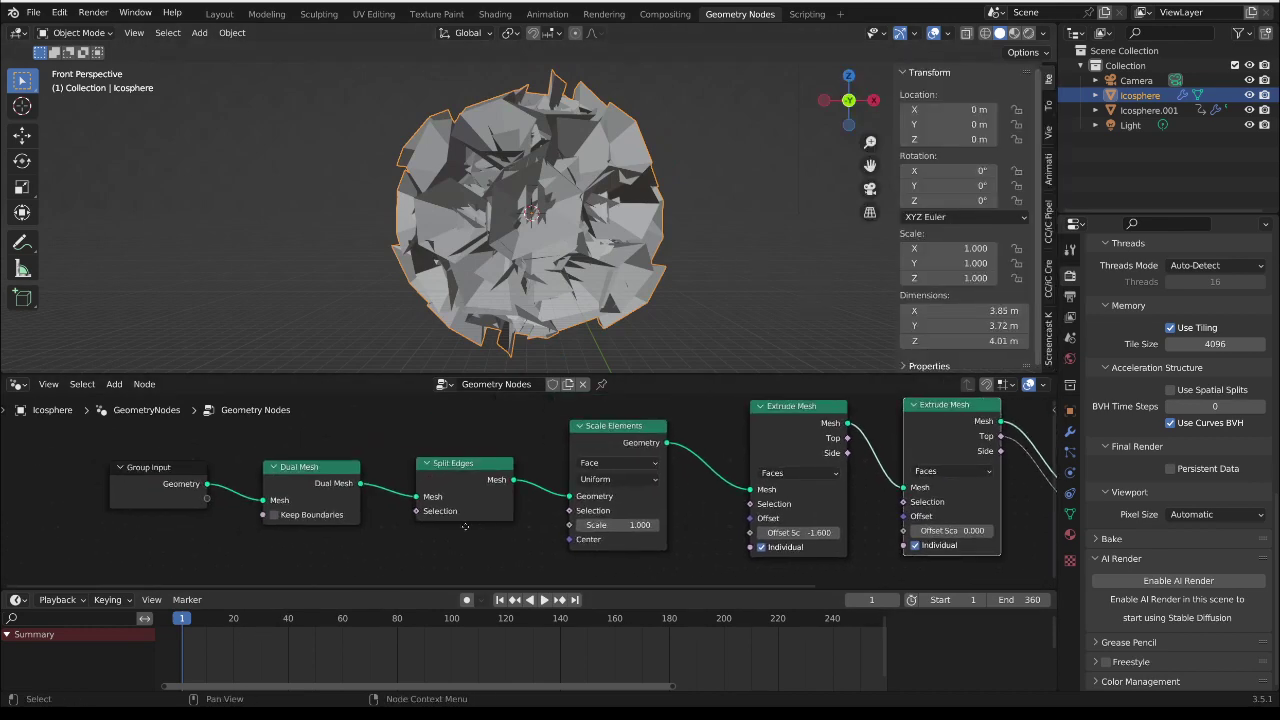
pyautogui.press('n')
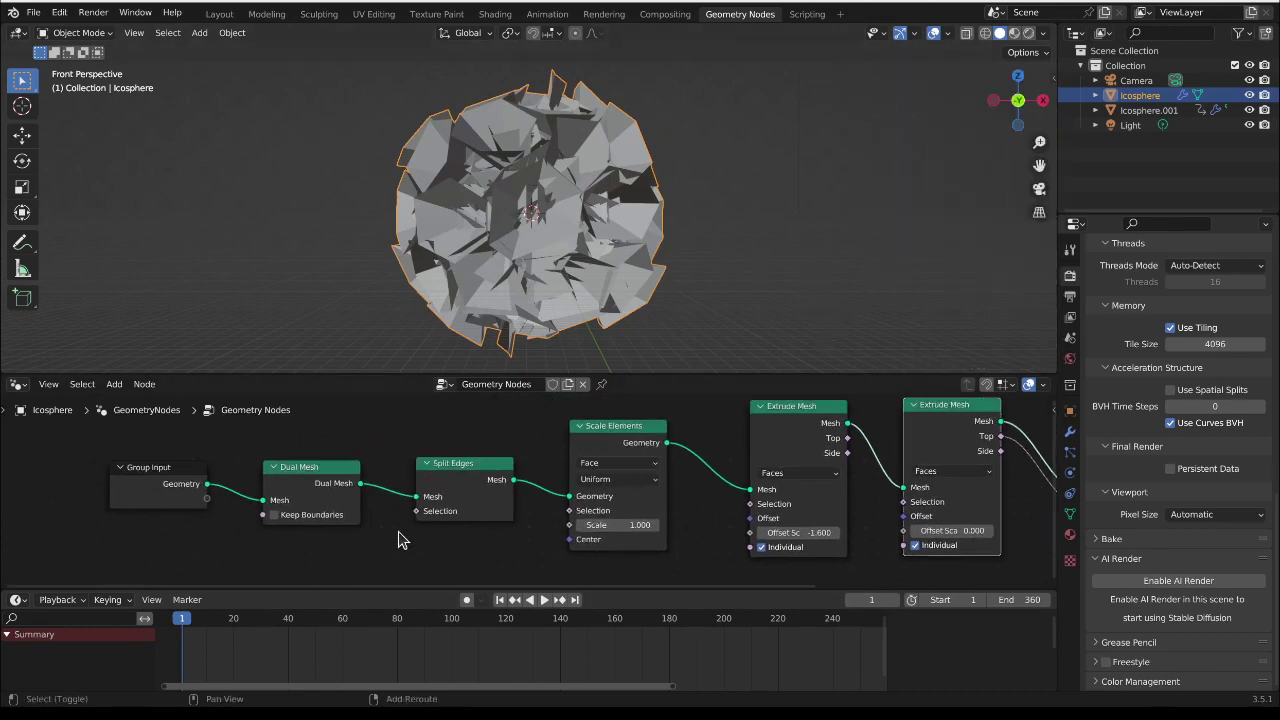
# Step: Insert a Transform Geometry node between the Group Input and Dual Mesh nodes
pyautogui.hotkey('shift', 'a')
pyautogui.moveTo(378, 482)
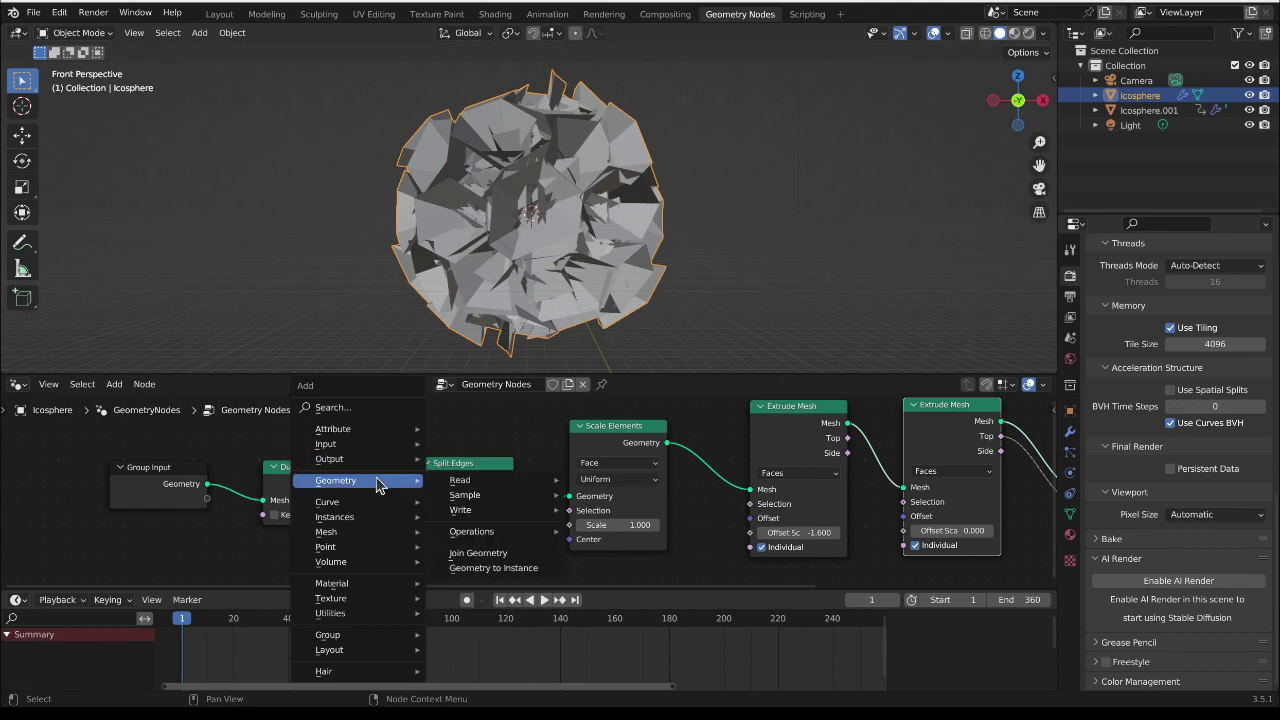
pyautogui.moveTo(472, 532)
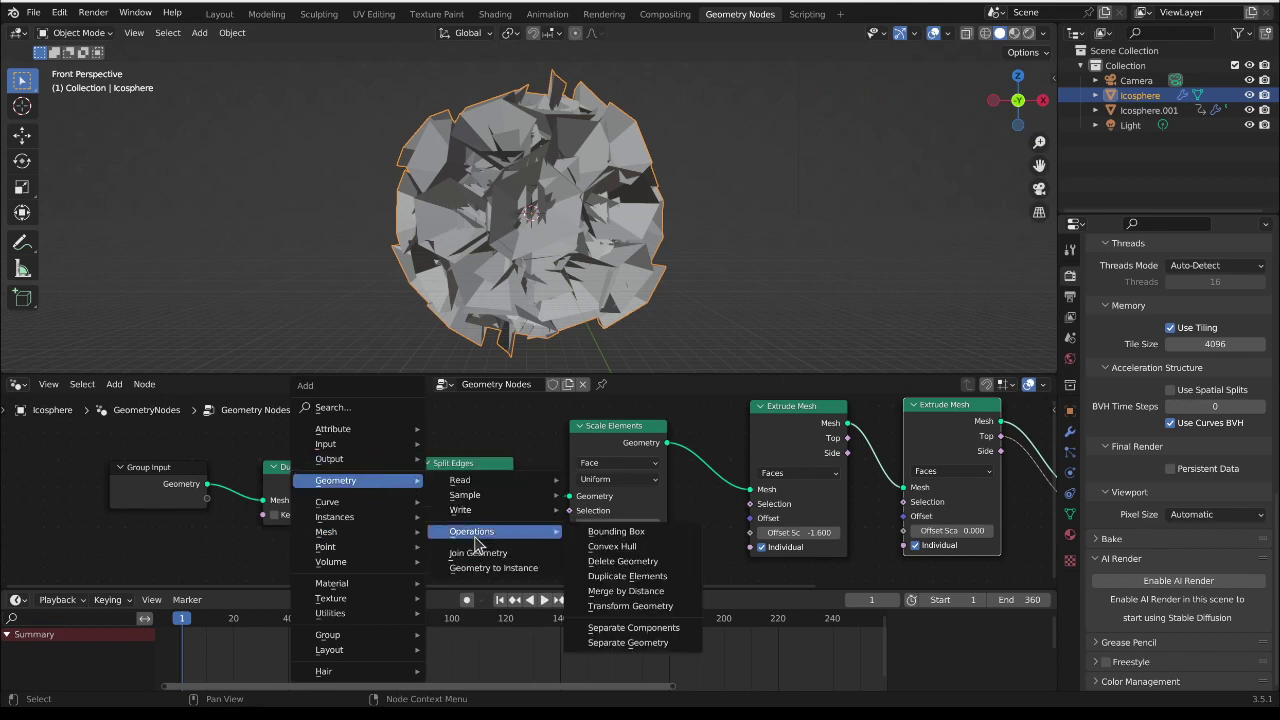
pyautogui.click(630, 606)
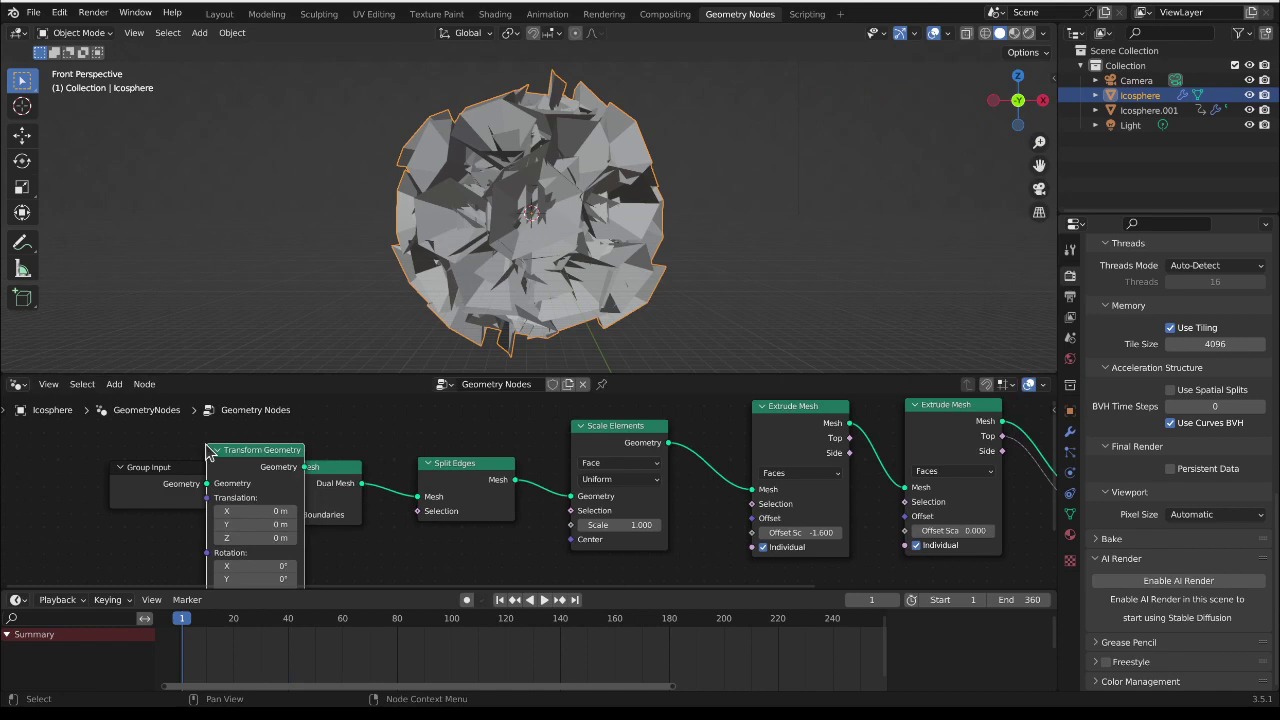
pyautogui.click(378, 548)
pyautogui.moveTo(378, 548); pyautogui.dragTo(449, 442, button='middle')
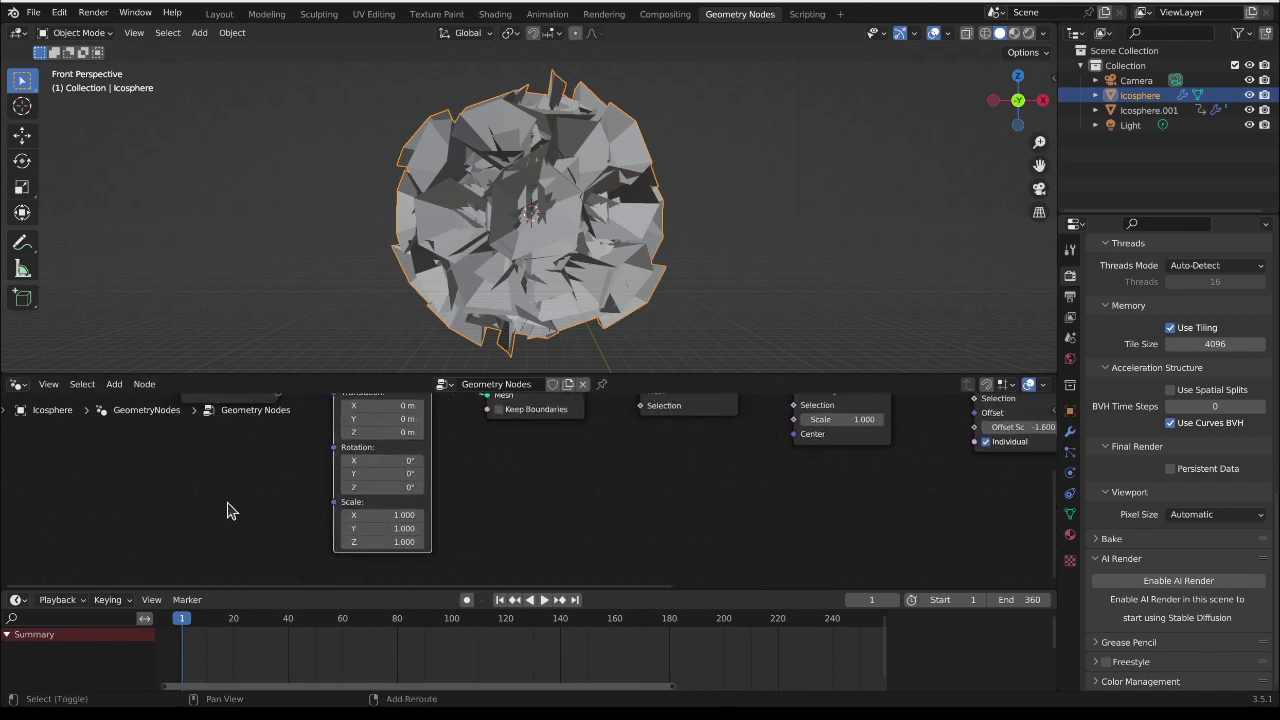
# Step: Add a Vector Math node beside the Transform Geometry node and set its operation to Scale
pyautogui.hotkey('shift', 'a')
pyautogui.moveTo(228, 510)
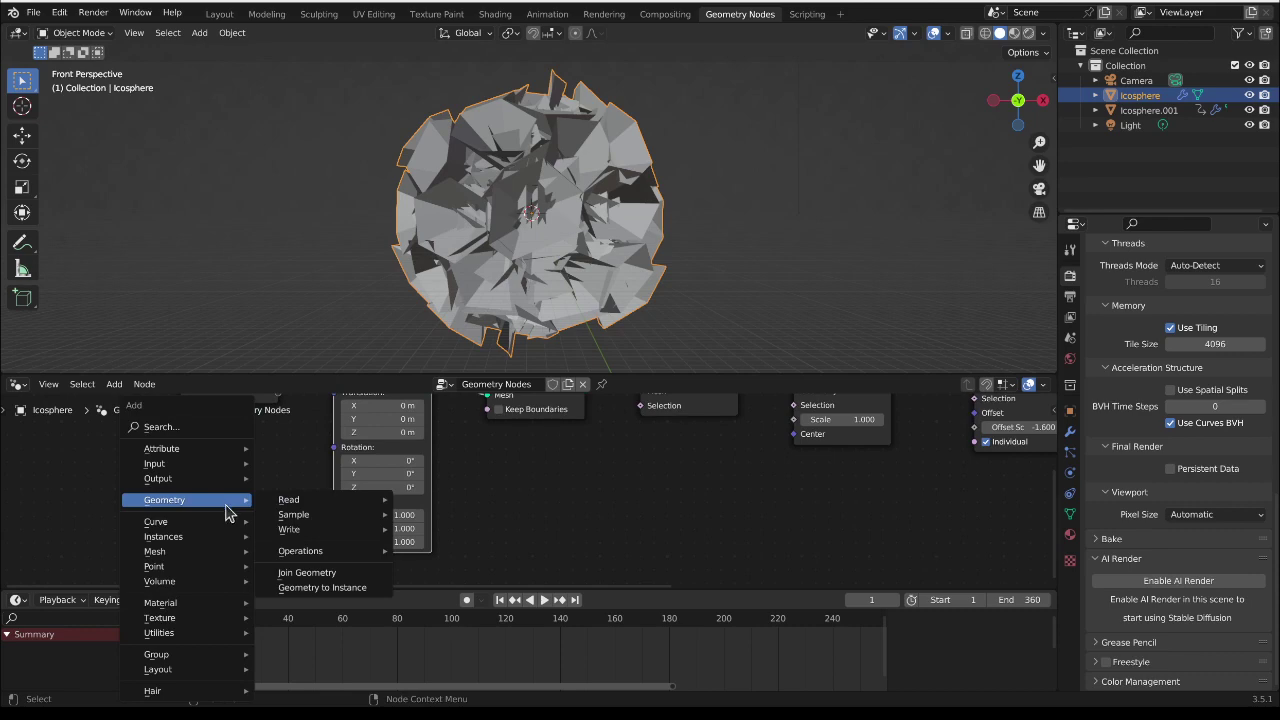
pyautogui.moveTo(202, 634)
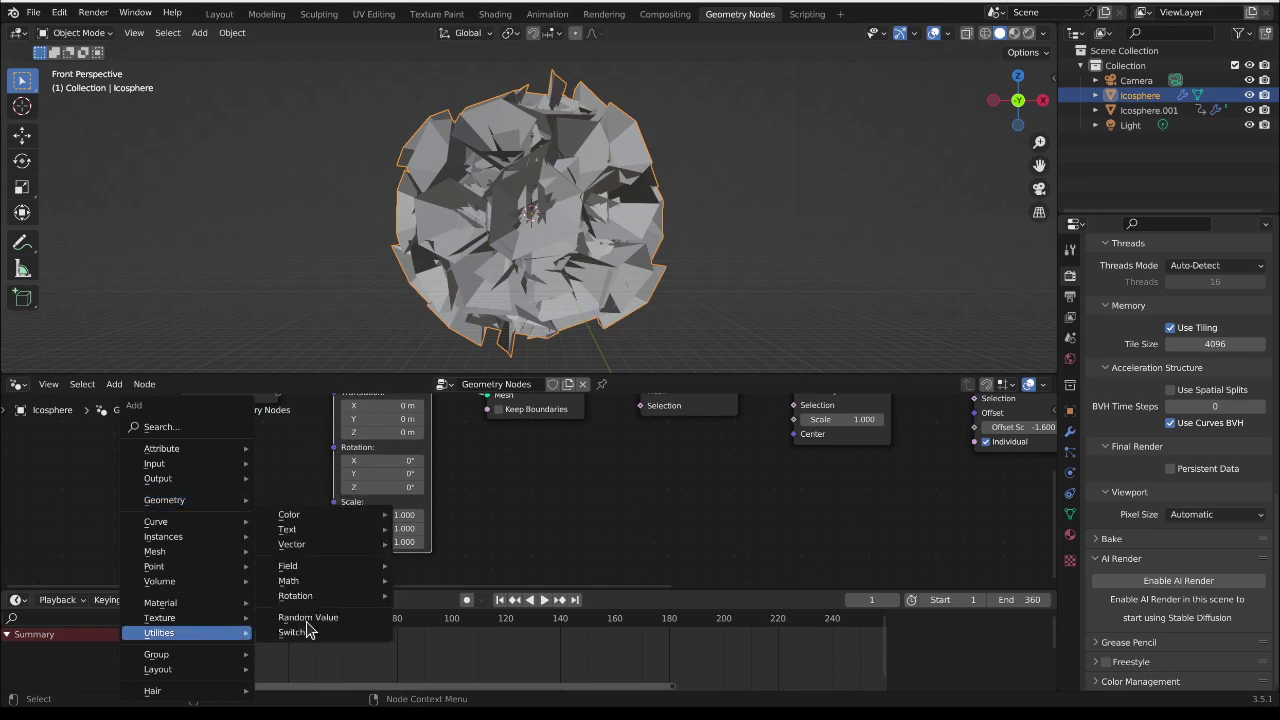
pyautogui.moveTo(316, 553)
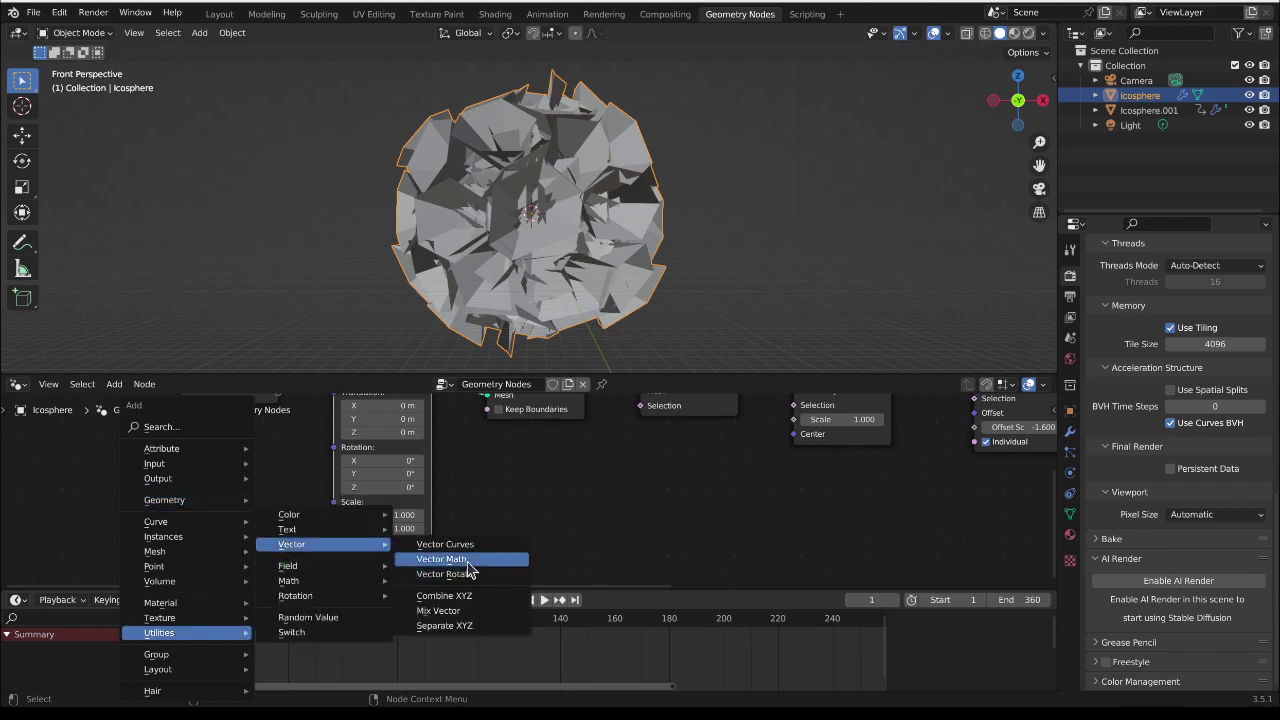
pyautogui.click(470, 558)
pyautogui.click(148, 468)
pyautogui.click(200, 512)
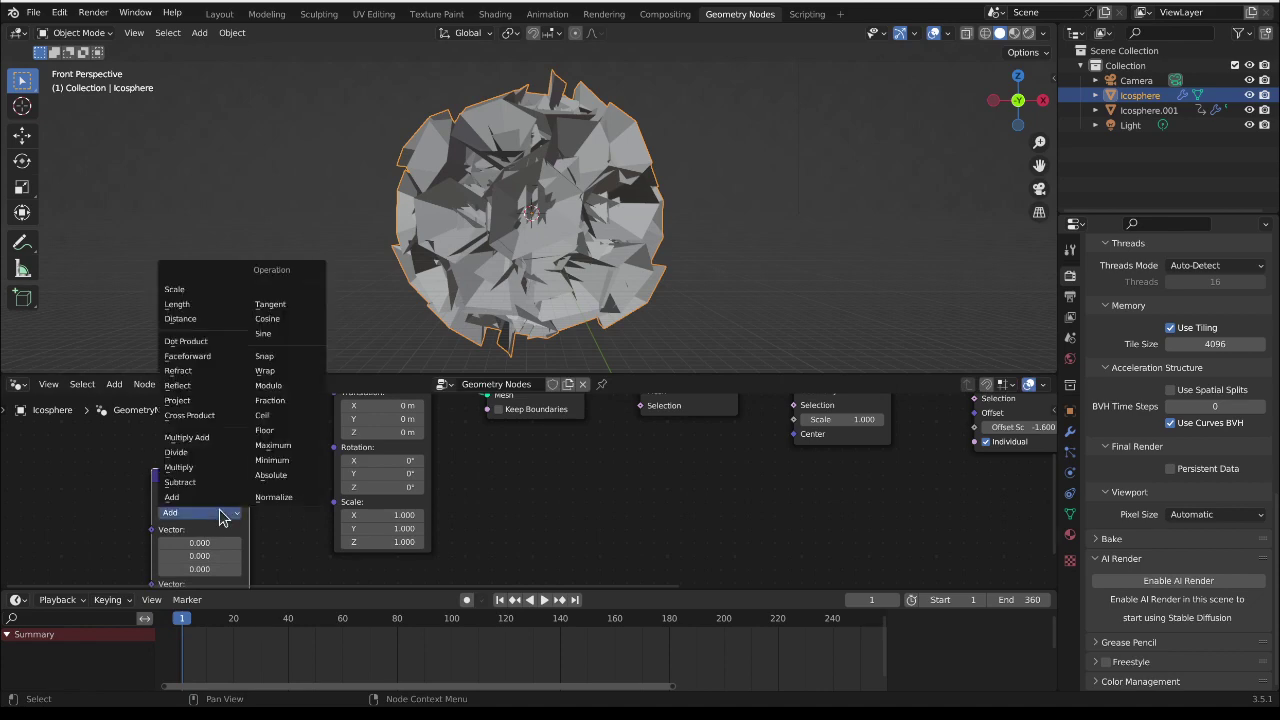
pyautogui.click(175, 289)
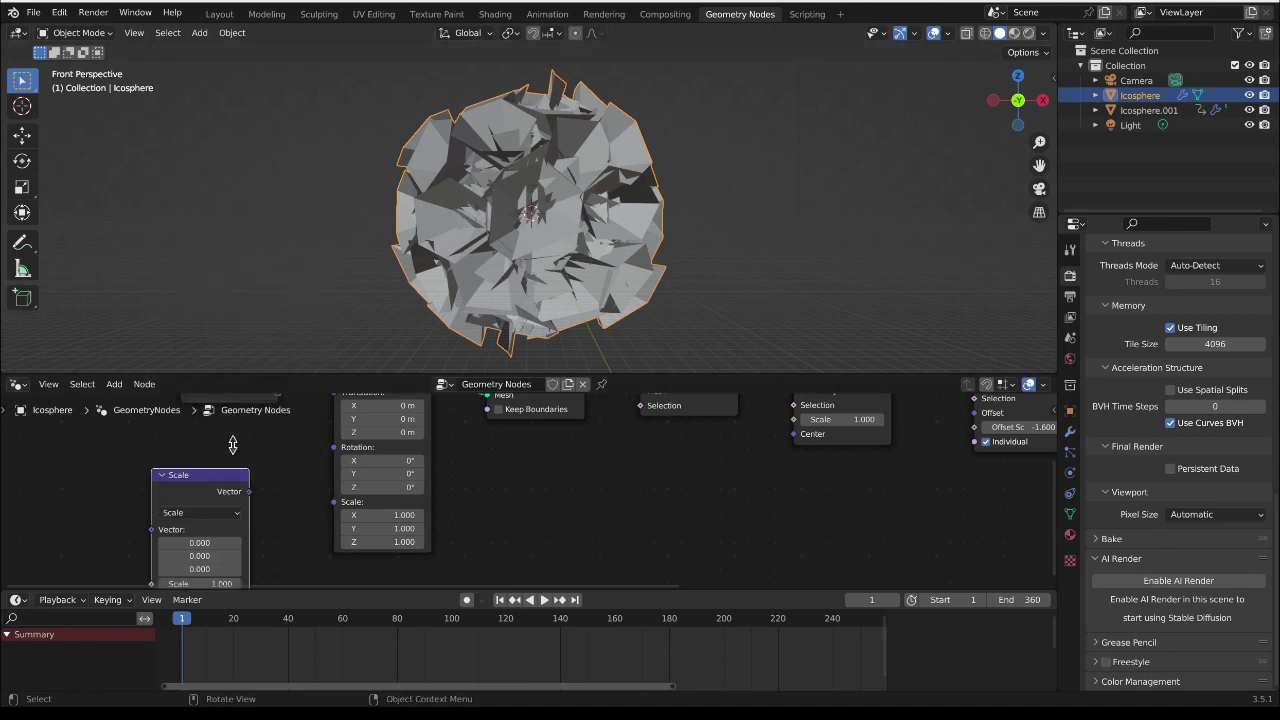
# Step: Set all three vector components of the Scale vector math node to 1
pyautogui.moveTo(235, 540); pyautogui.dragTo(251, 481, button='middle')
pyautogui.click(225, 484)
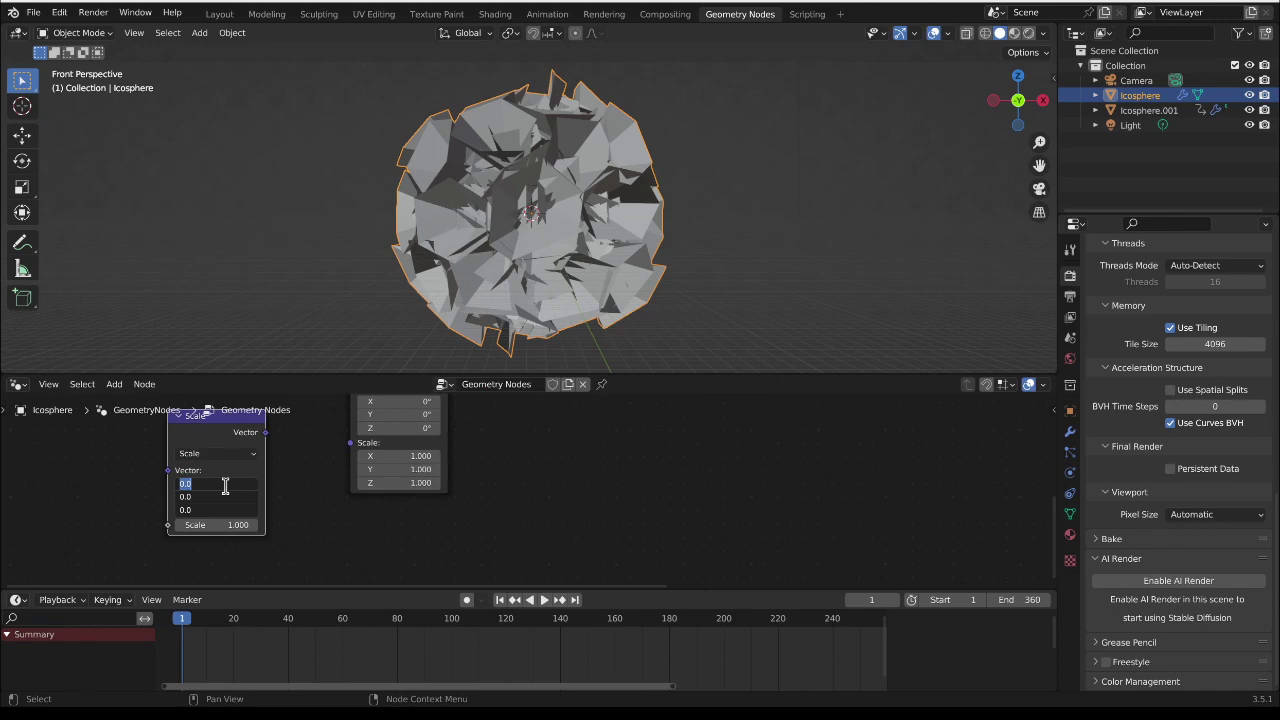
pyautogui.write('1')
pyautogui.press('Return')
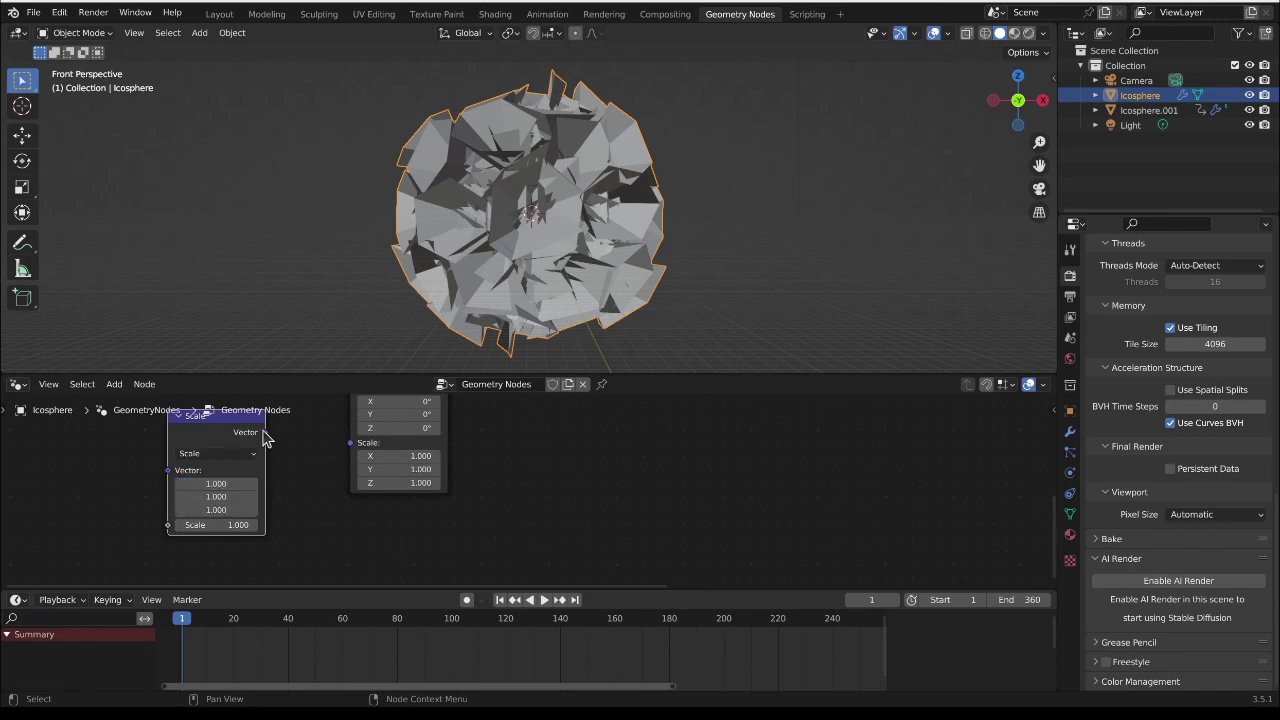
# Step: Try to drive the Transform Geometry node's Scale input with the vector math node's Vector output
pyautogui.moveTo(264, 436); pyautogui.dragTo(356, 446)
pyautogui.moveTo(240, 525)
pyautogui.mouseDown()
pyautogui.moveTo(203, 525)
pyautogui.moveTo(238, 525)
pyautogui.mouseUp()
pyautogui.moveTo(449, 460); pyautogui.dragTo(465, 570, button='middle')
pyautogui.moveTo(391, 553); pyautogui.dragTo(397, 502, button='middle')
pyautogui.moveTo(379, 520); pyautogui.dragTo(465, 559)
pyautogui.press('Escape')
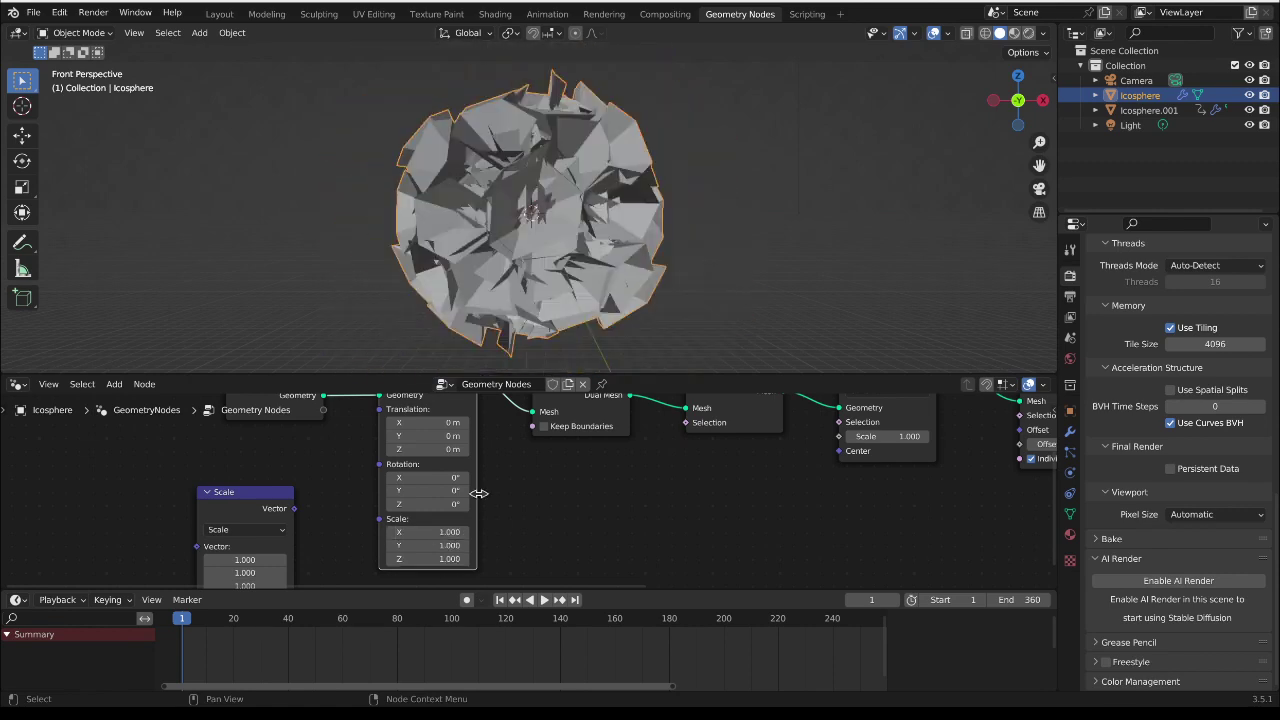
pyautogui.scroll(-2, 479, 493)
pyautogui.scroll(2, 526, 530)
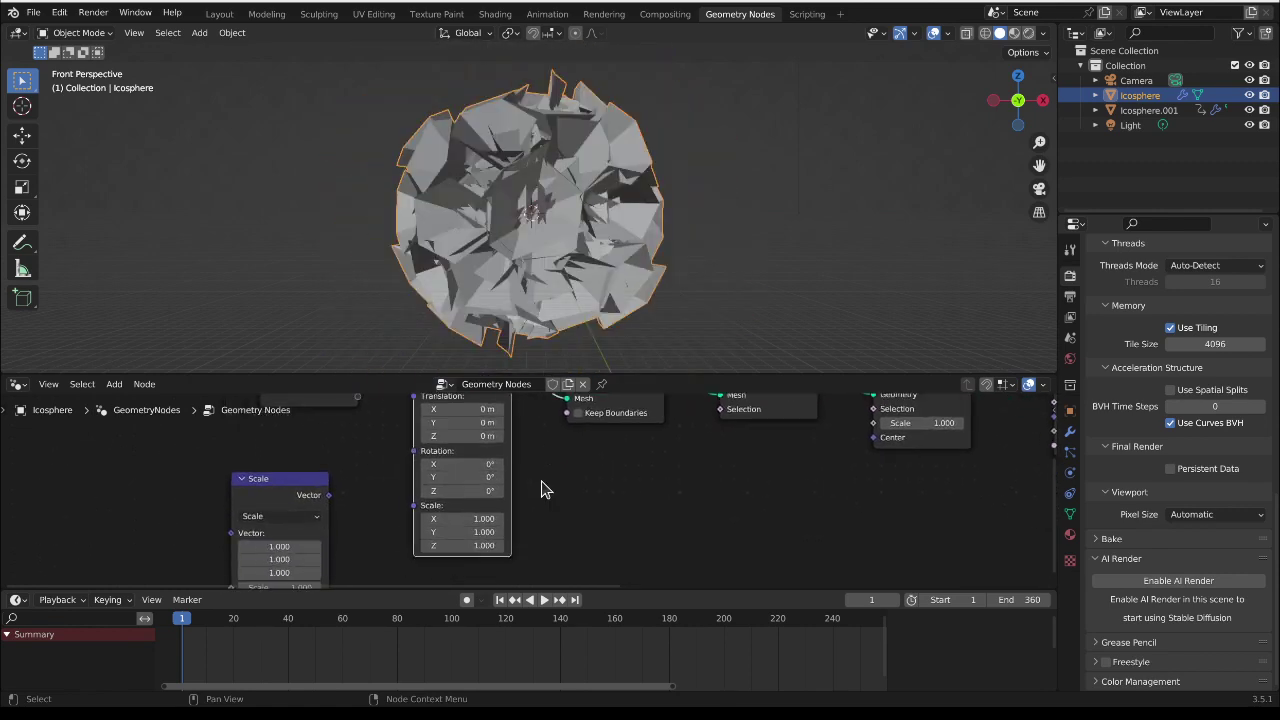
pyautogui.moveTo(544, 490); pyautogui.dragTo(544, 508, button='middle')
pyautogui.moveTo(471, 484); pyautogui.dragTo(477, 526, button='middle')
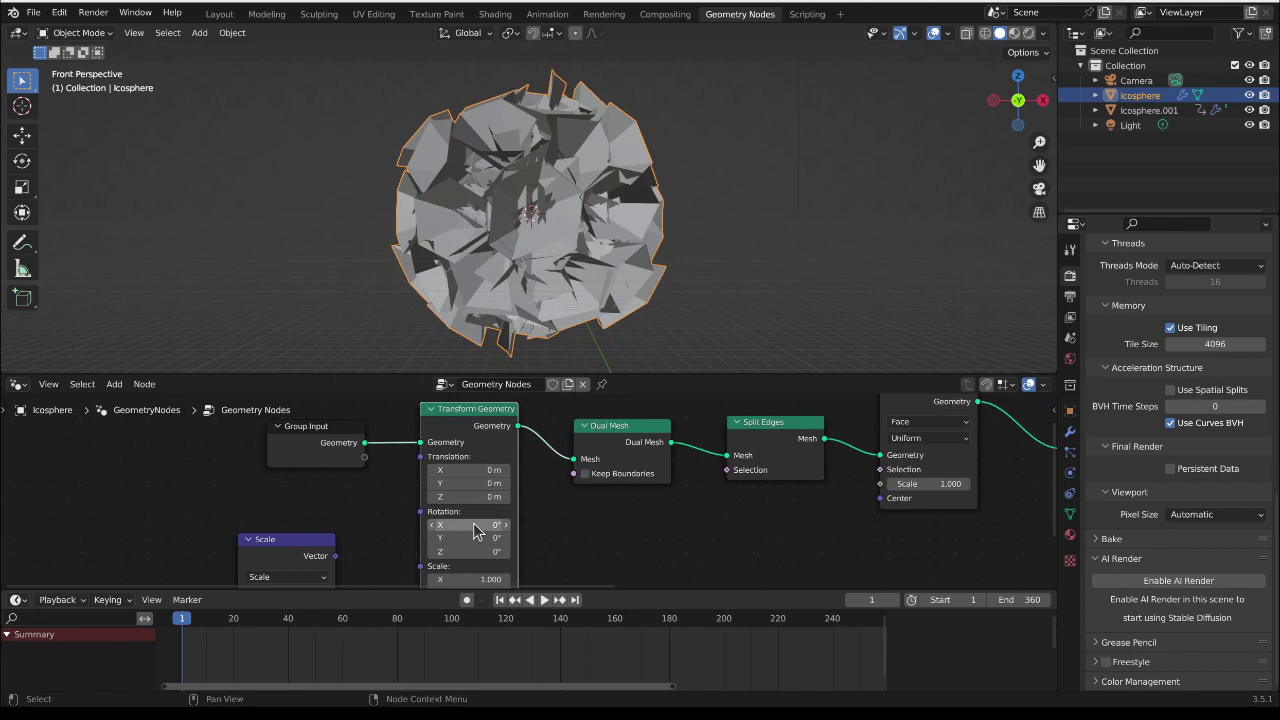
pyautogui.scroll(-2, 600, 530)
pyautogui.keyDown('ctrl'); pyautogui.scroll(-6, 526, 523); pyautogui.keyUp('ctrl')
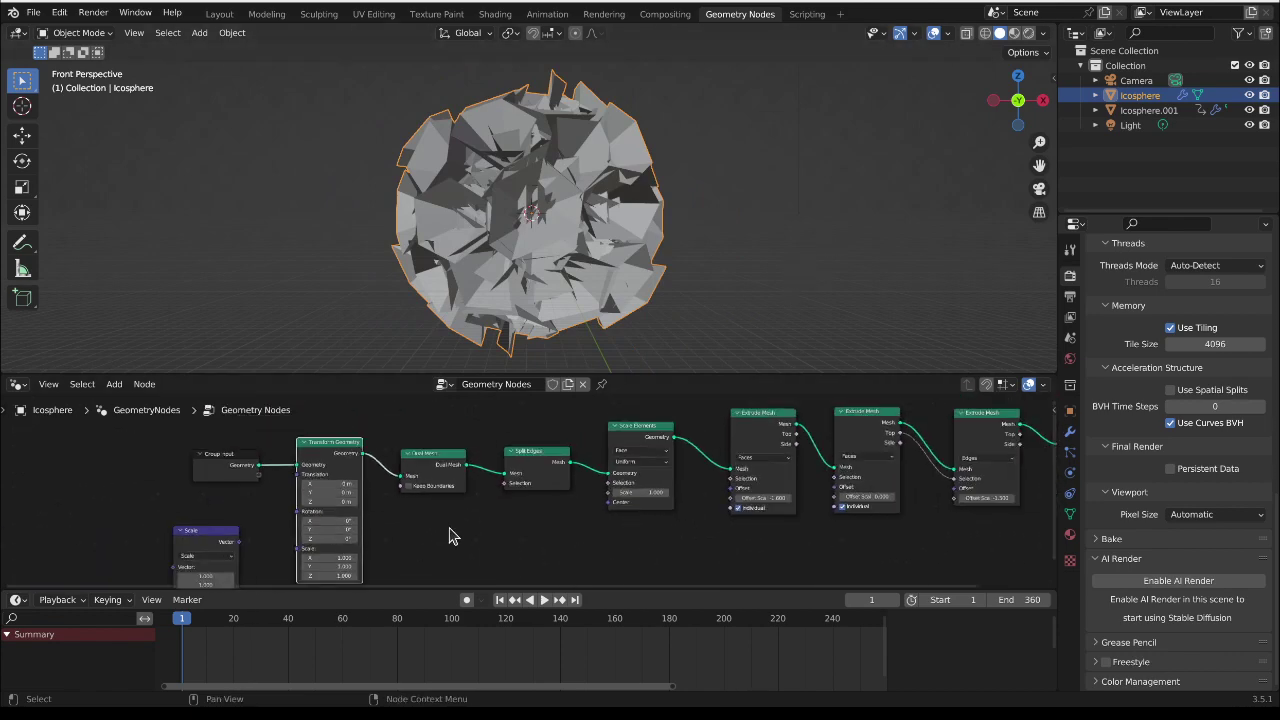
# Step: Set the Icosphere's object scale to 0.07 on all three axes and insert a scale keyframe at frame 1
pyautogui.press('n')
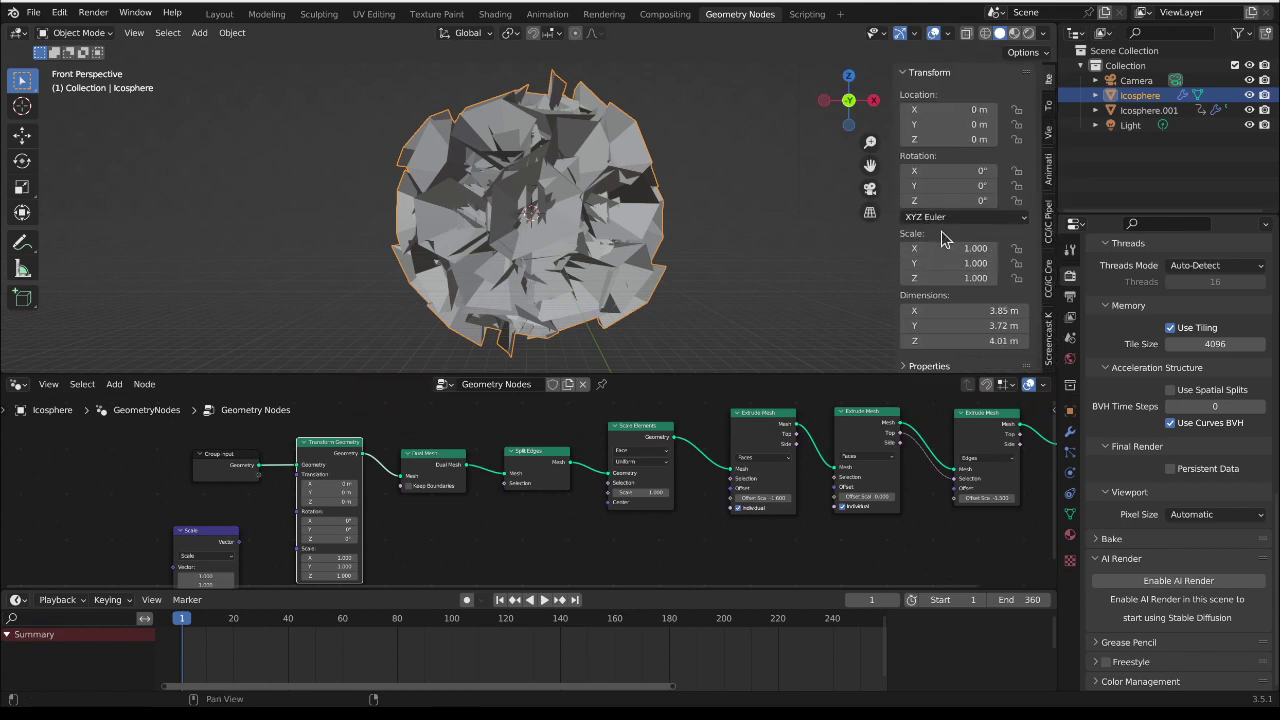
pyautogui.moveTo(955, 263); pyautogui.dragTo(881, 248)
pyautogui.press('Escape')
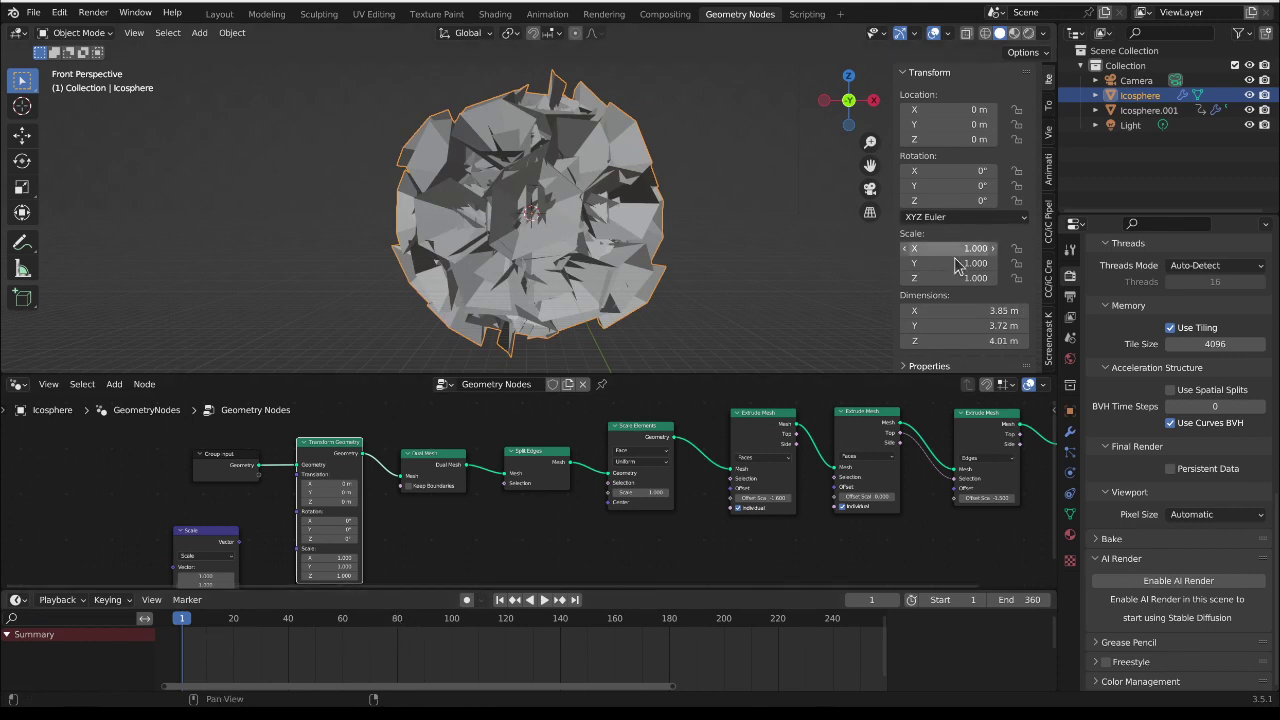
pyautogui.moveTo(964, 249); pyautogui.dragTo(858, 278)
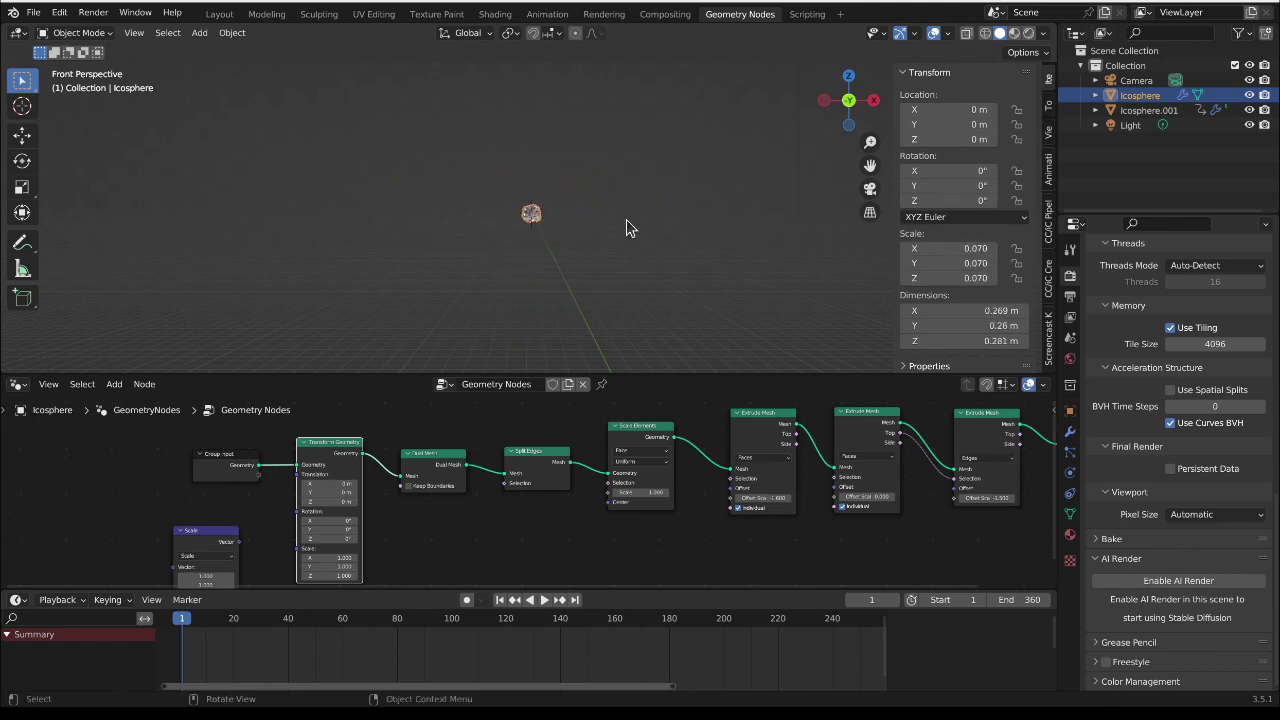
pyautogui.press('i')
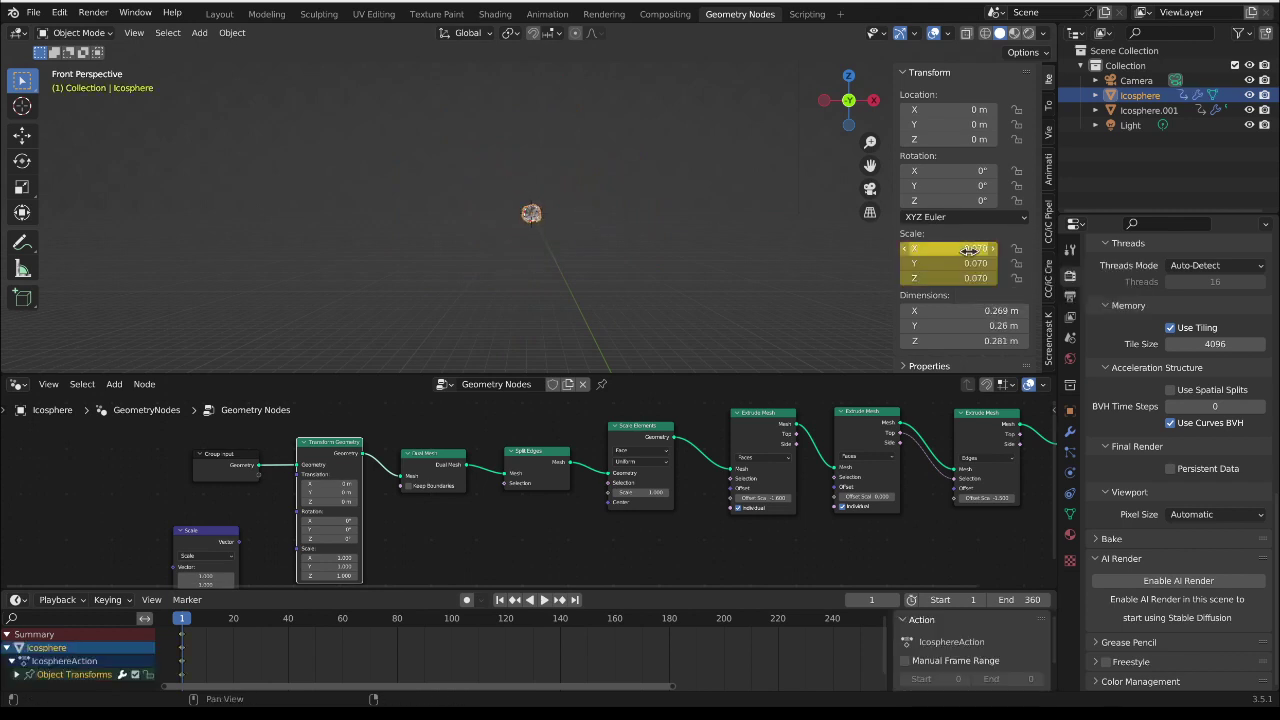
# Step: Advance to frame 120, set the Icosphere's object scale to 2.08 on all three axes and insert a scale keyframe
pyautogui.moveTo(181, 621); pyautogui.dragTo(496, 650)
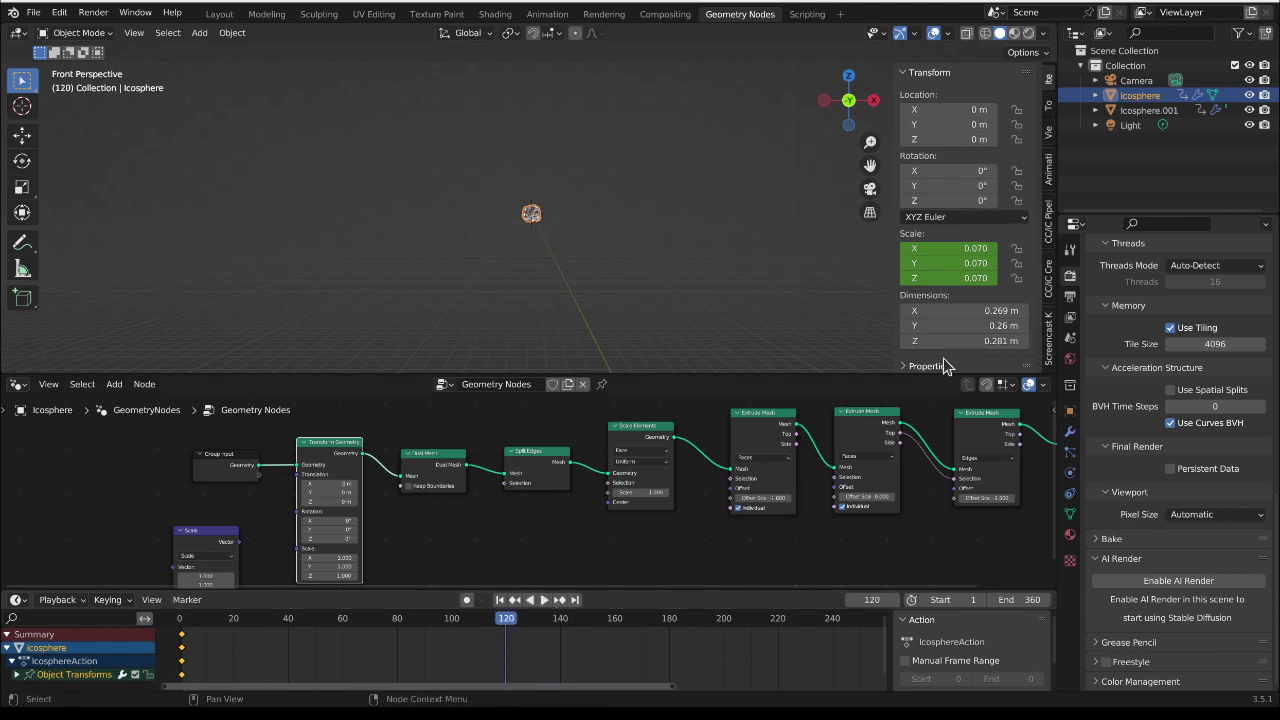
pyautogui.moveTo(939, 248); pyautogui.dragTo(1060, 248)
pyautogui.press('i')
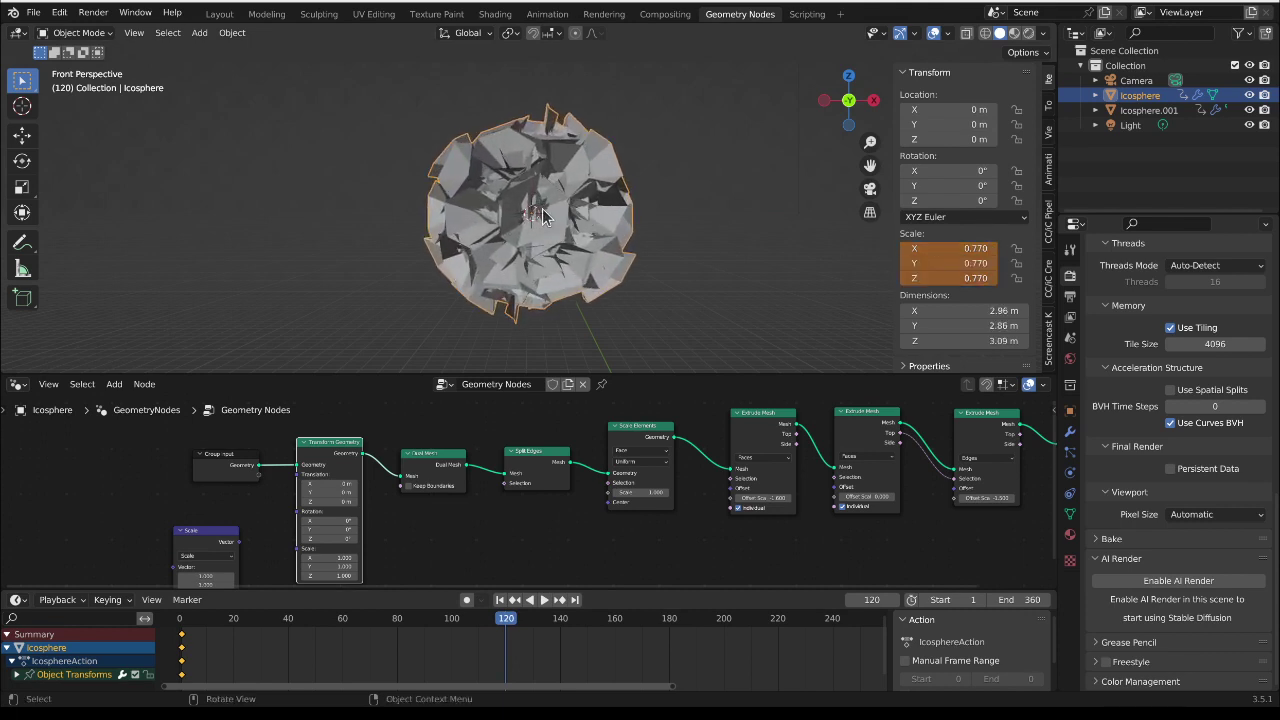
pyautogui.press('KP_0')
pyautogui.moveTo(960, 248)
pyautogui.mouseDown()
pyautogui.moveTo(1050, 248)
pyautogui.moveTo(960, 250)
pyautogui.mouseUp()
pyautogui.press('i')
pyautogui.press('i')
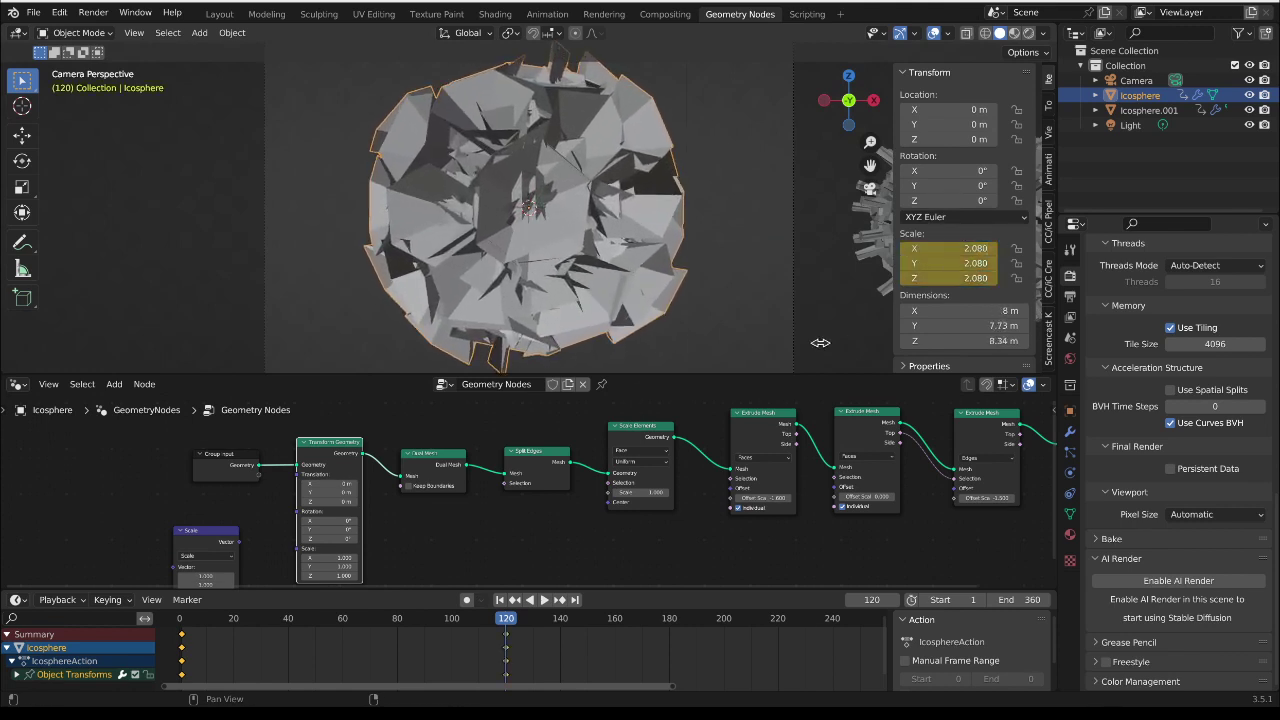
# Step: Change the interpolation of the frame 1 scale keyframe to Cubic and play back the scale animation
pyautogui.moveTo(186, 626); pyautogui.dragTo(364, 620)
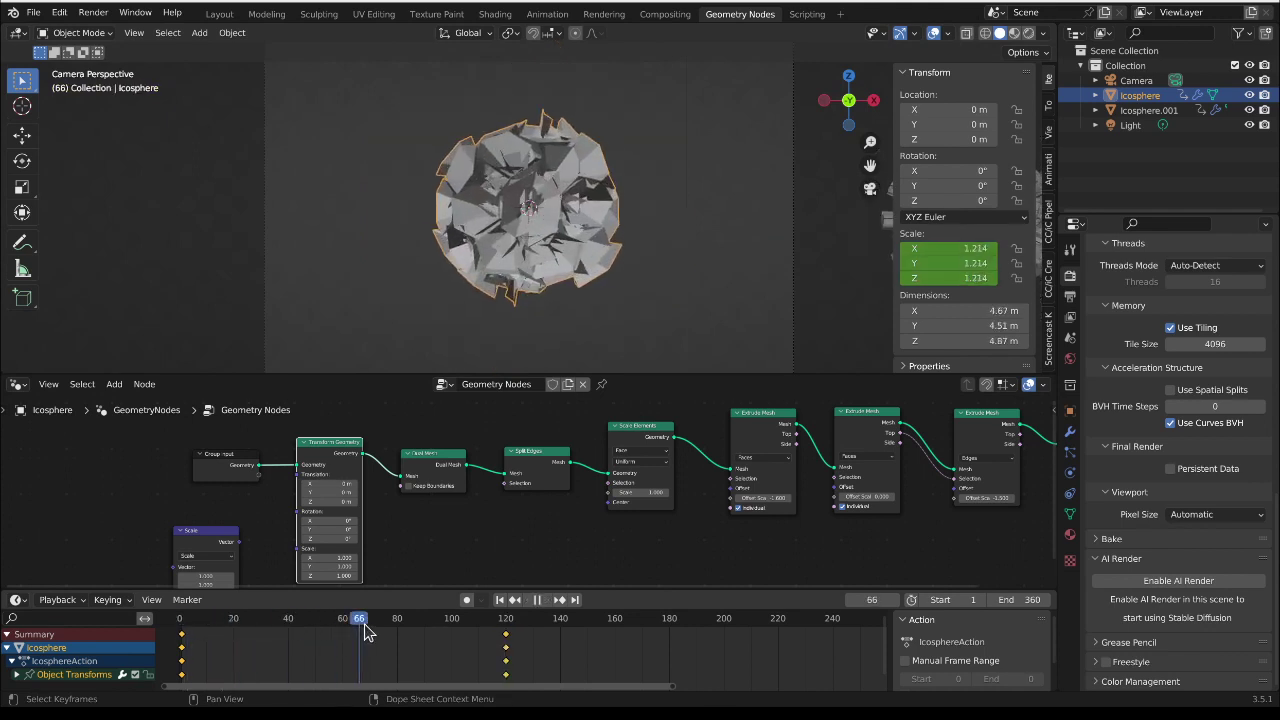
pyautogui.rightClick(183, 642)
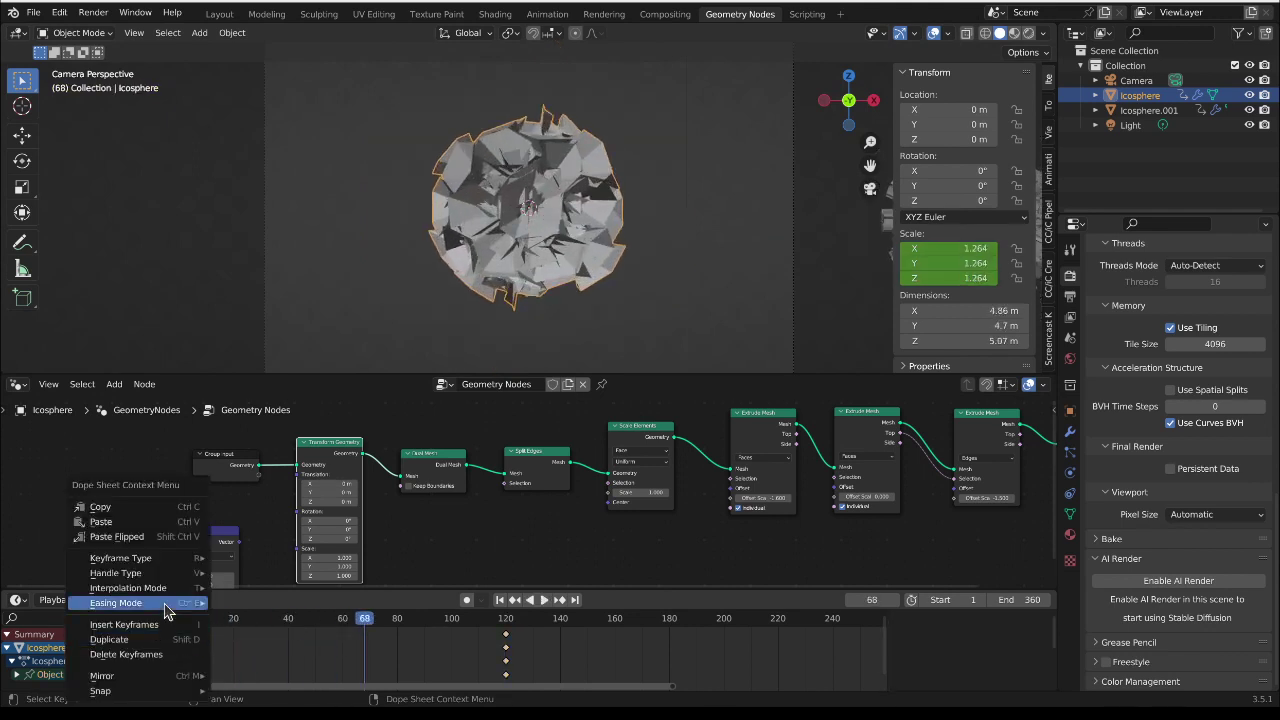
pyautogui.moveTo(153, 592)
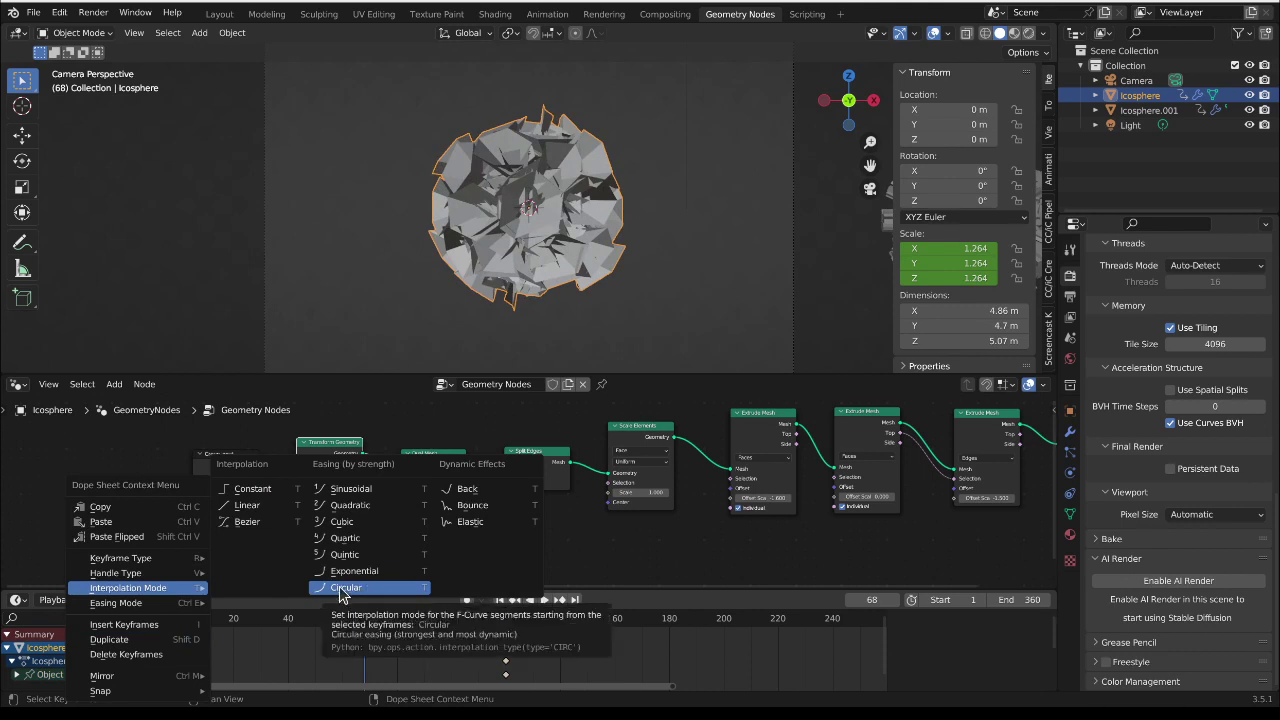
pyautogui.click(341, 524)
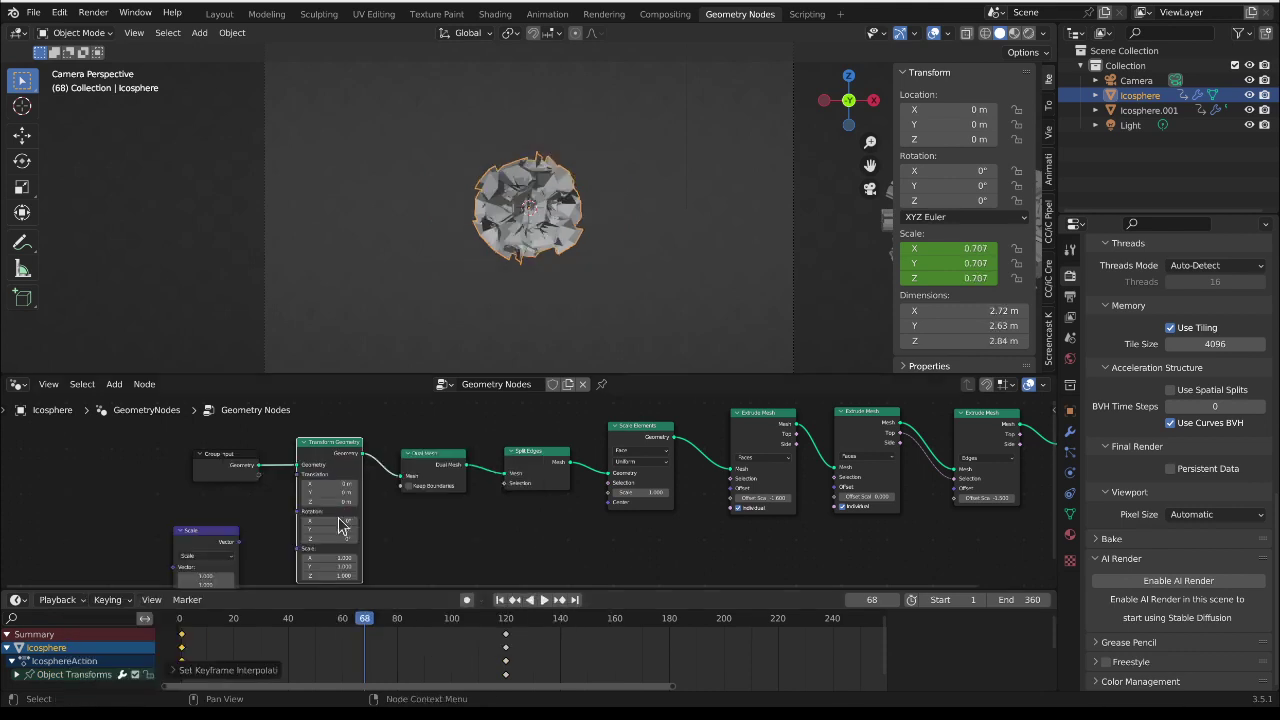
pyautogui.click(186, 620)
pyautogui.press('space')
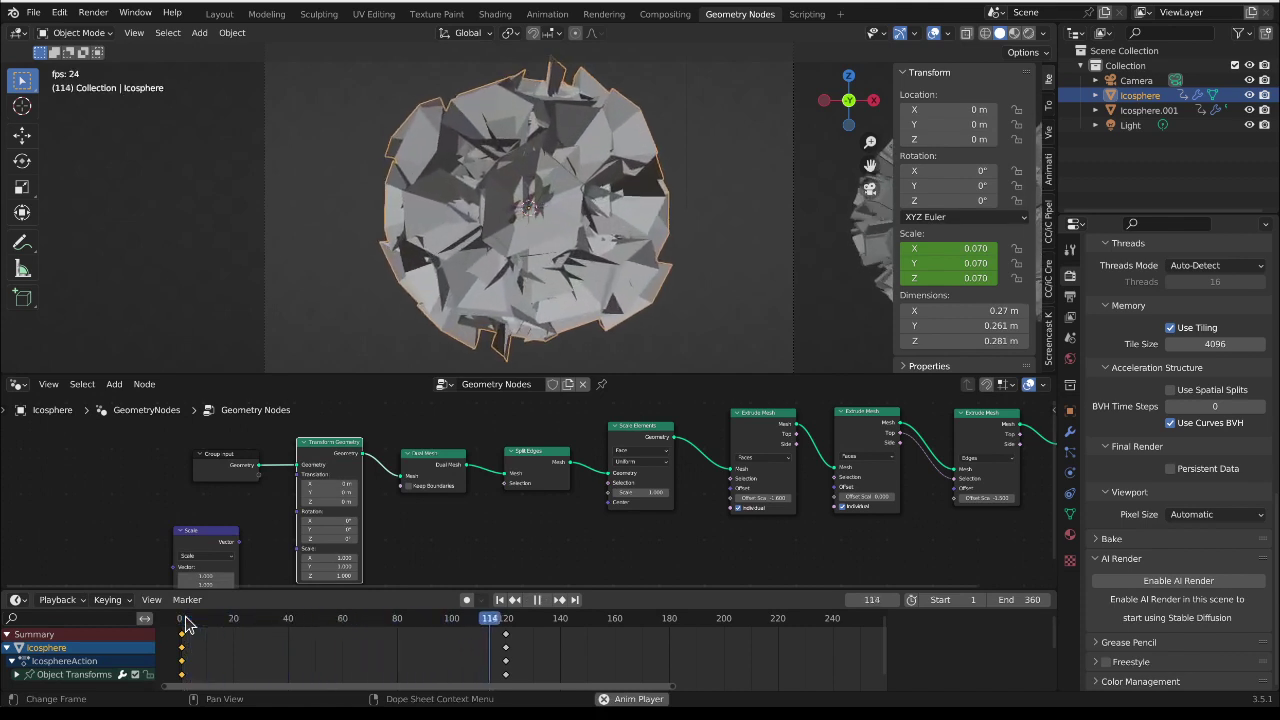
pyautogui.press('space')
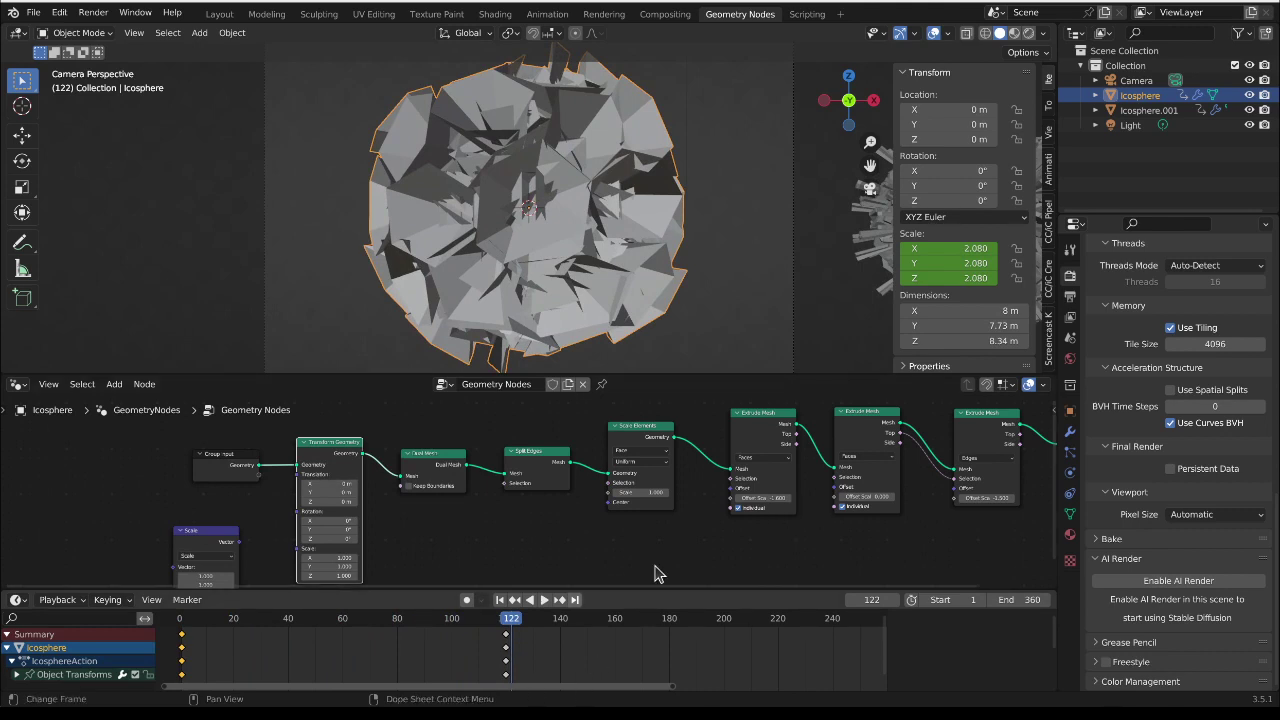
# Step: Move to frame 82 and adjust the offset scale of the first Extrude Mesh node
pyautogui.moveTo(463, 624); pyautogui.dragTo(378, 635)
pyautogui.press('space')
pyautogui.press('space')
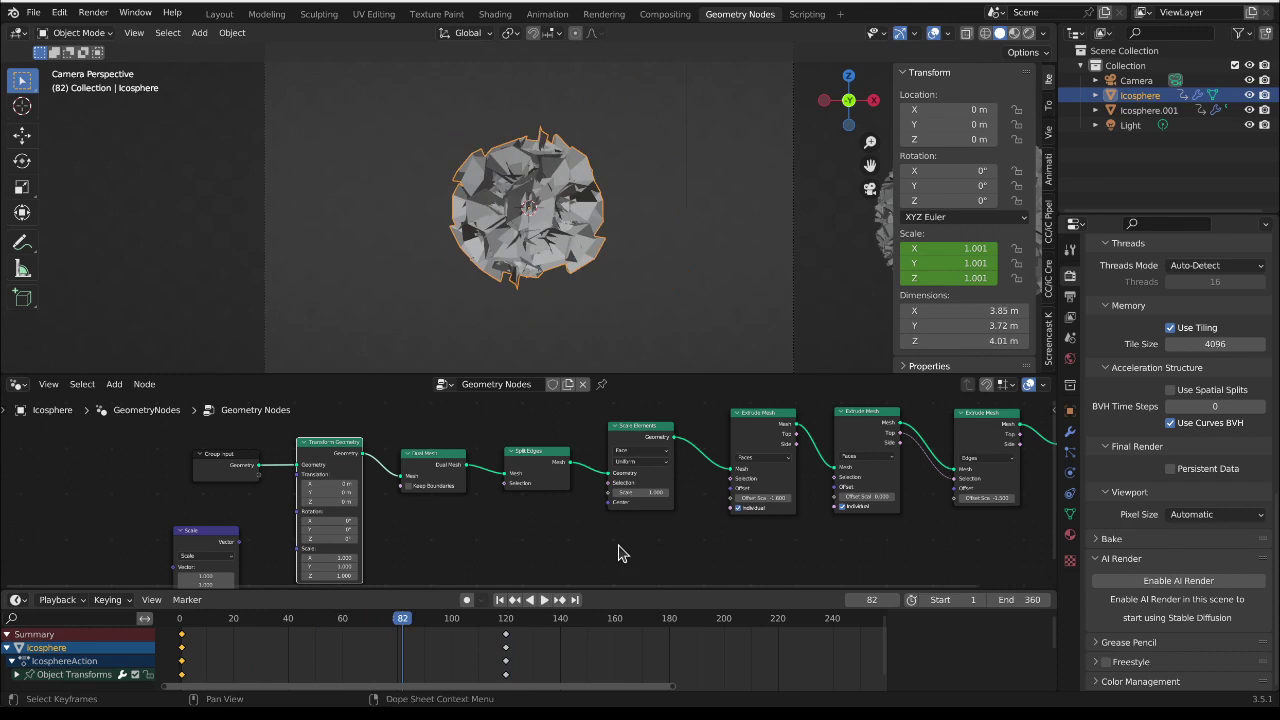
pyautogui.moveTo(764, 498); pyautogui.dragTo(720, 497)
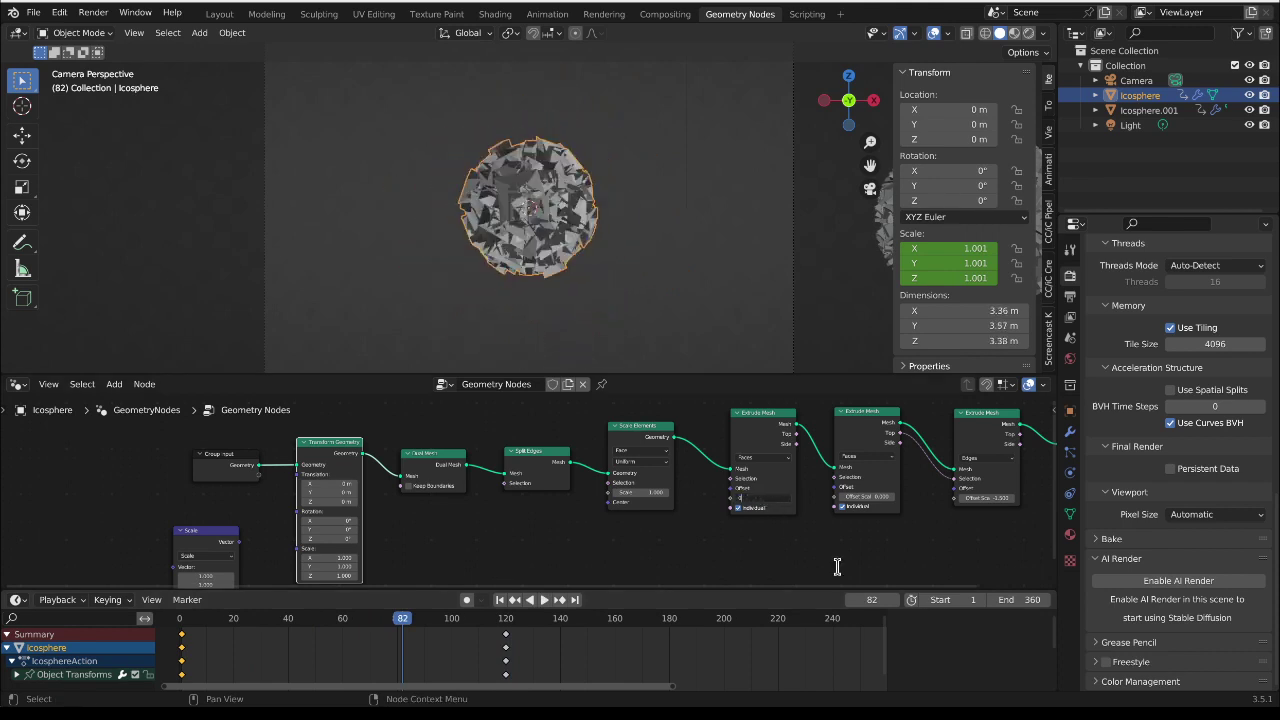
pyautogui.press('Return')
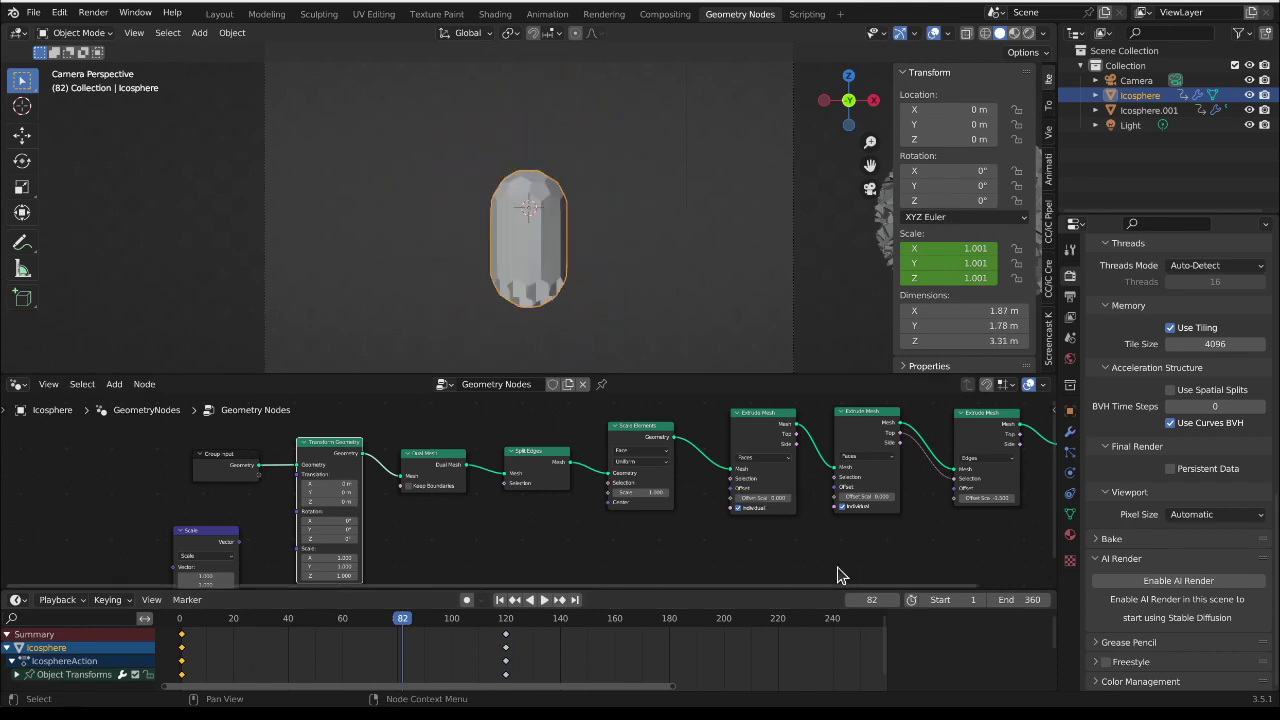
pyautogui.moveTo(765, 498)
pyautogui.mouseDown()
pyautogui.moveTo(728, 498)
pyautogui.moveTo(765, 498)
pyautogui.mouseUp()
pyautogui.click(789, 500)
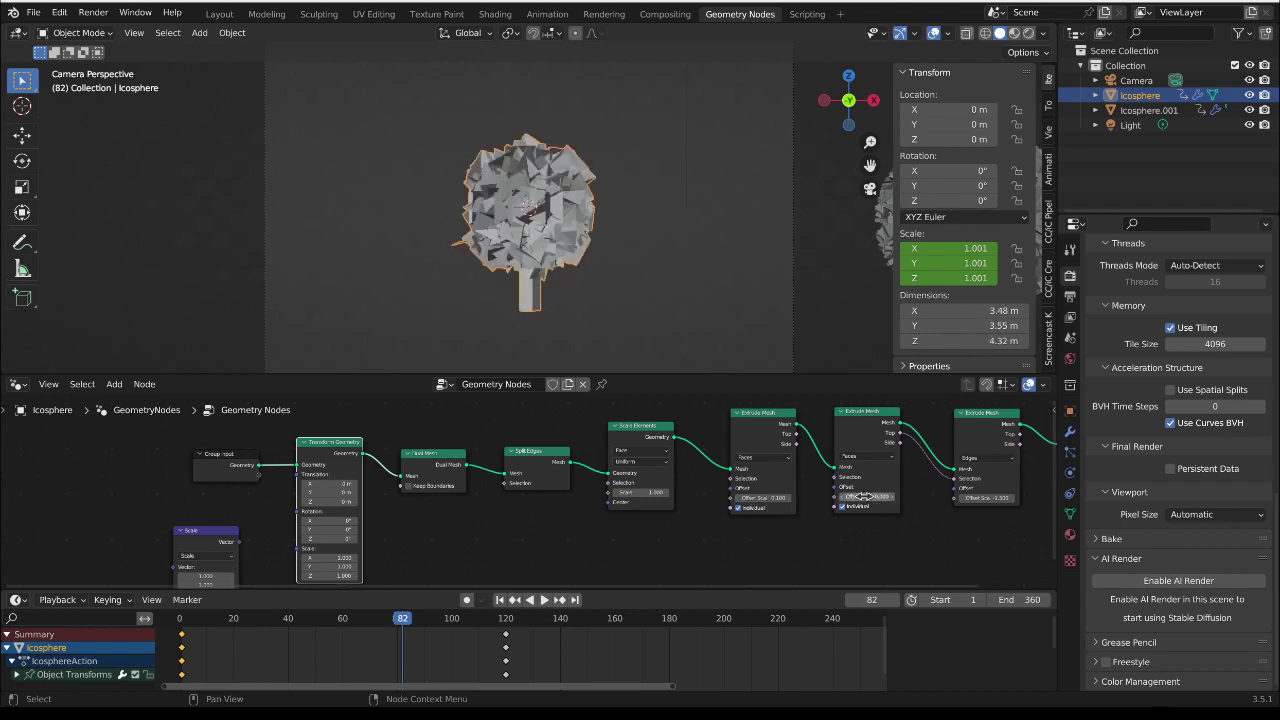
# Step: Adjust the second Extrude Mesh offset, set Scale Elements to 0.1 and the third extrude offset to -0.4, and keyframe all four node values
pyautogui.moveTo(867, 497); pyautogui.dragTo(868, 497)
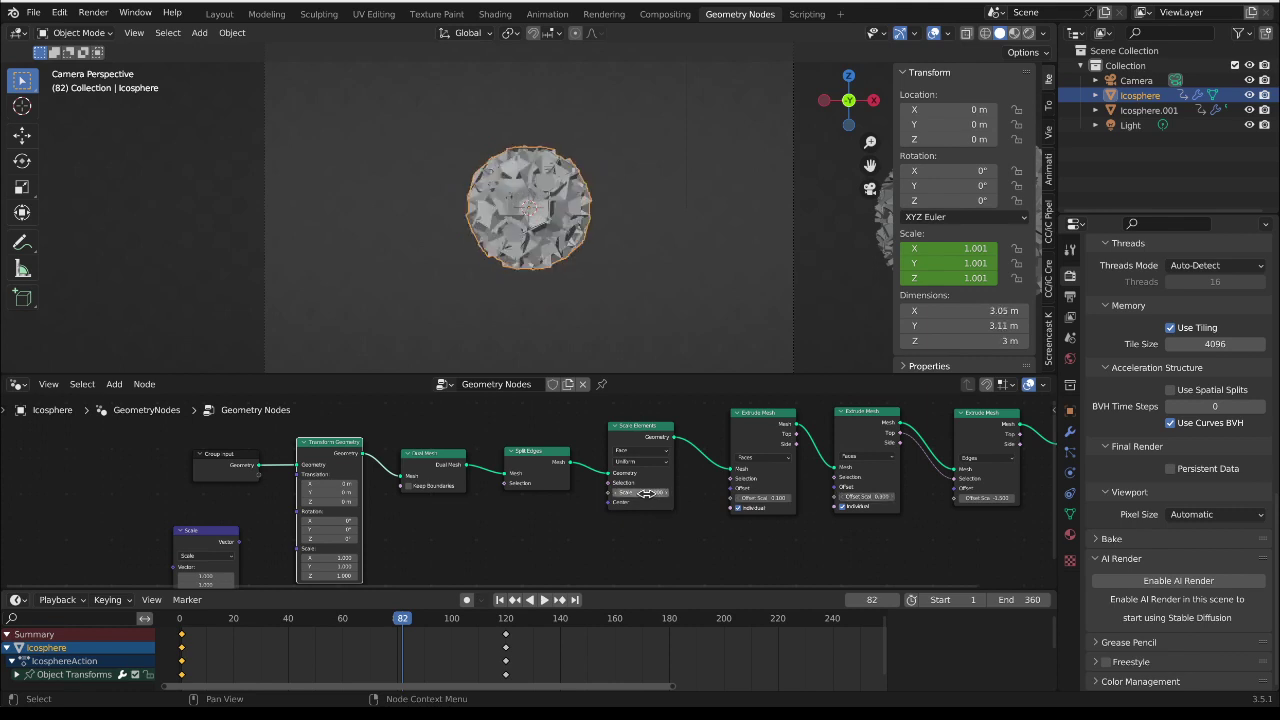
pyautogui.moveTo(645, 492)
pyautogui.mouseDown()
pyautogui.moveTo(618, 492)
pyautogui.moveTo(642, 492)
pyautogui.mouseUp()
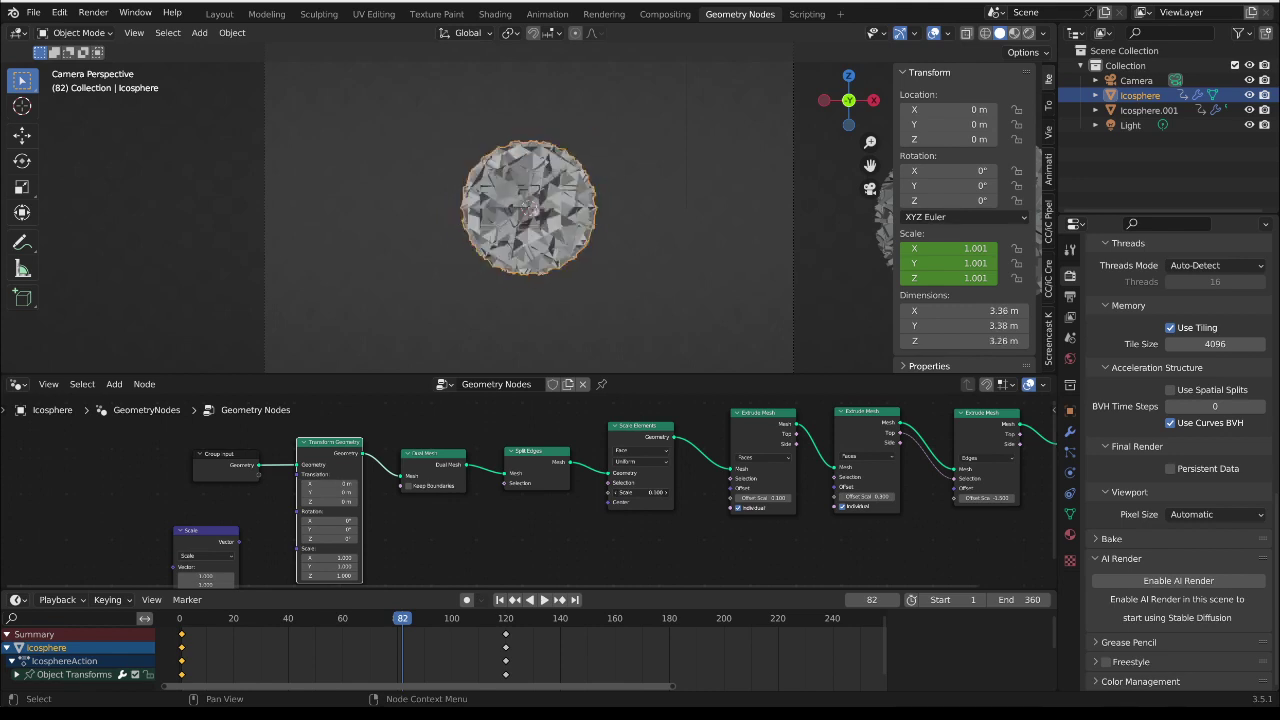
pyautogui.moveTo(987, 498); pyautogui.dragTo(1014, 498)
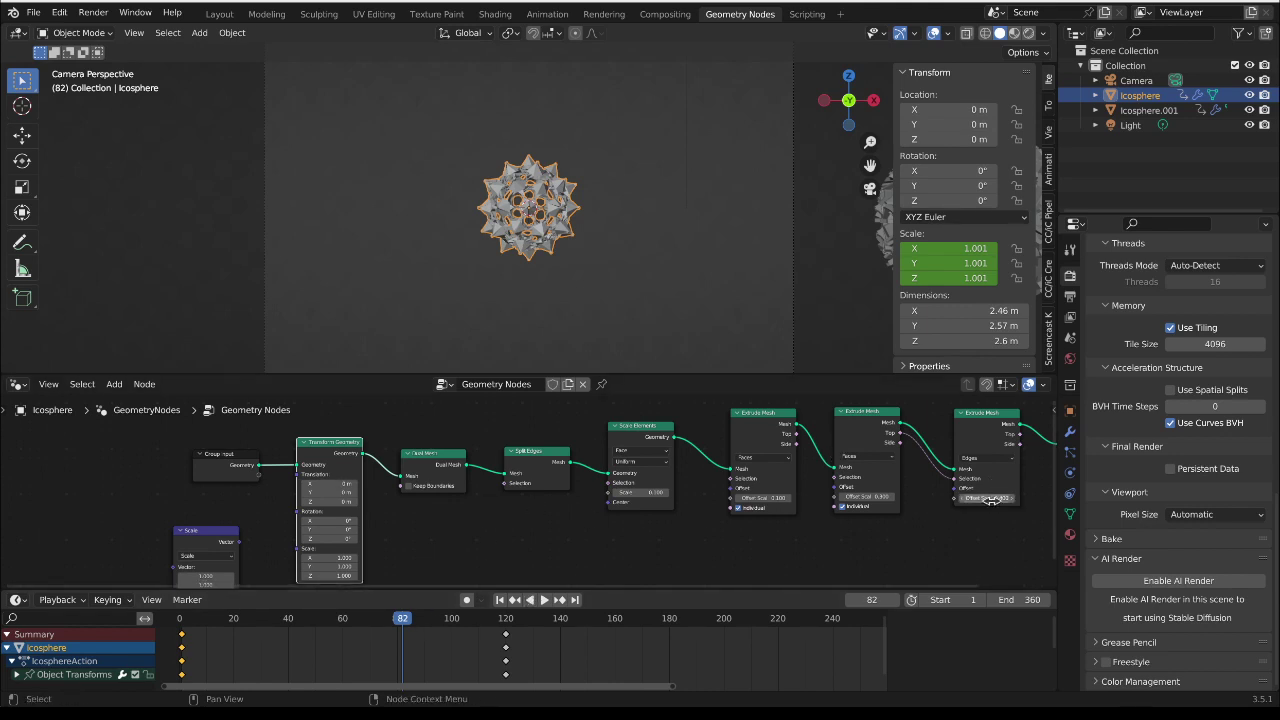
pyautogui.press('i')
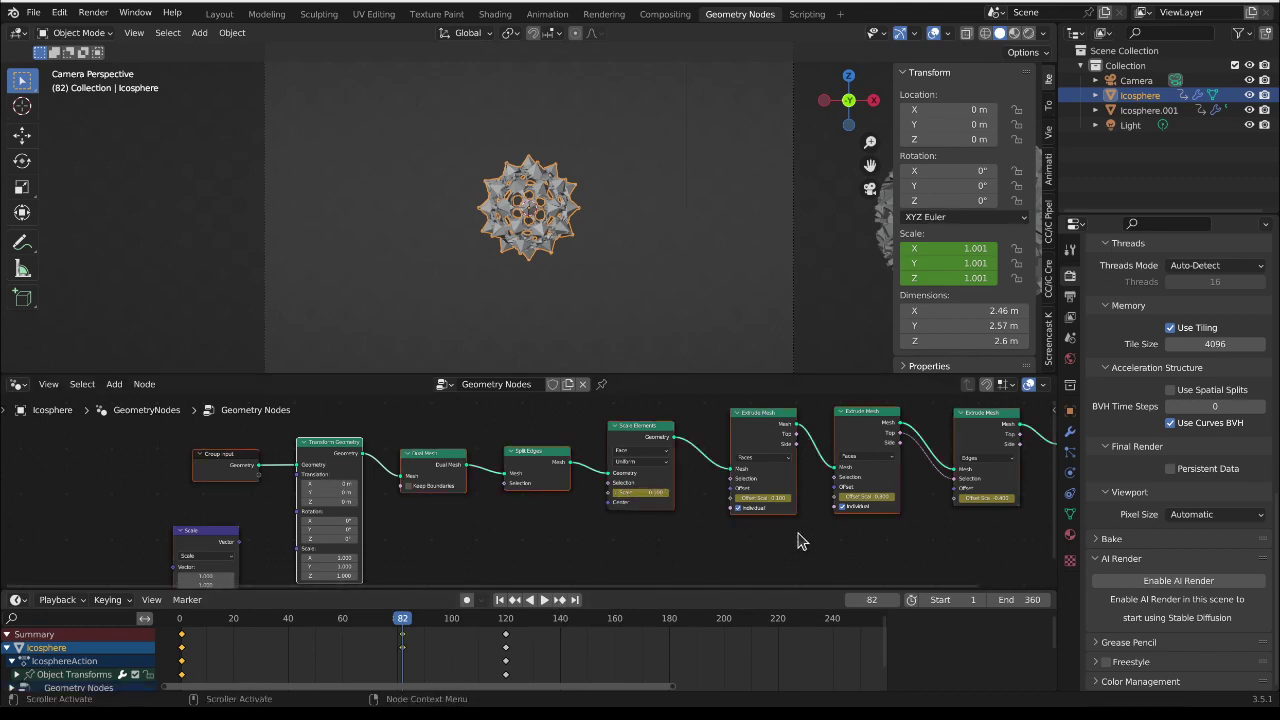
# Step: Enlarge the timeline, expand the Geometry Nodes channels and move their frame 82 keyframes to frame 80
pyautogui.moveTo(420, 668); pyautogui.dragTo(442, 634, button='middle')
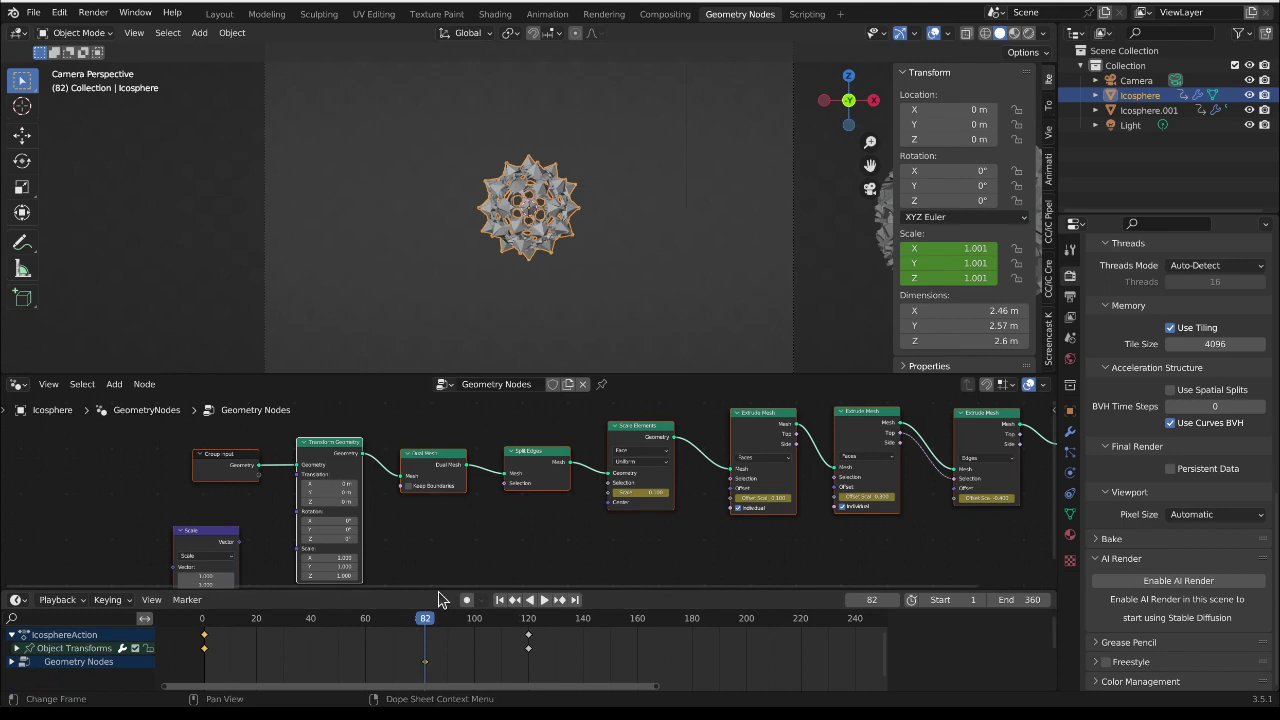
pyautogui.moveTo(438, 591); pyautogui.dragTo(440, 478)
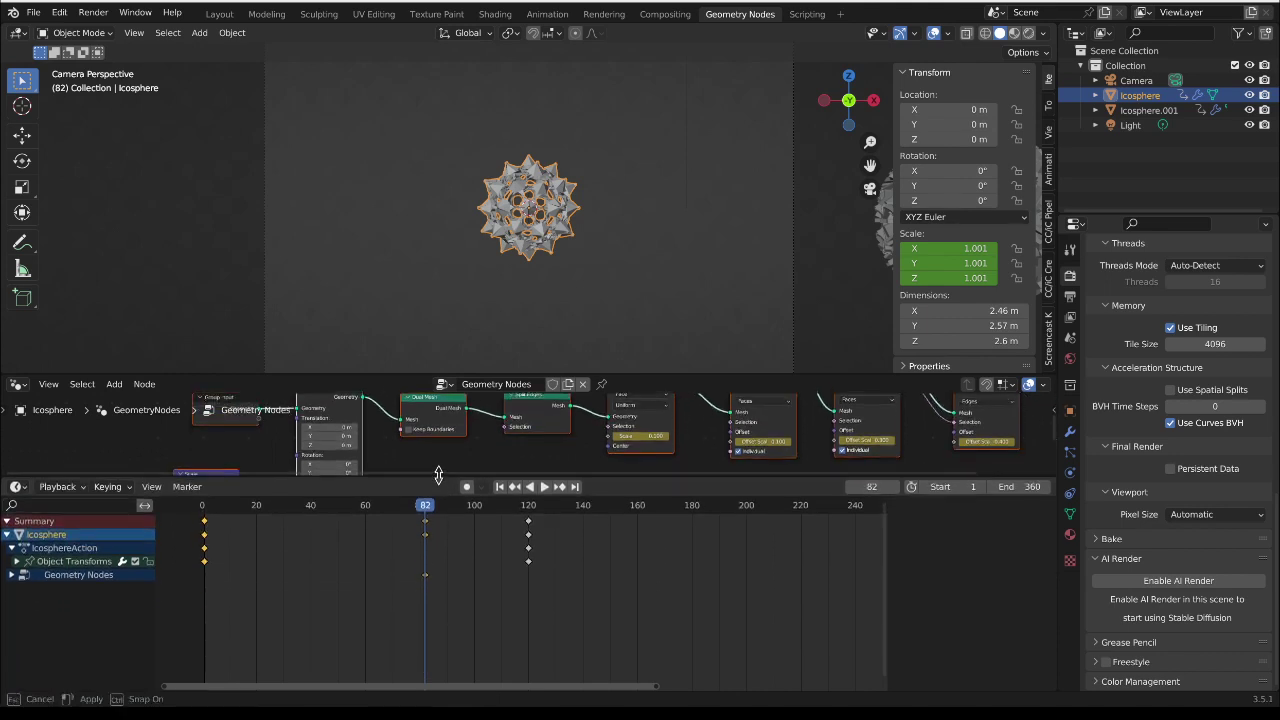
pyautogui.click(12, 576)
pyautogui.press('n')
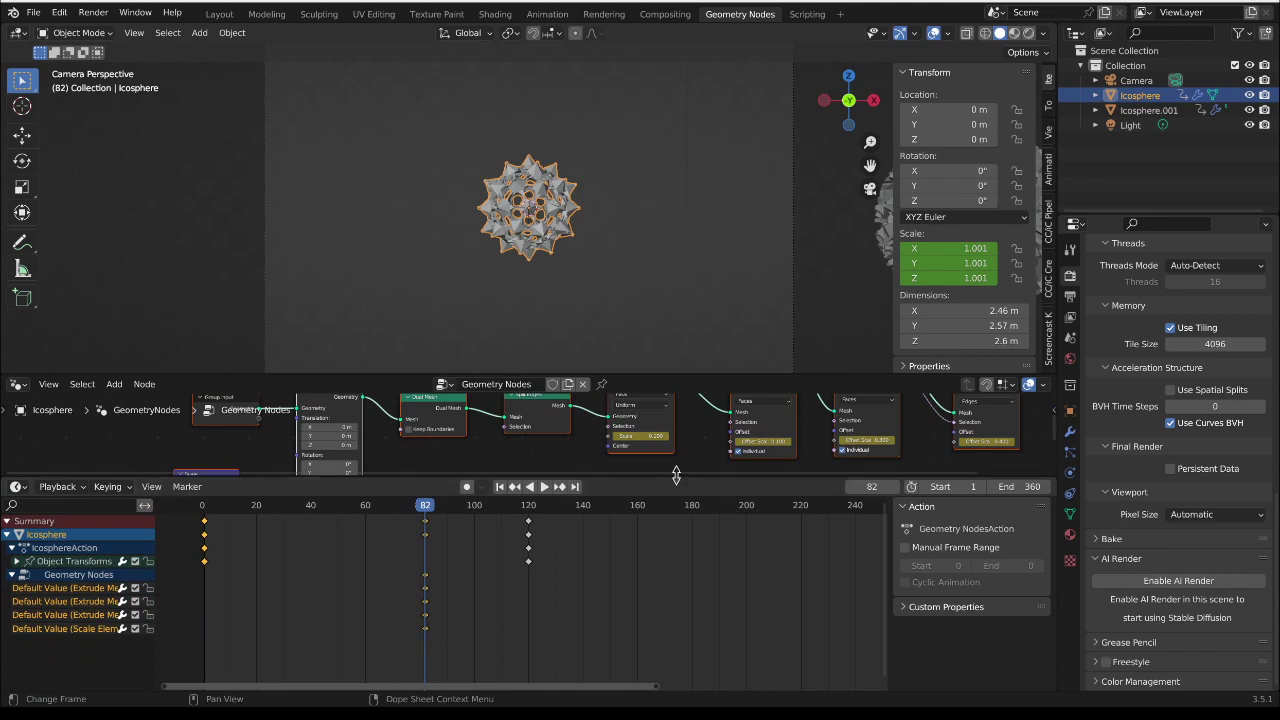
pyautogui.press('n')
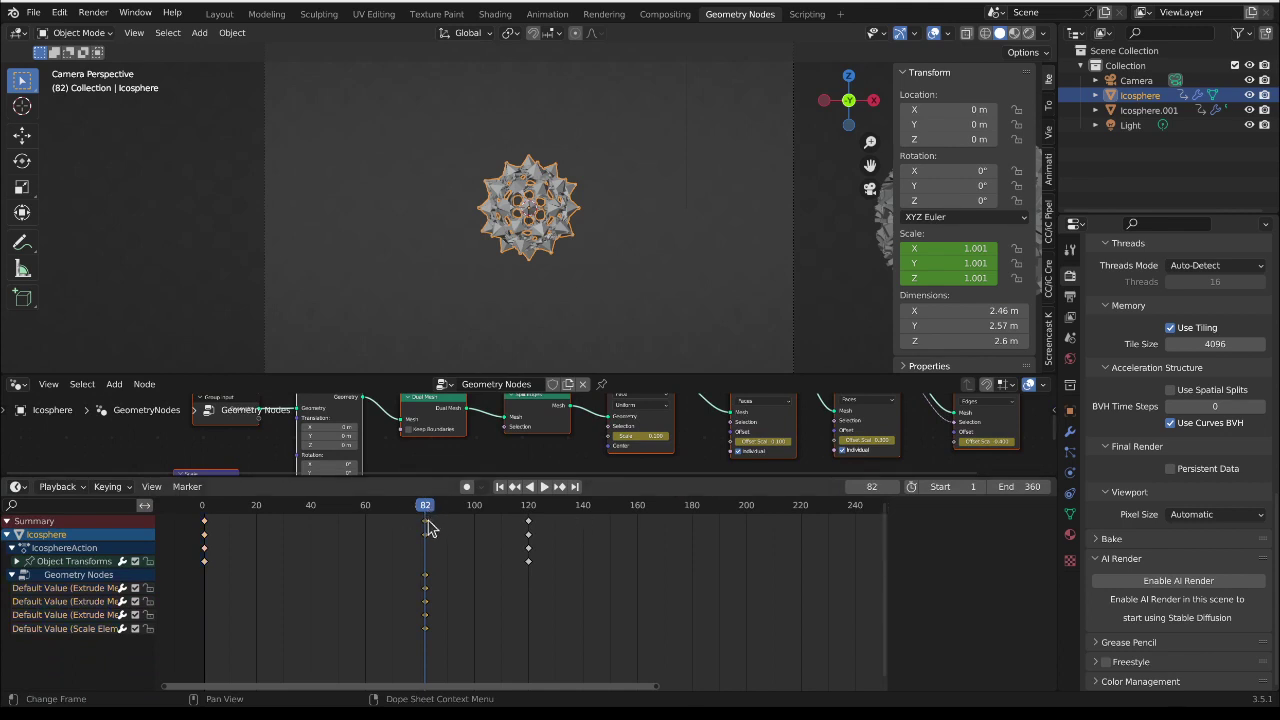
pyautogui.press('g')
pyautogui.click(472, 566)
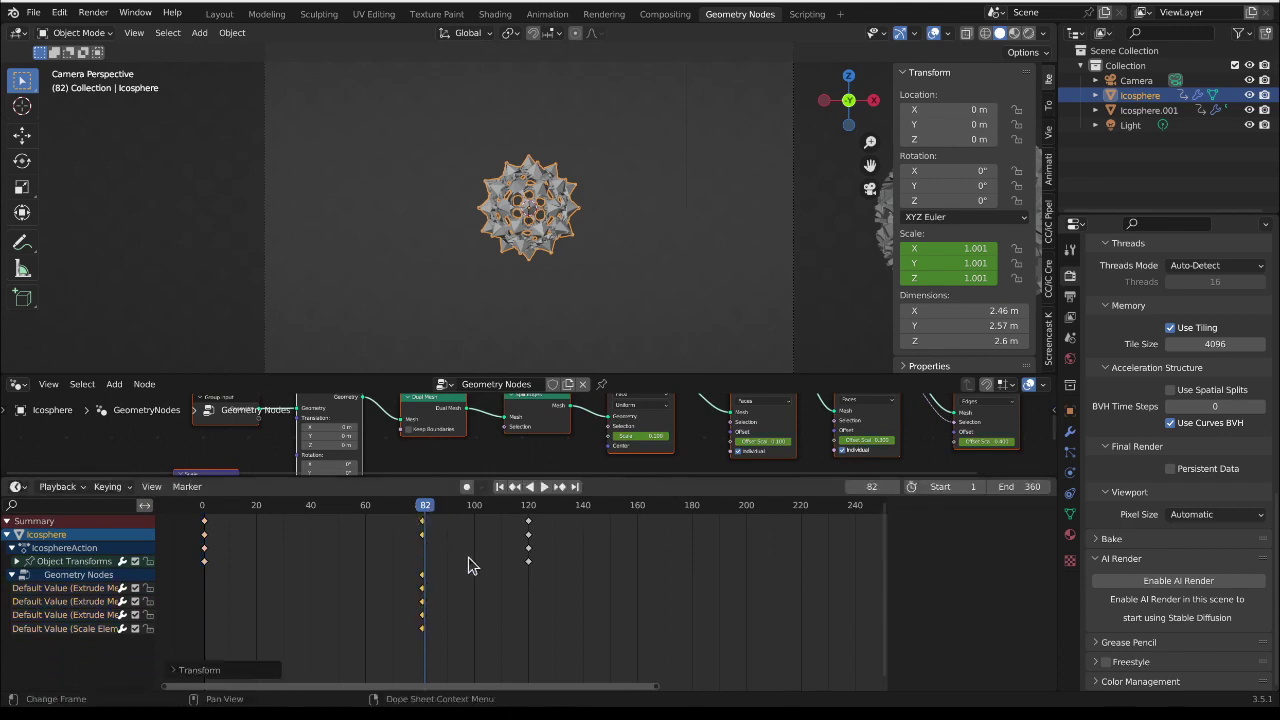
pyautogui.press('g')
pyautogui.click(417, 521)
# Step: Go to frame 160 and increase the Scale Elements scale and the second Extrude Mesh node's offset scale
pyautogui.moveTo(424, 507); pyautogui.dragTo(640, 527)
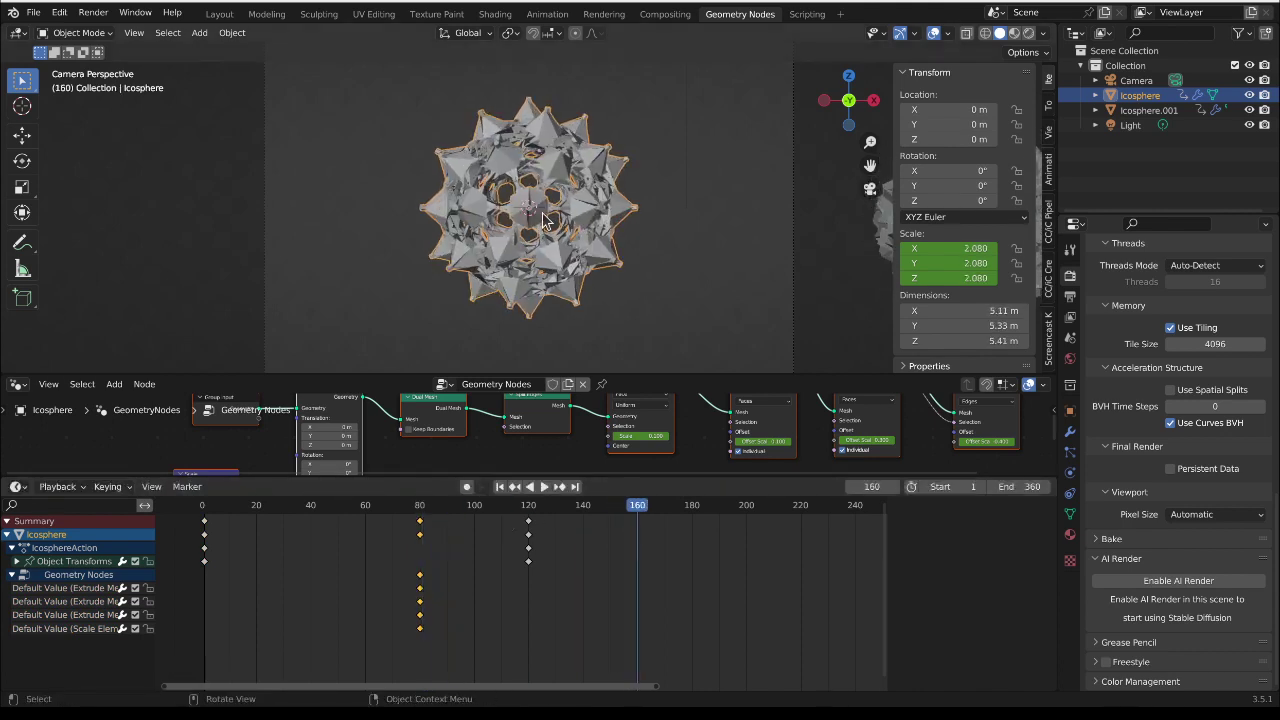
pyautogui.scroll(3, 530, 211)
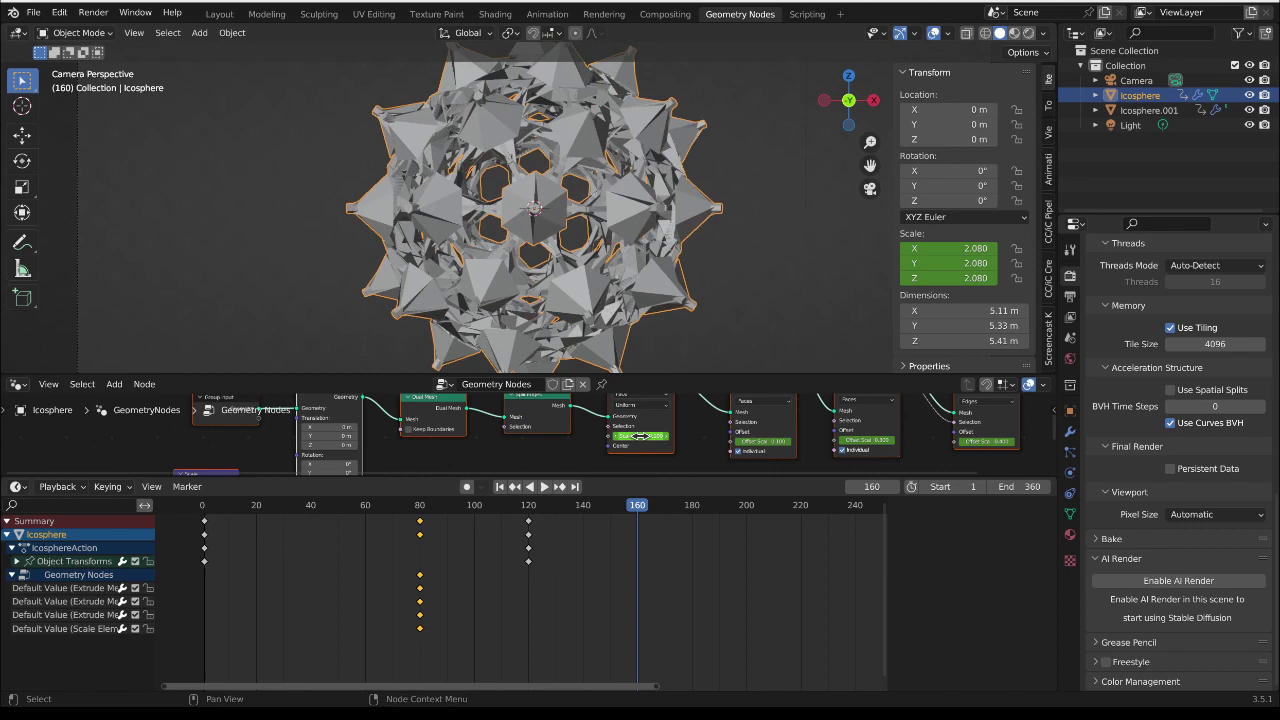
pyautogui.moveTo(641, 436); pyautogui.dragTo(670, 436)
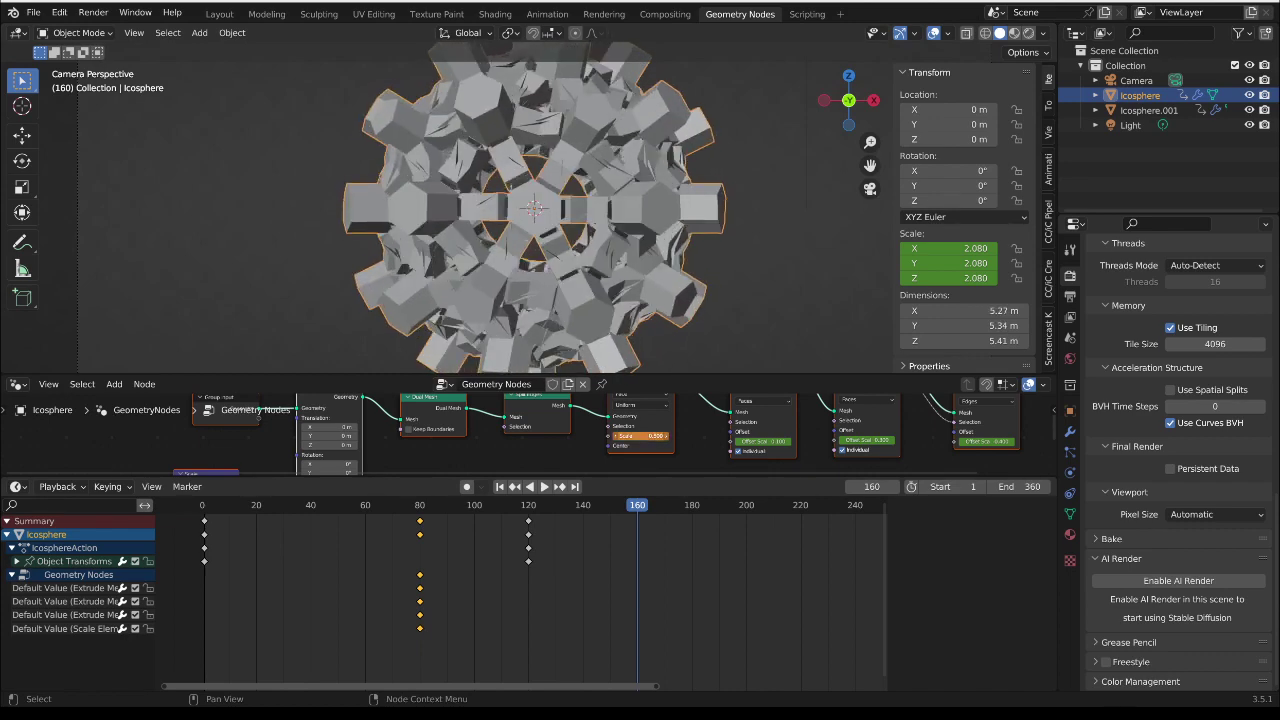
pyautogui.moveTo(762, 442)
pyautogui.mouseDown()
pyautogui.moveTo(785, 442)
pyautogui.moveTo(748, 442)
pyautogui.moveTo(762, 442)
pyautogui.mouseUp()
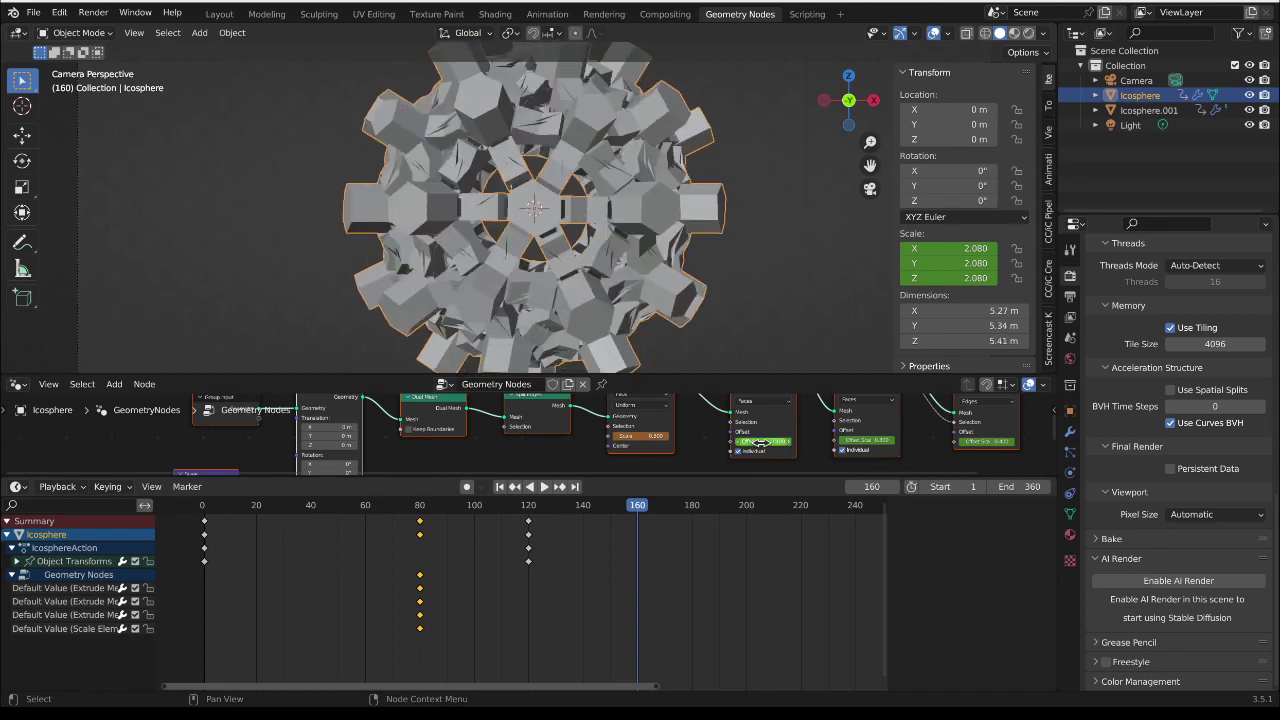
pyautogui.moveTo(866, 441); pyautogui.dragTo(890, 441)
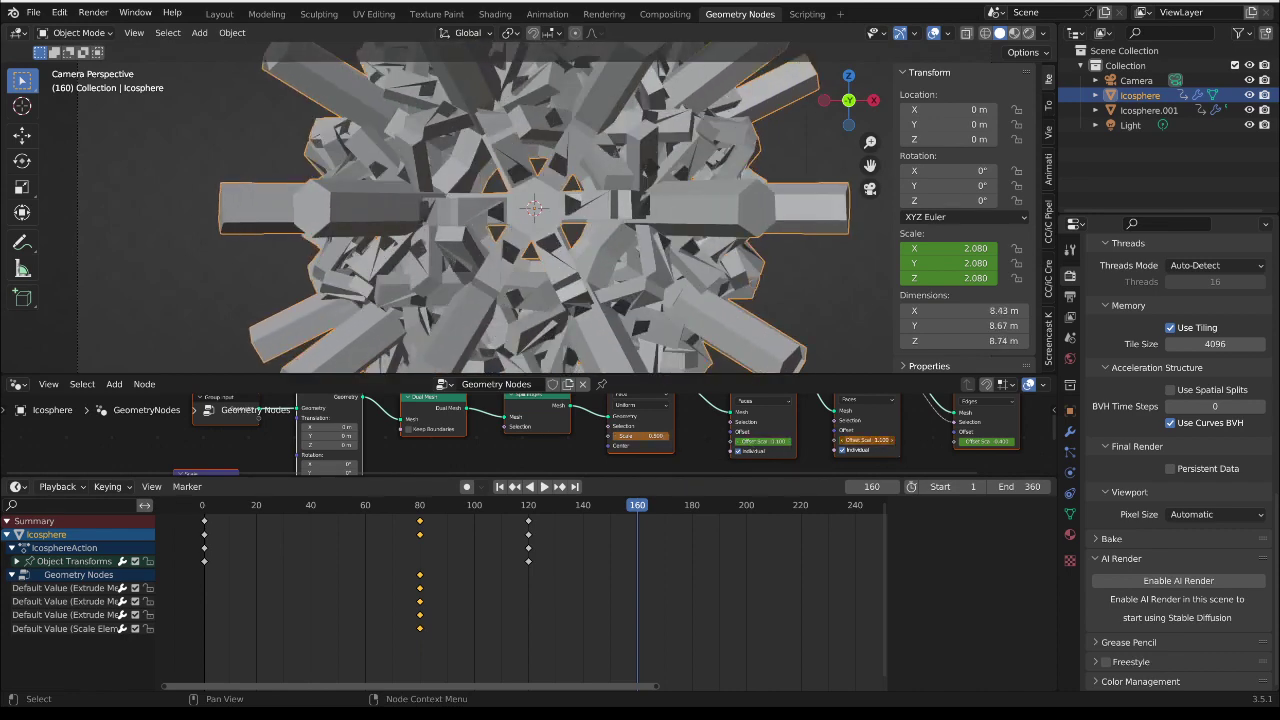
# Step: Enlarge the node editor, set the Scale Elements scale to 0.9 and the third extrude offset to 0.8, and adjust the first extrude offset
pyautogui.moveTo(437, 446); pyautogui.dragTo(435, 464, button='middle')
pyautogui.moveTo(484, 476); pyautogui.dragTo(484, 594)
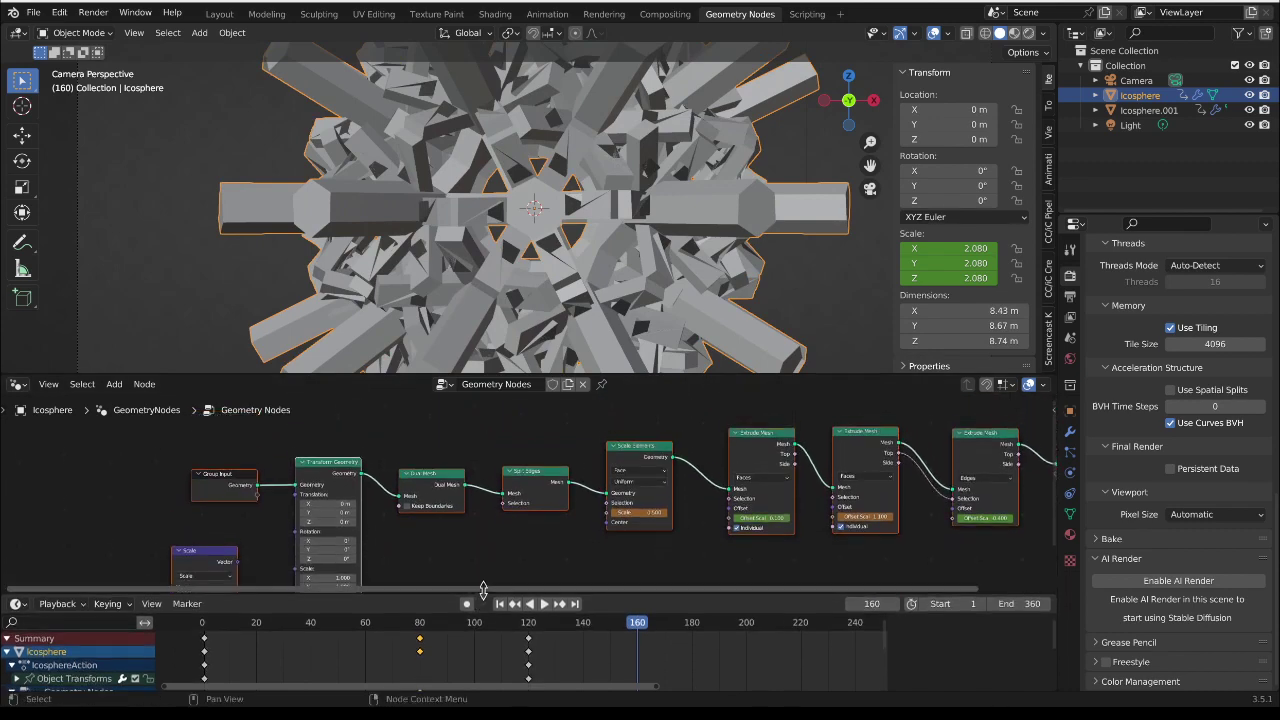
pyautogui.press('Home')
pyautogui.moveTo(822, 476); pyautogui.dragTo(695, 488)
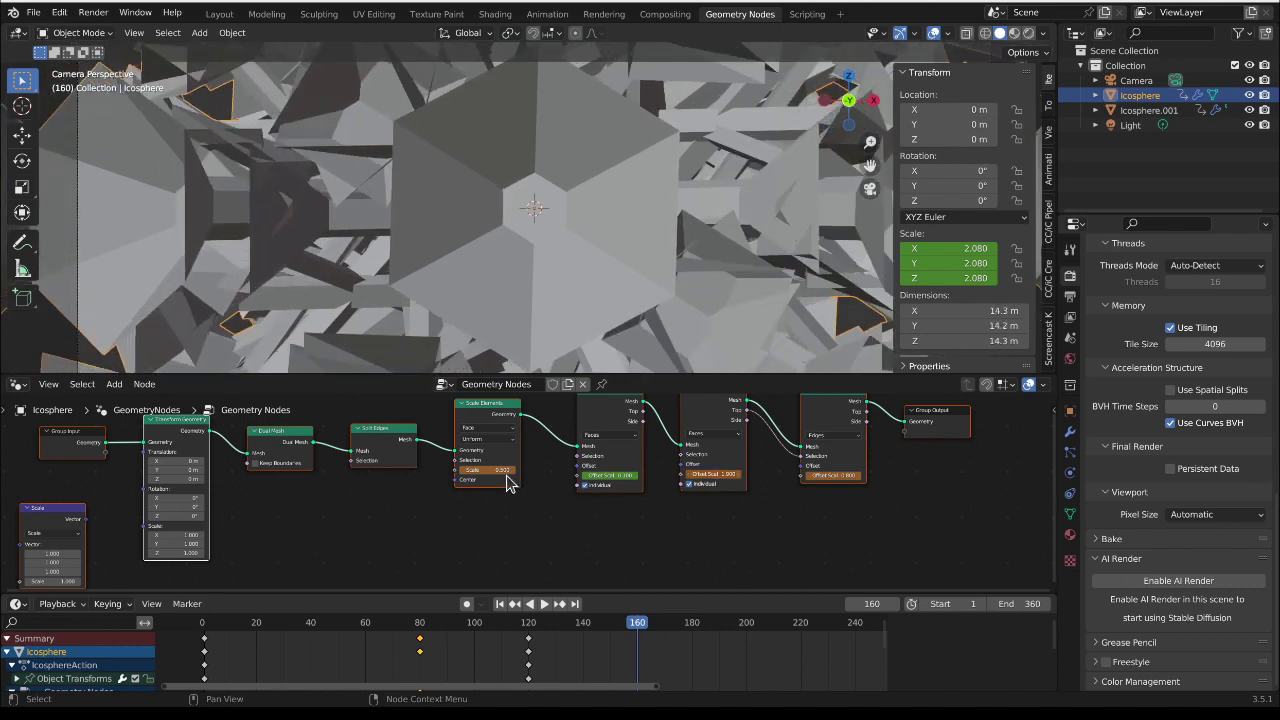
pyautogui.moveTo(507, 477)
pyautogui.mouseDown()
pyautogui.moveTo(490, 477)
pyautogui.moveTo(508, 469)
pyautogui.mouseUp()
pyautogui.hotkey('ctrl', 'z')
pyautogui.scroll(-3, 500, 345)
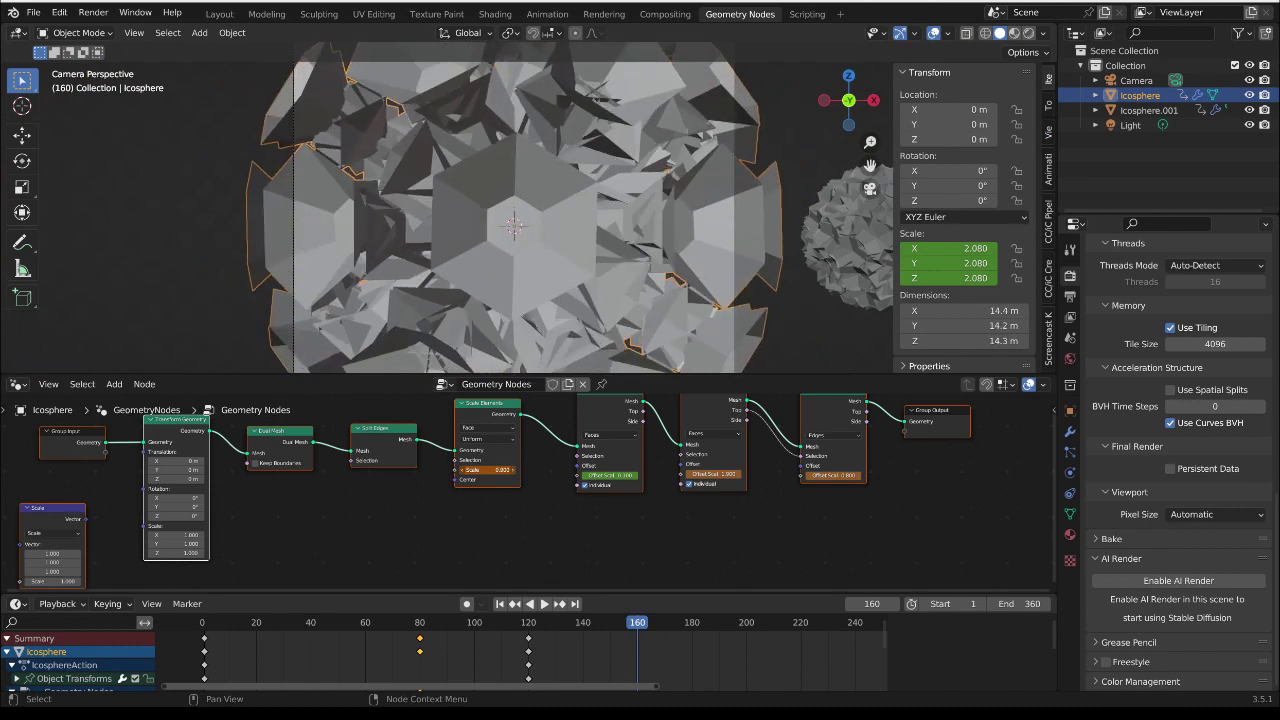
pyautogui.moveTo(607, 477); pyautogui.dragTo(580, 477)
pyautogui.moveTo(834, 476)
pyautogui.mouseDown()
pyautogui.moveTo(814, 476)
pyautogui.moveTo(834, 476)
pyautogui.mouseUp()
# Step: Set the Transform Geometry scale to -1.2 on all three axes and keyframe the Scale Elements and Extrude Mesh values at frame 160
pyautogui.moveTo(308, 525); pyautogui.dragTo(398, 508, button='middle')
pyautogui.moveTo(282, 544); pyautogui.dragTo(210, 561)
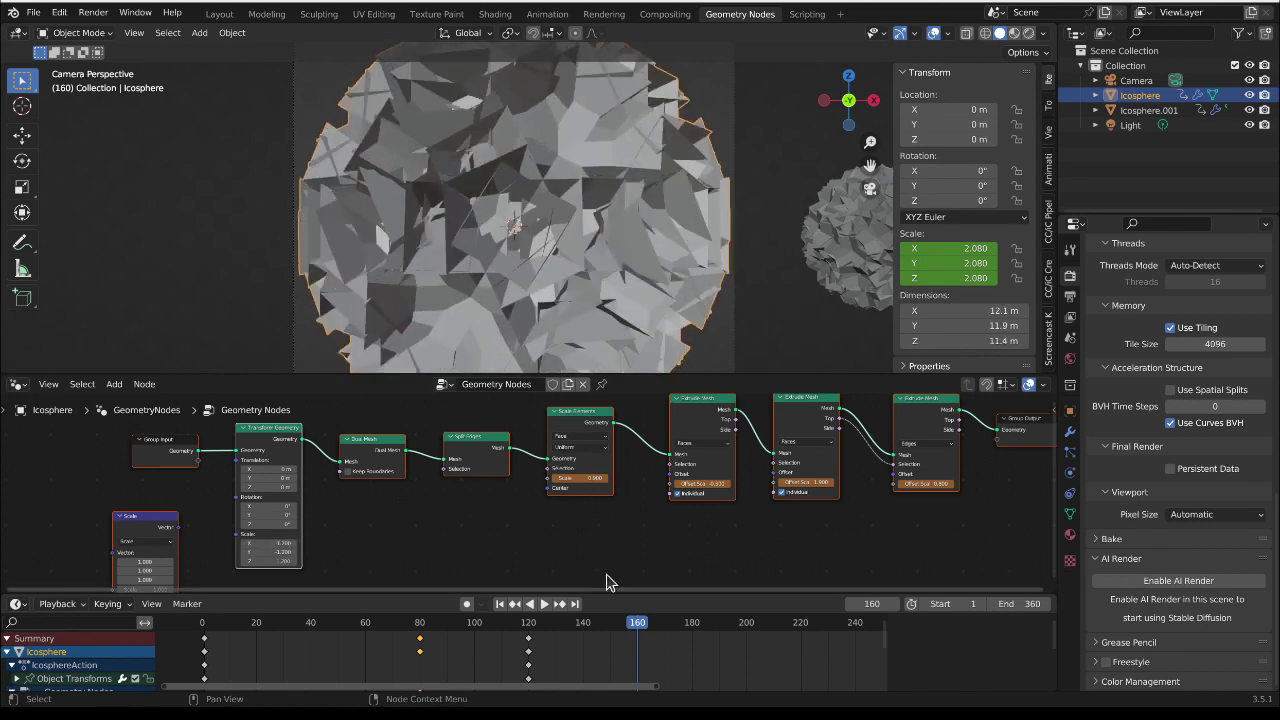
pyautogui.moveTo(563, 508); pyautogui.dragTo(485, 527, button='middle')
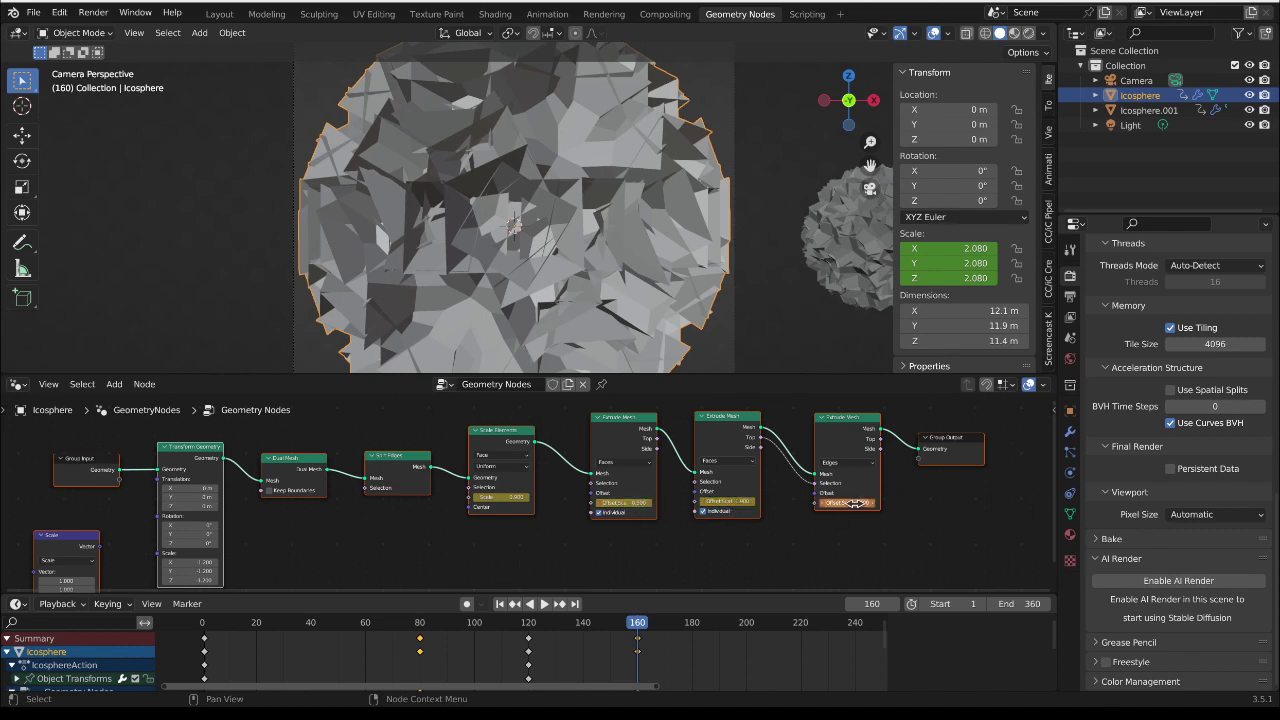
# Step: Scrub between frames 160 and 79 to review the node animation, stop at frame 142 and preview it in rendered shading
pyautogui.moveTo(637, 628); pyautogui.dragTo(436, 624)
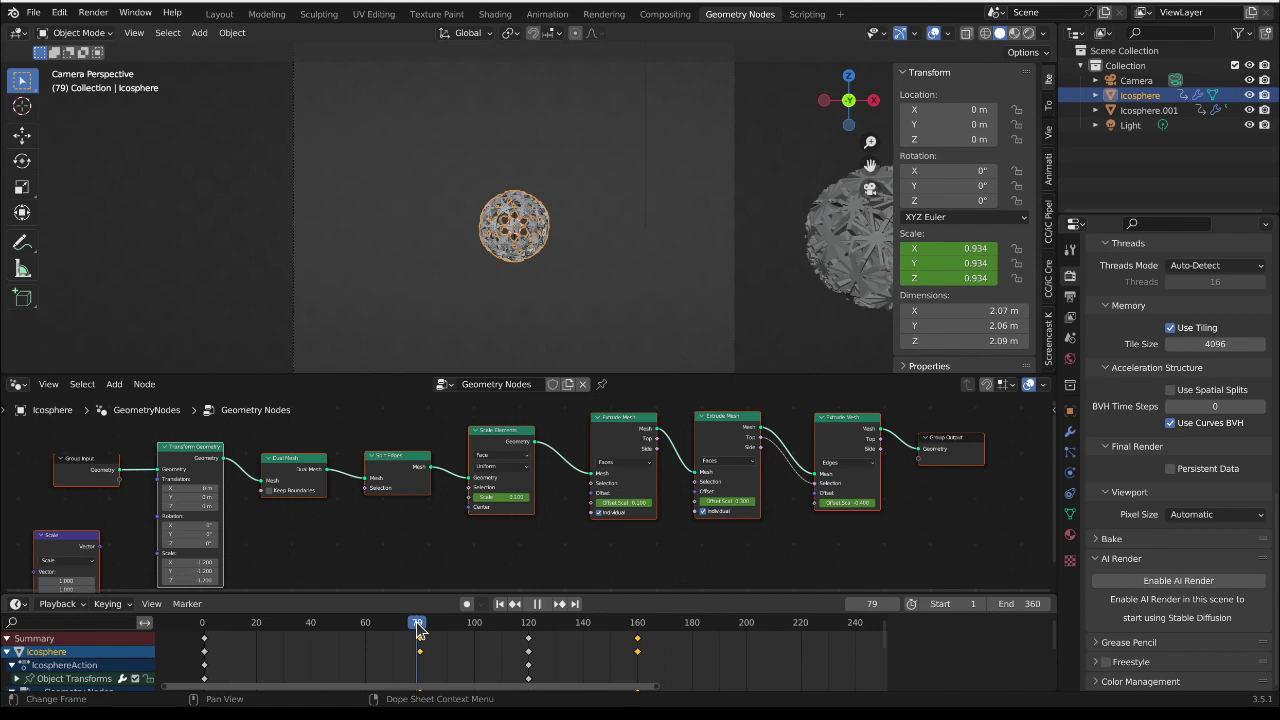
pyautogui.moveTo(418, 625); pyautogui.dragTo(588, 634)
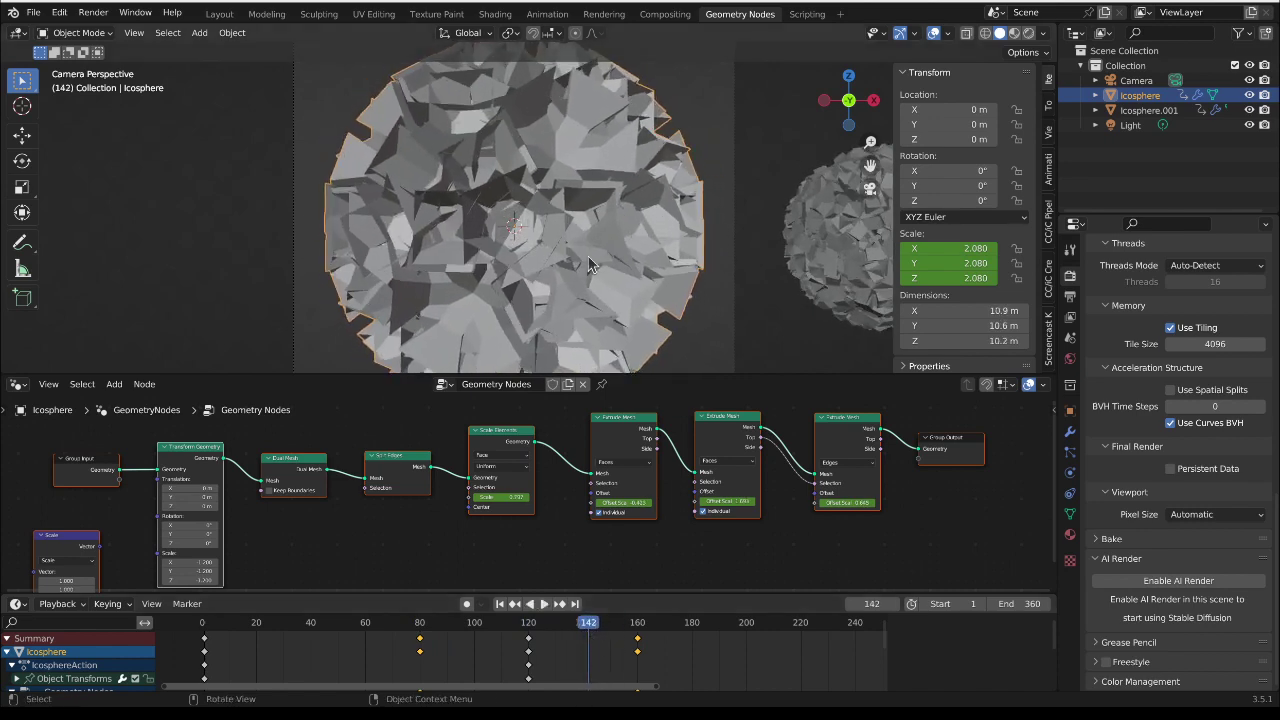
pyautogui.click(1028, 32)
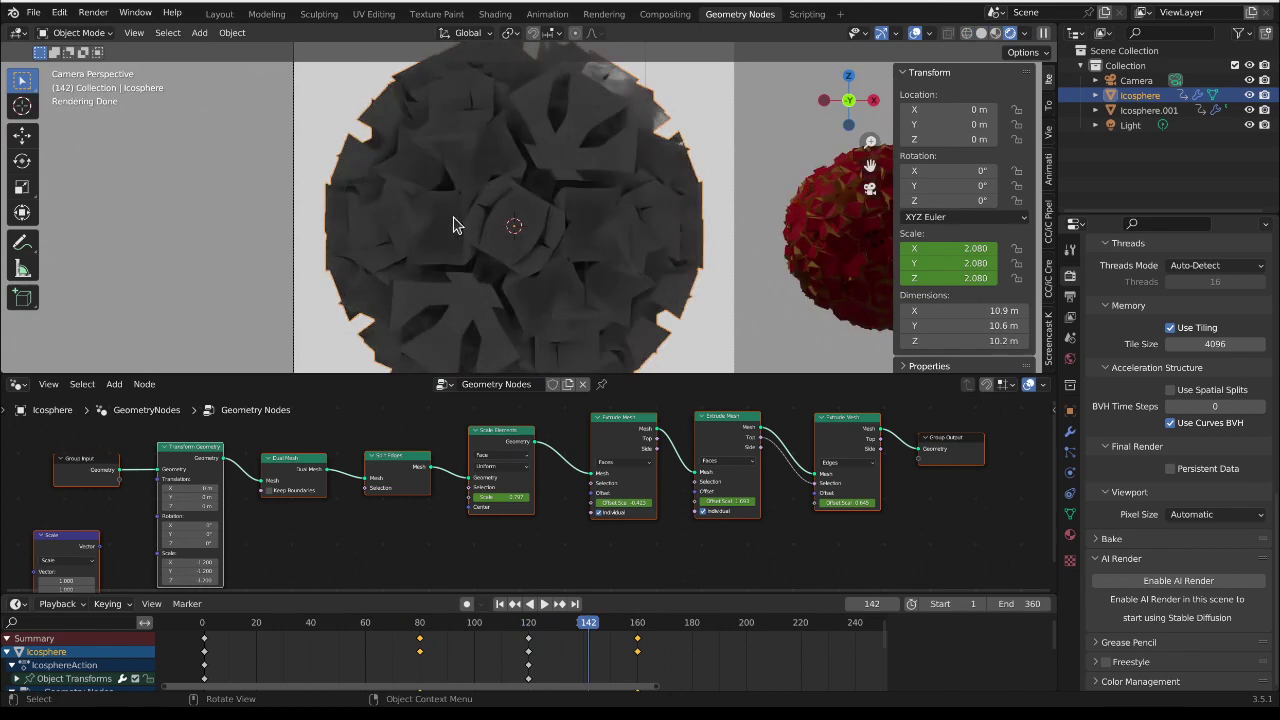
# Step: Enlarge the shader editor in the Shading workspace and rename the icosphere's material as violet
pyautogui.click(495, 14)
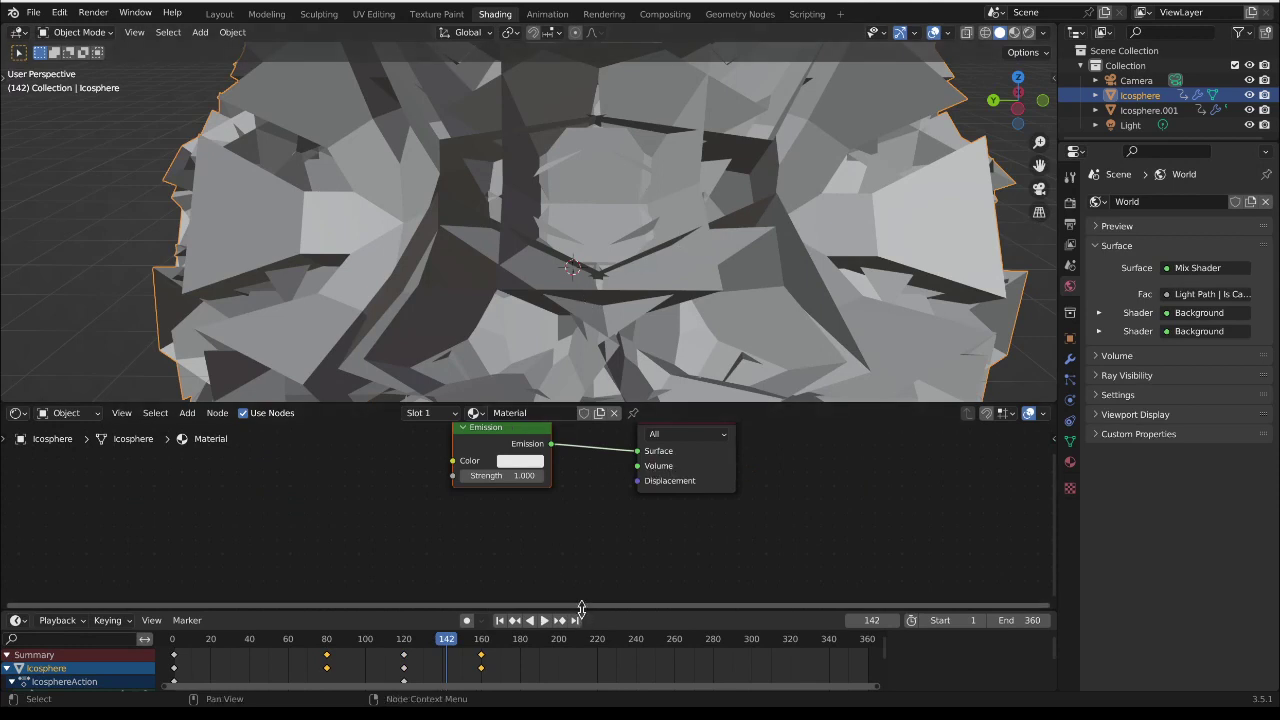
pyautogui.moveTo(581, 609); pyautogui.dragTo(586, 664)
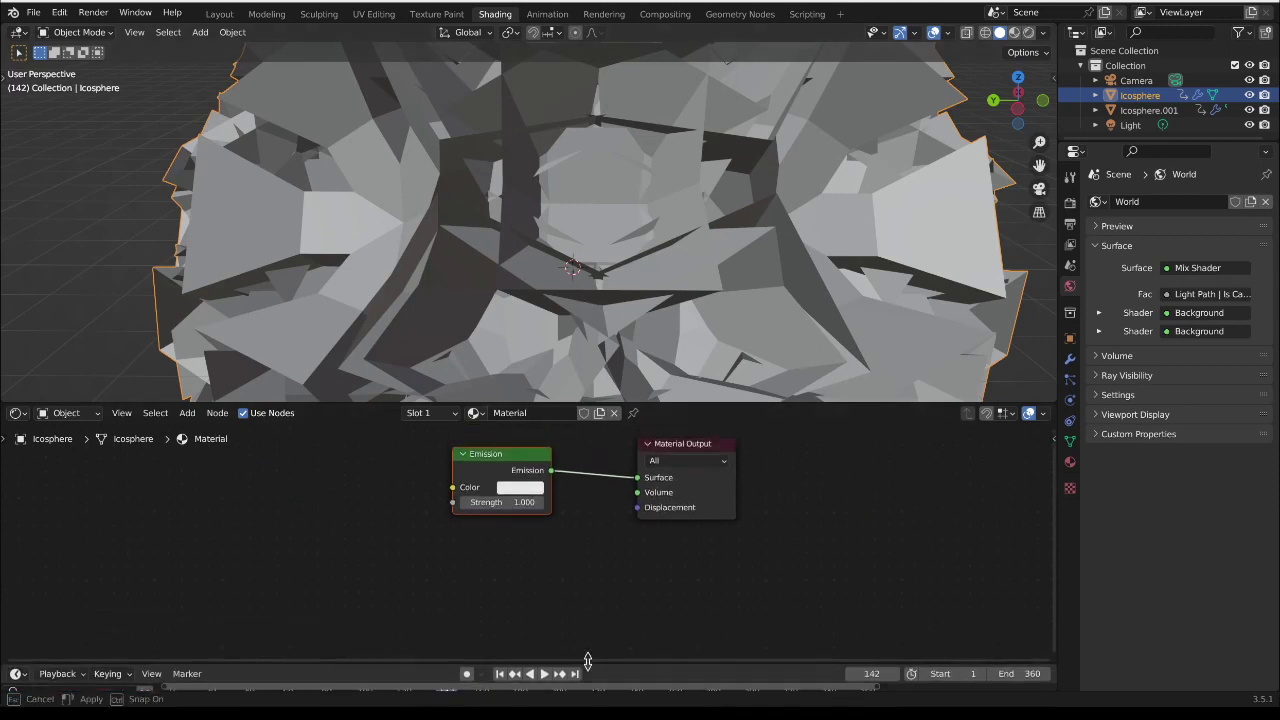
pyautogui.doubleClick(525, 413)
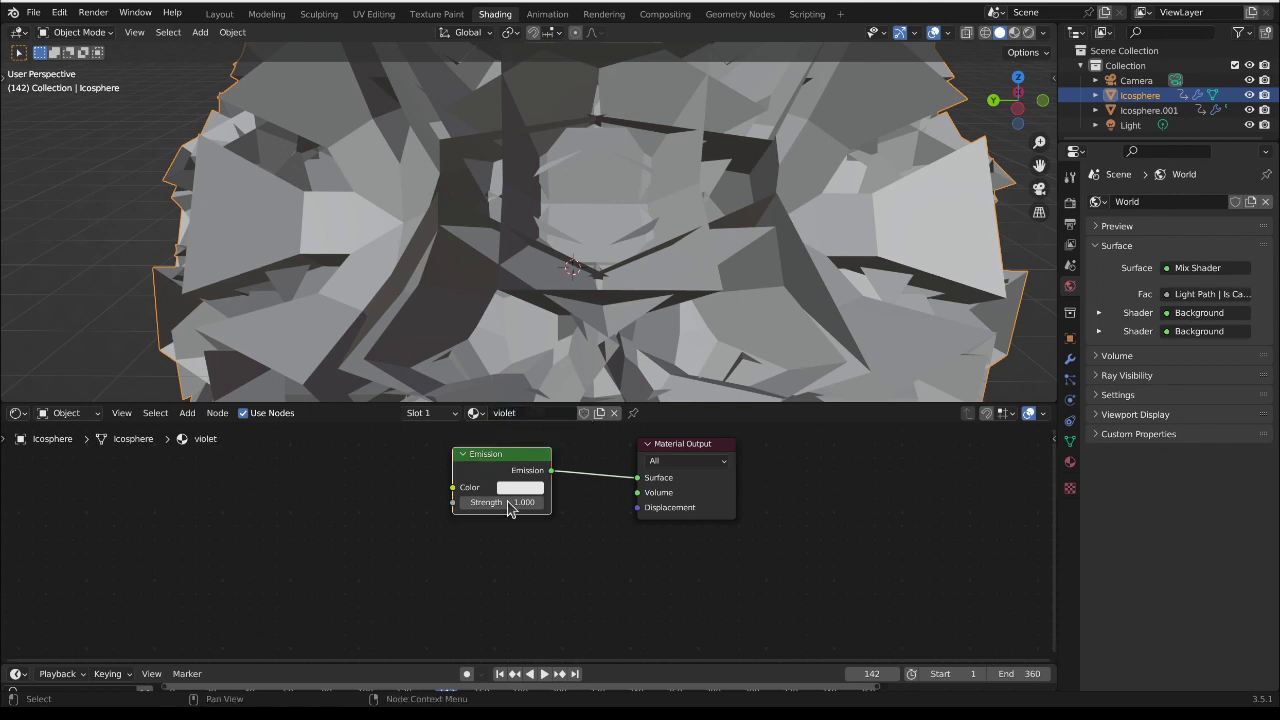
# Step: Replace the Emission shader with a Diffuse BSDF and connect it to the Material Output's Surface
pyautogui.hotkey('shift', 'a')
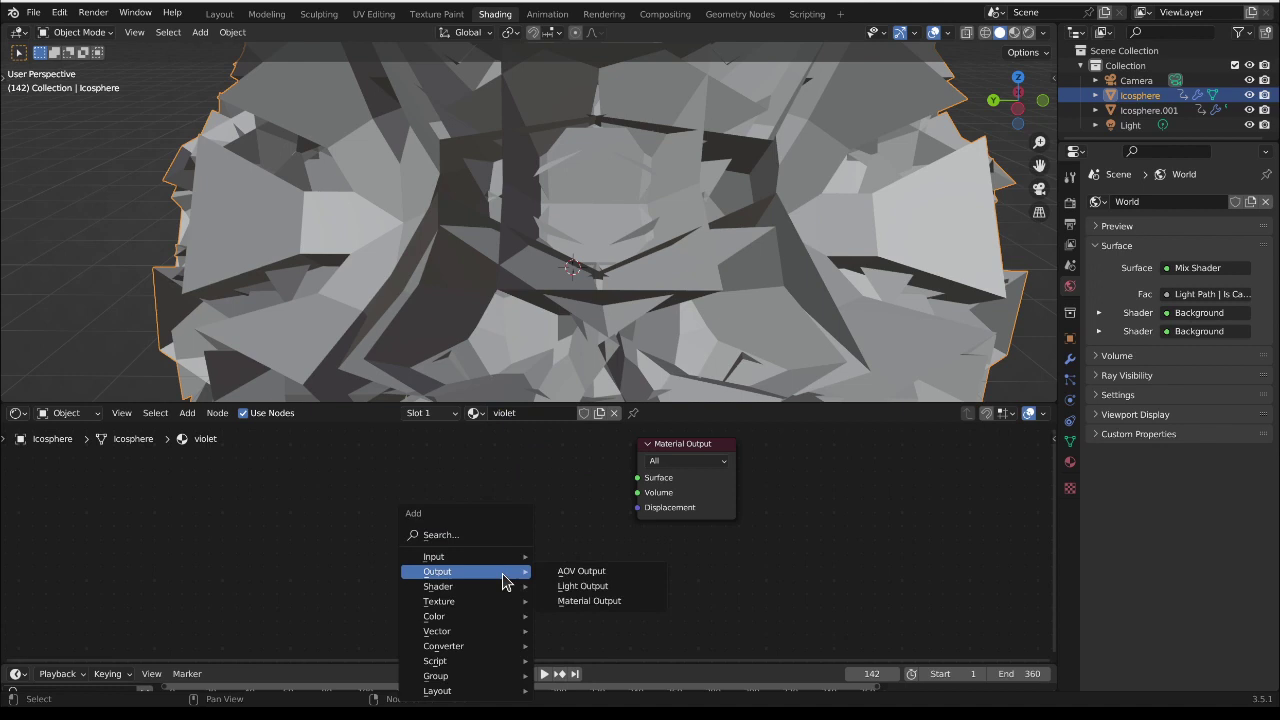
pyautogui.moveTo(500, 586)
pyautogui.click(609, 332)
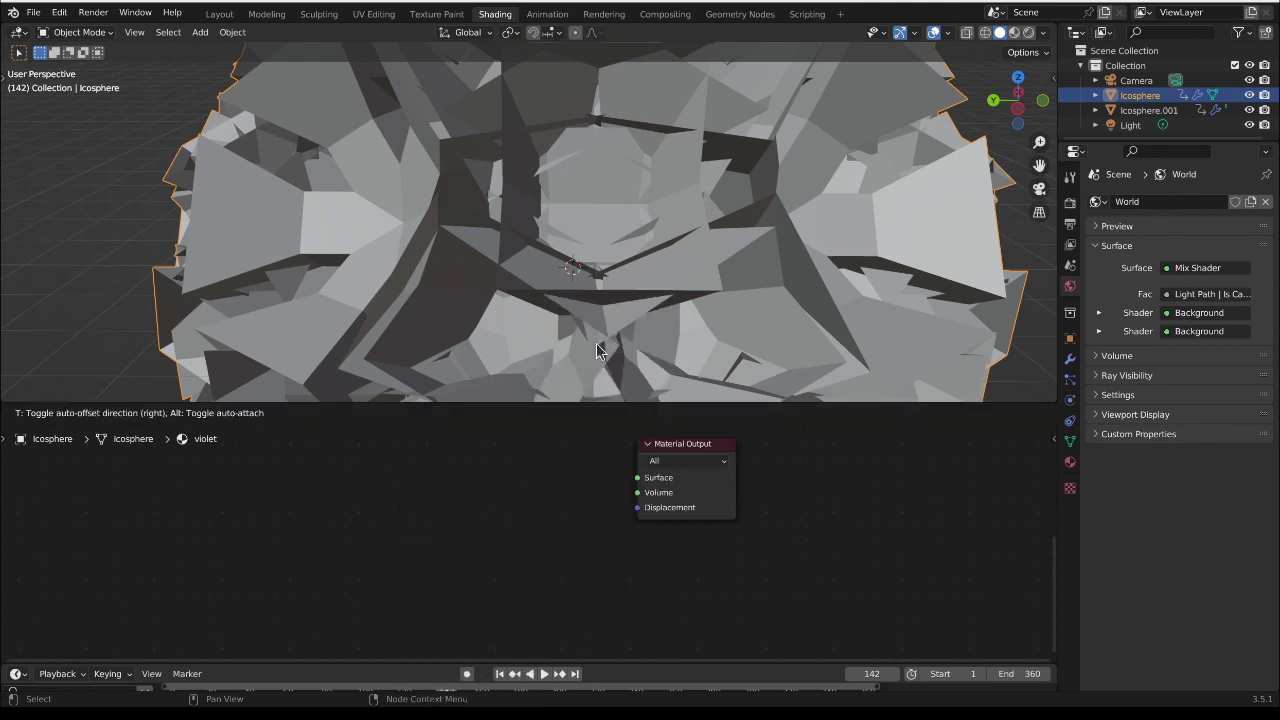
pyautogui.click(560, 487)
pyautogui.moveTo(561, 478); pyautogui.dragTo(637, 478)
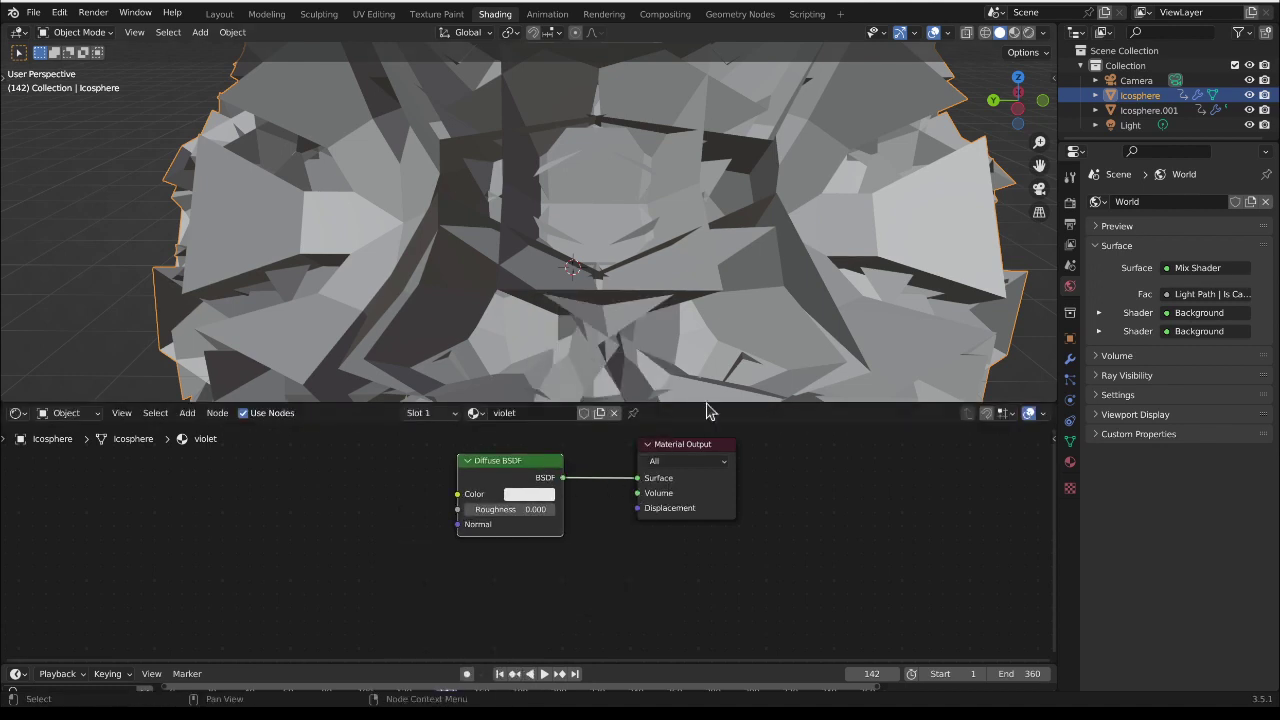
# Step: Preview the icosphere in rendered shading and set the Diffuse BSDF color to violet
pyautogui.click(1028, 32)
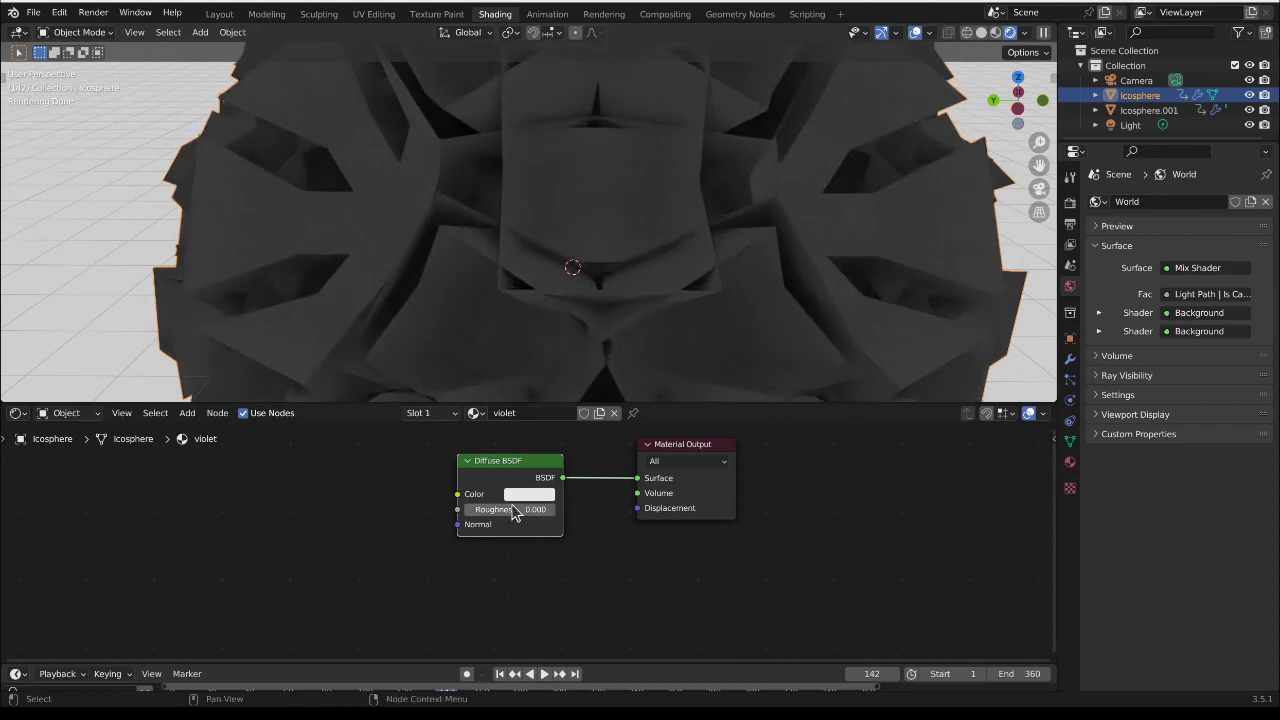
pyautogui.click(521, 496)
pyautogui.moveTo(584, 347); pyautogui.dragTo(589, 362)
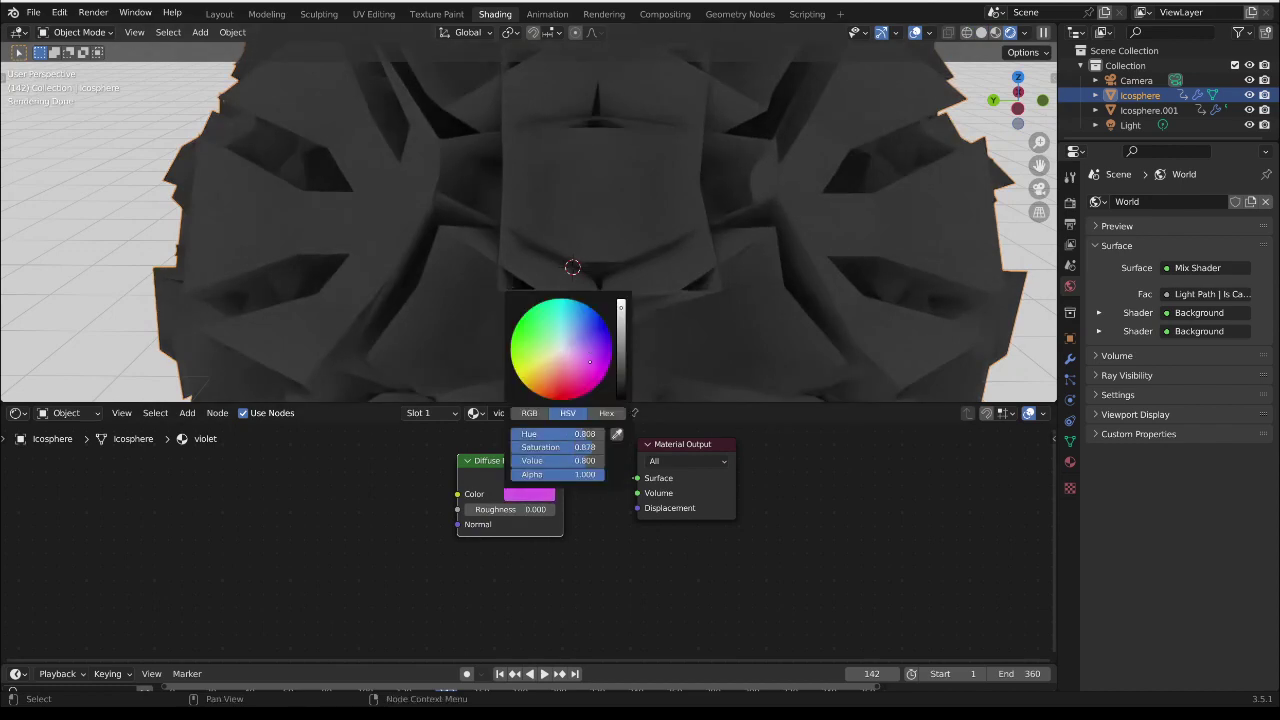
# Step: In the geometry node tree, insert a Set Material node between the last Extrude Mesh and Group Output, using the violet material
pyautogui.click(736, 15)
pyautogui.moveTo(947, 438); pyautogui.dragTo(1002, 446)
pyautogui.moveTo(862, 499); pyautogui.dragTo(889, 481, button='middle')
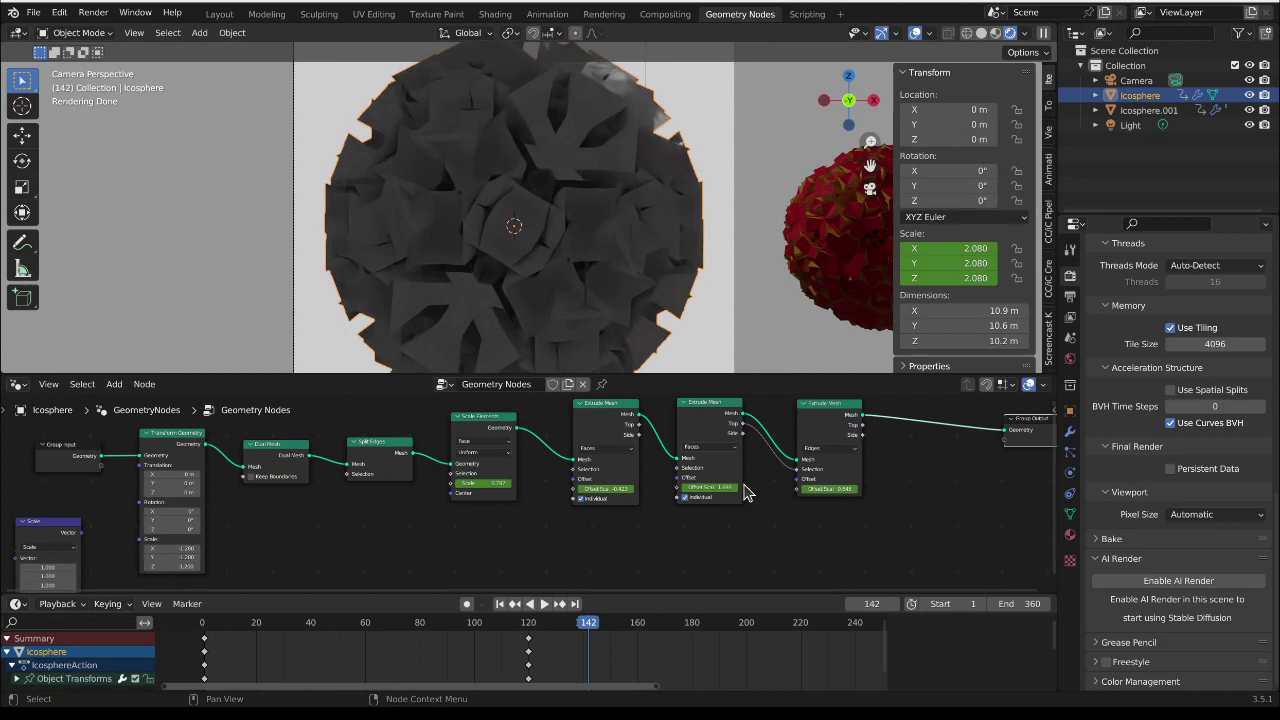
pyautogui.hotkey('shift', 'a')
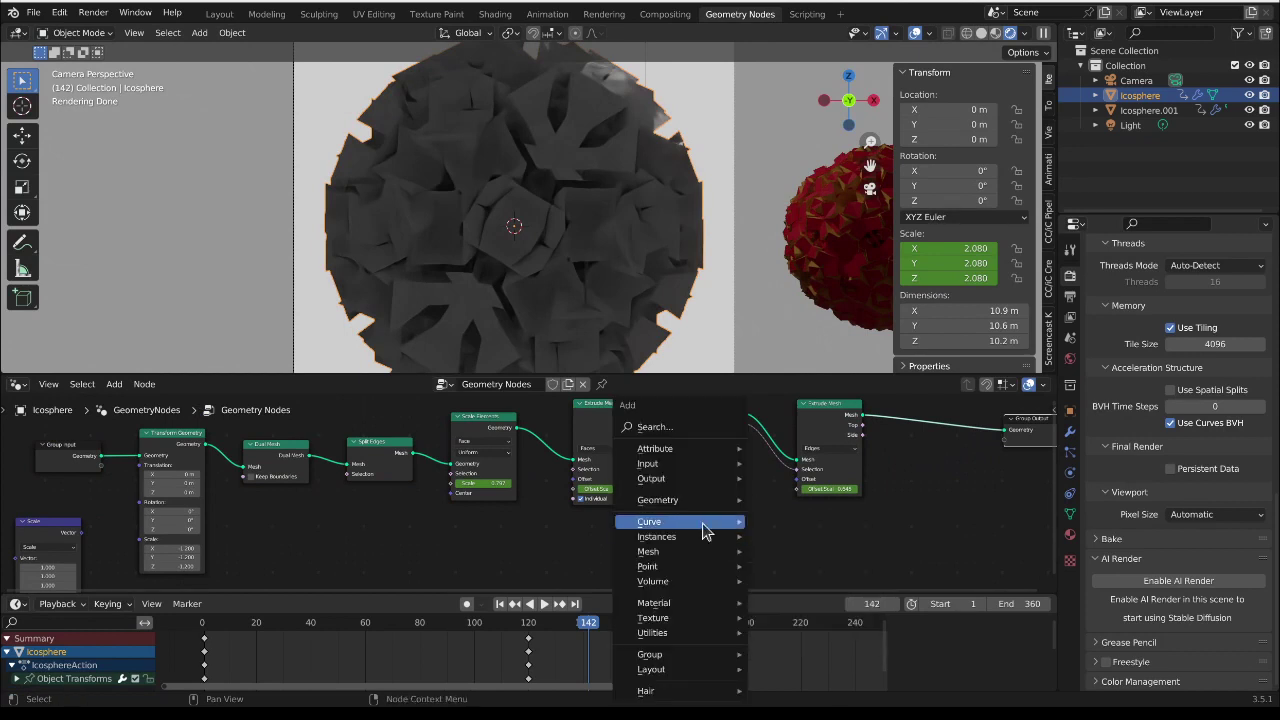
pyautogui.moveTo(686, 610)
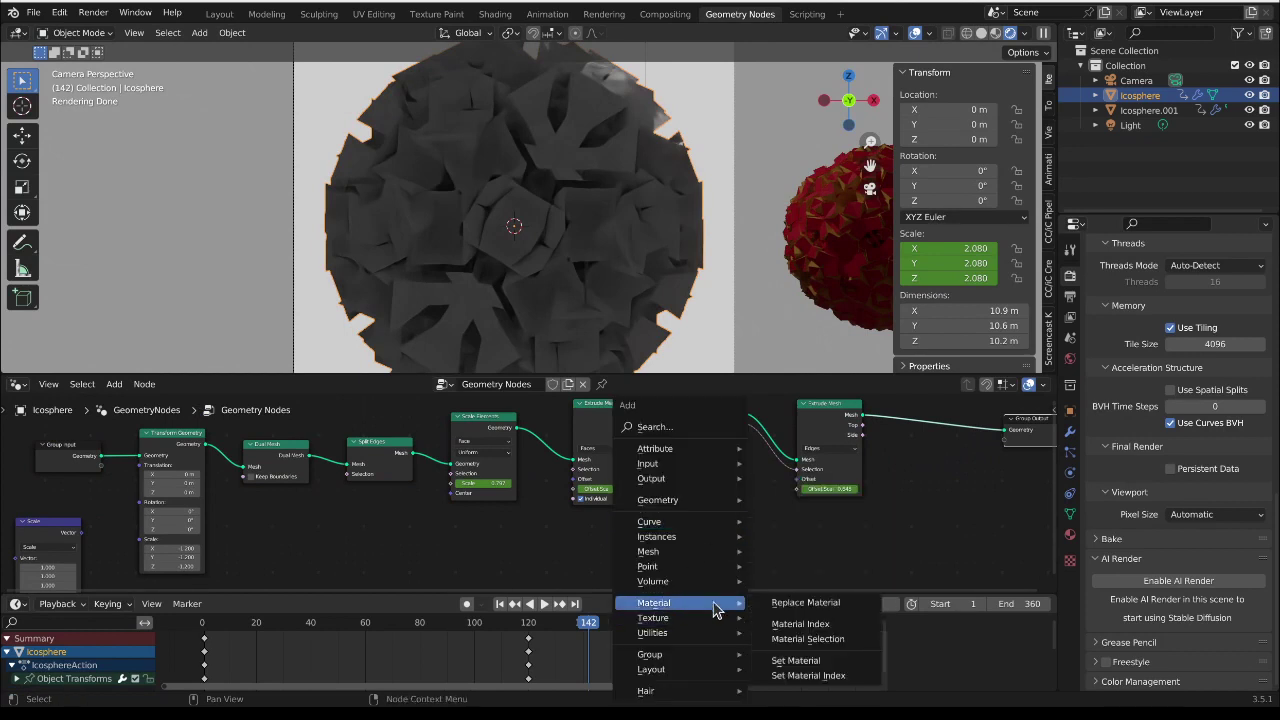
pyautogui.click(805, 662)
pyautogui.click(885, 446)
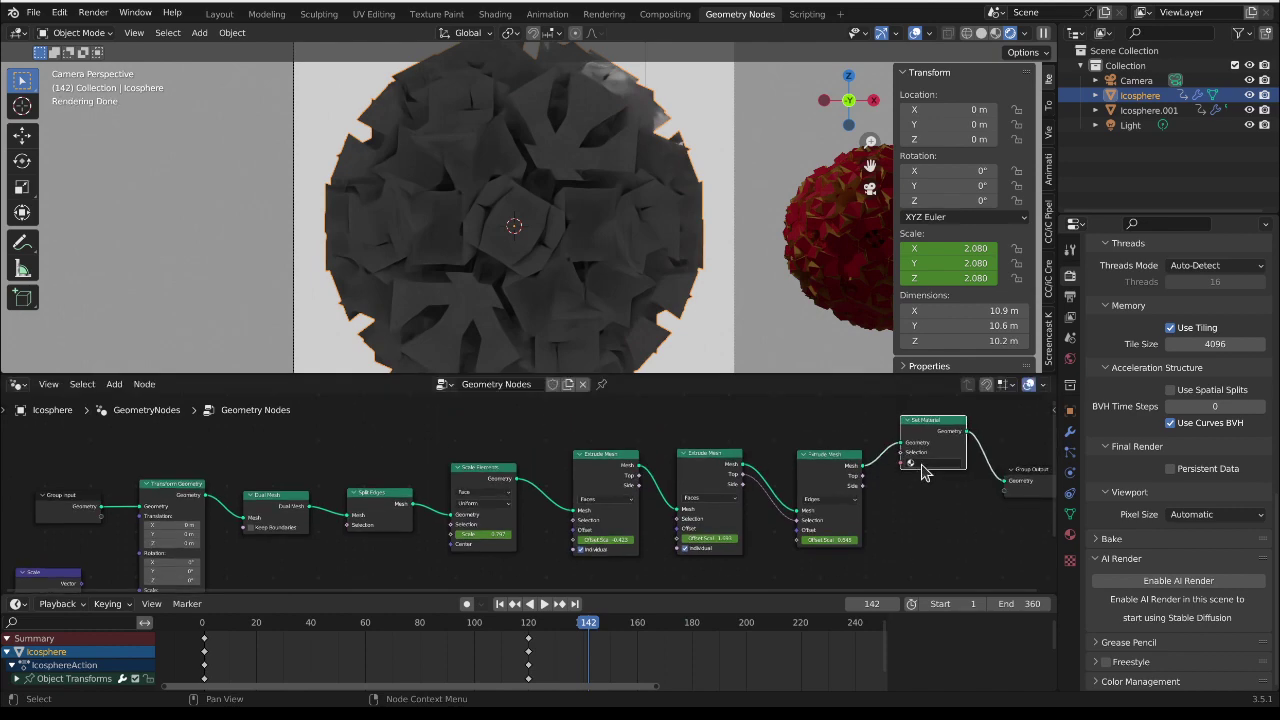
pyautogui.click(918, 463)
pyautogui.click(951, 496)
# Step: Tidy the node layout by repositioning the Set Material node and the third Extrude Mesh node
pyautogui.scroll(2, 944, 505)
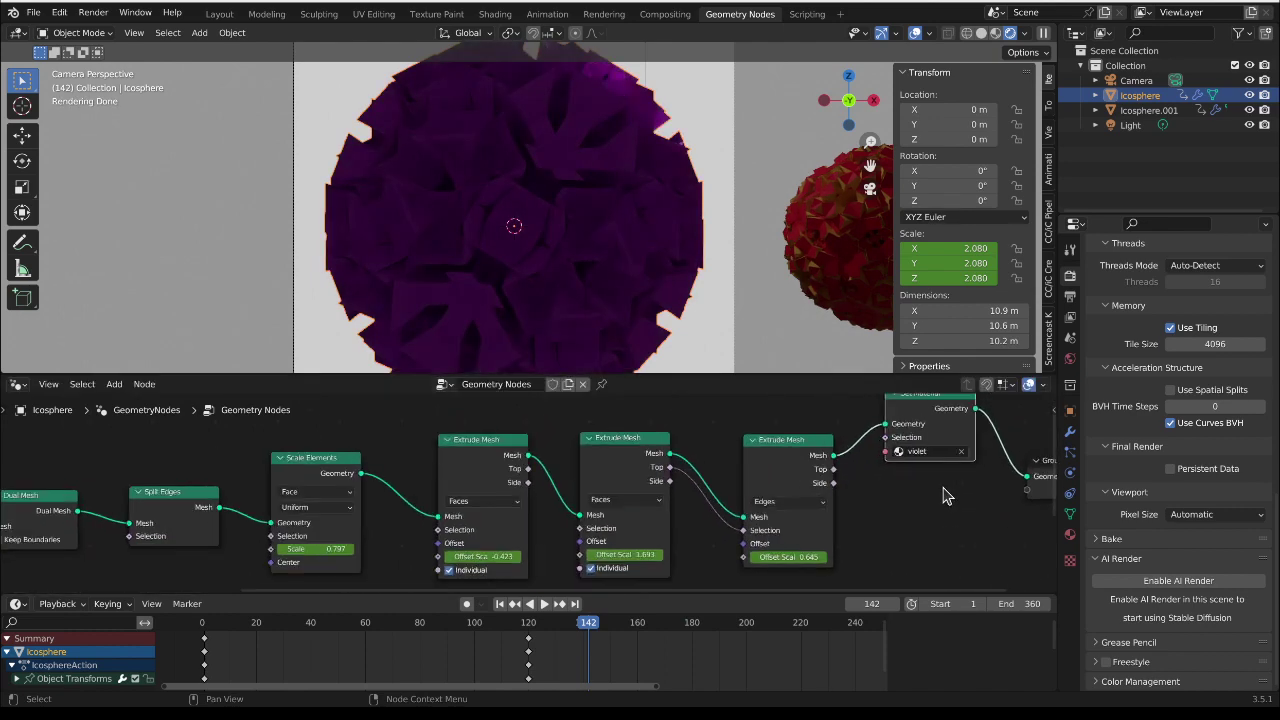
pyautogui.moveTo(869, 544); pyautogui.dragTo(757, 510, button='middle')
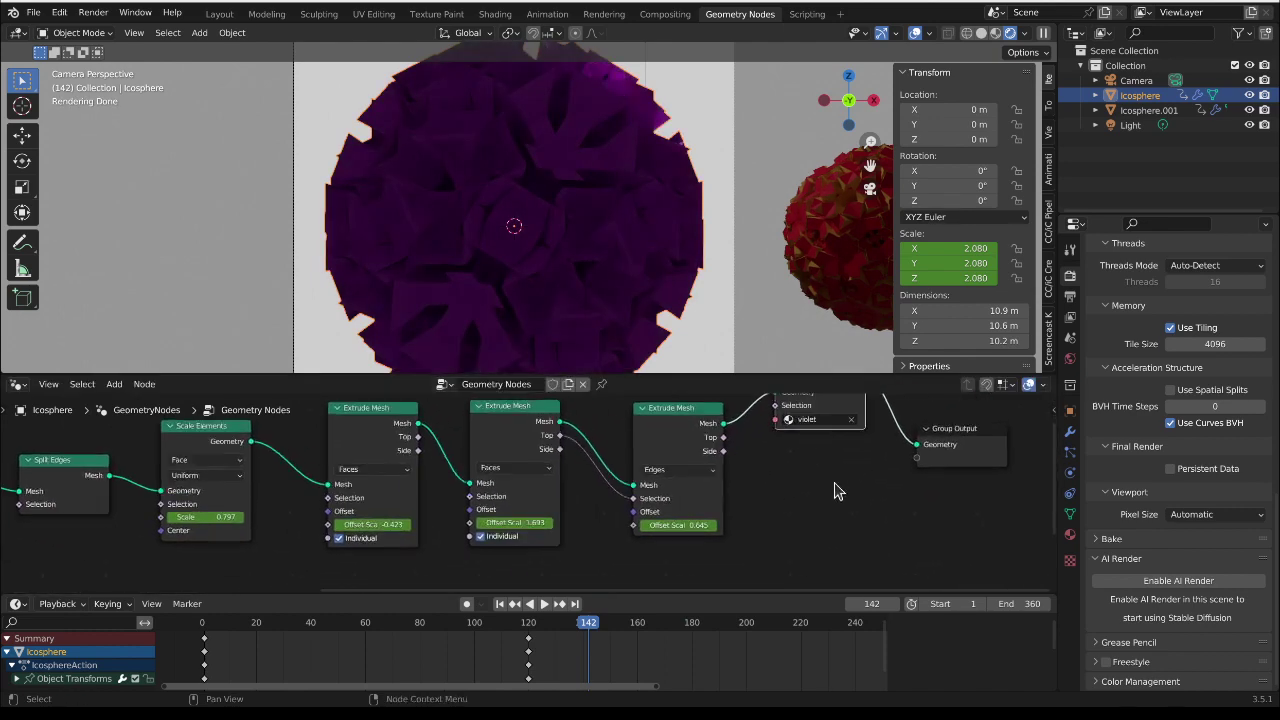
pyautogui.moveTo(837, 491); pyautogui.dragTo(806, 553, button='middle')
pyautogui.moveTo(798, 447); pyautogui.dragTo(856, 478)
pyautogui.moveTo(690, 530); pyautogui.dragTo(716, 478, button='middle')
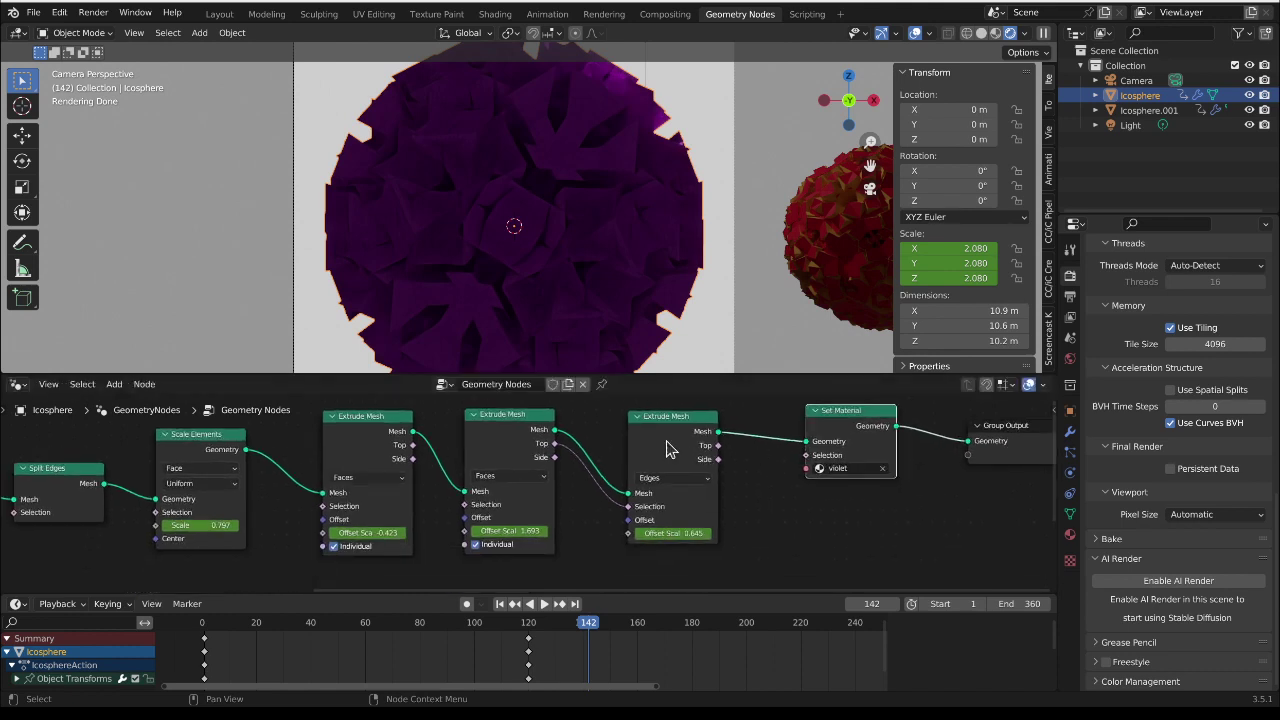
pyautogui.moveTo(663, 437); pyautogui.dragTo(684, 433)
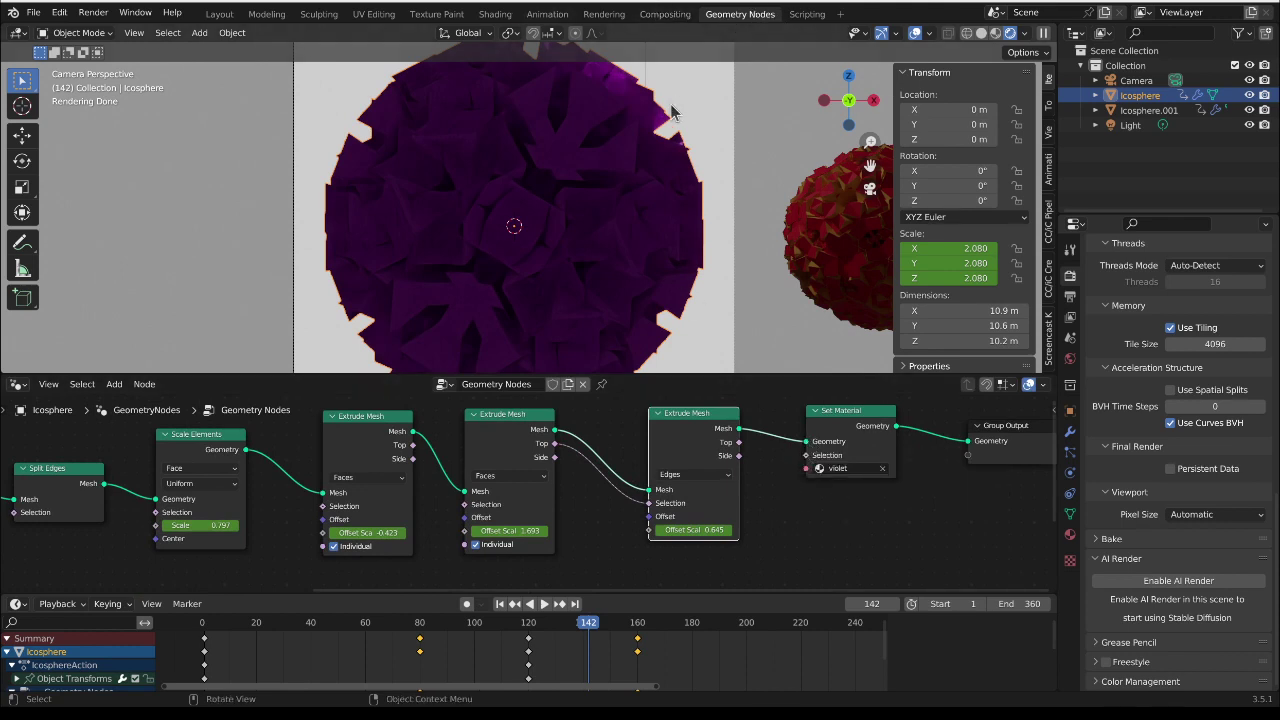
# Step: In the Shading workspace, create a new material in Slot 2 of the icosphere
pyautogui.click(494, 14)
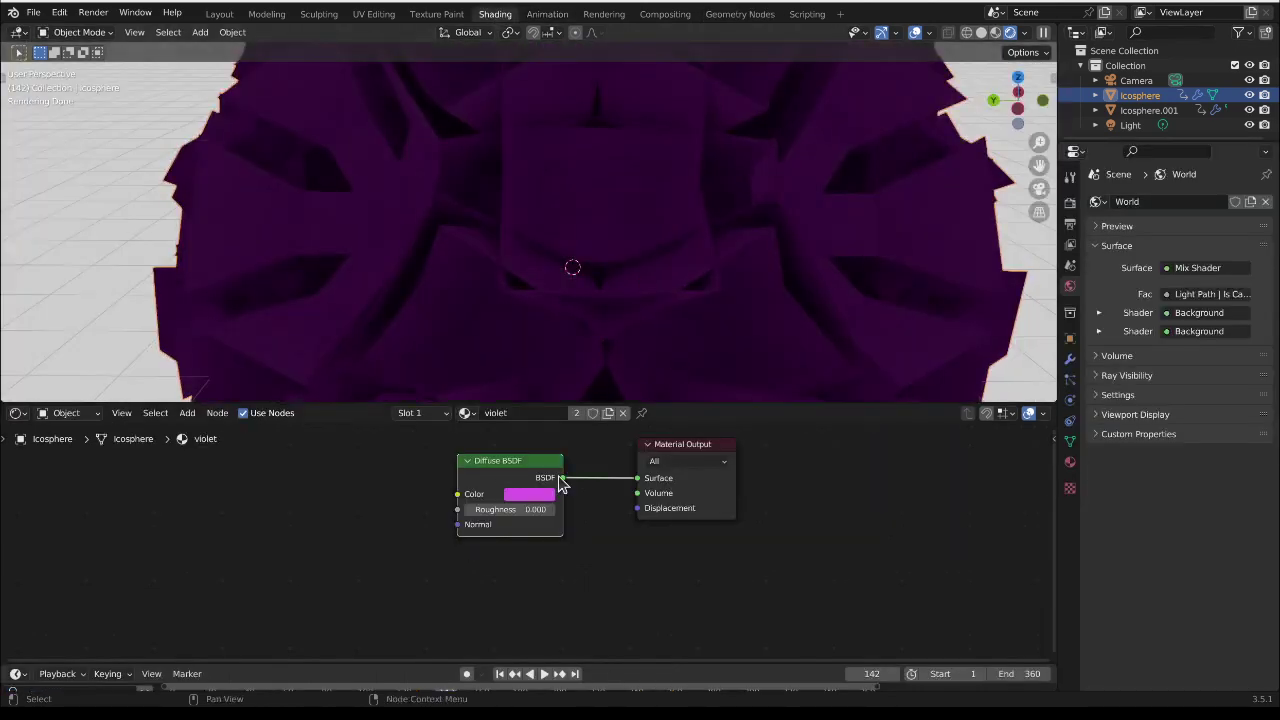
pyautogui.click(438, 418)
pyautogui.click(504, 446)
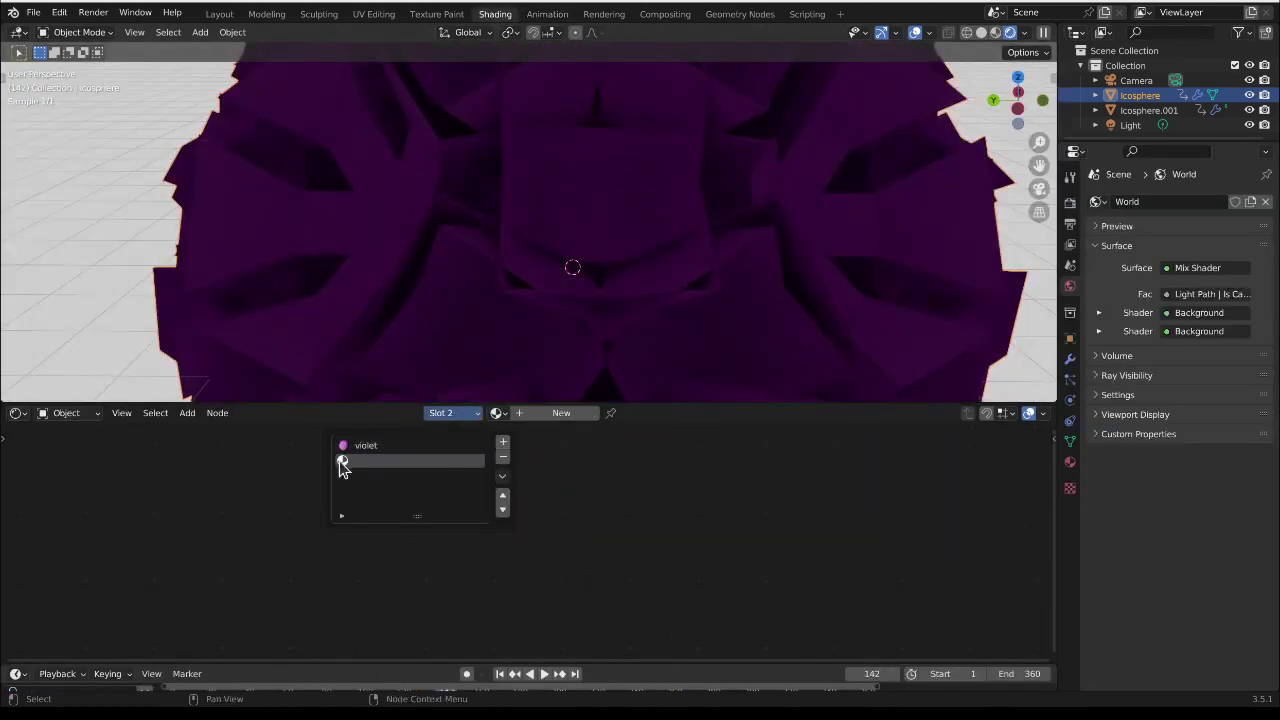
pyautogui.click(549, 421)
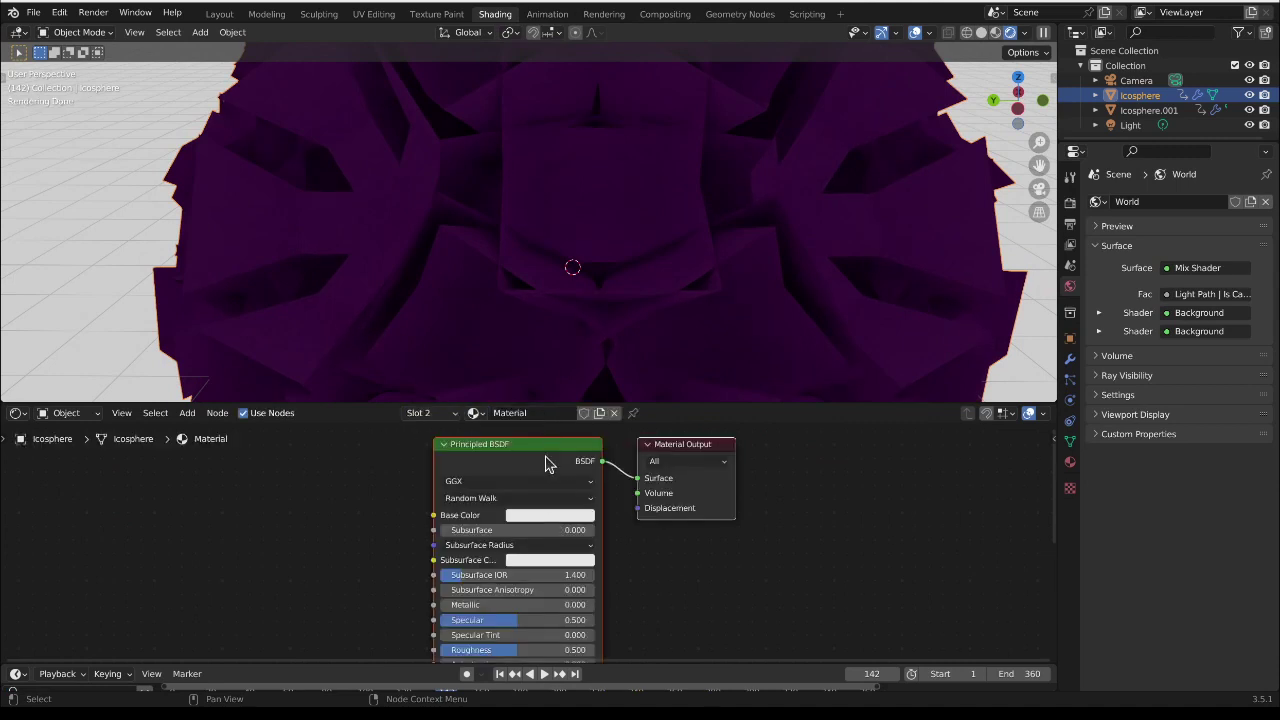
# Step: Replace the new material's Principled BSDF with a Diffuse BSDF connected to the Material Output's Surface
pyautogui.press('x')
pyautogui.hotkey('shift', 'a')
pyautogui.moveTo(528, 566)
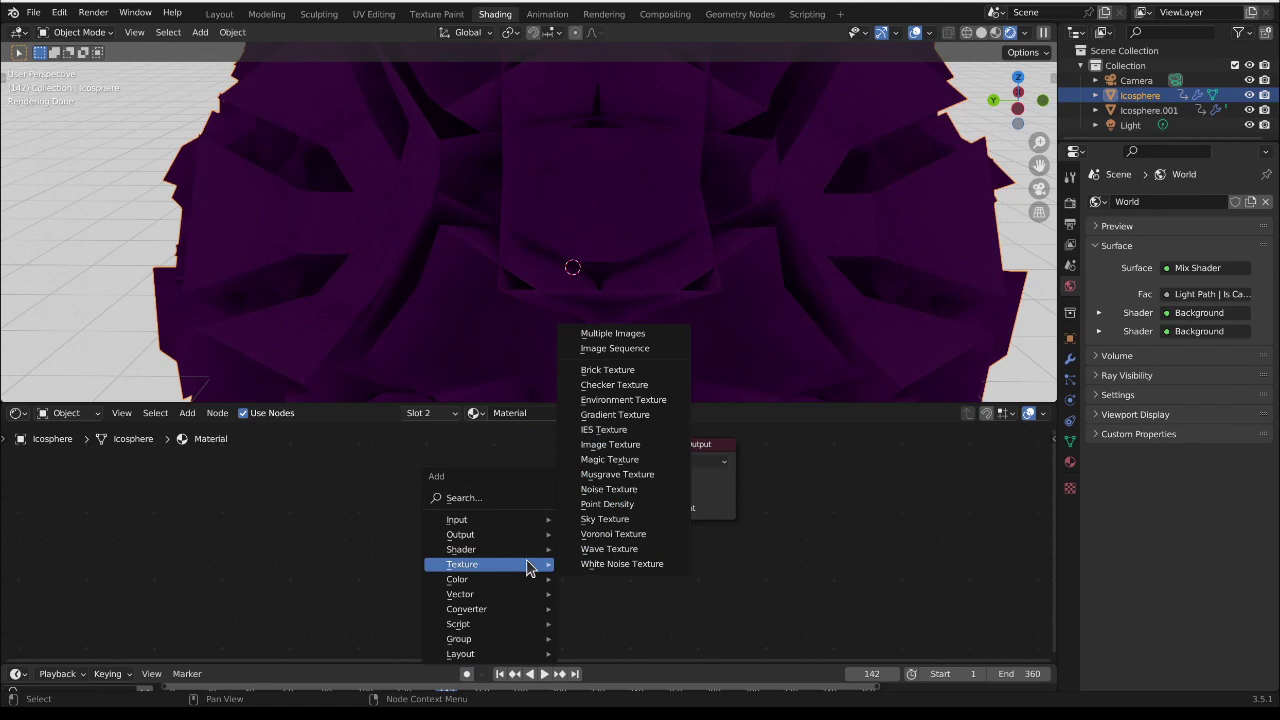
pyautogui.click(595, 294)
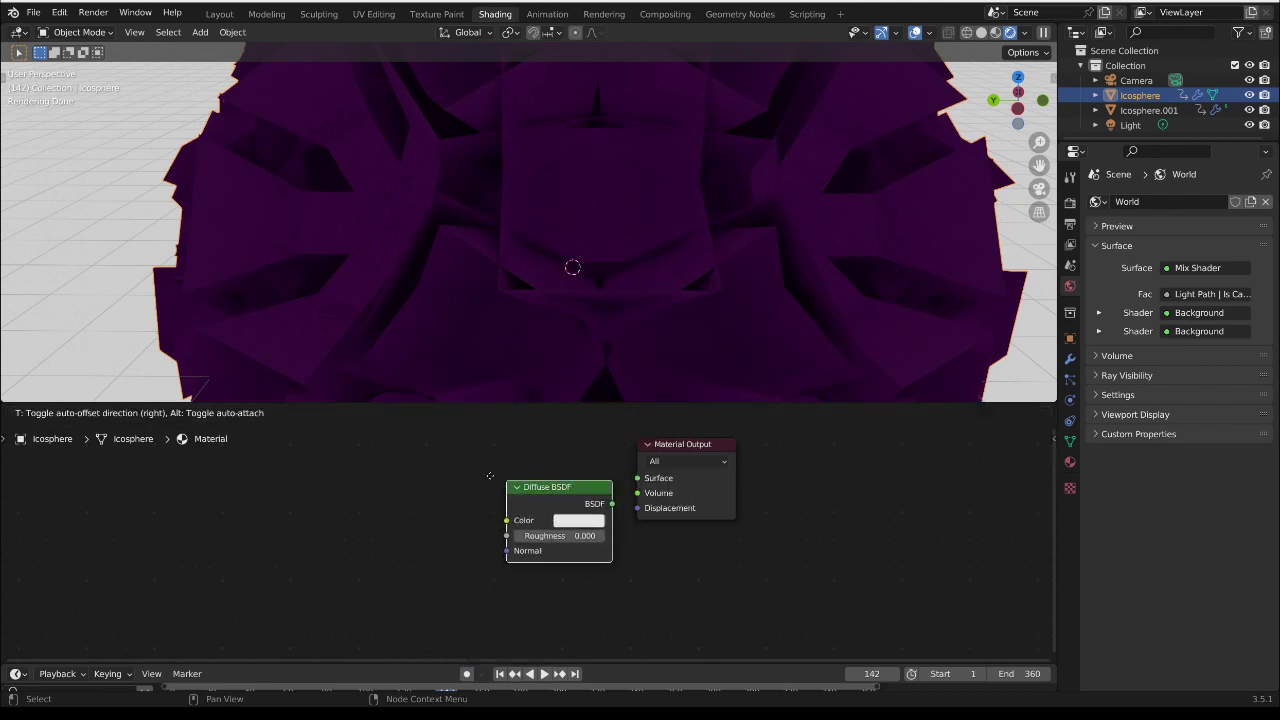
pyautogui.click(446, 461)
pyautogui.moveTo(567, 488); pyautogui.dragTo(640, 480)
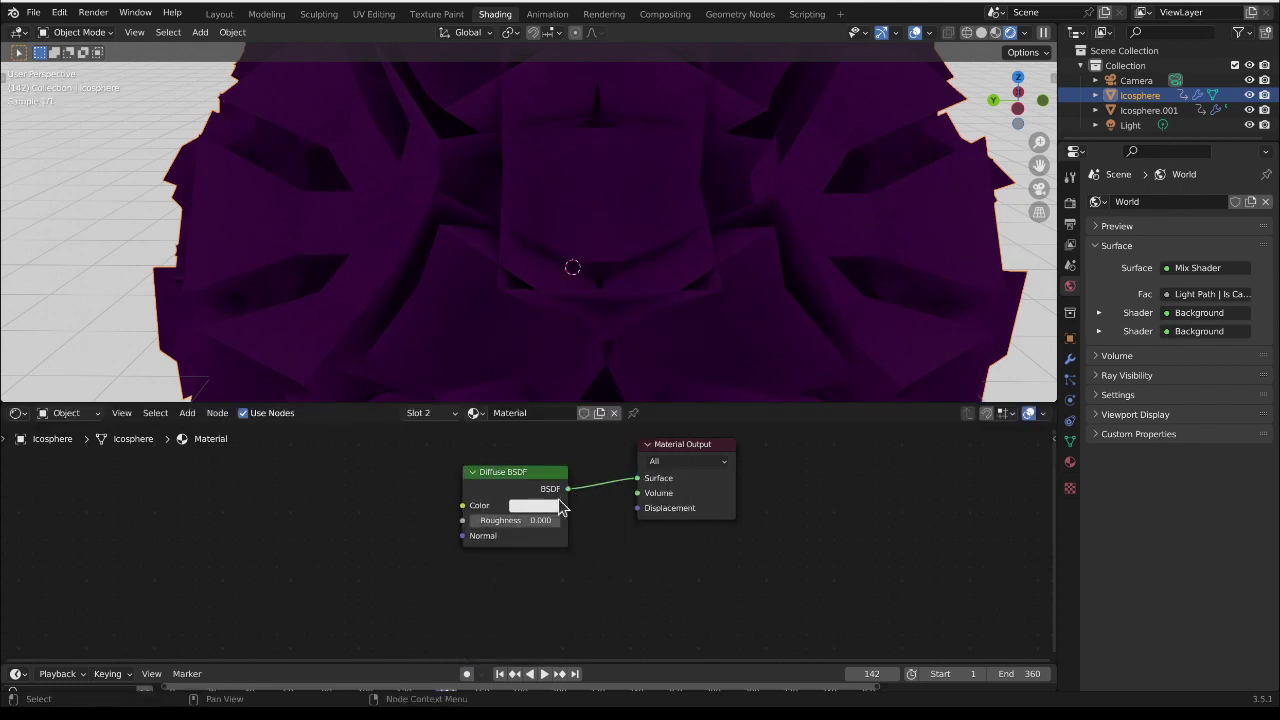
# Step: Name the Slot 2 material yellow and choose yellow.001 as the Set Material node's material
pyautogui.click(540, 412)
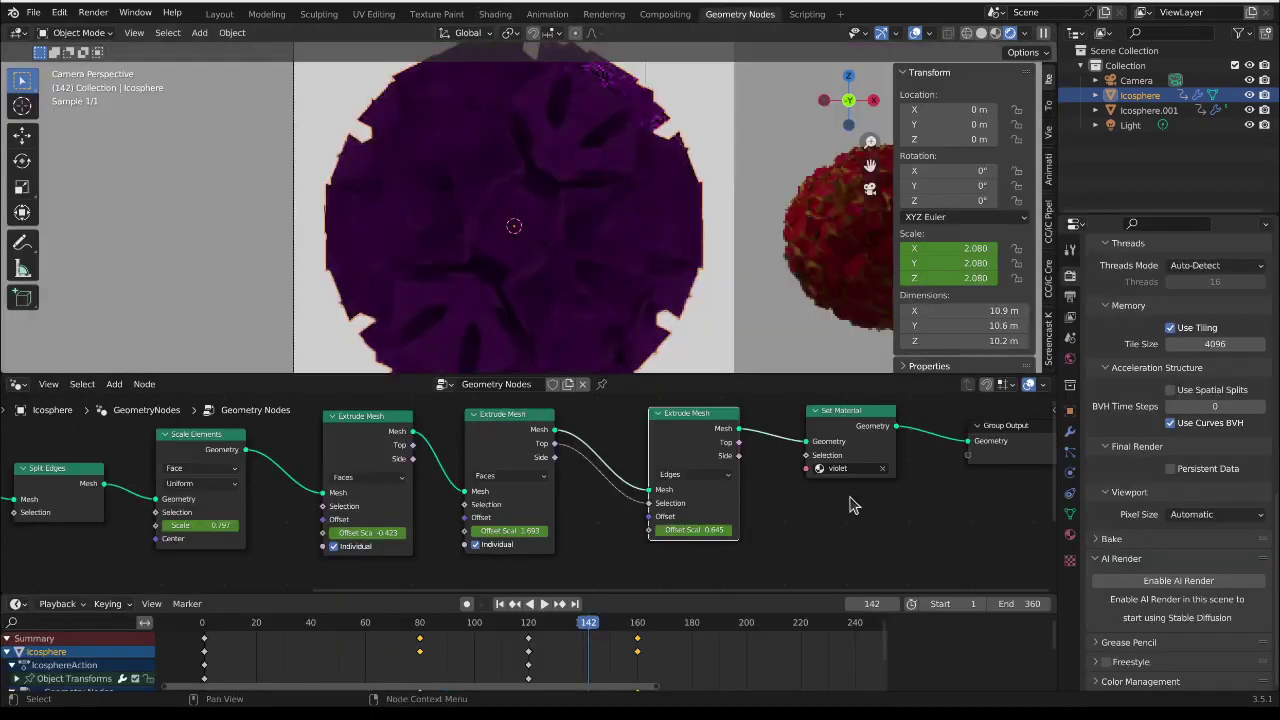
pyautogui.click(843, 468)
pyautogui.click(872, 525)
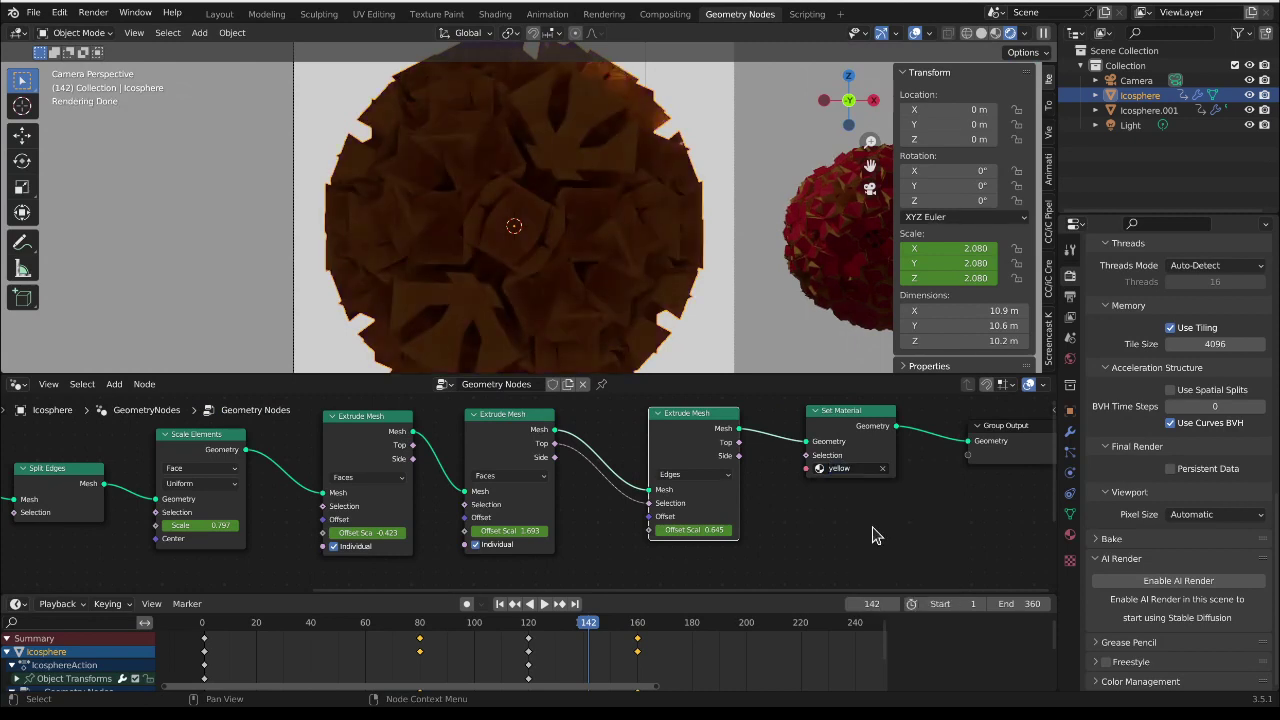
pyautogui.click(857, 468)
pyautogui.click(872, 530)
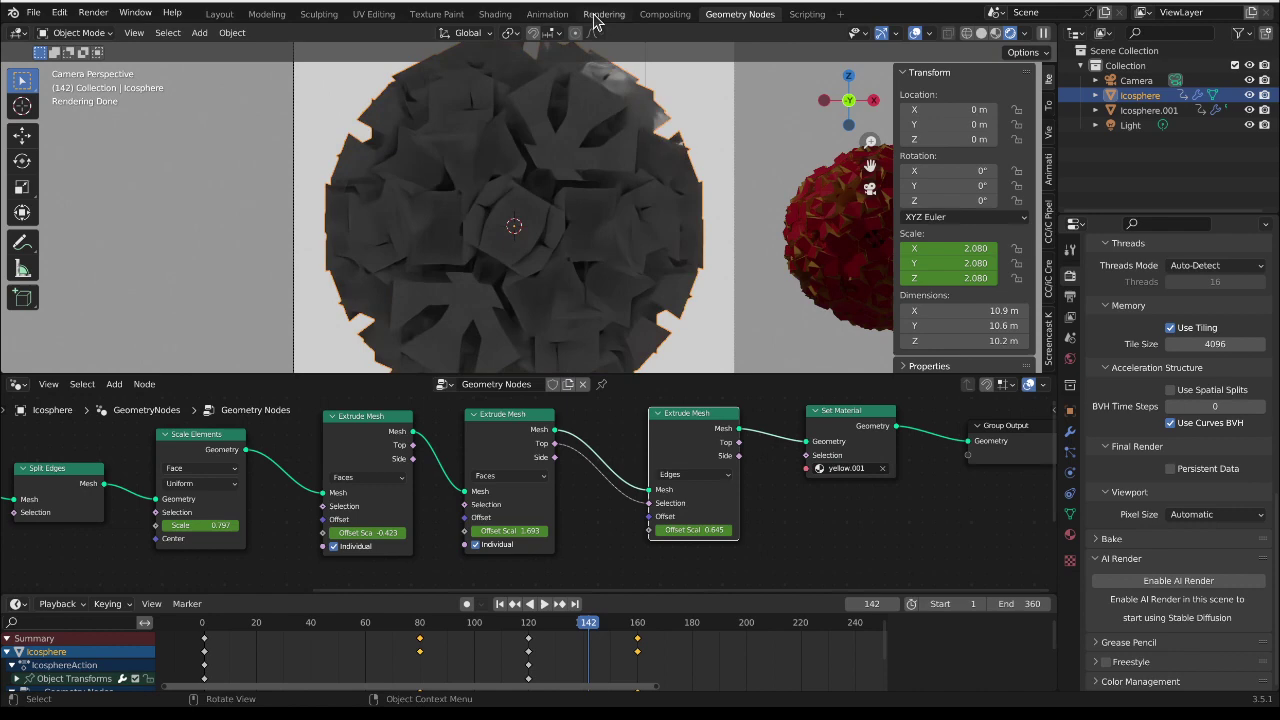
# Step: Set the yellow.001 Diffuse BSDF color to yellow, with hue about 0.103 and saturation about 0.993
pyautogui.click(485, 16)
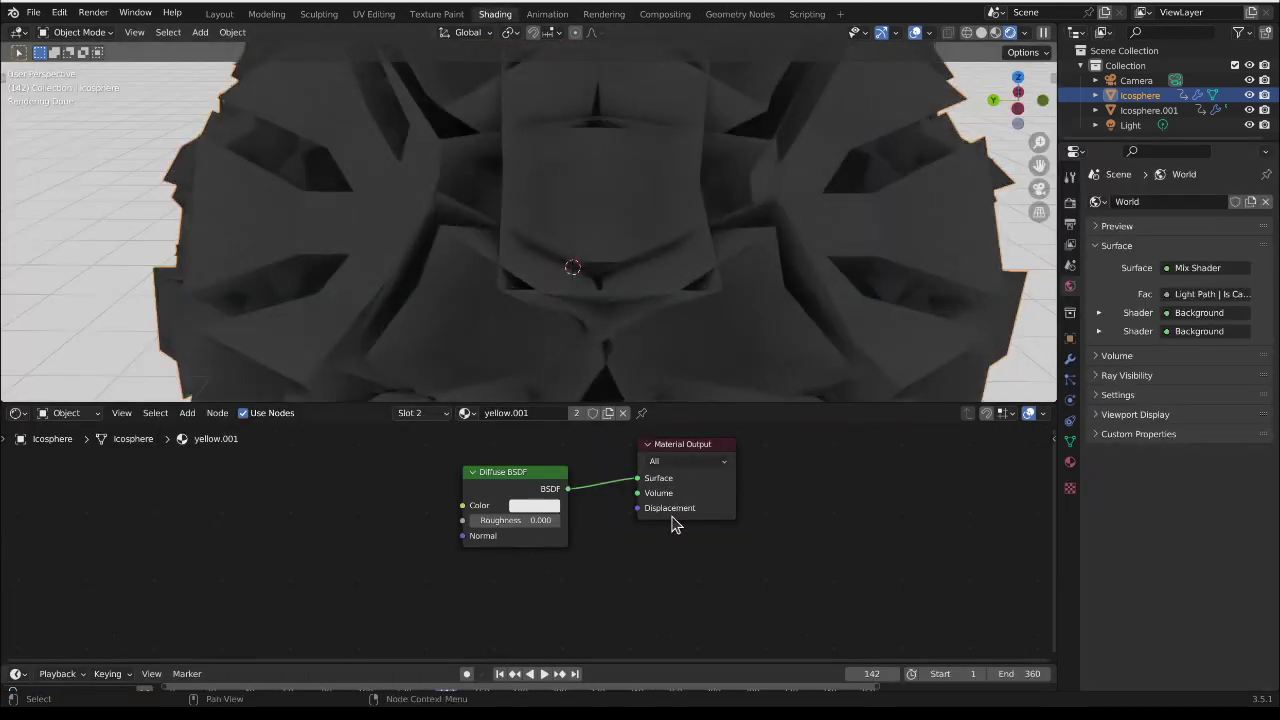
pyautogui.click(534, 505)
pyautogui.moveTo(552, 379); pyautogui.dragTo(532, 390)
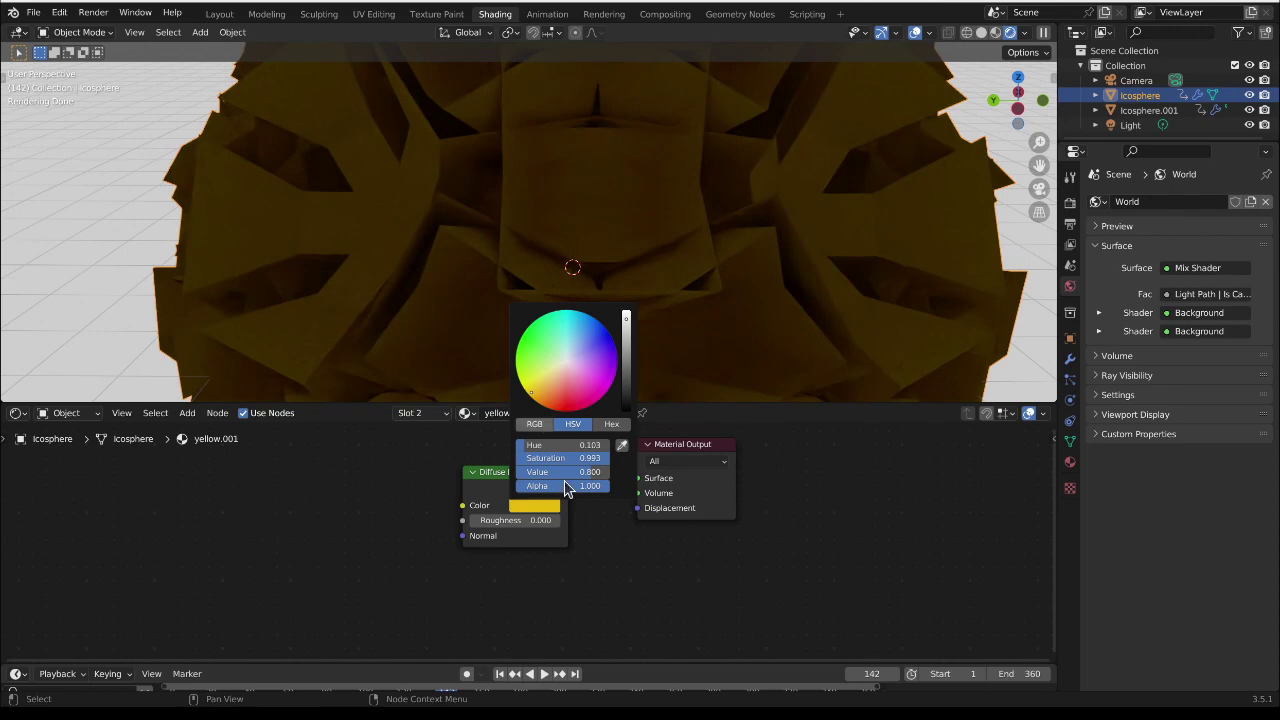
pyautogui.scroll(-3, 594, 263)
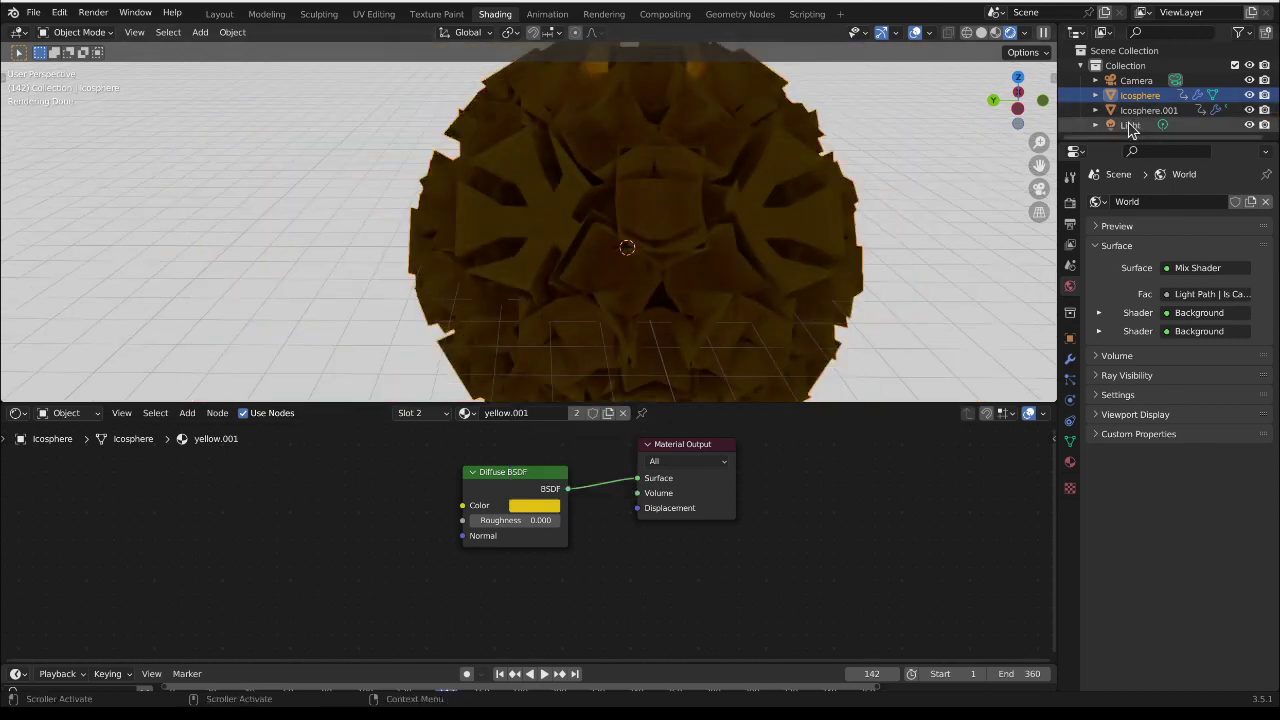
# Step: Change the scene's light to a Sun light and set its strength to 10
pyautogui.click(1130, 125)
pyautogui.scroll(-4, 830, 260)
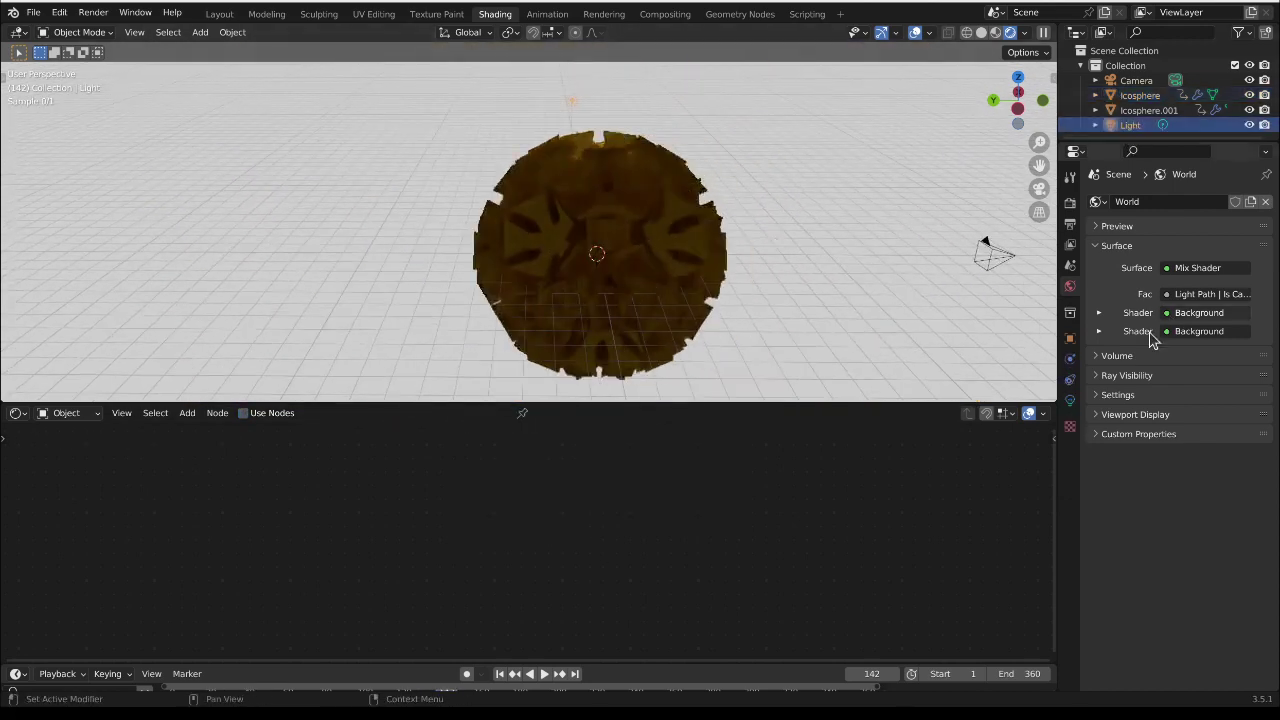
pyautogui.click(1070, 400)
pyautogui.click(1160, 268)
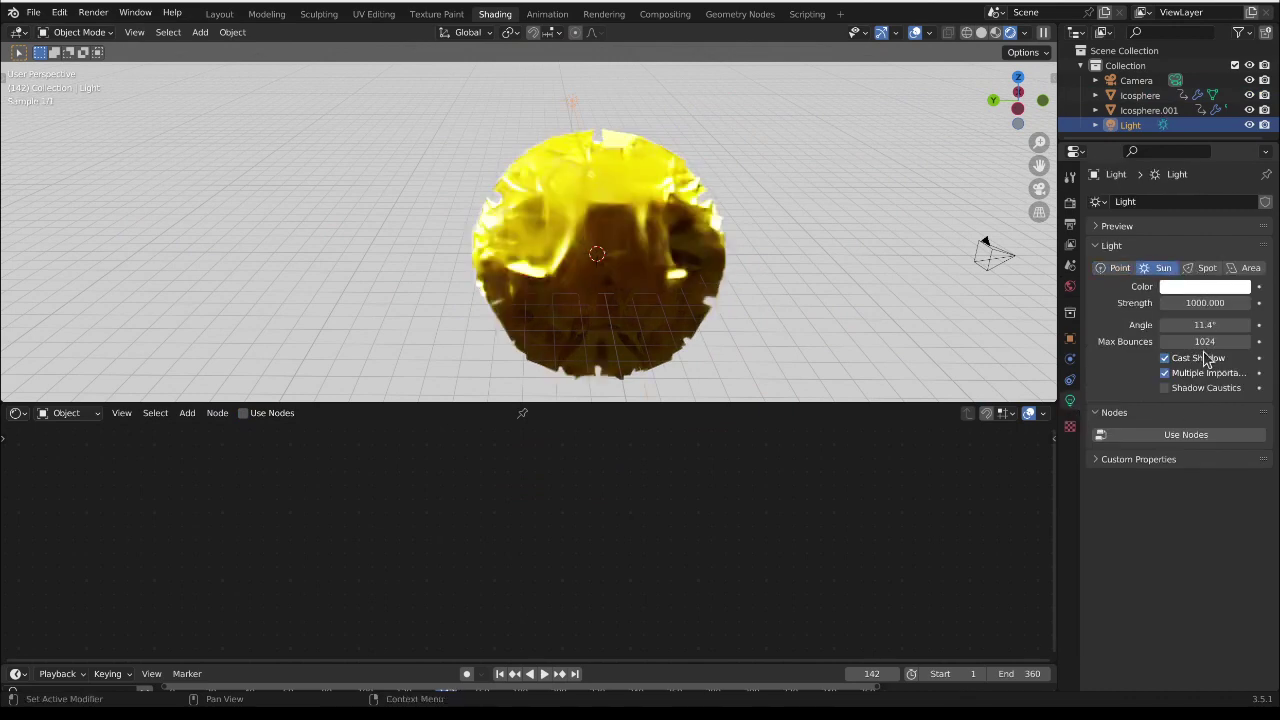
pyautogui.click(1205, 302)
pyautogui.write('5')
pyautogui.press('Return')
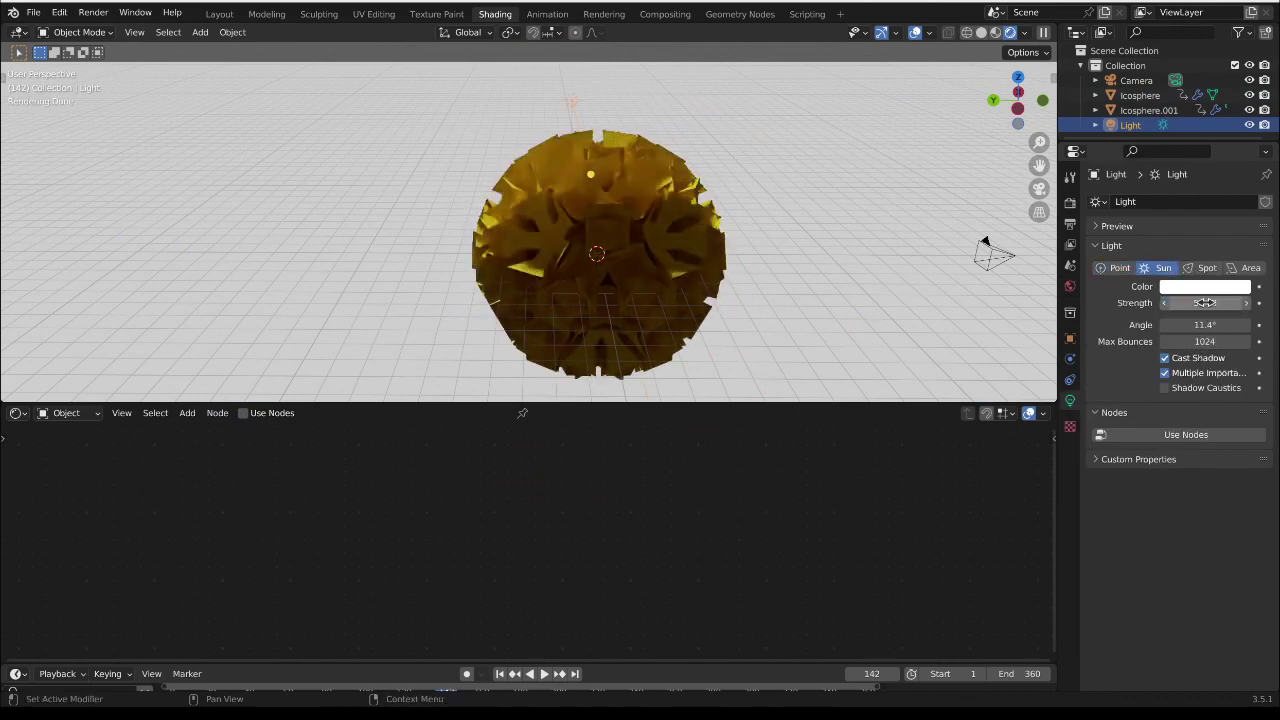
pyautogui.click(1205, 302)
pyautogui.press('Return')
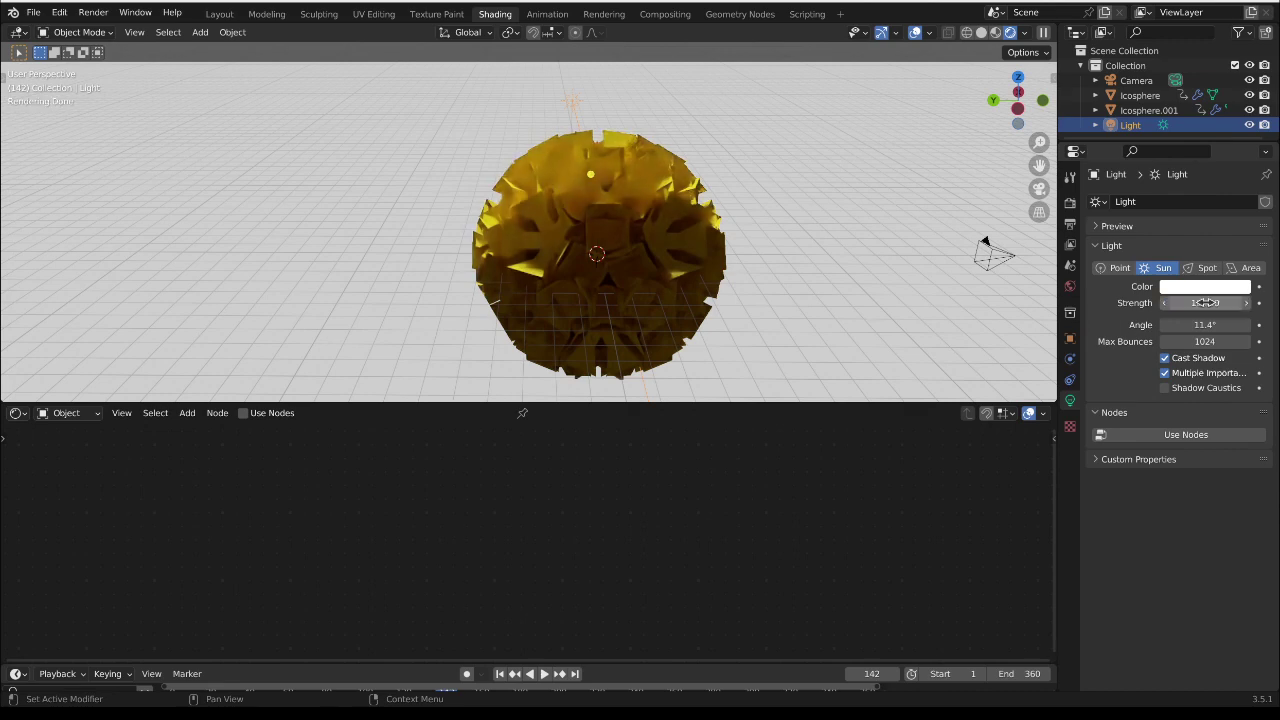
pyautogui.press('r')
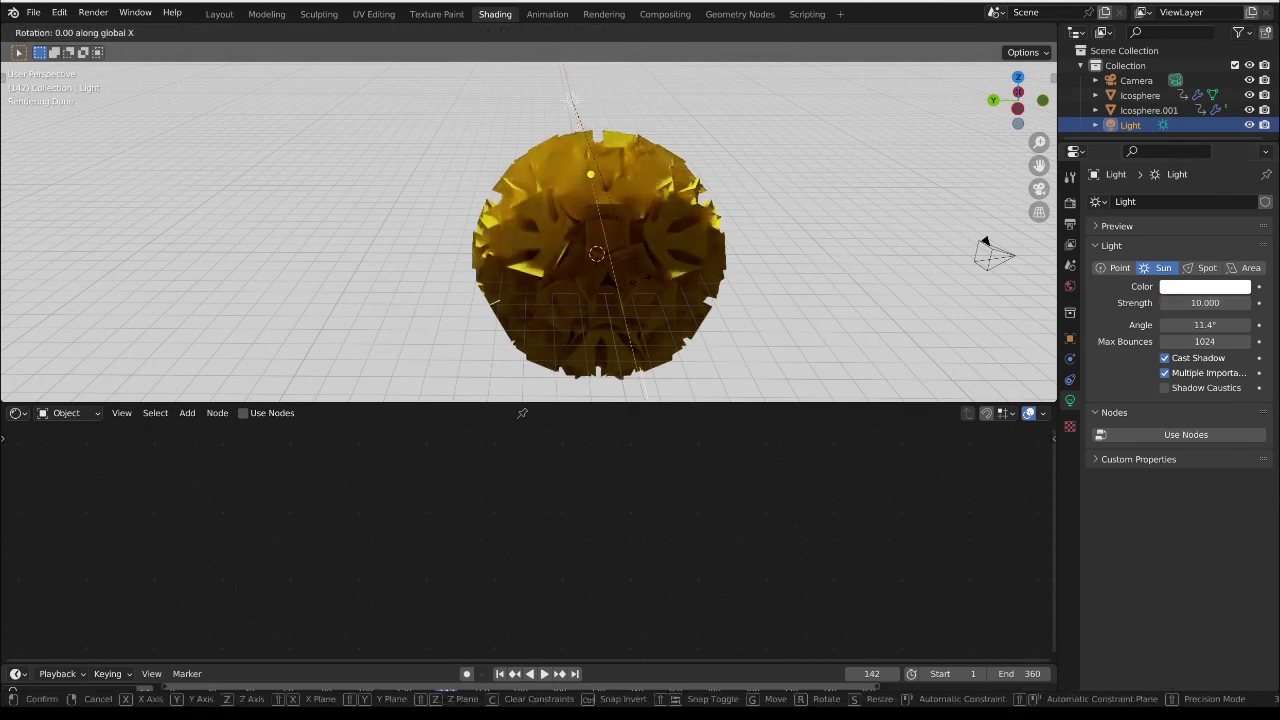
pyautogui.press('x')
pyautogui.rightClick(650, 295)
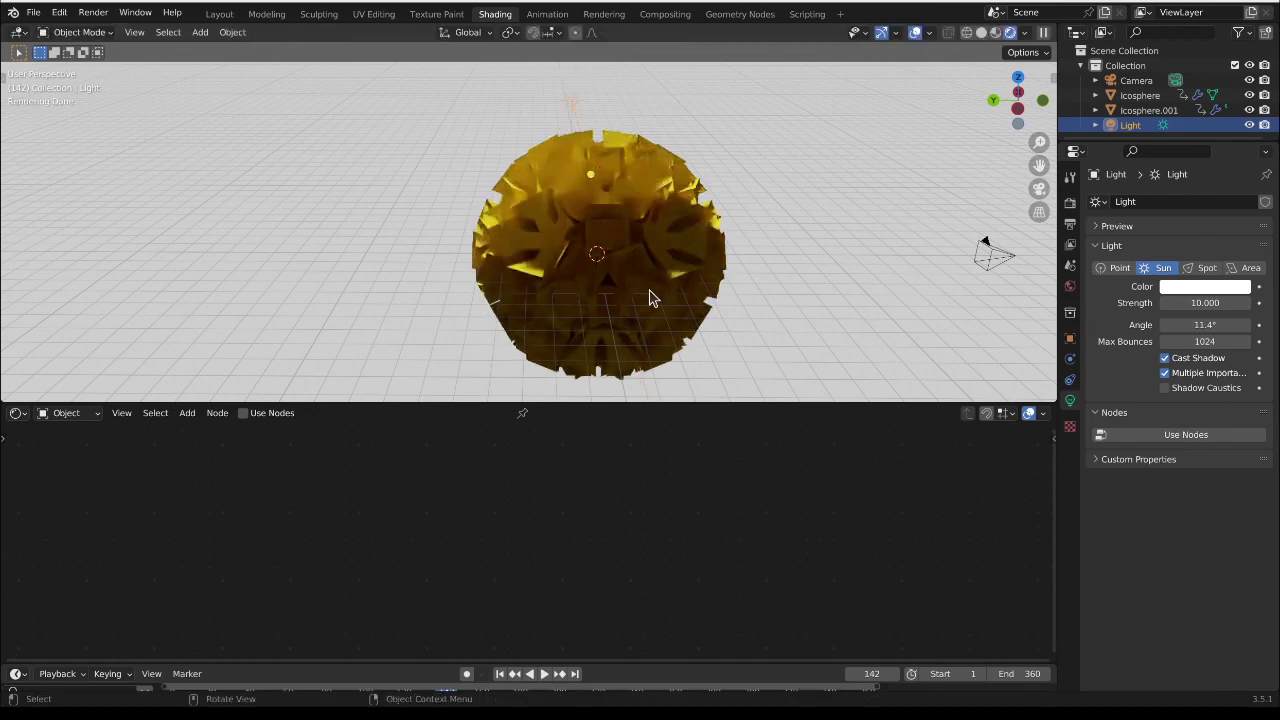
# Step: Rotate the Sun light around the global Y axis and set its strength to 5
pyautogui.press('r')
pyautogui.press('y')
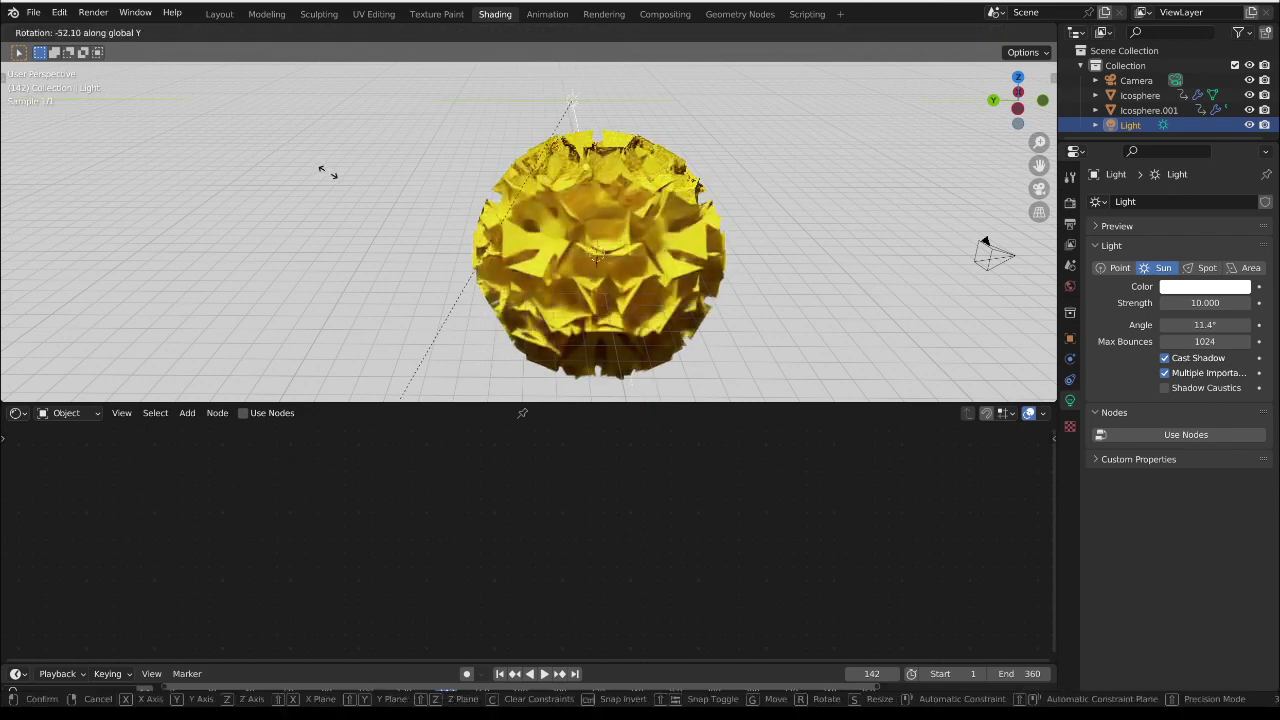
pyautogui.click(729, 213)
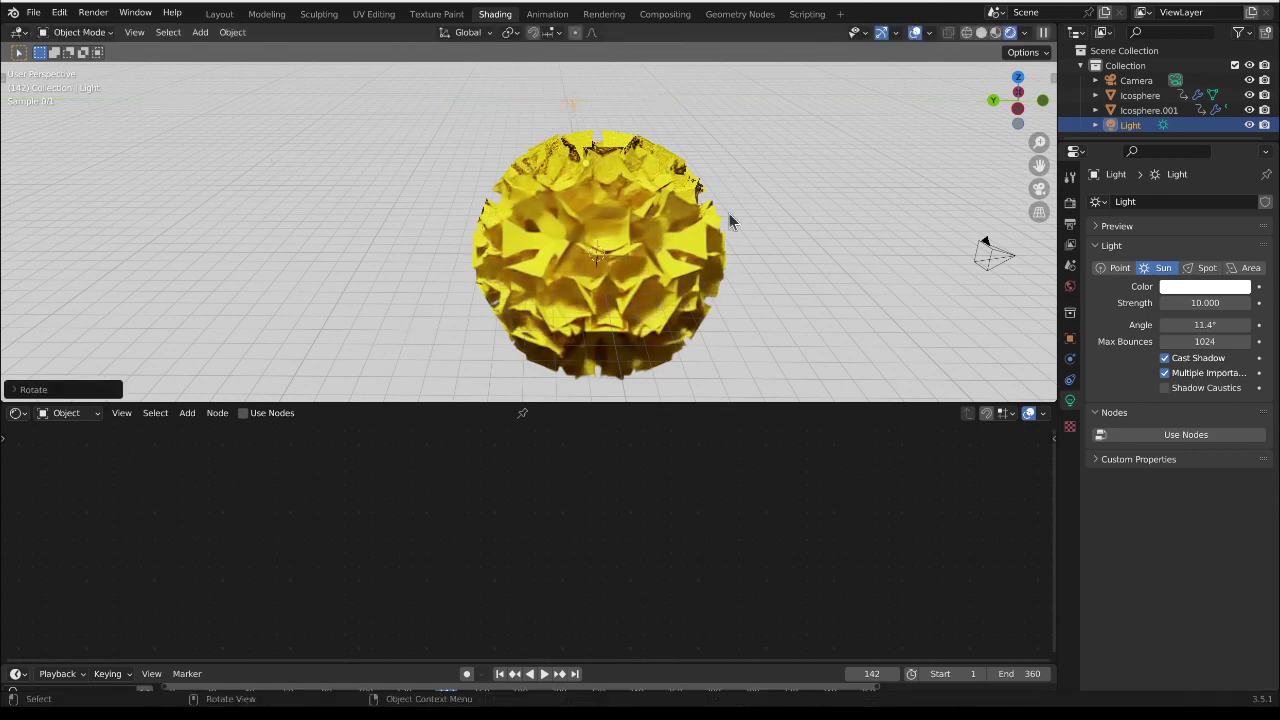
pyautogui.click(1205, 302)
pyautogui.write('5')
pyautogui.press('Return')
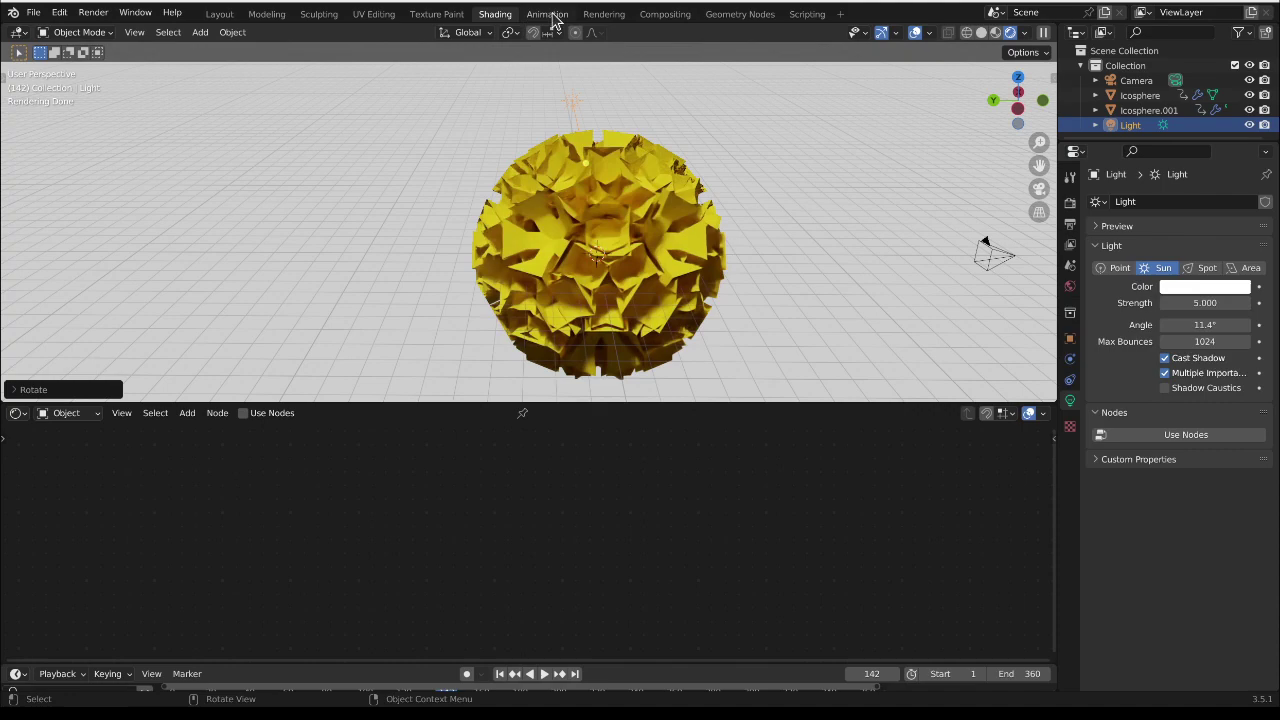
# Step: In the Geometry Nodes workspace, rotate the Sun light around global X to a rotation of about -25°, -29.3°, 97.3°
pyautogui.click(743, 14)
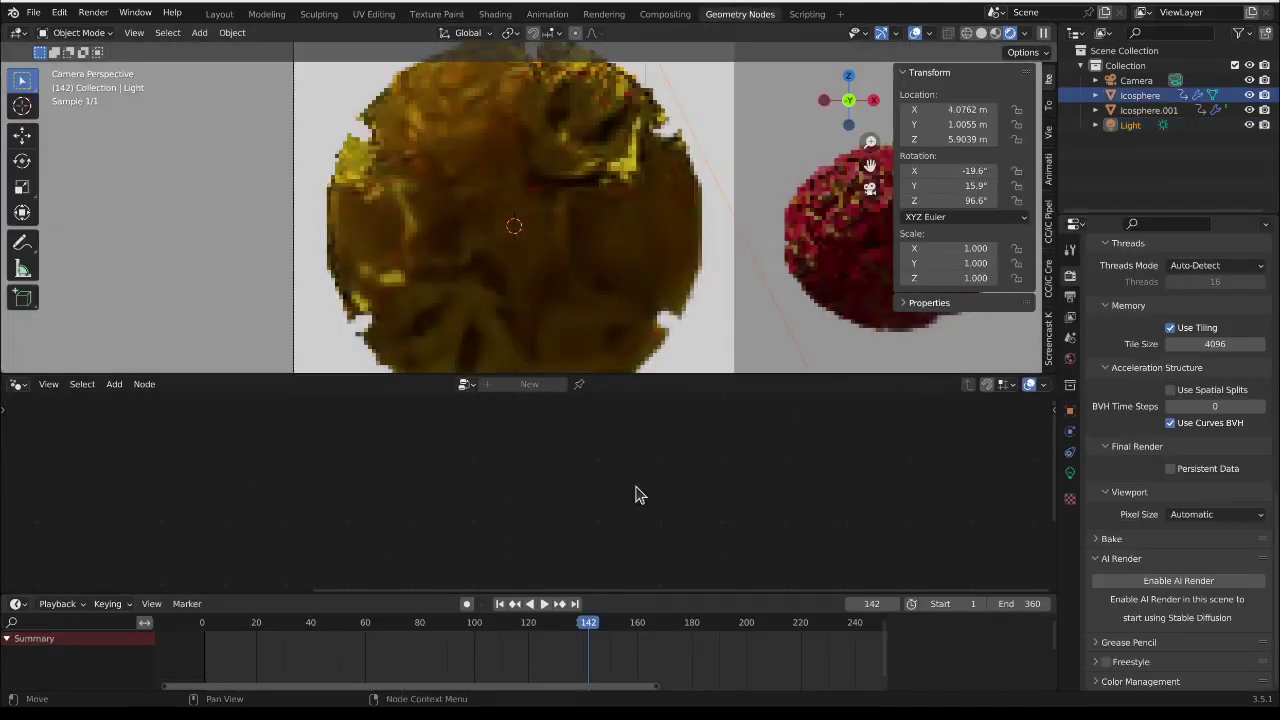
pyautogui.click(586, 281)
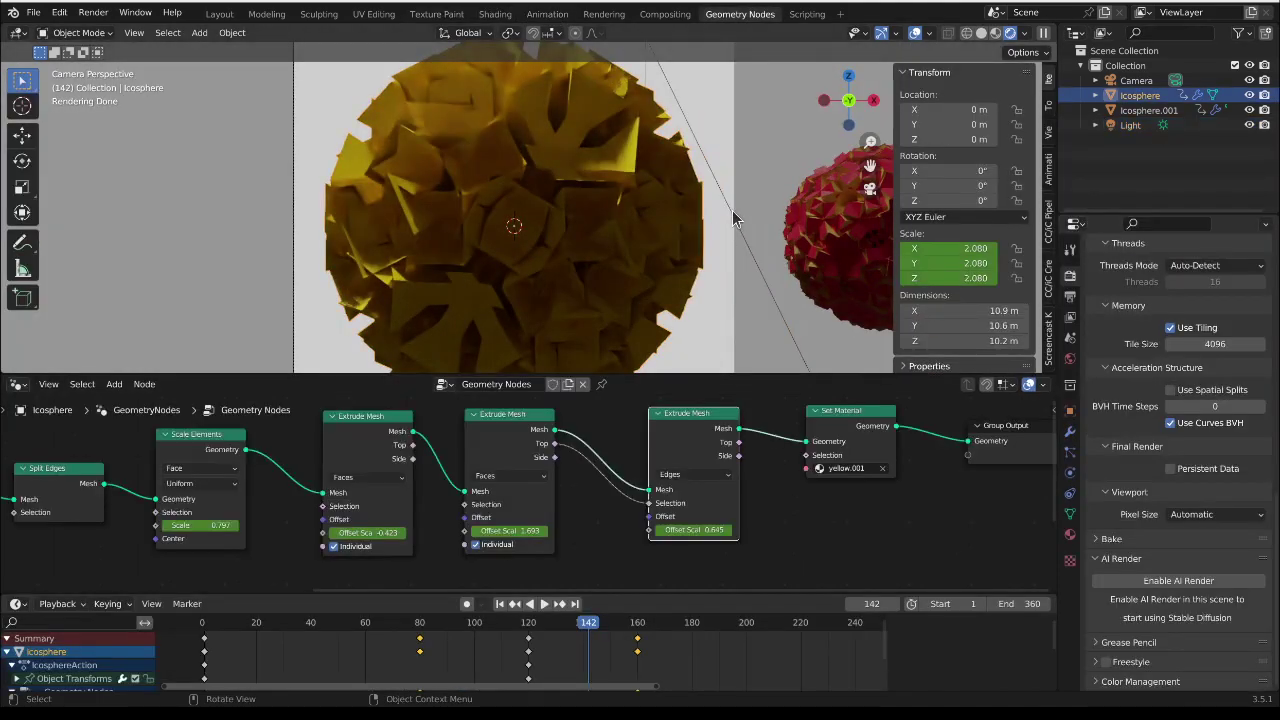
pyautogui.click(1130, 125)
pyautogui.press('r')
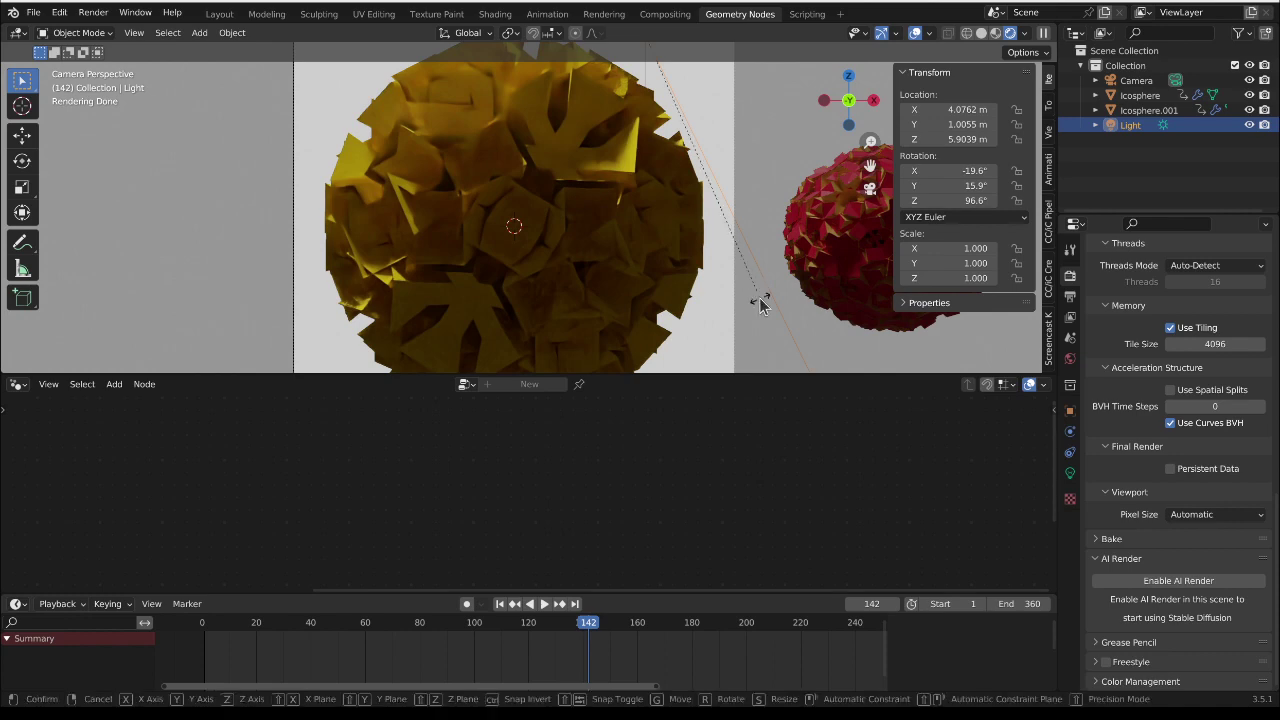
pyautogui.press('x')
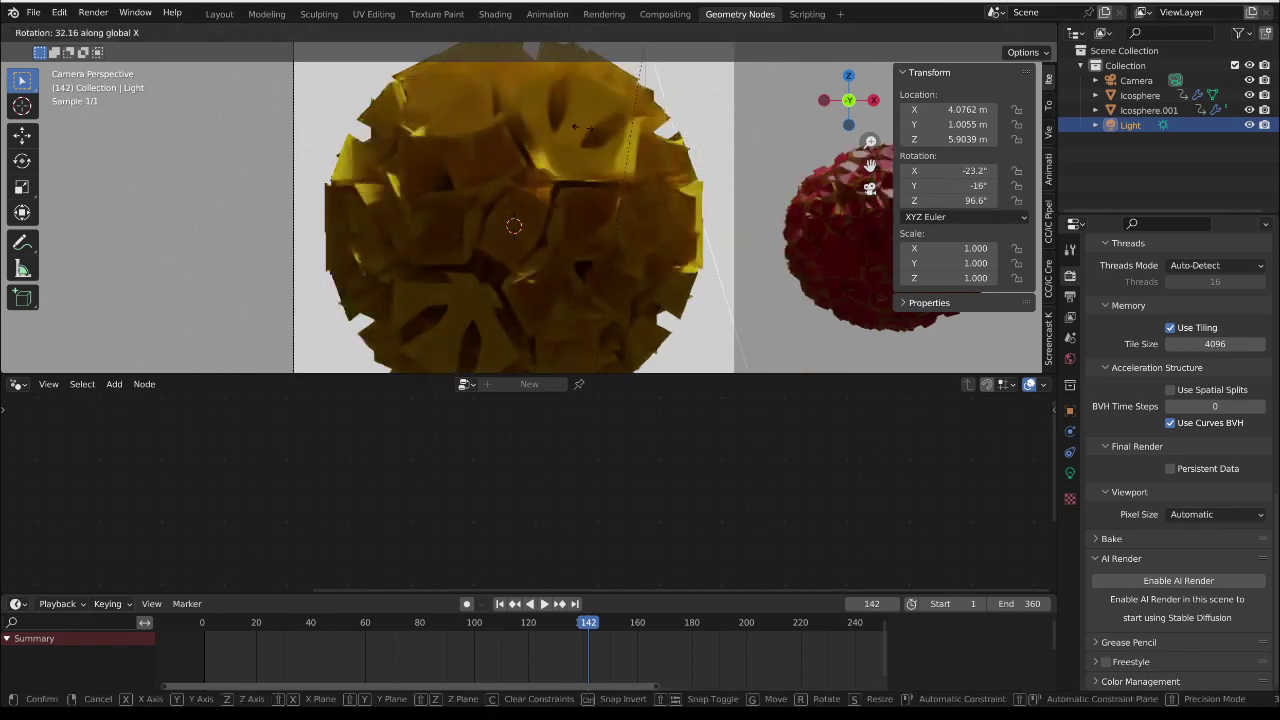
pyautogui.click(475, 145)
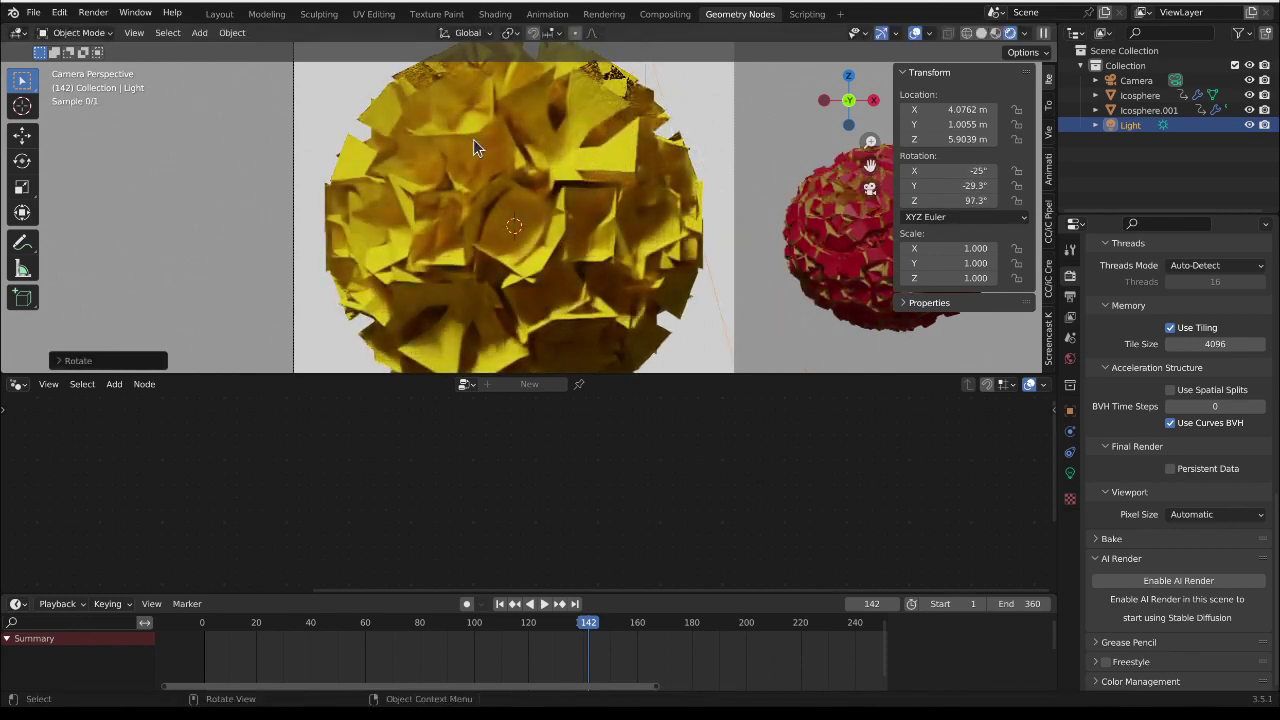
# Step: Duplicate the Icosphere's Set Material node and place the copy below the original, enlarging the node editor for room
pyautogui.click(525, 246)
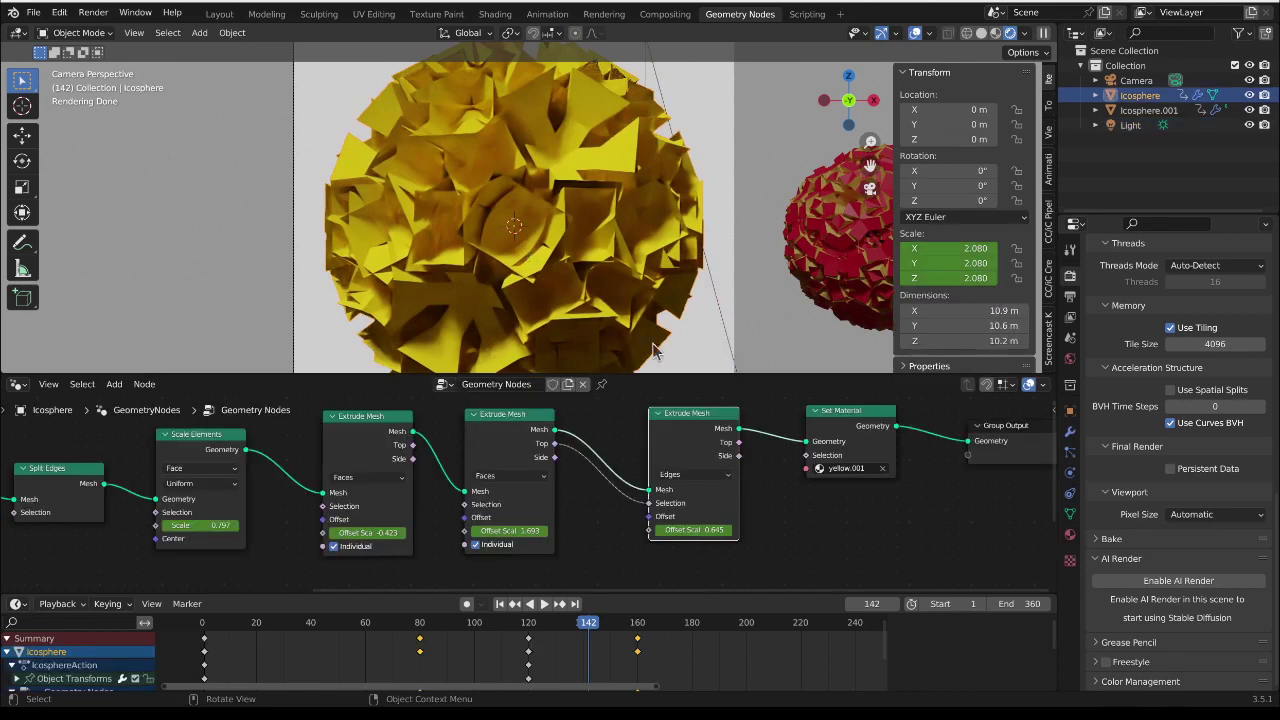
pyautogui.click(826, 546)
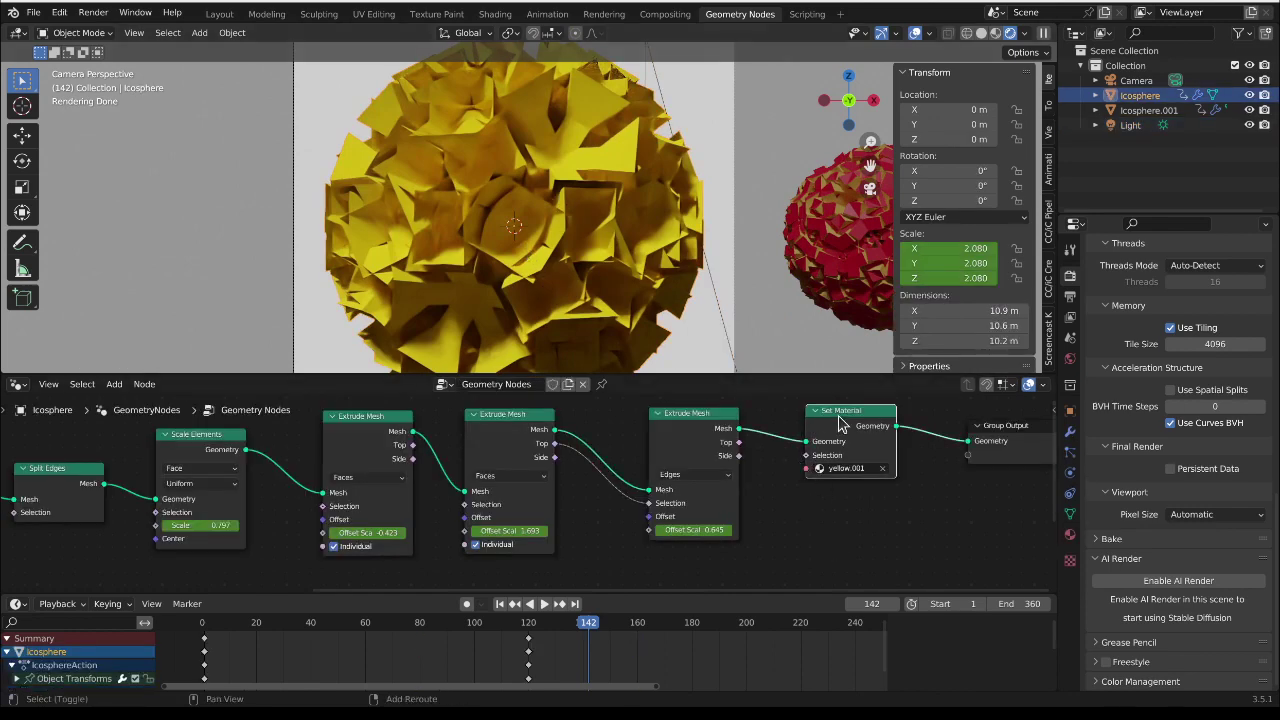
pyautogui.hotkey('shift', 'd')
pyautogui.click(795, 501)
pyautogui.moveTo(796, 502); pyautogui.dragTo(794, 486, button='middle')
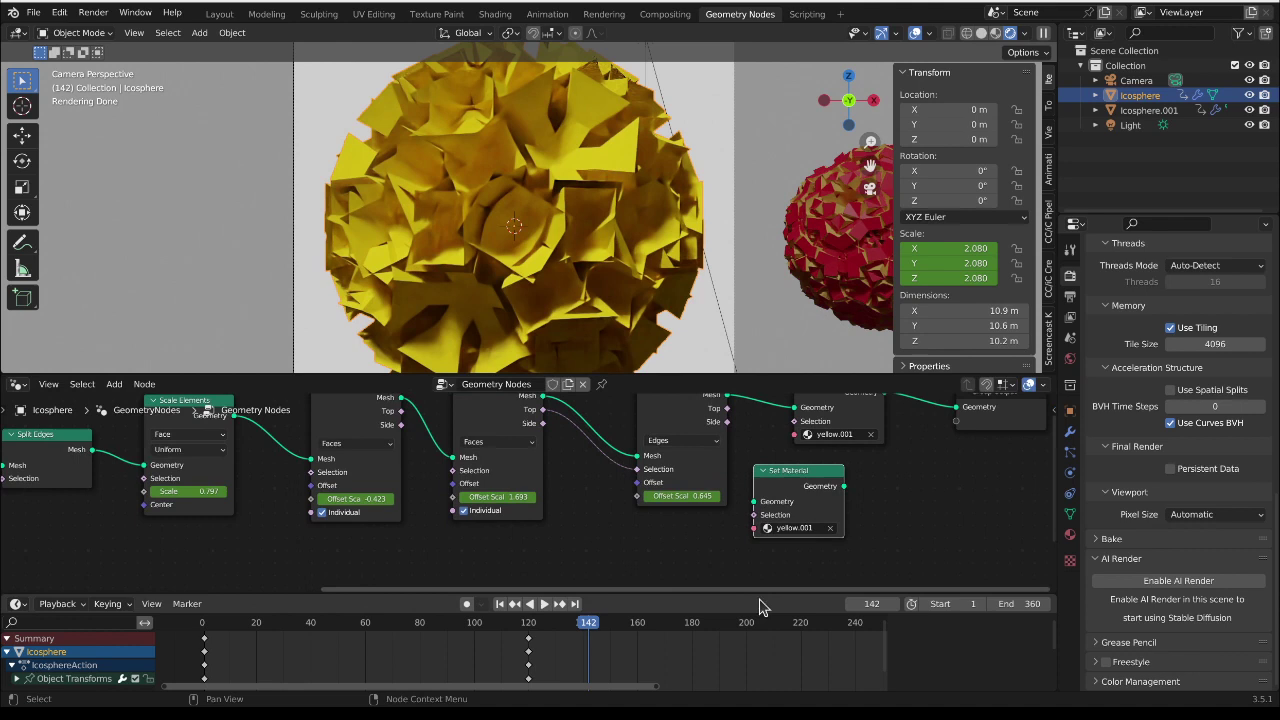
pyautogui.moveTo(762, 594); pyautogui.dragTo(765, 677)
pyautogui.moveTo(795, 521); pyautogui.dragTo(791, 526)
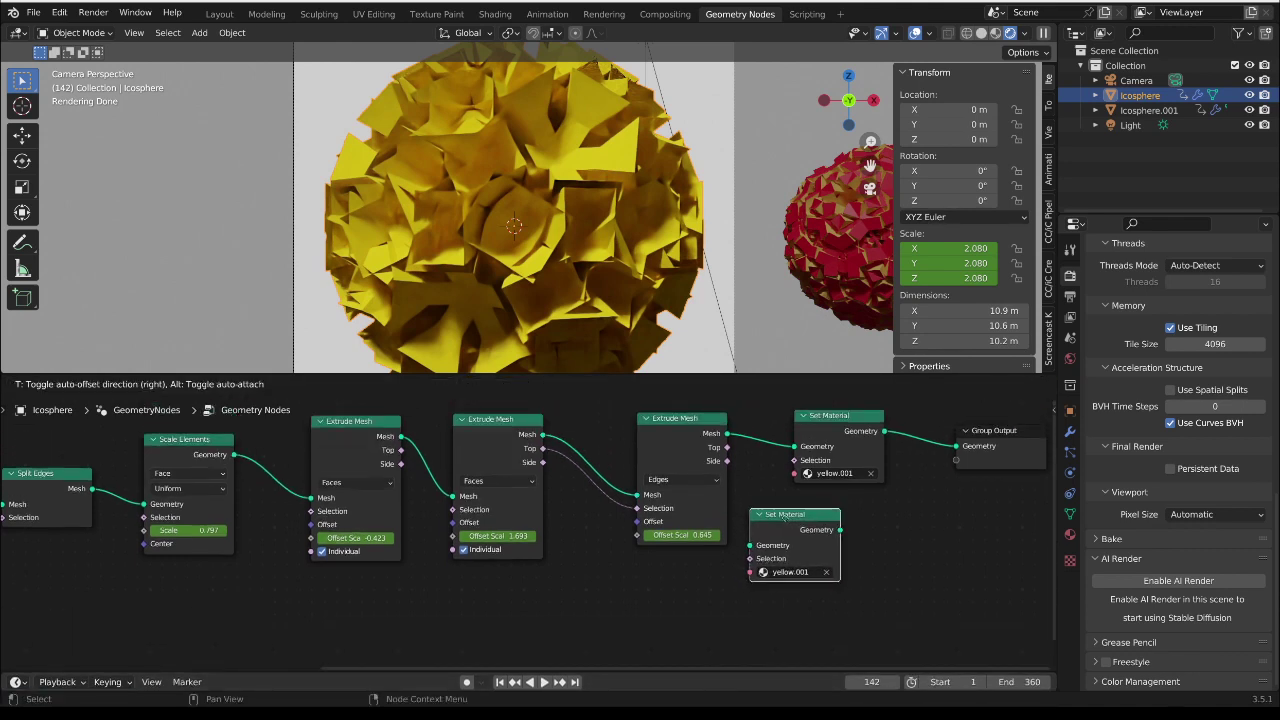
# Step: Set the duplicated Set Material node to violet and insert it between the first and second Extrude Mesh nodes
pyautogui.click(789, 572)
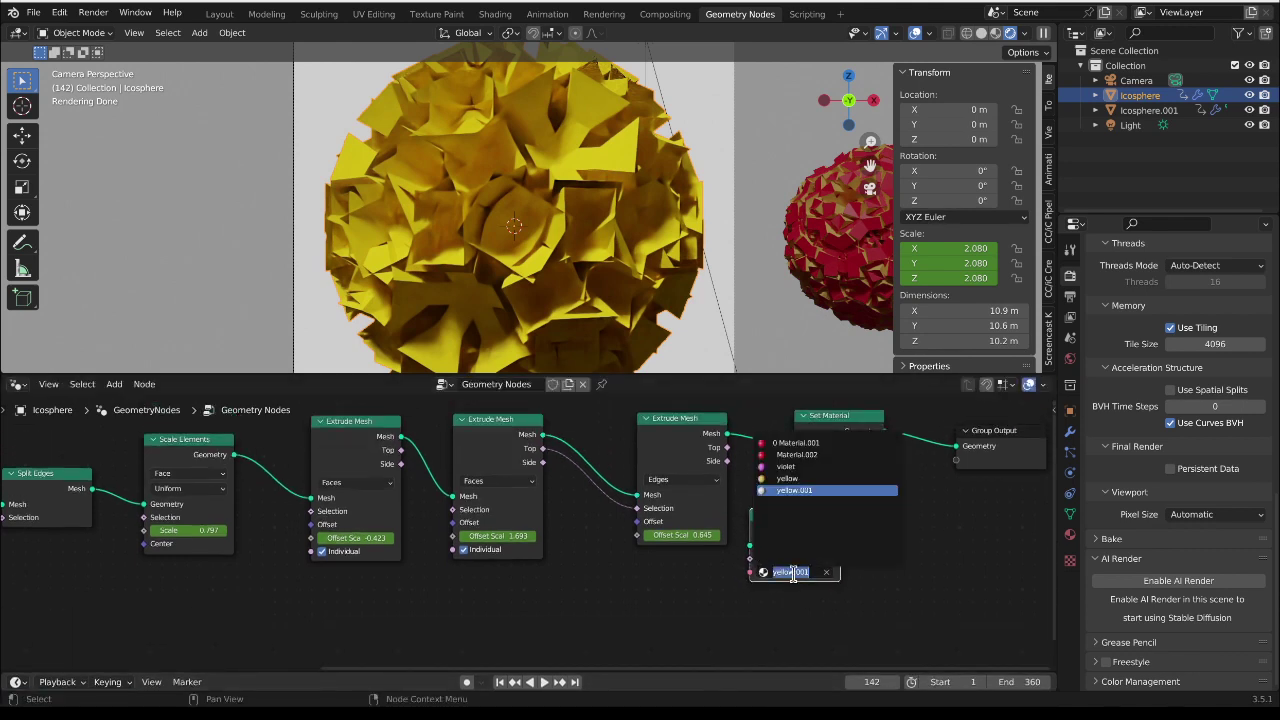
pyautogui.click(786, 466)
pyautogui.moveTo(820, 522); pyautogui.dragTo(499, 458)
pyautogui.moveTo(928, 480); pyautogui.dragTo(862, 515, button='middle')
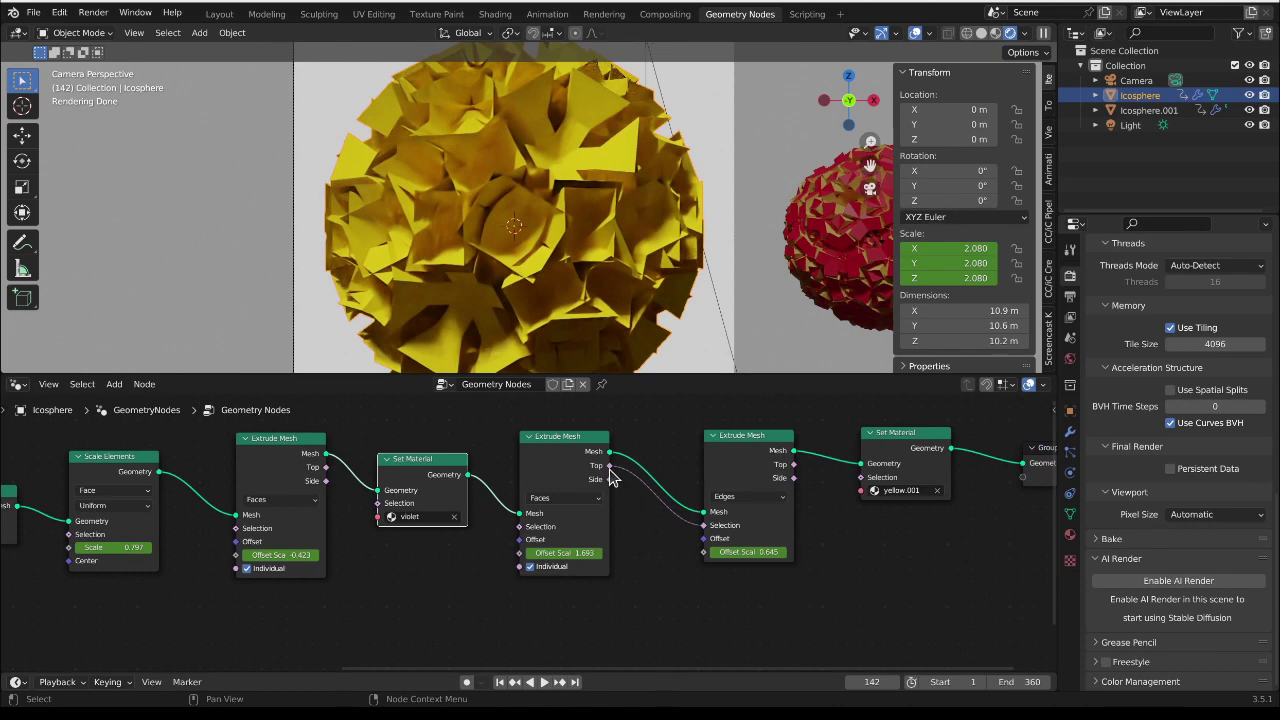
# Step: Try different Extrude Mesh Top and Side outputs as the Selection of the yellow.001 Set Material node
pyautogui.moveTo(609, 466); pyautogui.dragTo(861, 477)
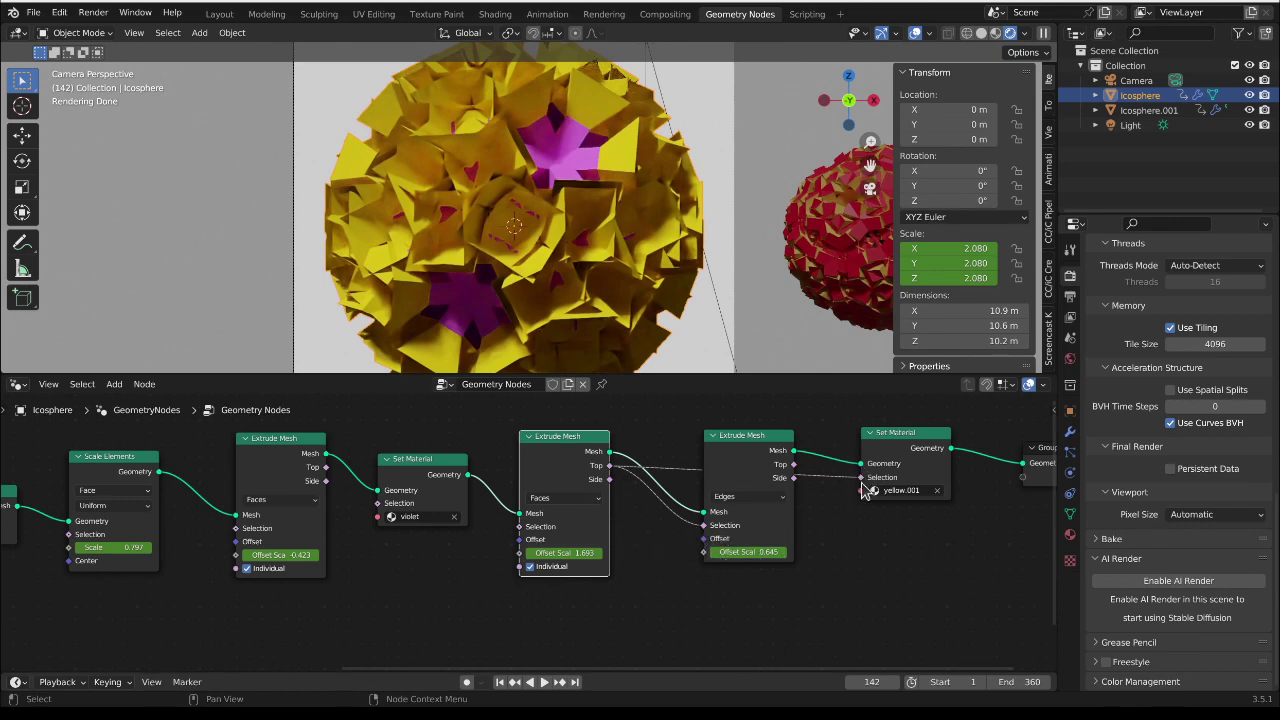
pyautogui.moveTo(326, 481); pyautogui.dragTo(861, 478)
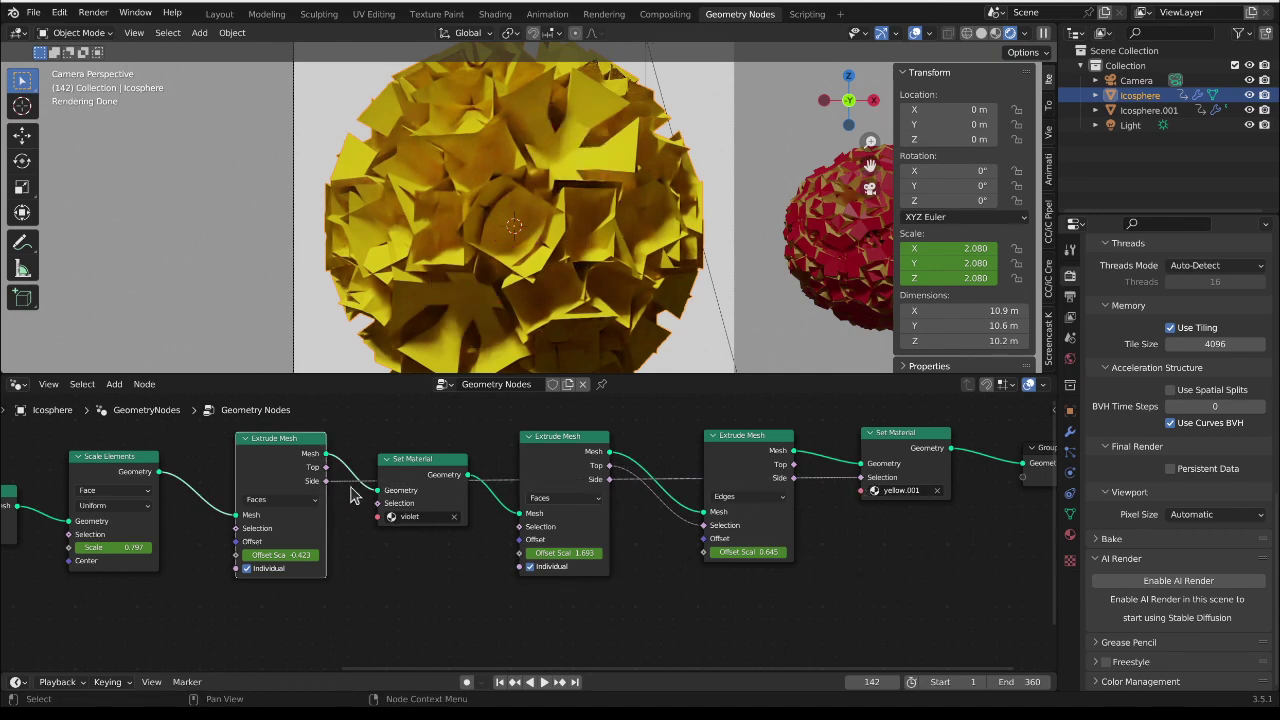
pyautogui.moveTo(326, 467); pyautogui.dragTo(492, 588)
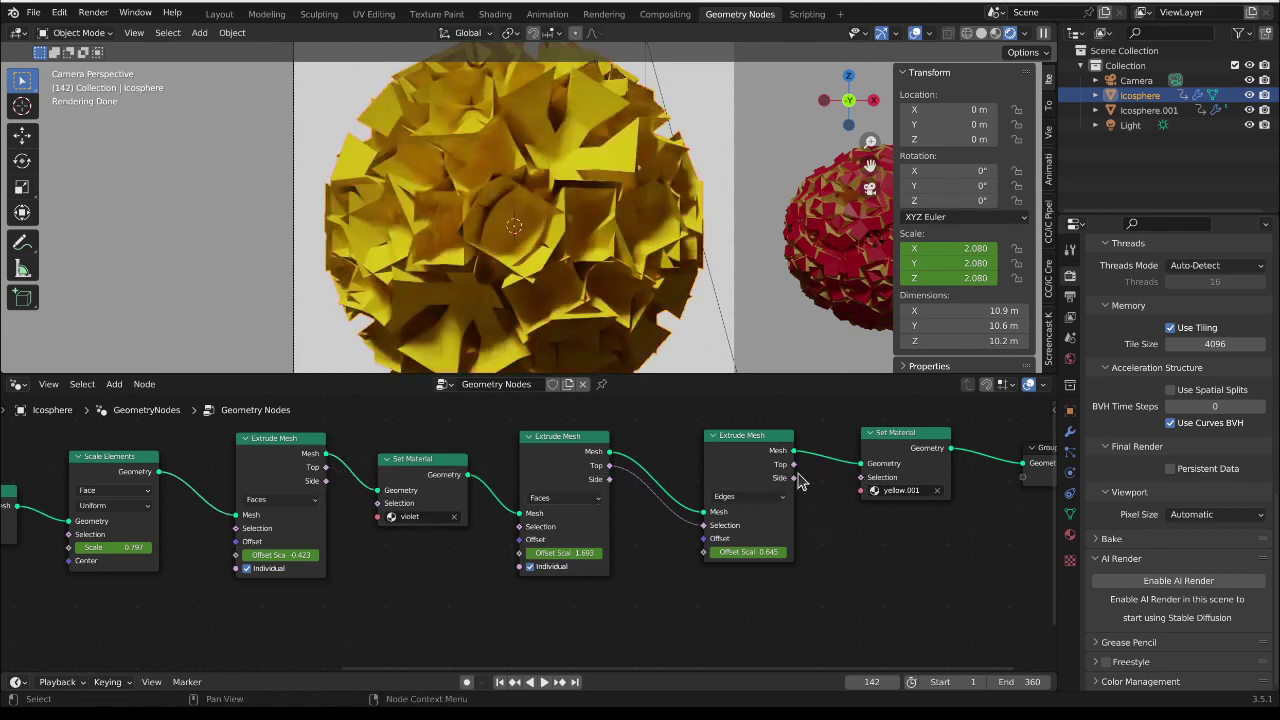
pyautogui.moveTo(795, 478); pyautogui.dragTo(826, 486)
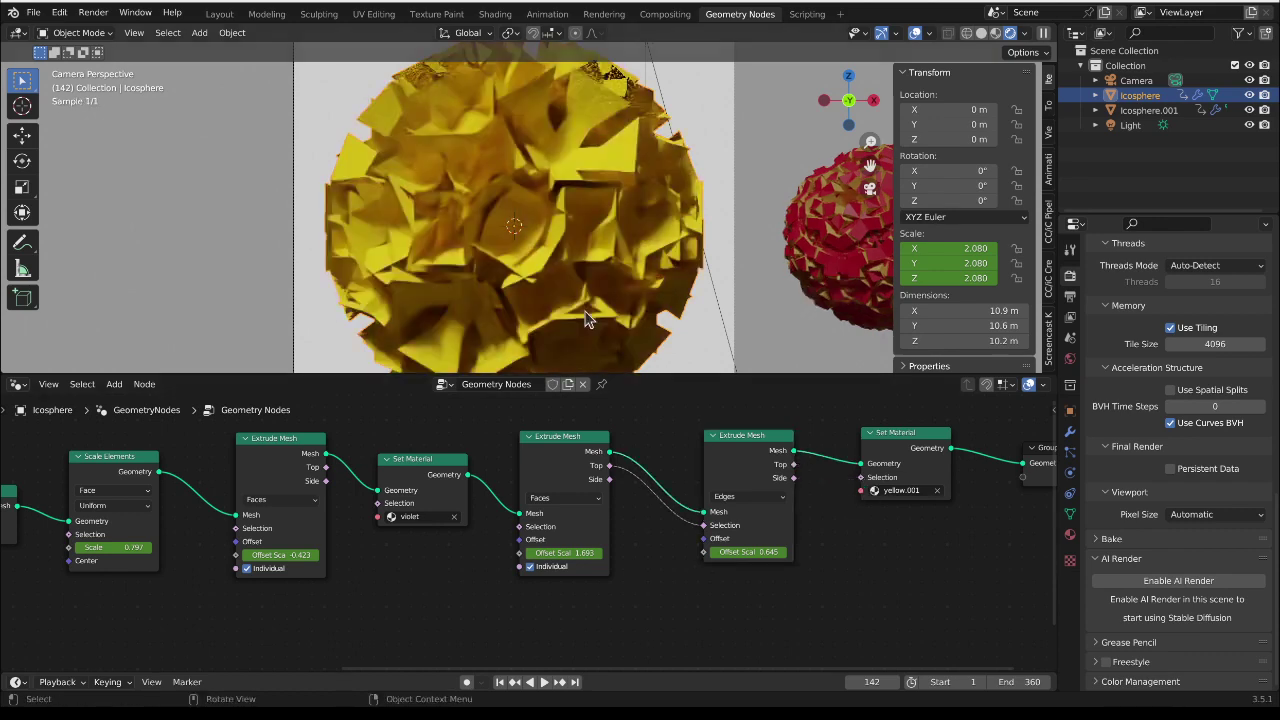
# Step: Reposition the last two Extrude Mesh nodes and link the second one's Top output to the yellow.001 Set Material node's Selection
pyautogui.moveTo(753, 450); pyautogui.dragTo(757, 443)
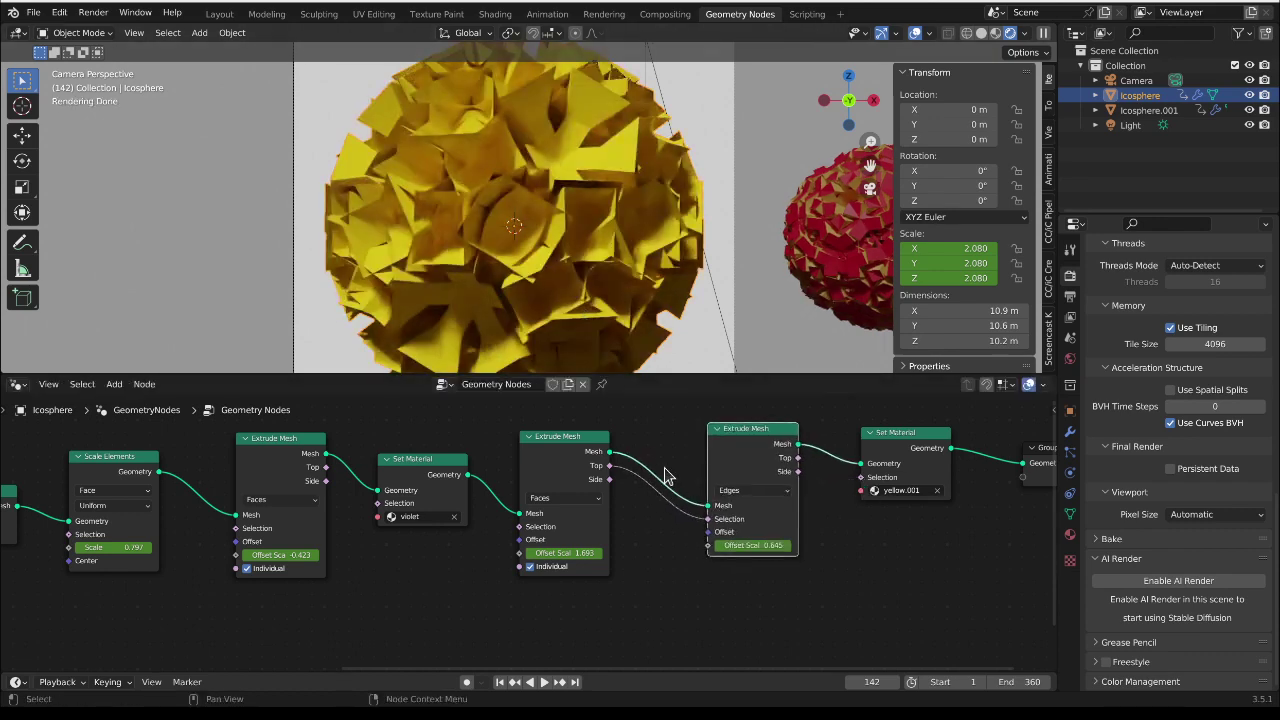
pyautogui.moveTo(600, 465); pyautogui.dragTo(578, 470)
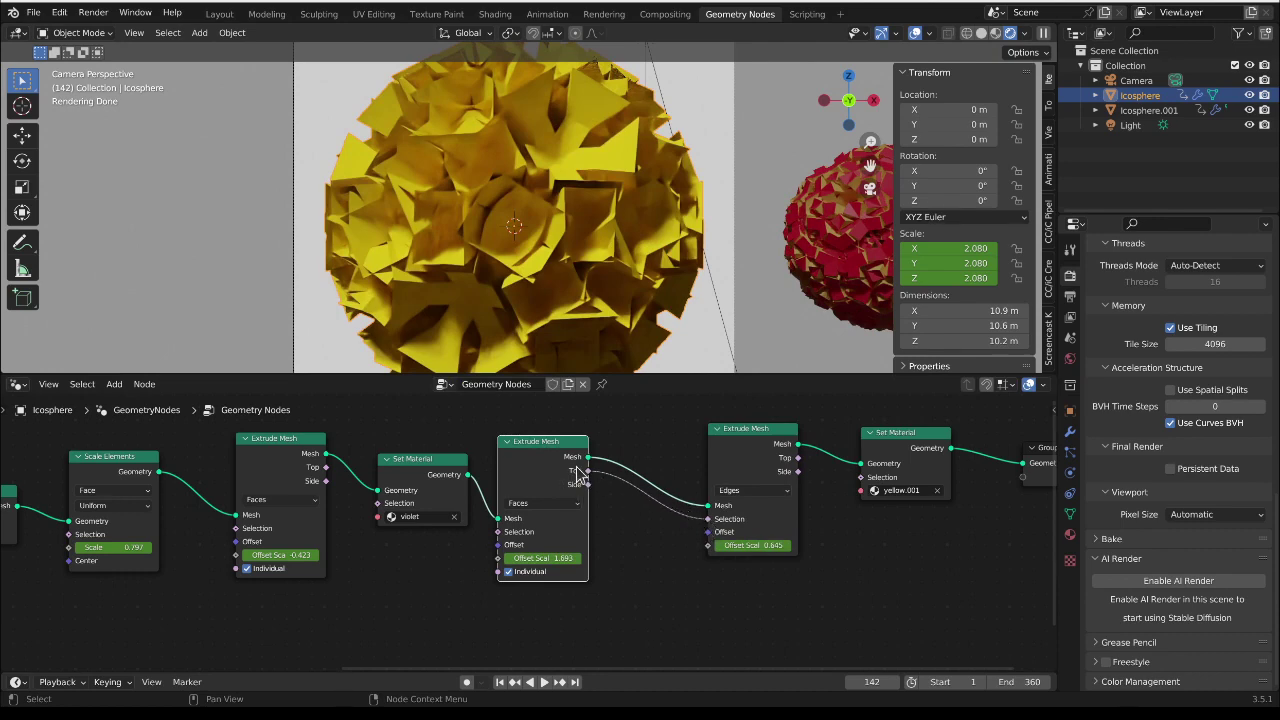
pyautogui.moveTo(588, 471); pyautogui.dragTo(862, 478)
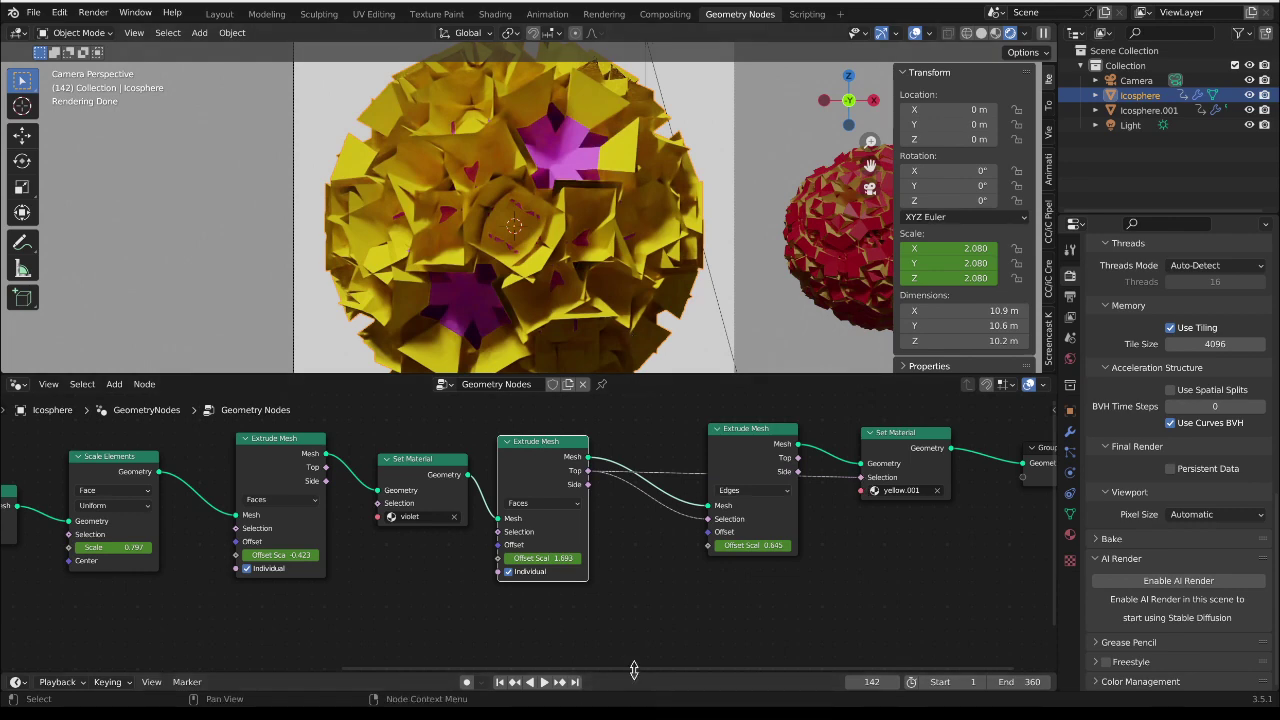
# Step: Enlarge the timeline and scrub the animation to frame 131
pyautogui.moveTo(633, 670); pyautogui.dragTo(562, 648)
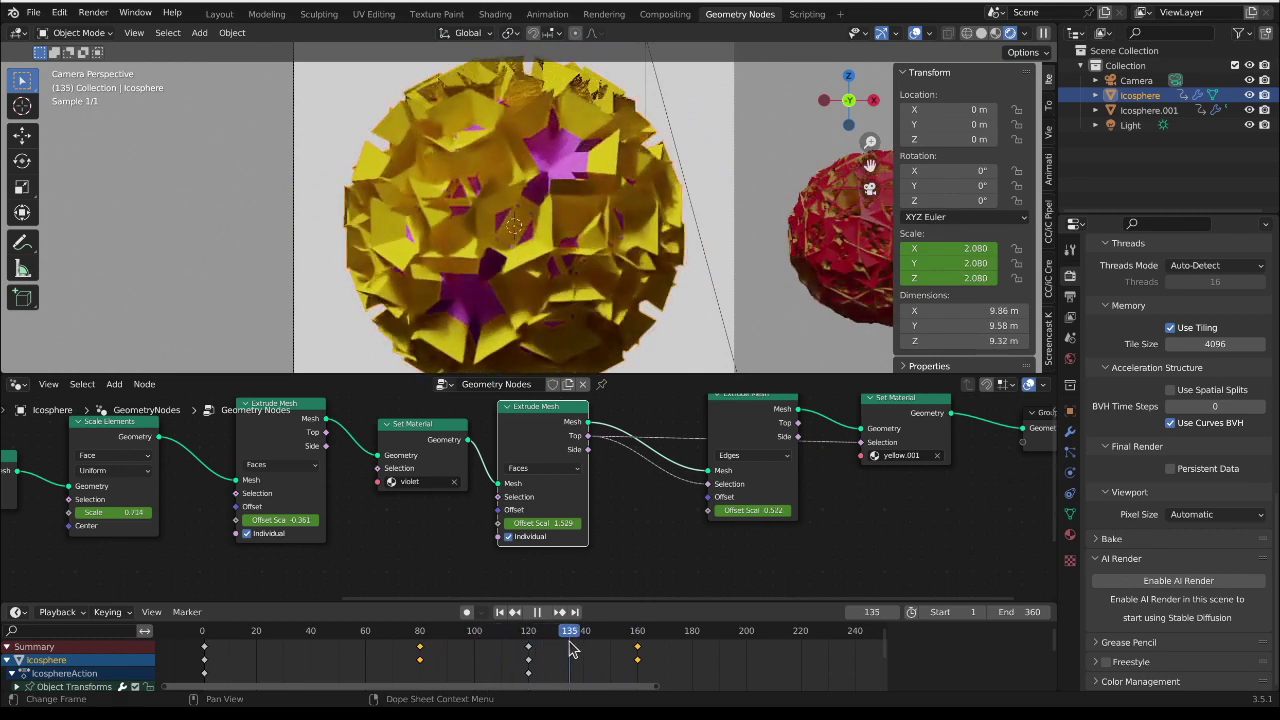
pyautogui.moveTo(569, 643); pyautogui.dragTo(559, 644)
pyautogui.scroll(-2, 491, 247)
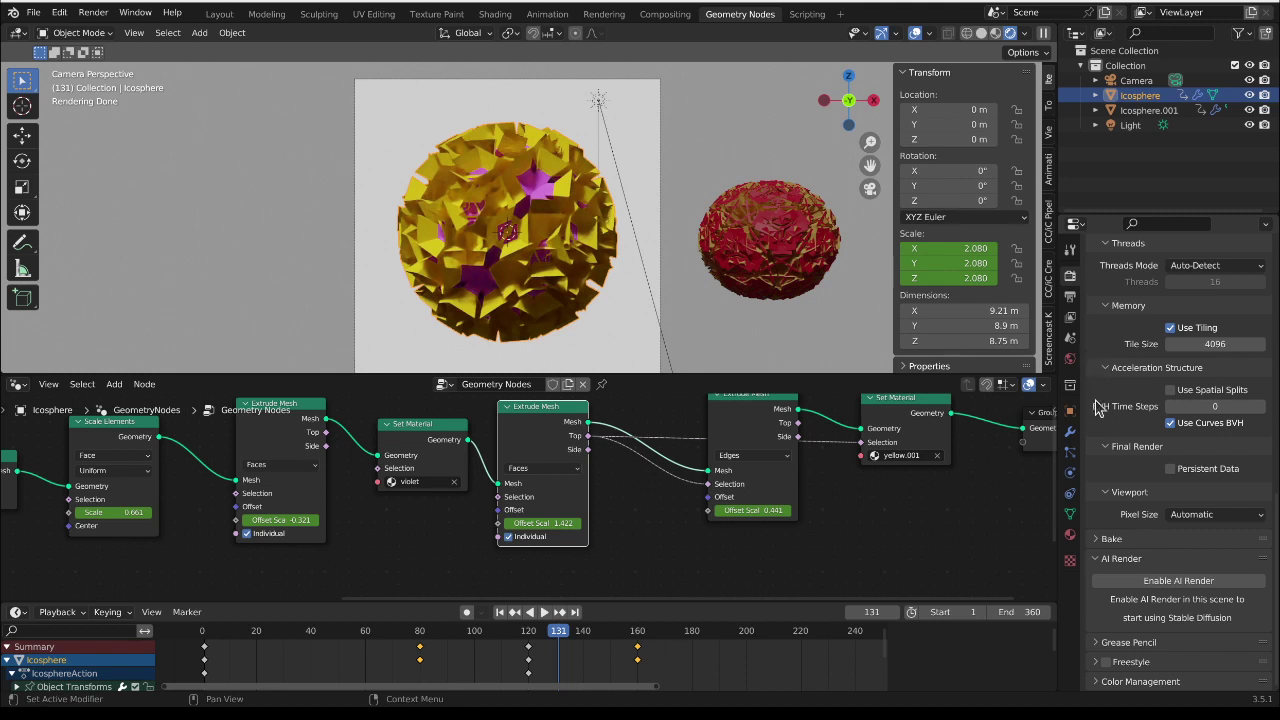
# Step: Enable AI Render for the scene and set its image size to 512x512
pyautogui.scroll(5, 1104, 408)
pyautogui.scroll(5, 1119, 417)
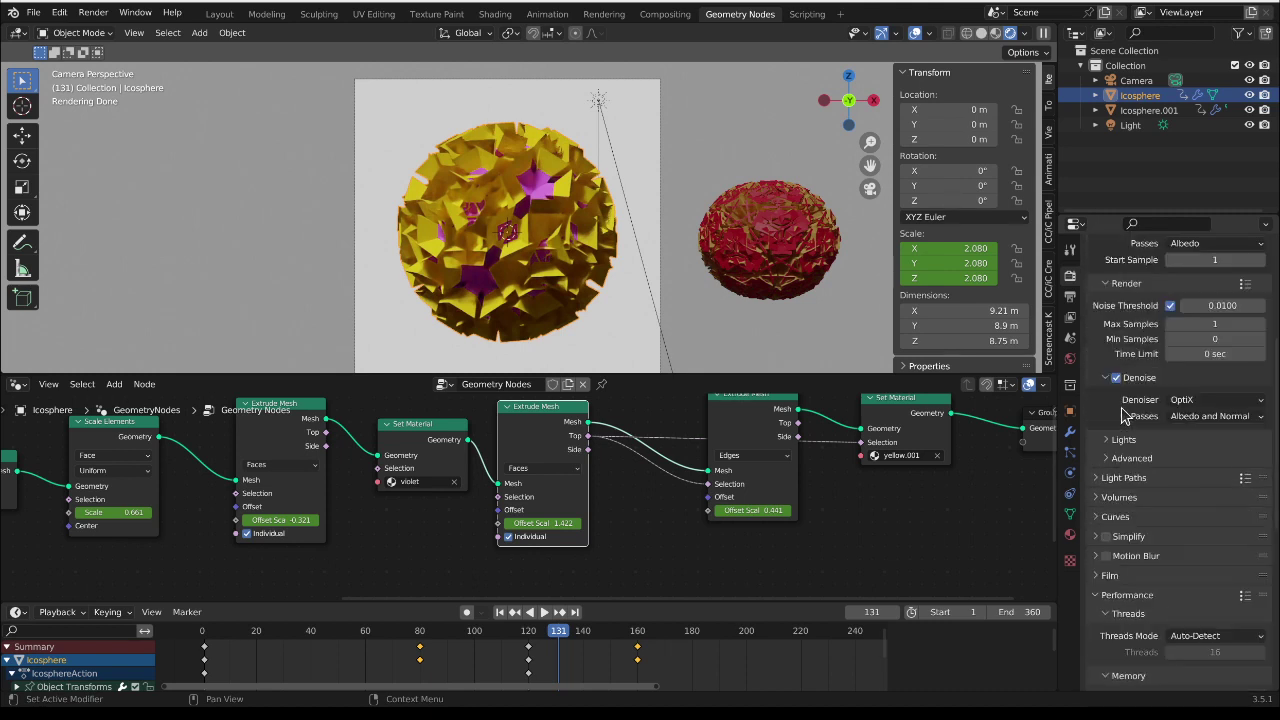
pyautogui.scroll(-7, 1125, 415)
pyautogui.scroll(-4, 1125, 415)
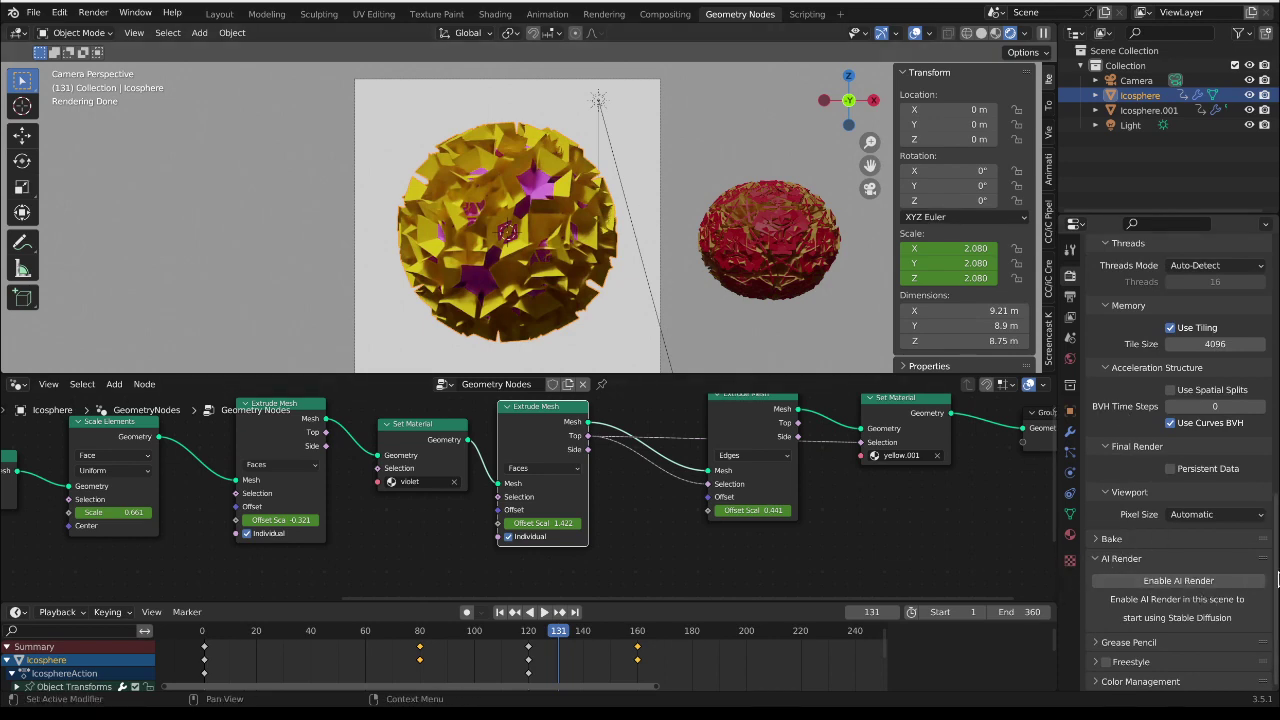
pyautogui.click(1198, 581)
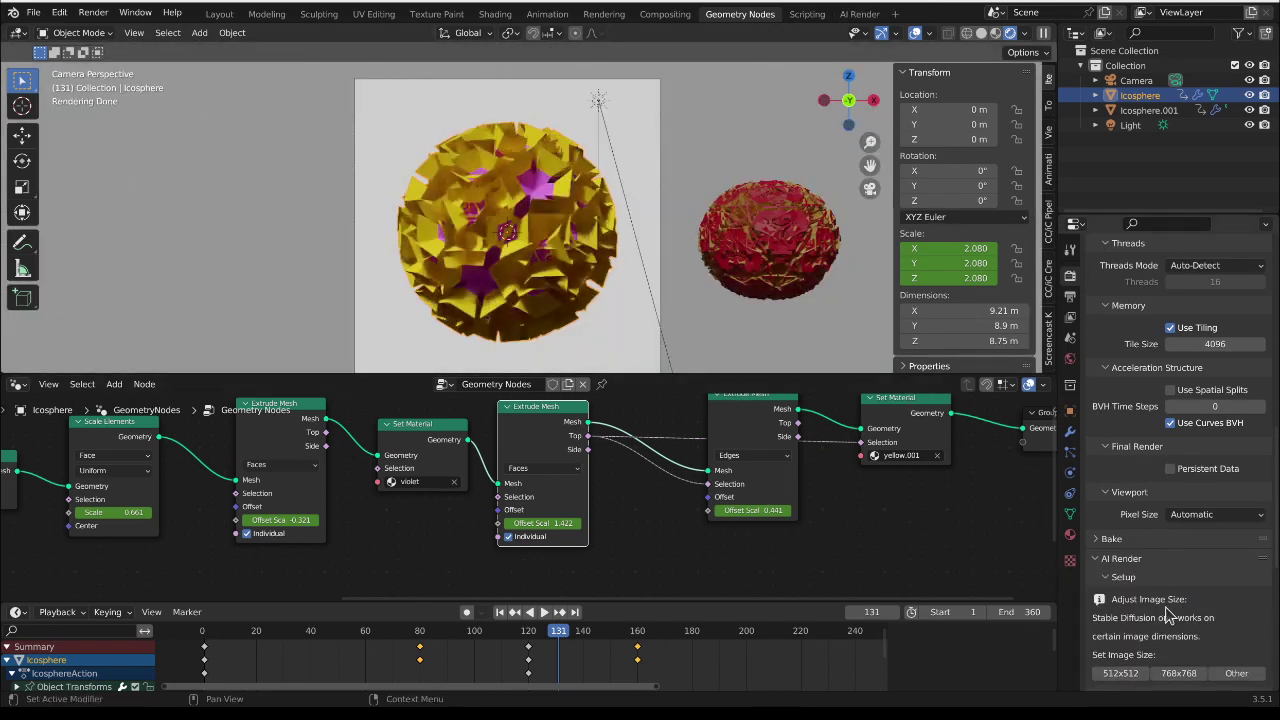
pyautogui.scroll(-3, 1165, 610)
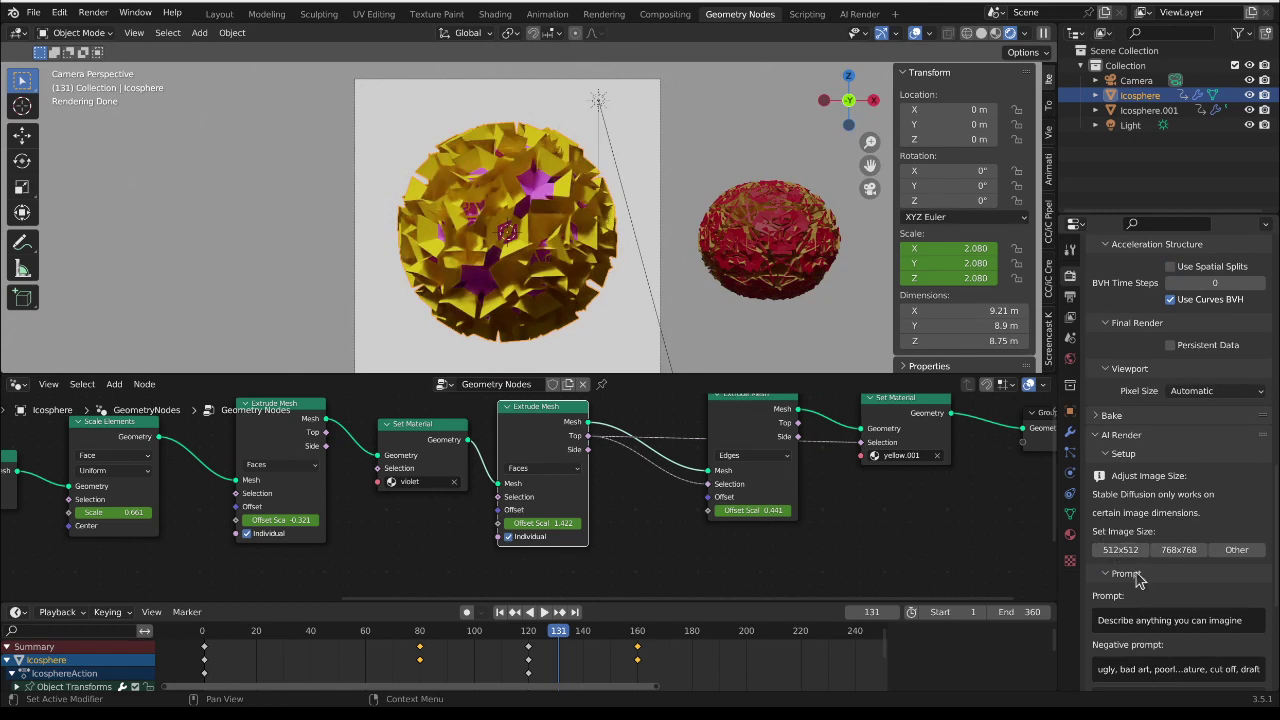
pyautogui.scroll(-3, 1137, 577)
pyautogui.click(1120, 446)
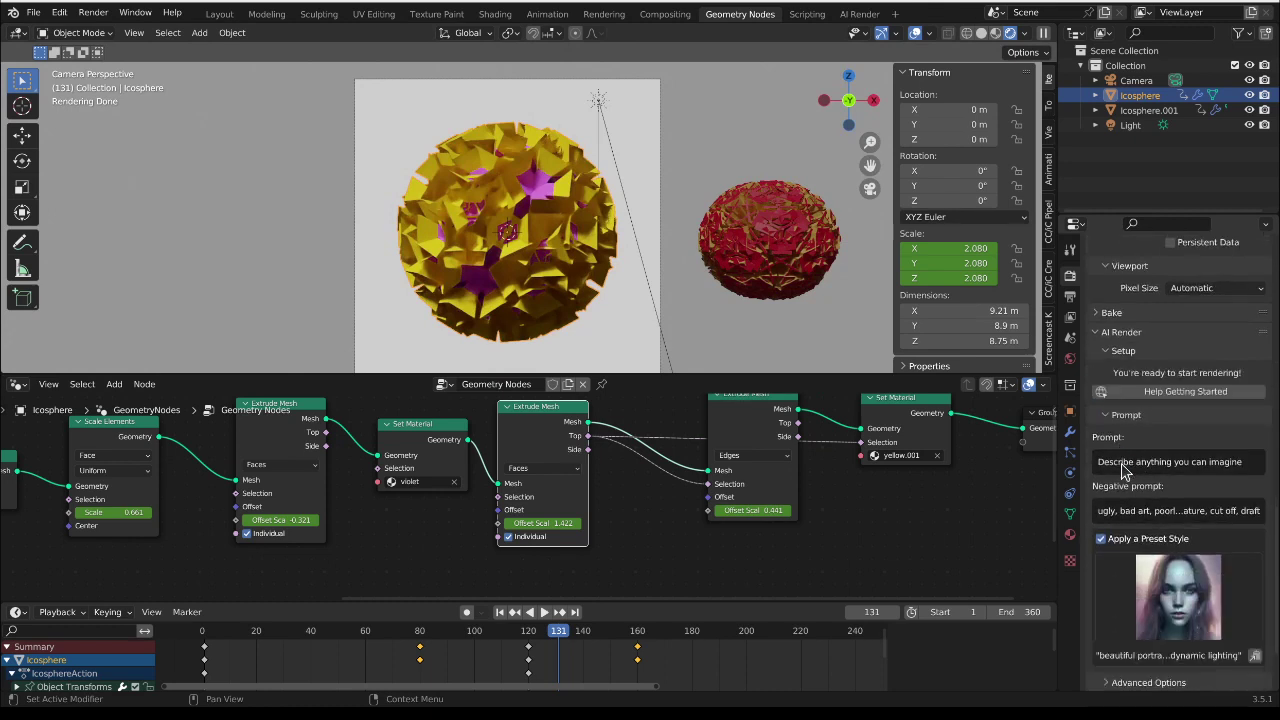
# Step: Replace the AI Render prompt with the word flower
pyautogui.scroll(-2, 1130, 530)
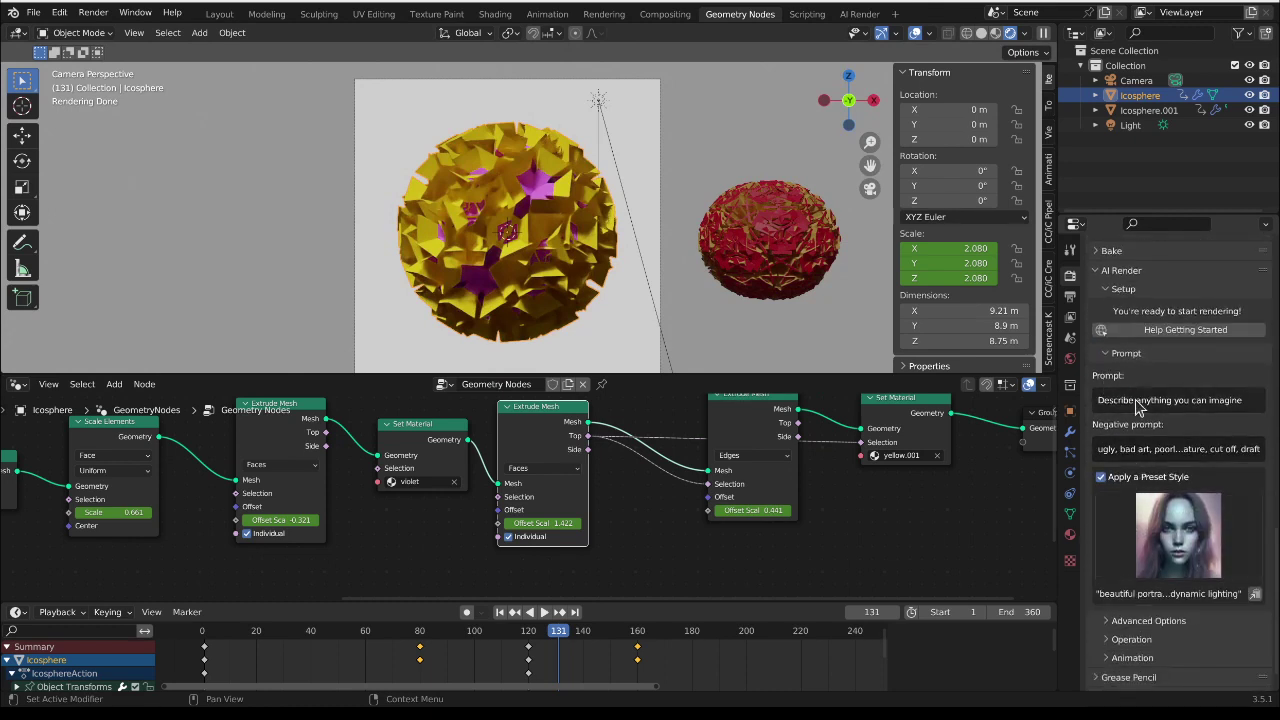
pyautogui.click(1137, 400)
pyautogui.press('BackSpace')
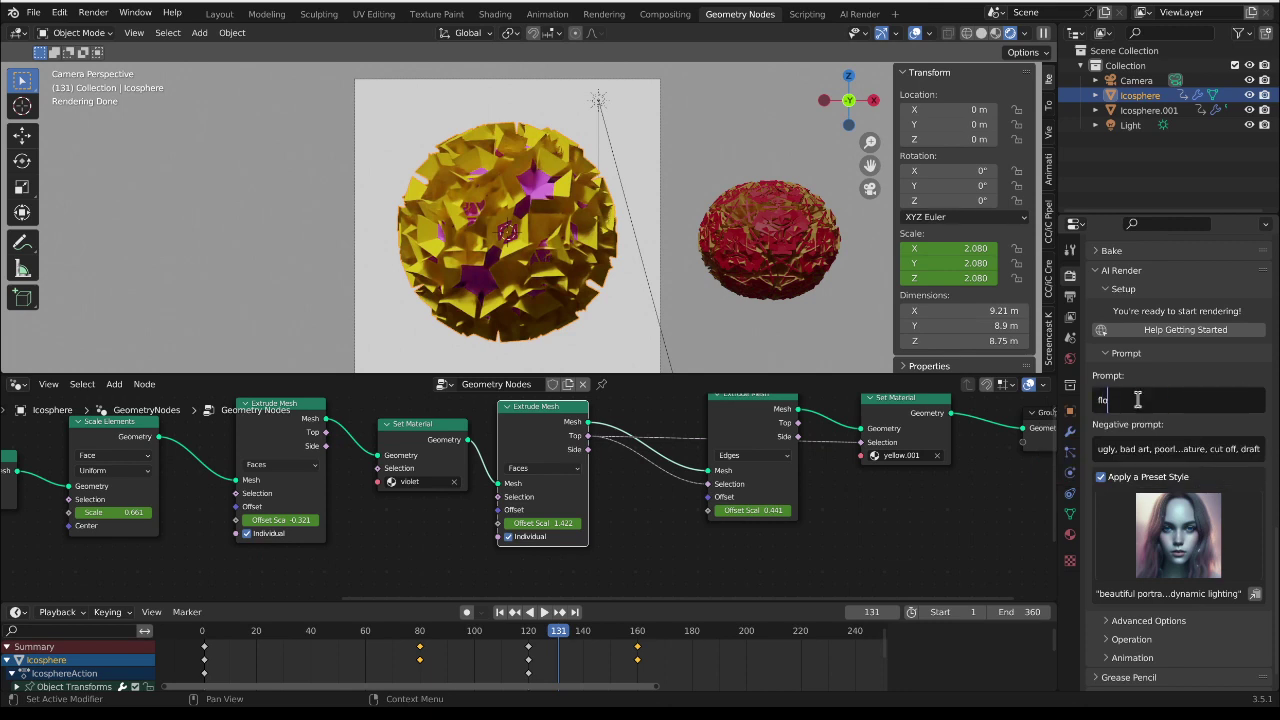
pyautogui.write('flower')
pyautogui.press('Return')
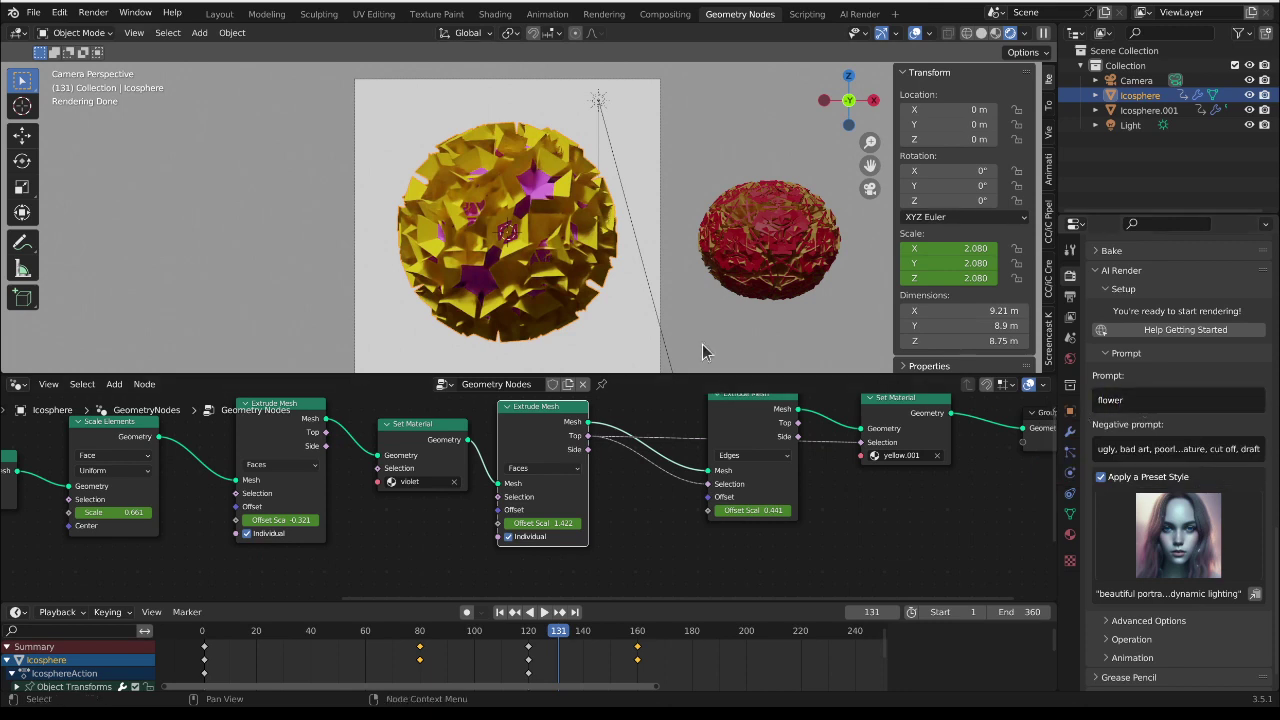
# Step: Render frame 131 with AI Render and examine the resulting image up close
pyautogui.scroll(-1, 676, 176)
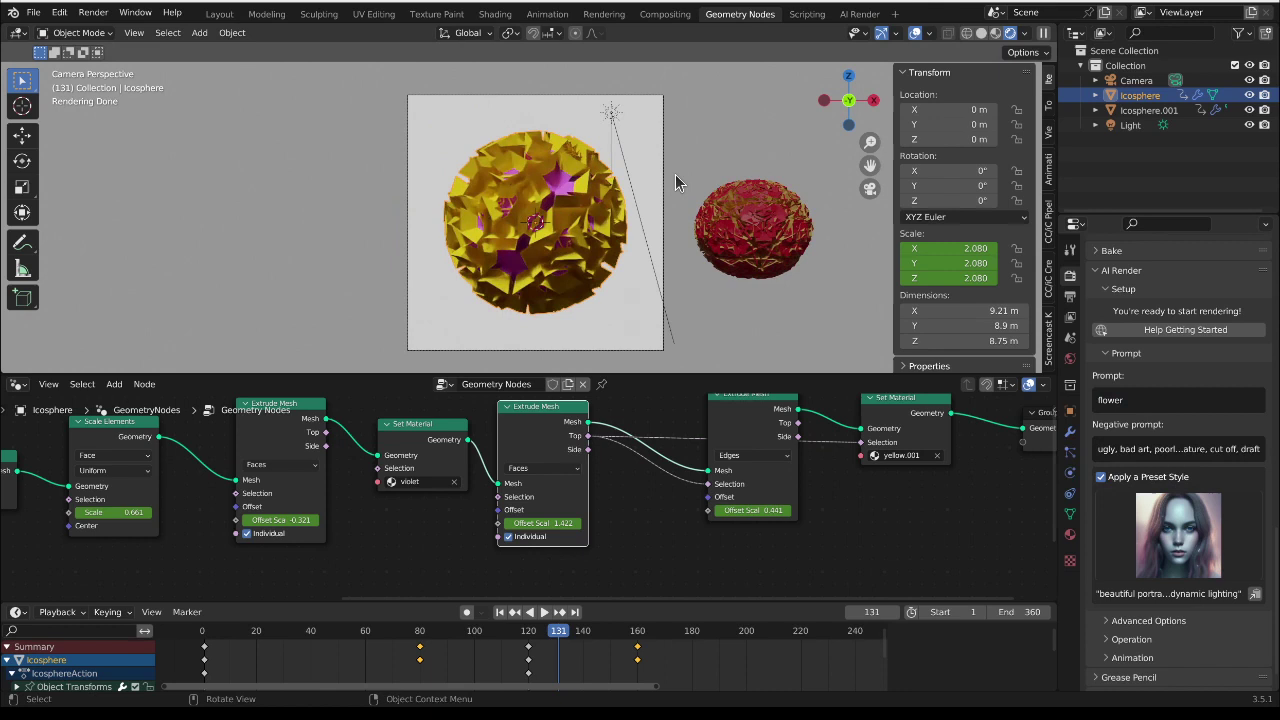
pyautogui.press('F12')
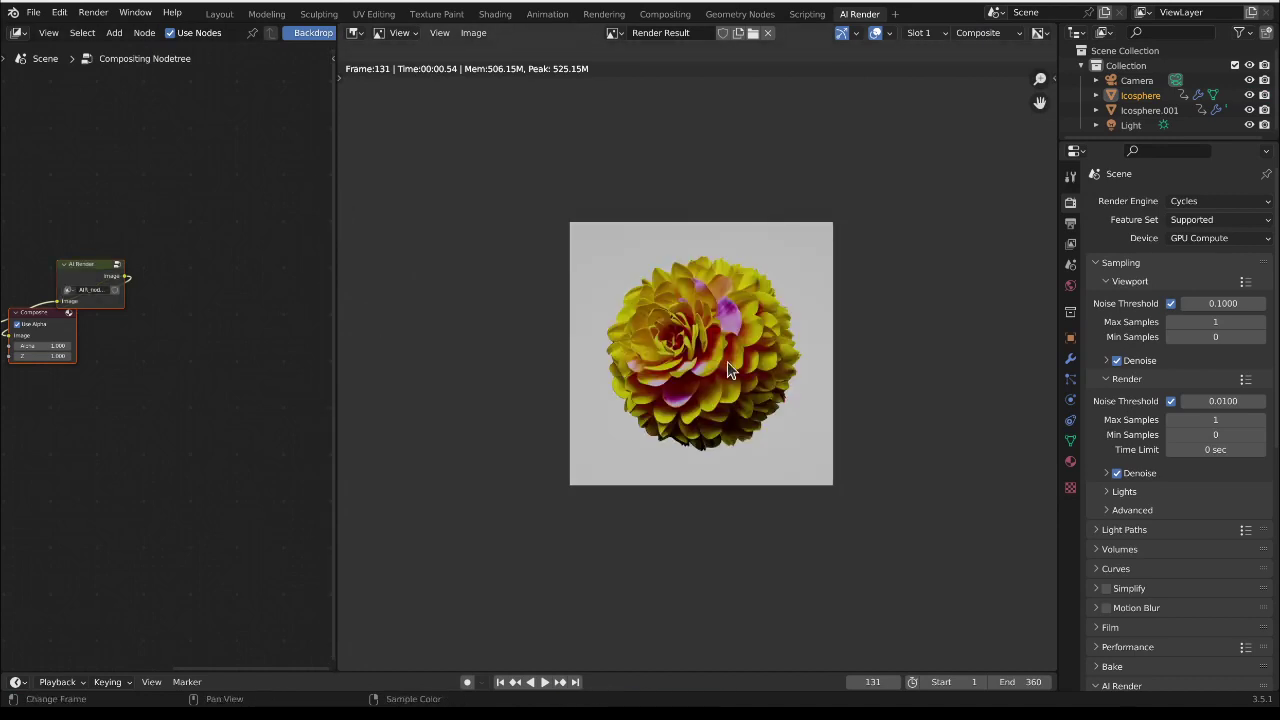
pyautogui.scroll(4, 706, 370)
pyautogui.scroll(-2, 705, 364)
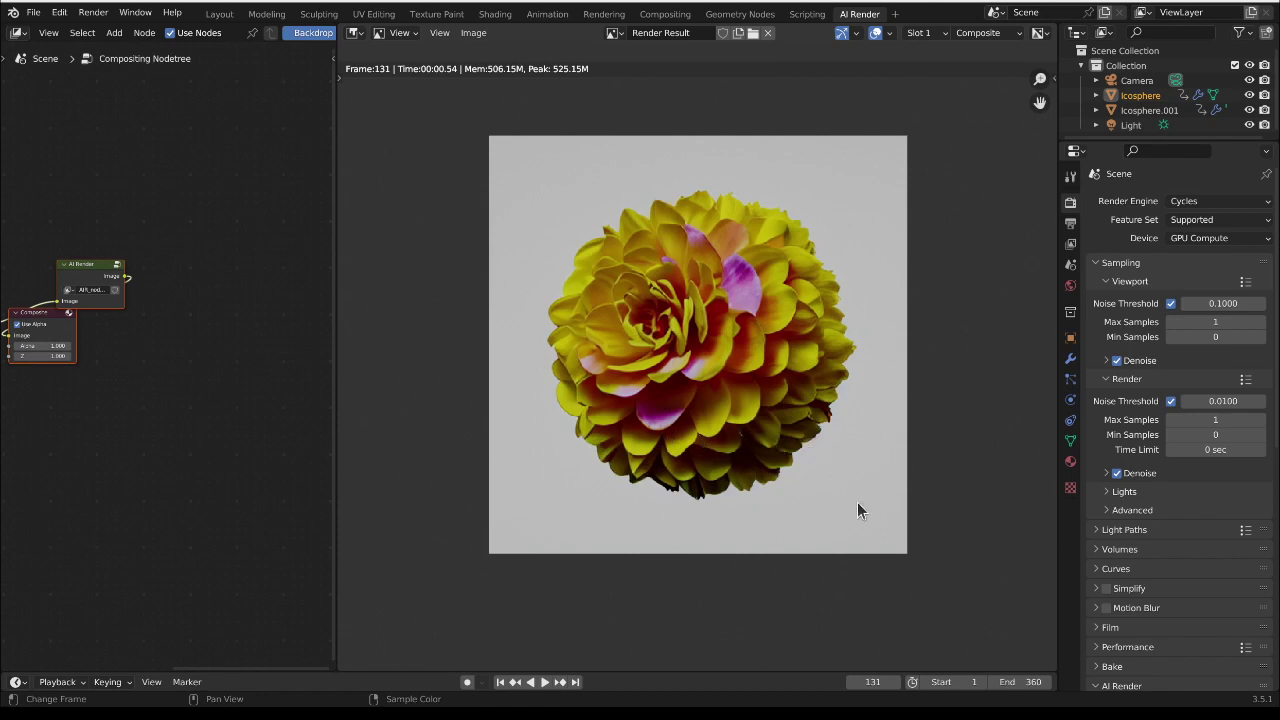
pyautogui.scroll(-10, 1178, 548)
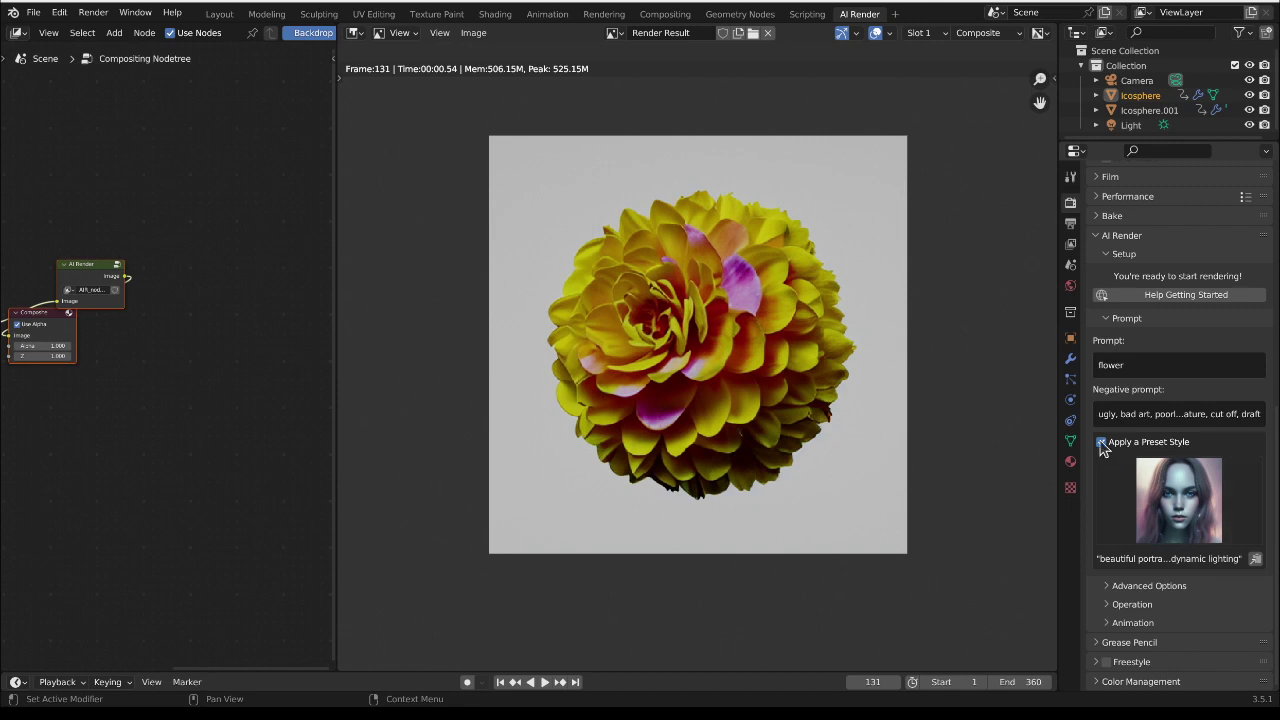
# Step: Set the AI Render sampler to DDIM and the image similarity to 0.70 in the advanced options
pyautogui.click(1126, 588)
pyautogui.scroll(-3, 1126, 590)
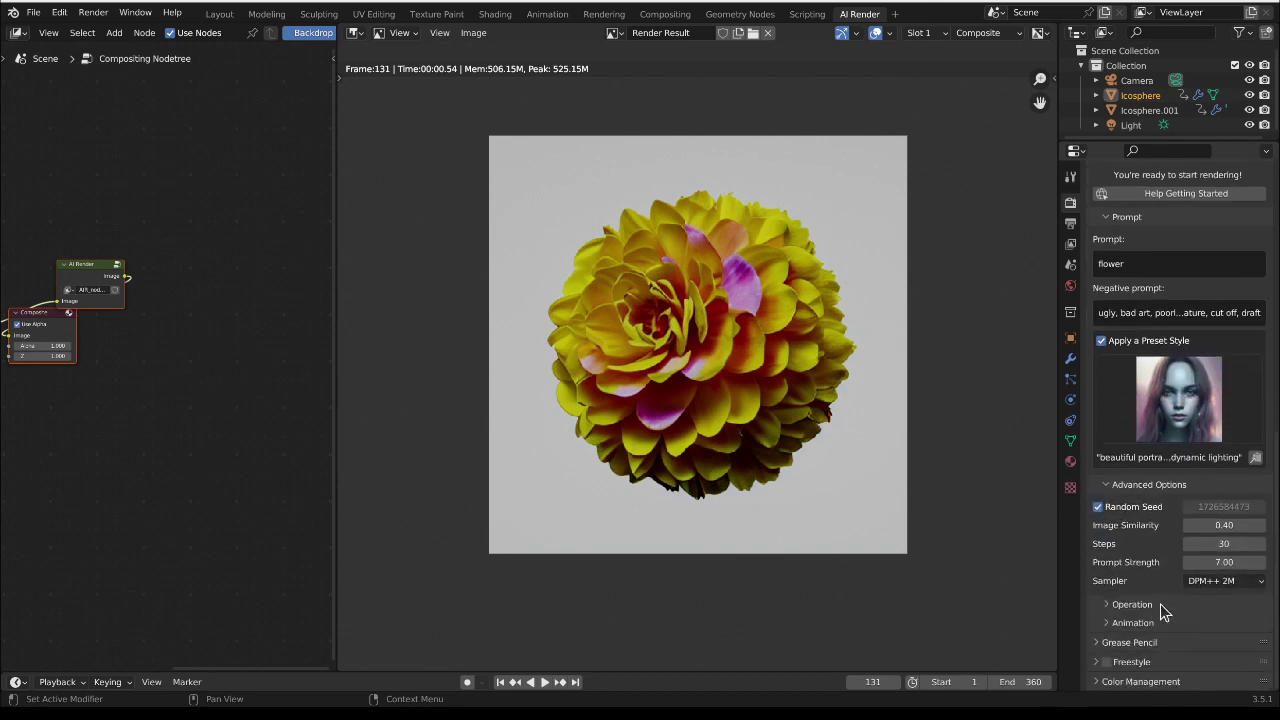
pyautogui.click(1203, 583)
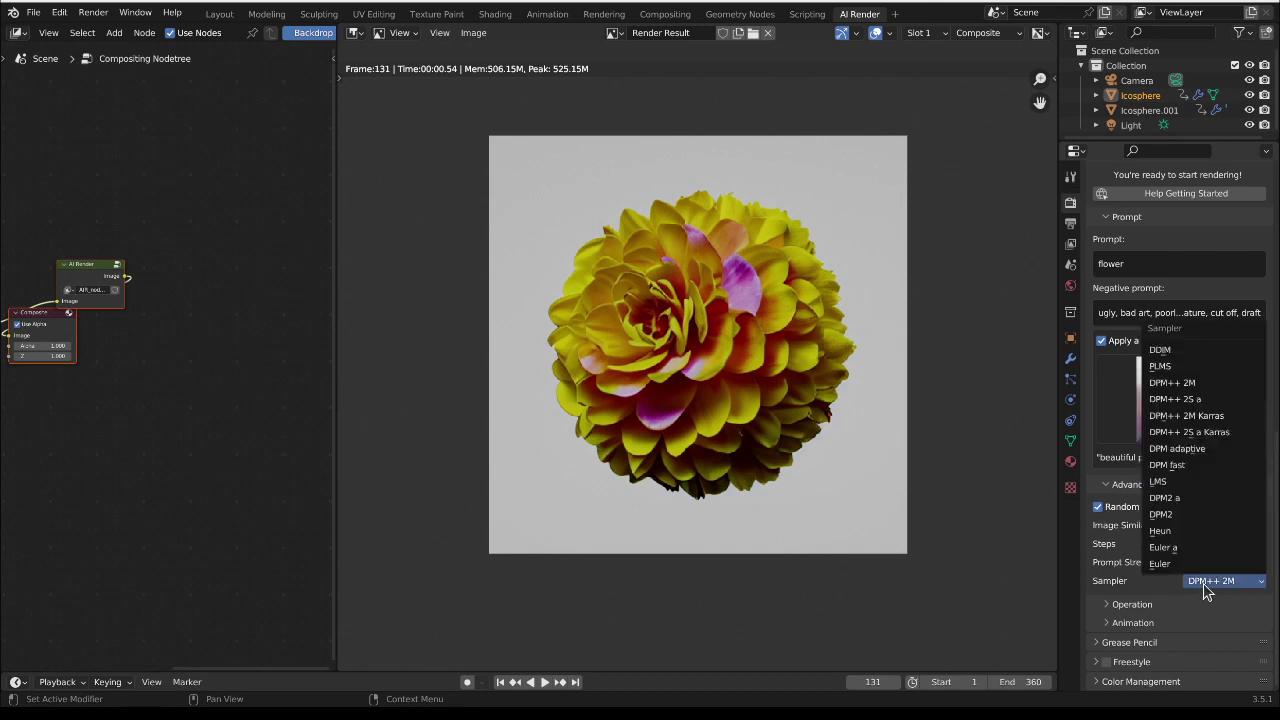
pyautogui.click(1170, 353)
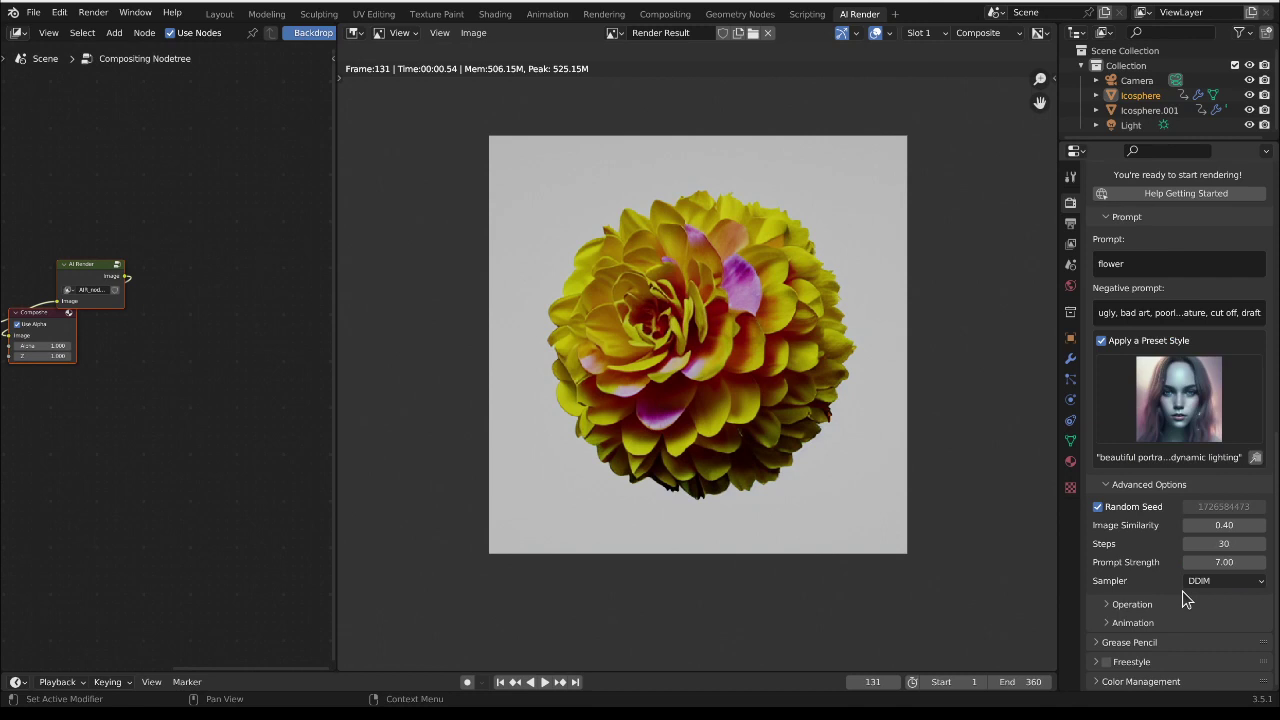
pyautogui.click(1195, 526)
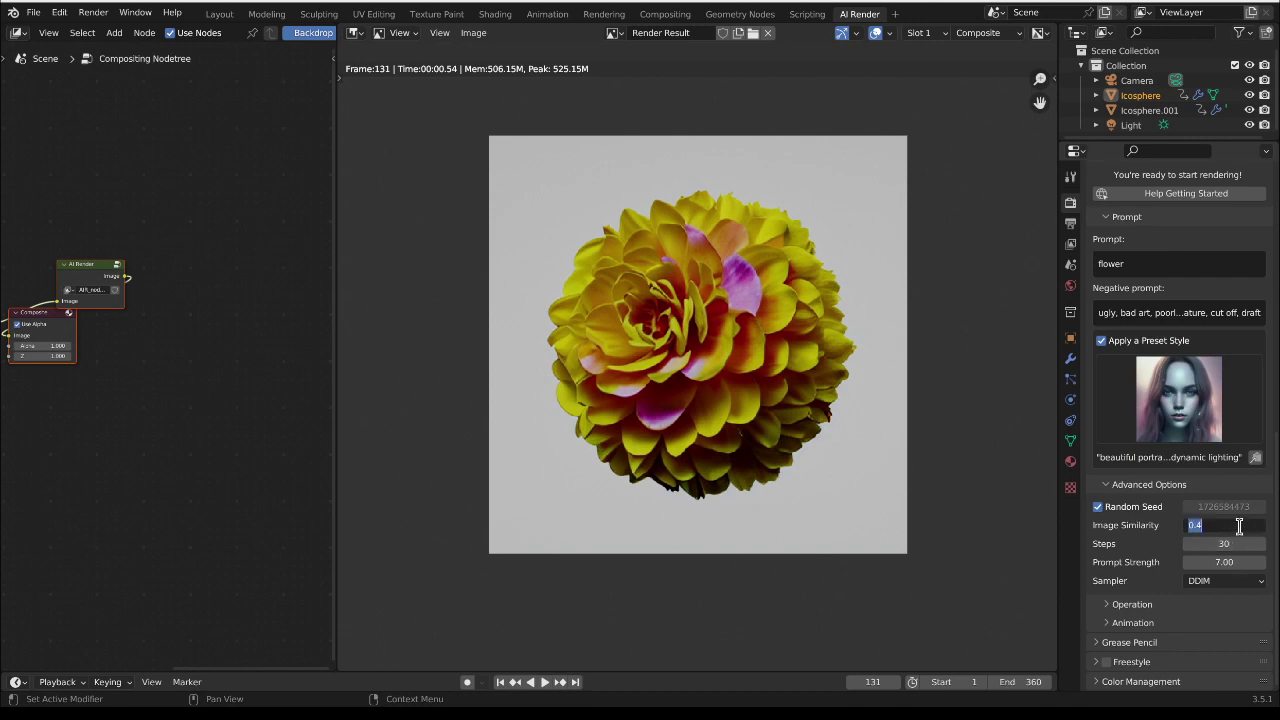
pyautogui.press('Return')
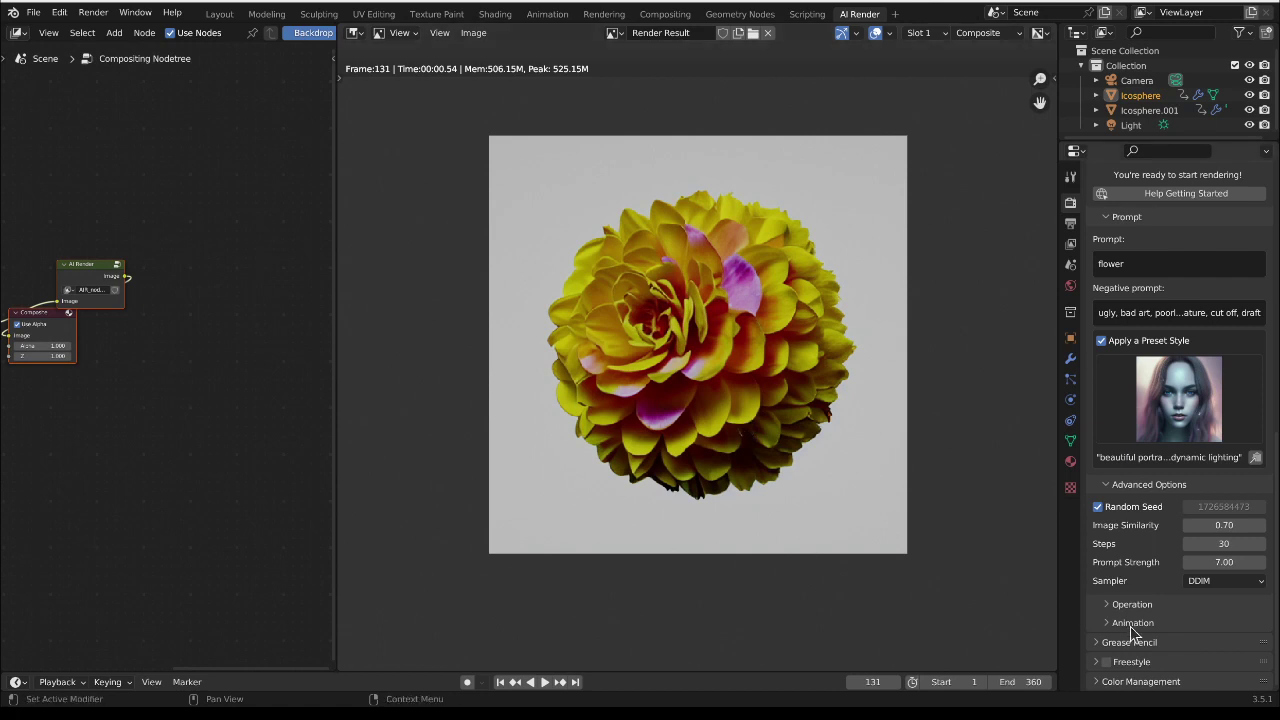
# Step: Enlarge the timeline and turn on automatic saving of the AI Render 'After' images into the TRY folder
pyautogui.moveTo(822, 674); pyautogui.dragTo(823, 631)
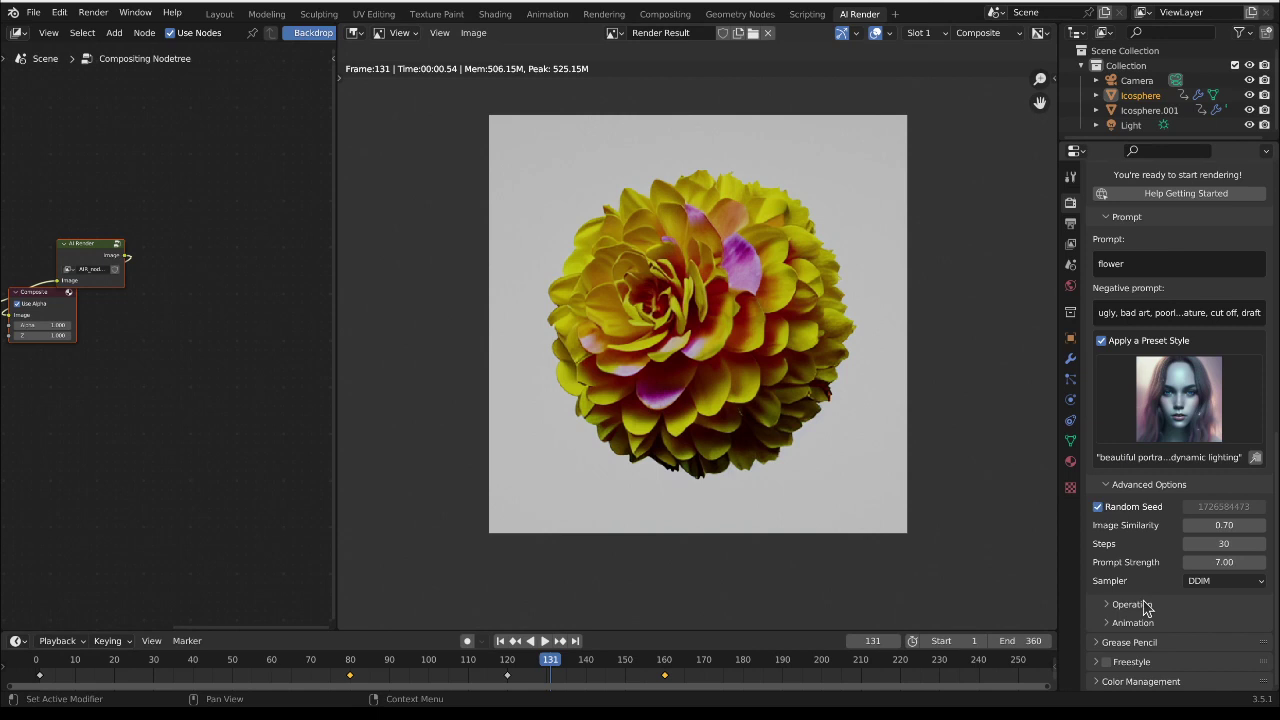
pyautogui.click(1110, 604)
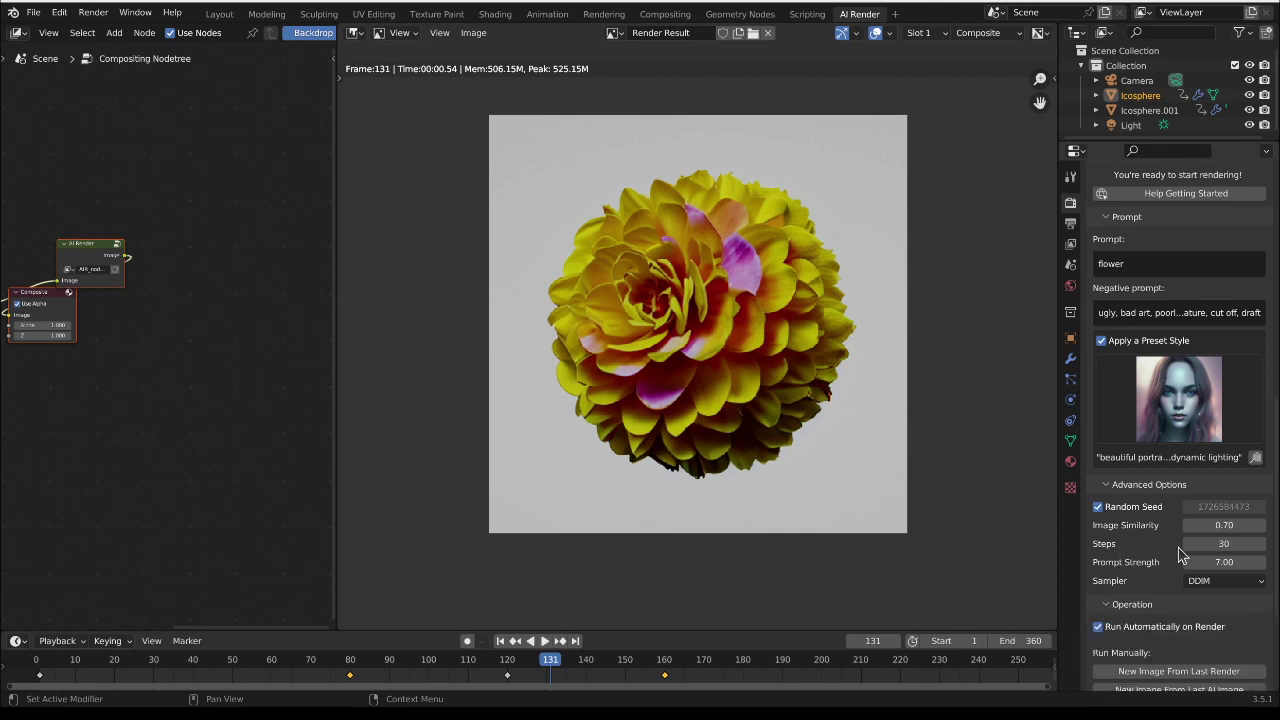
pyautogui.scroll(-5, 1110, 610)
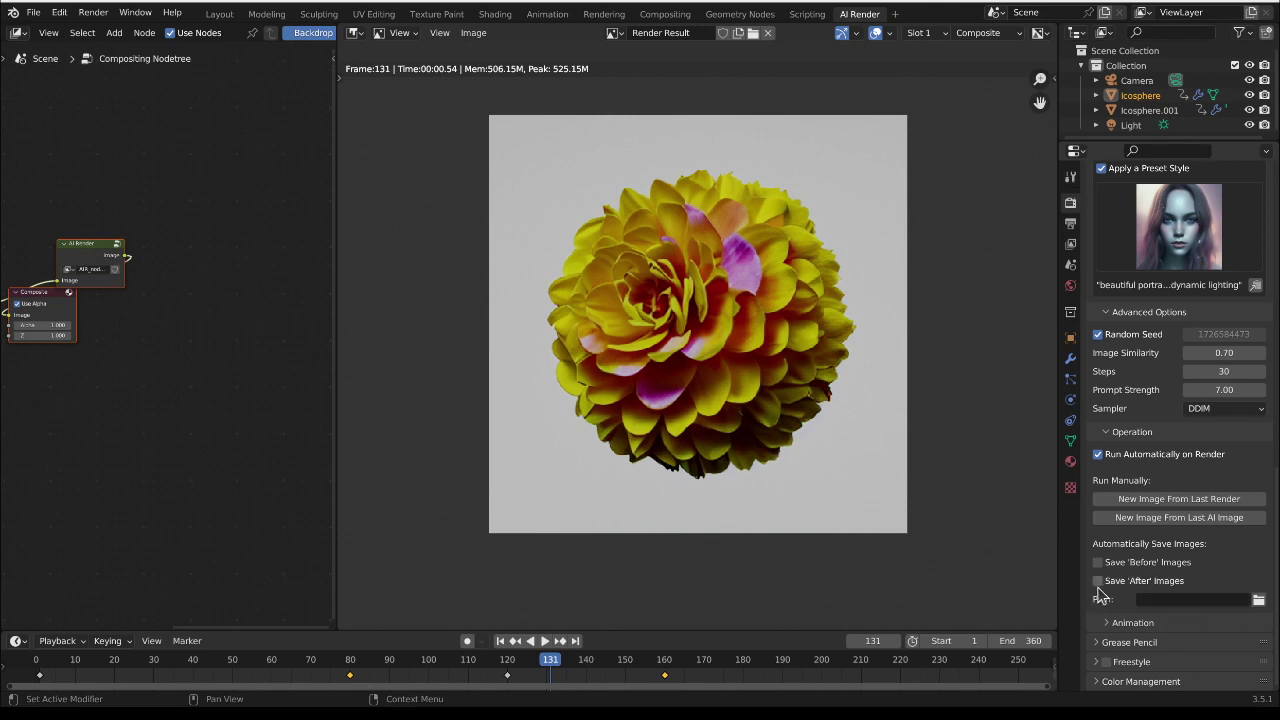
pyautogui.click(1098, 581)
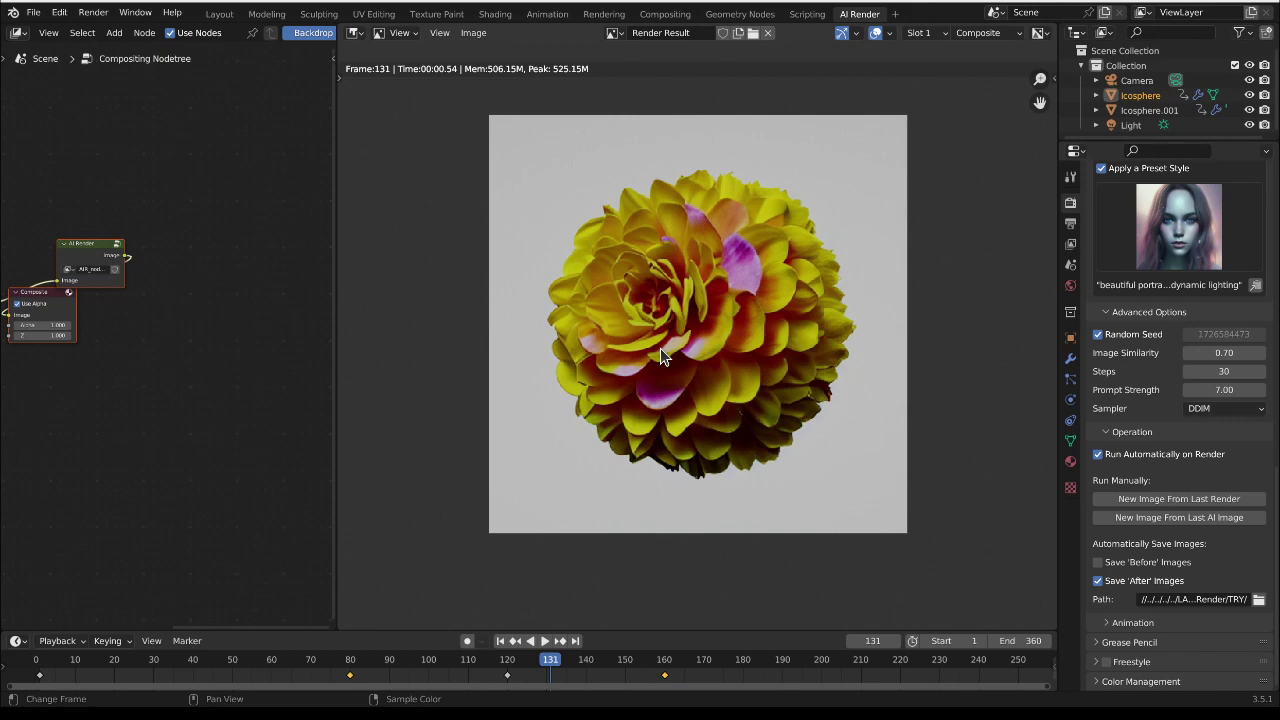
# Step: Render frame 131 five times with random seeds and compare the generated flower images
pyautogui.press('F12')
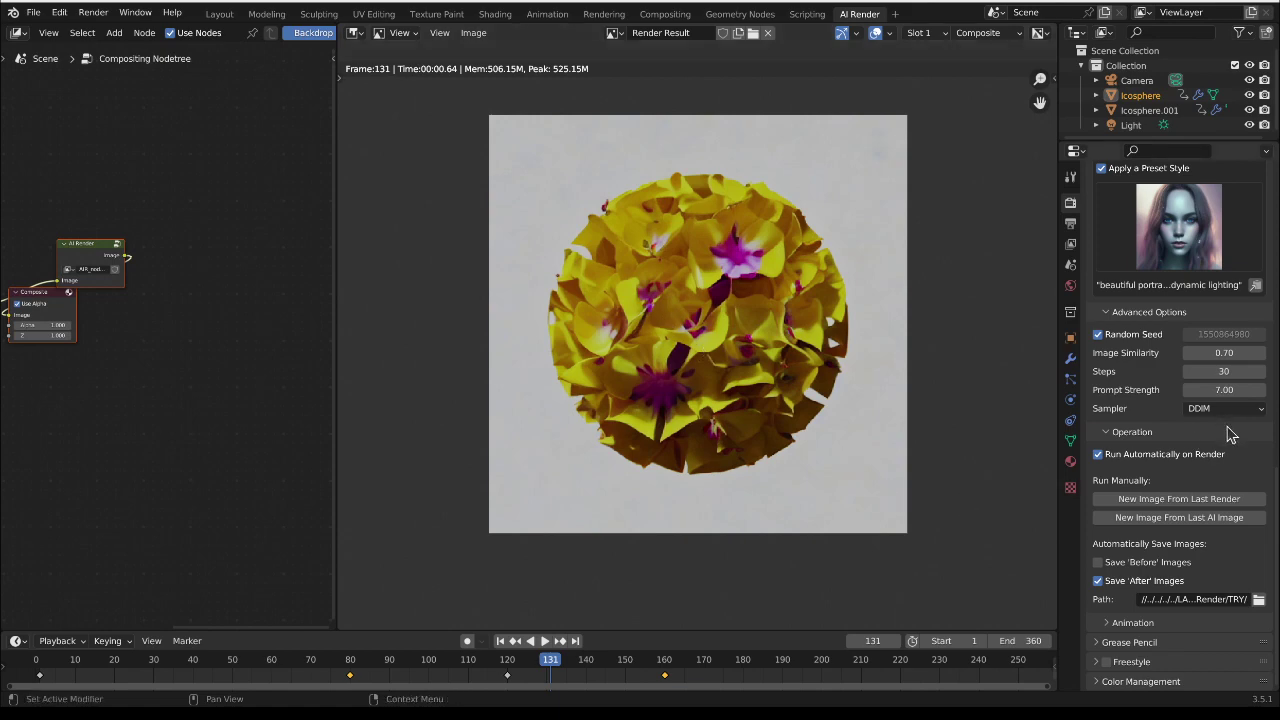
pyautogui.press('F12')
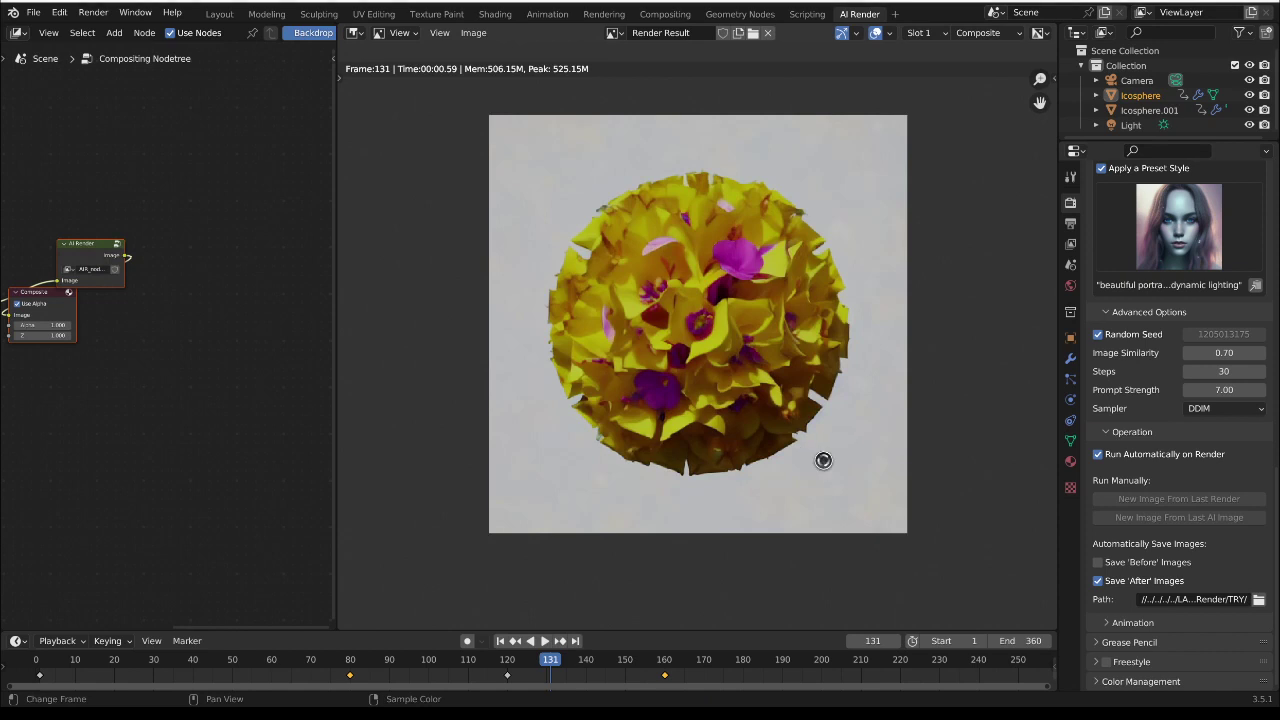
pyautogui.press('F12')
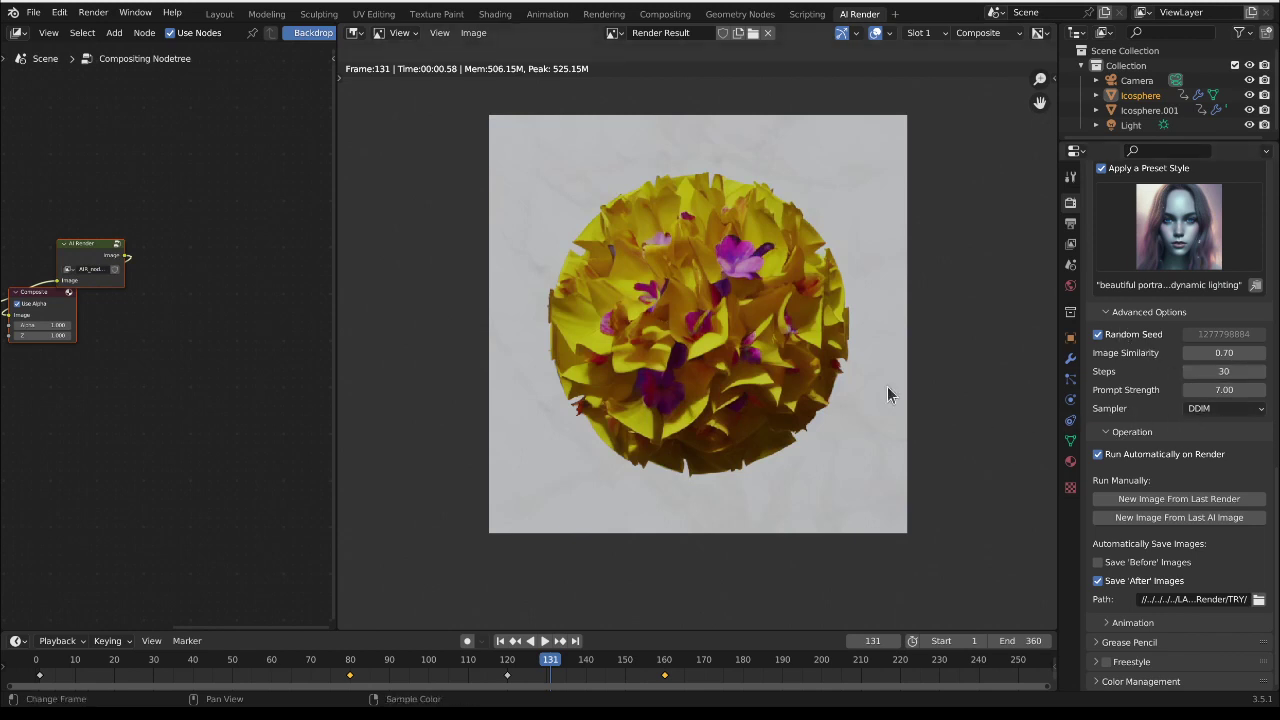
pyautogui.press('F12')
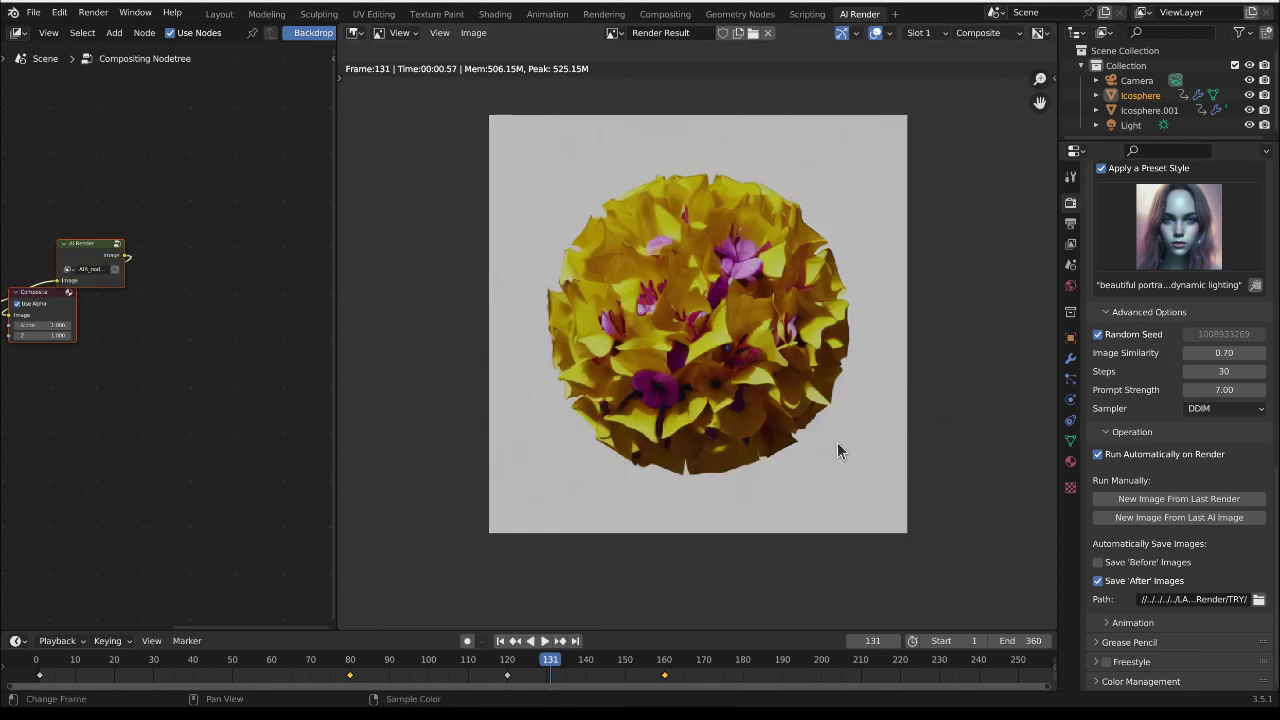
pyautogui.press('F12')
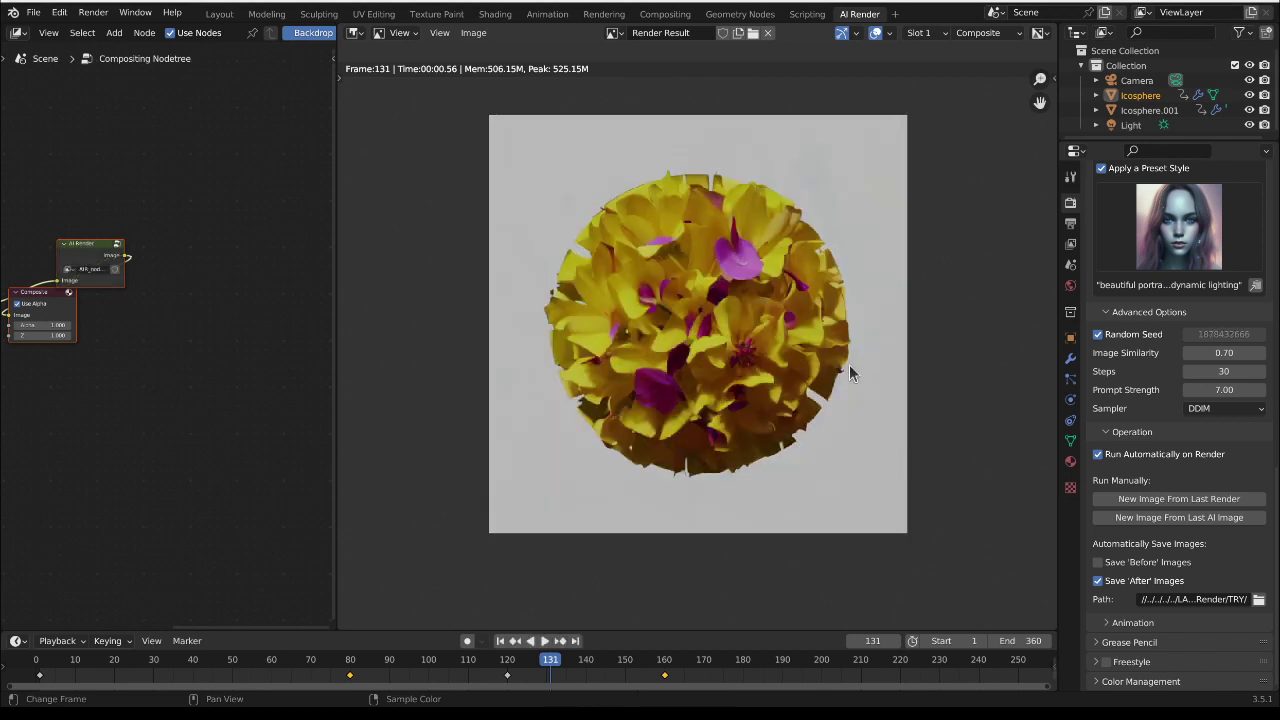
# Step: Re-render frame 131 with an image similarity of 0.65 and keep its seed by turning off Random Seed
pyautogui.click(1229, 353)
pyautogui.write('.65')
pyautogui.press('Return')
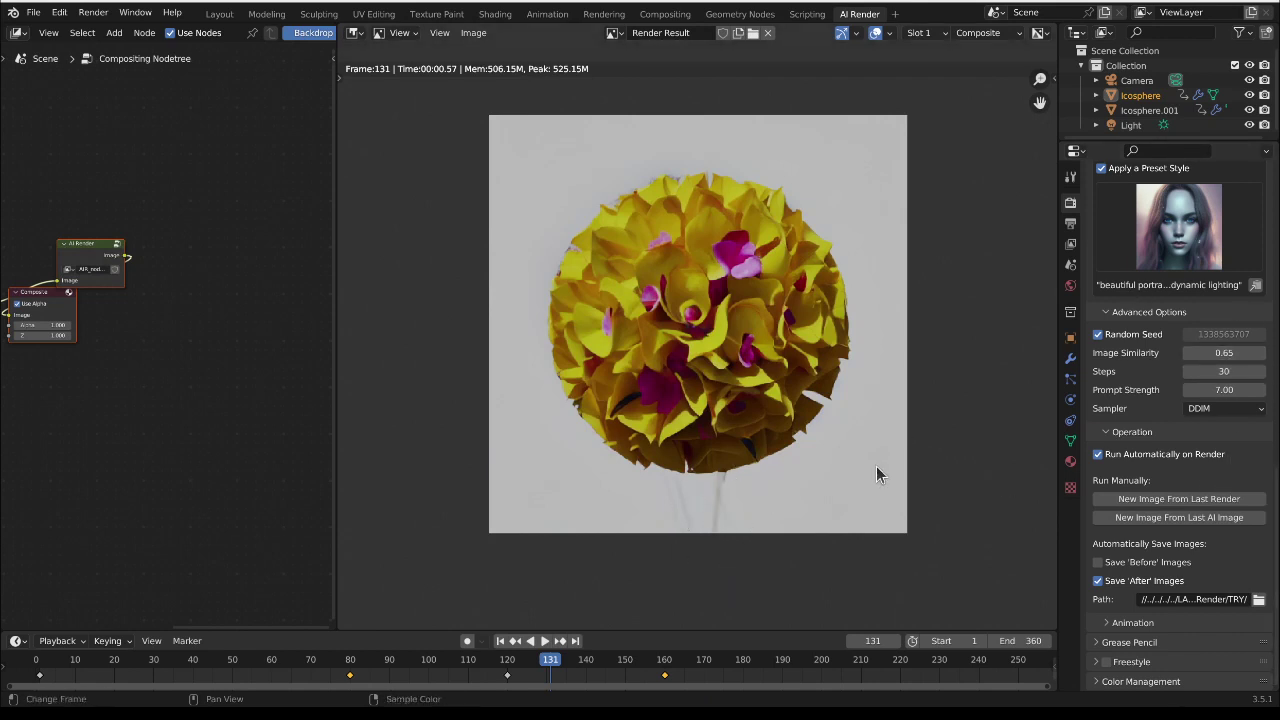
pyautogui.click(1097, 334)
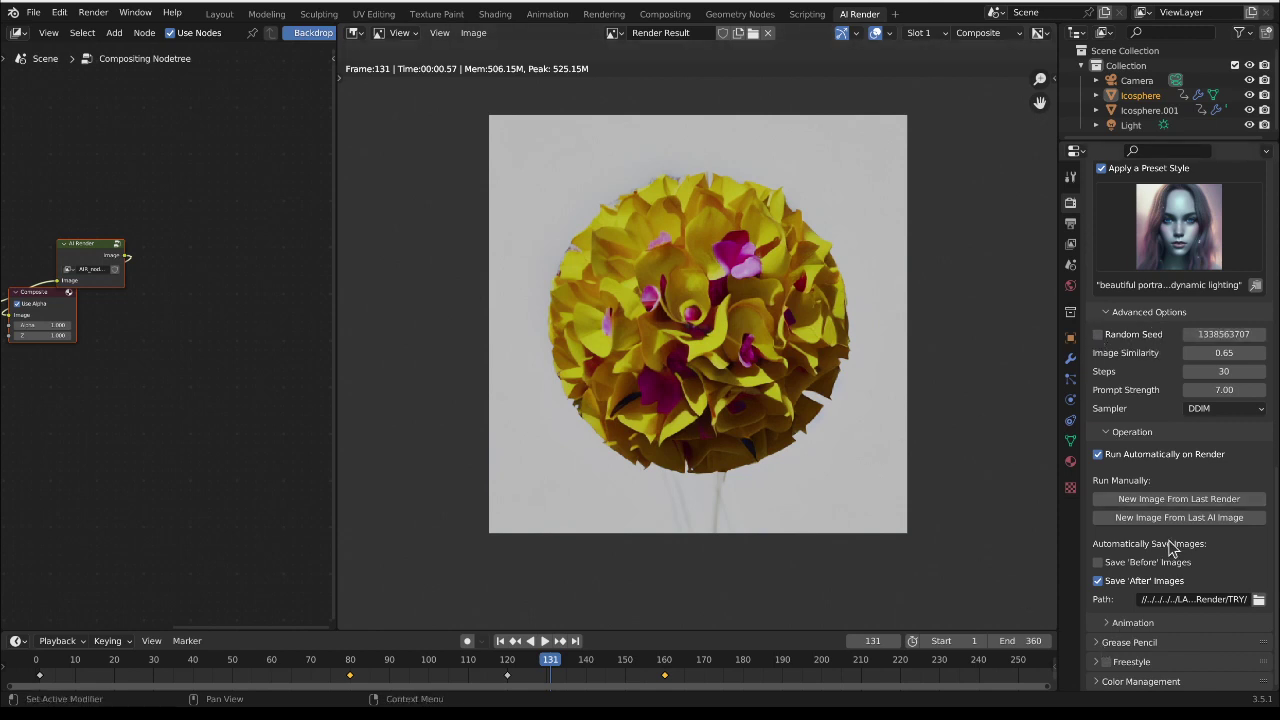
# Step: Set the AI Render animation output path to //RENDER/flower/ and save the project file
pyautogui.click(1122, 622)
pyautogui.scroll(-5, 1201, 507)
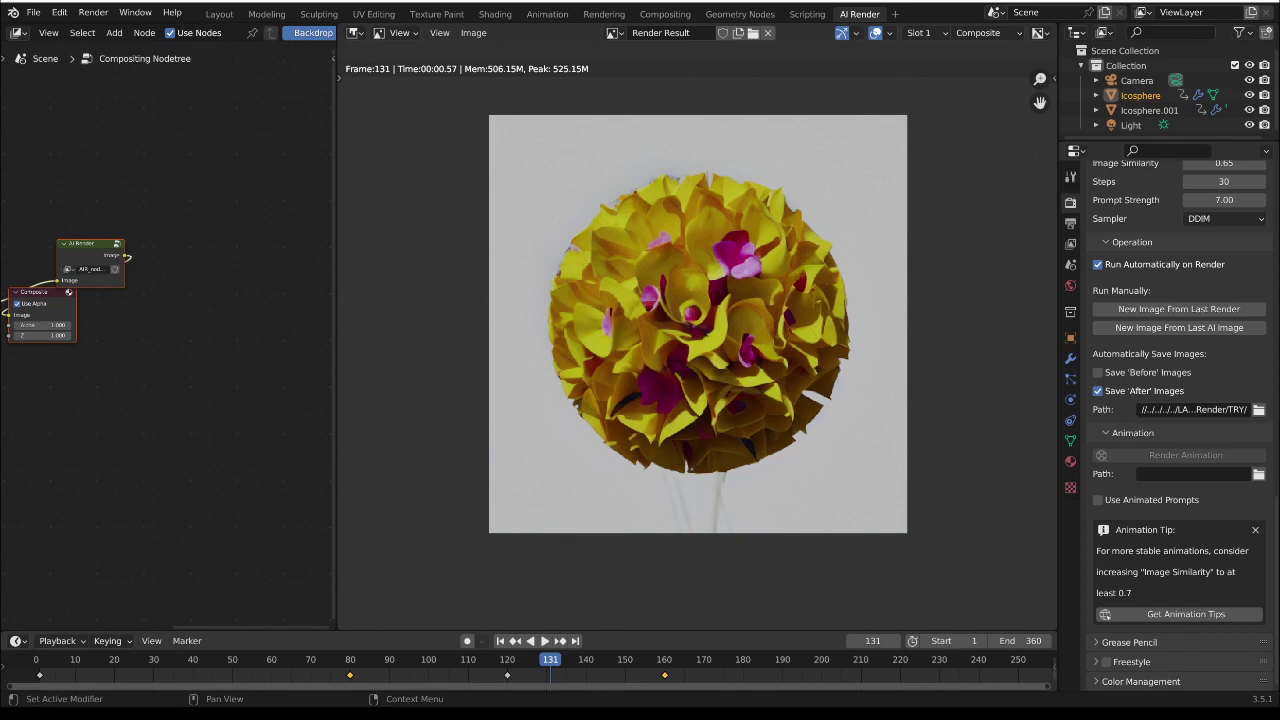
pyautogui.click(999, 652)
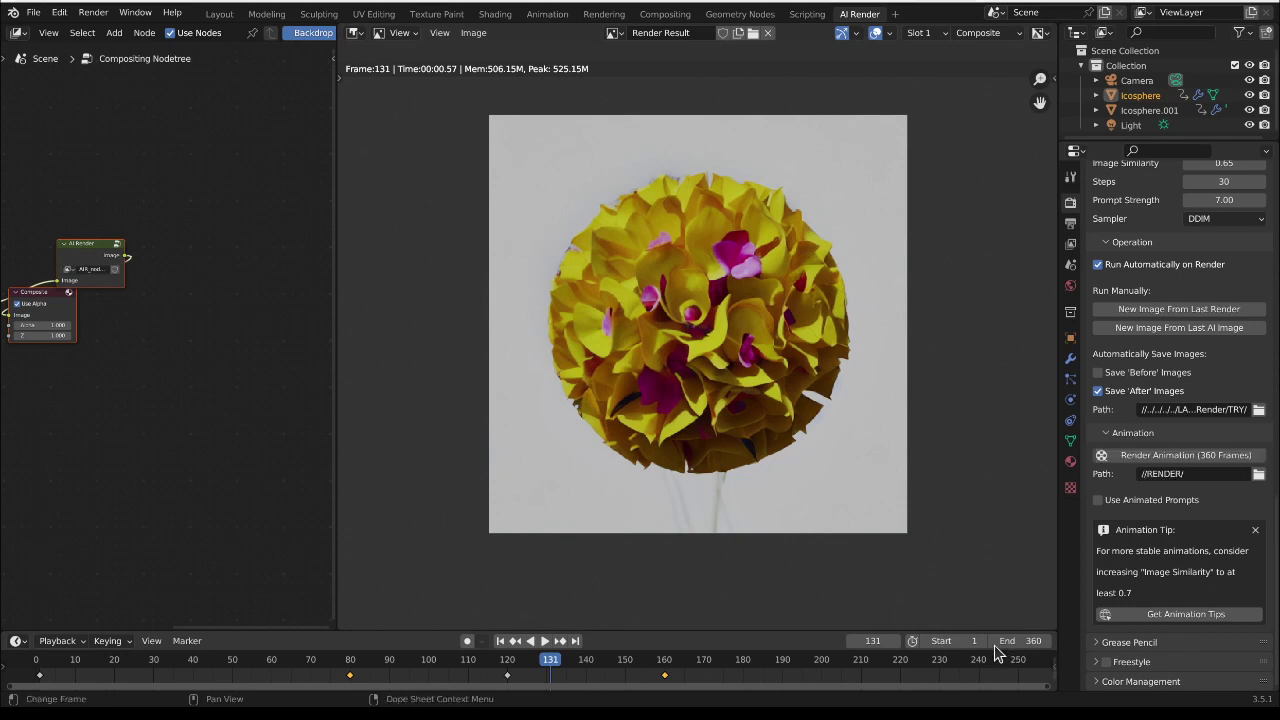
pyautogui.click(1259, 475)
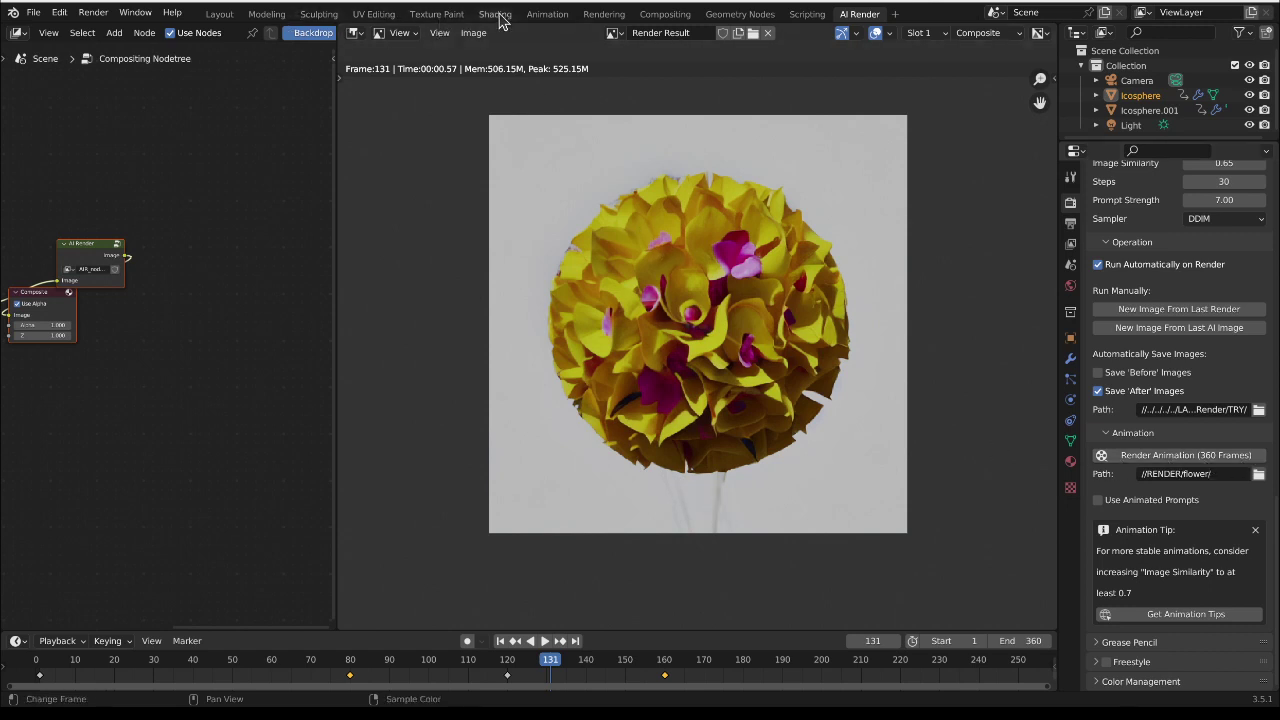
pyautogui.hotkey('ctrl', 's')
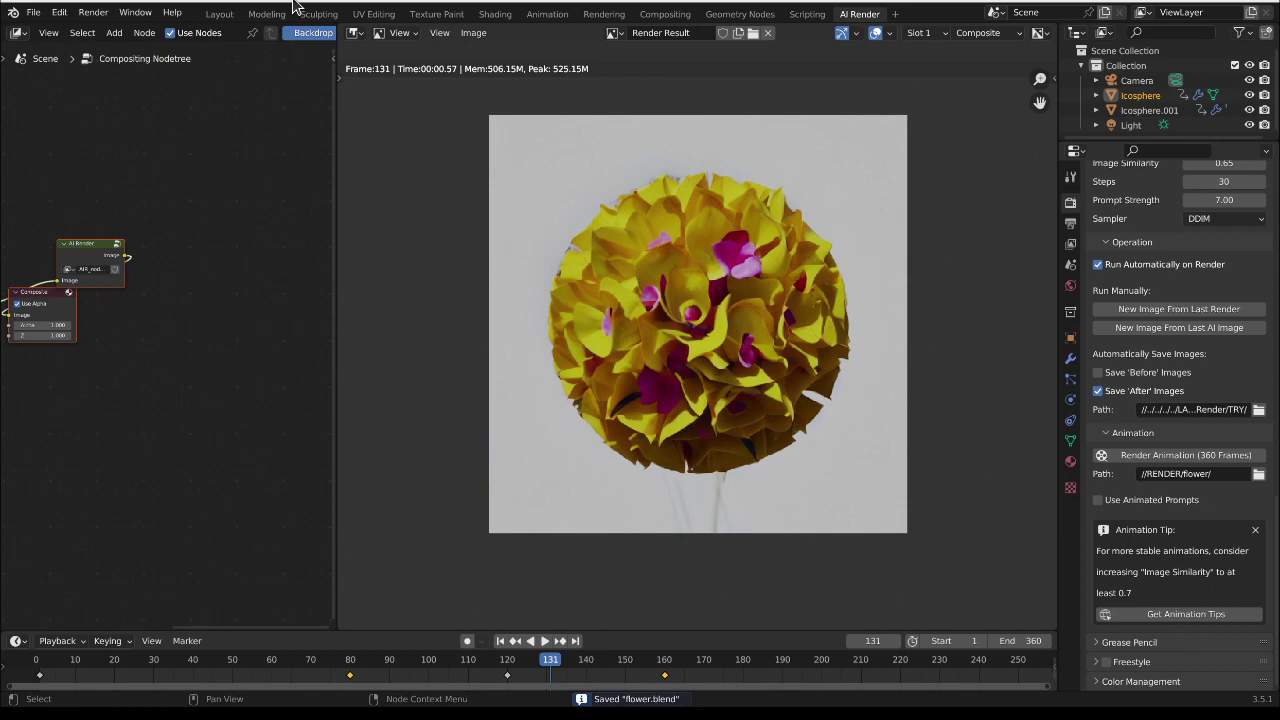
# Step: Add a Bezier curve in the Geometry Nodes workspace and move it just below the yellow icosphere, about 5.05 m down in Z
pyautogui.click(740, 14)
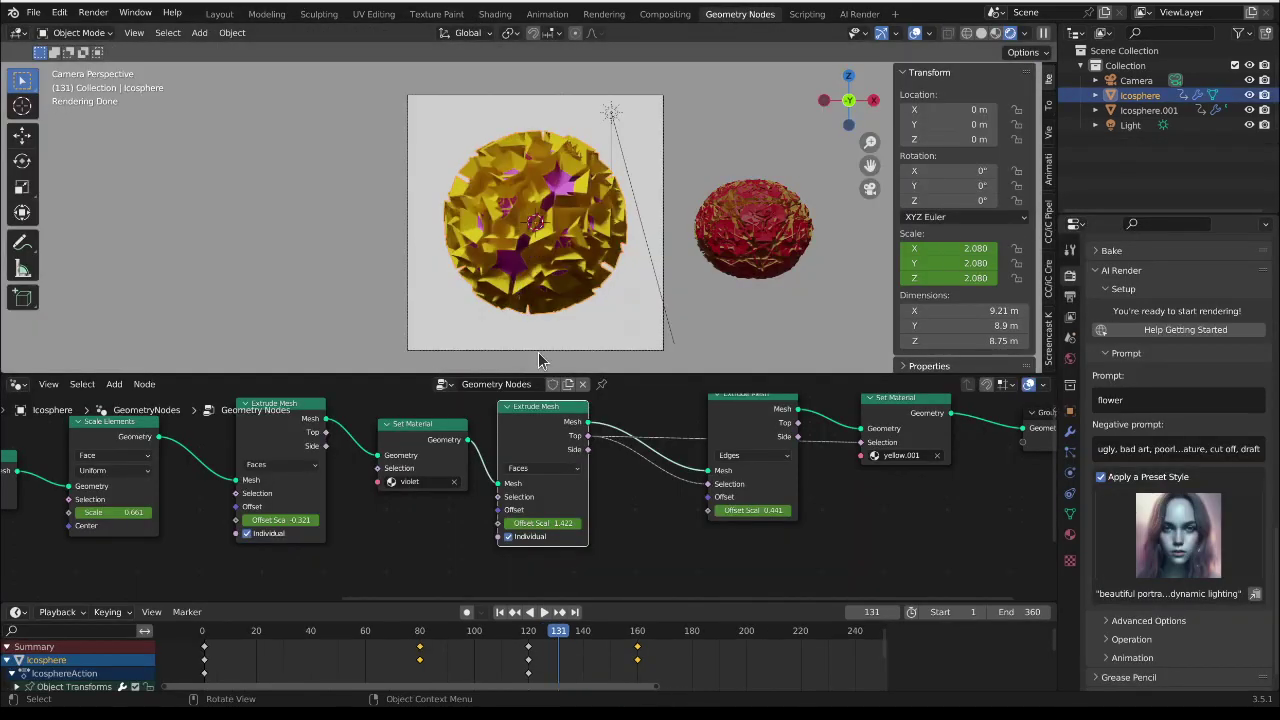
pyautogui.hotkey('shift', 'a')
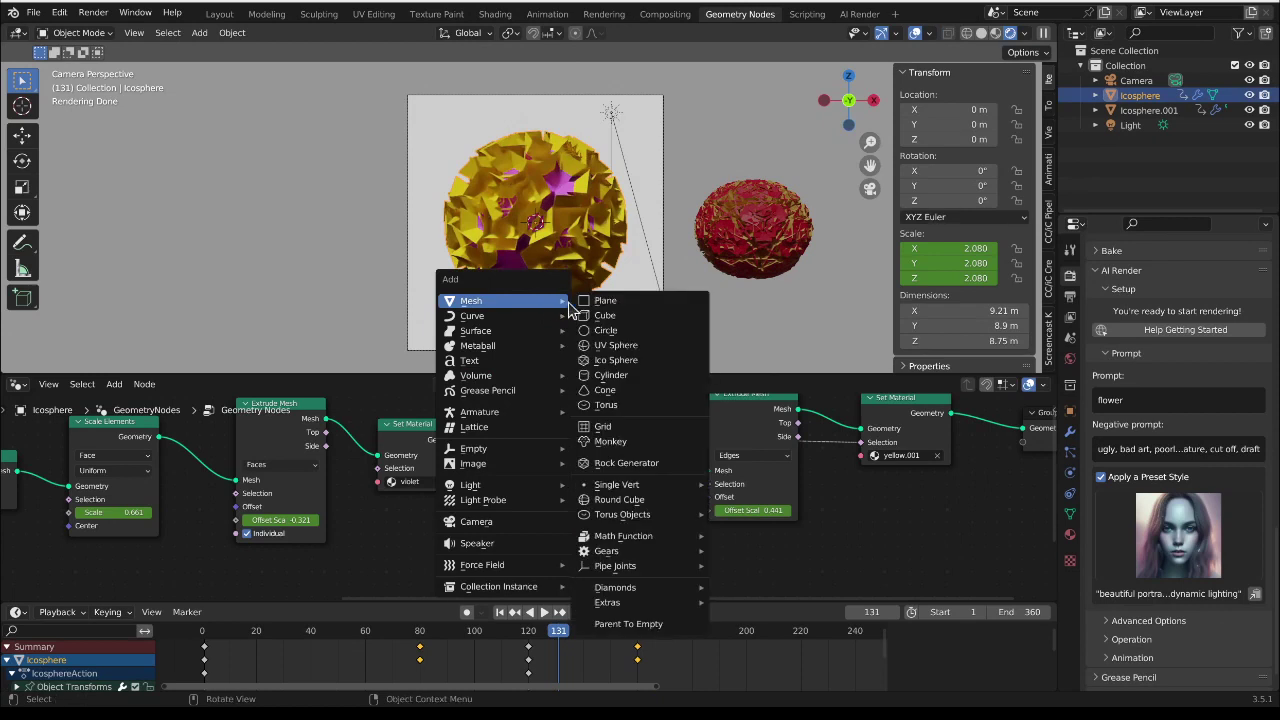
pyautogui.moveTo(531, 328)
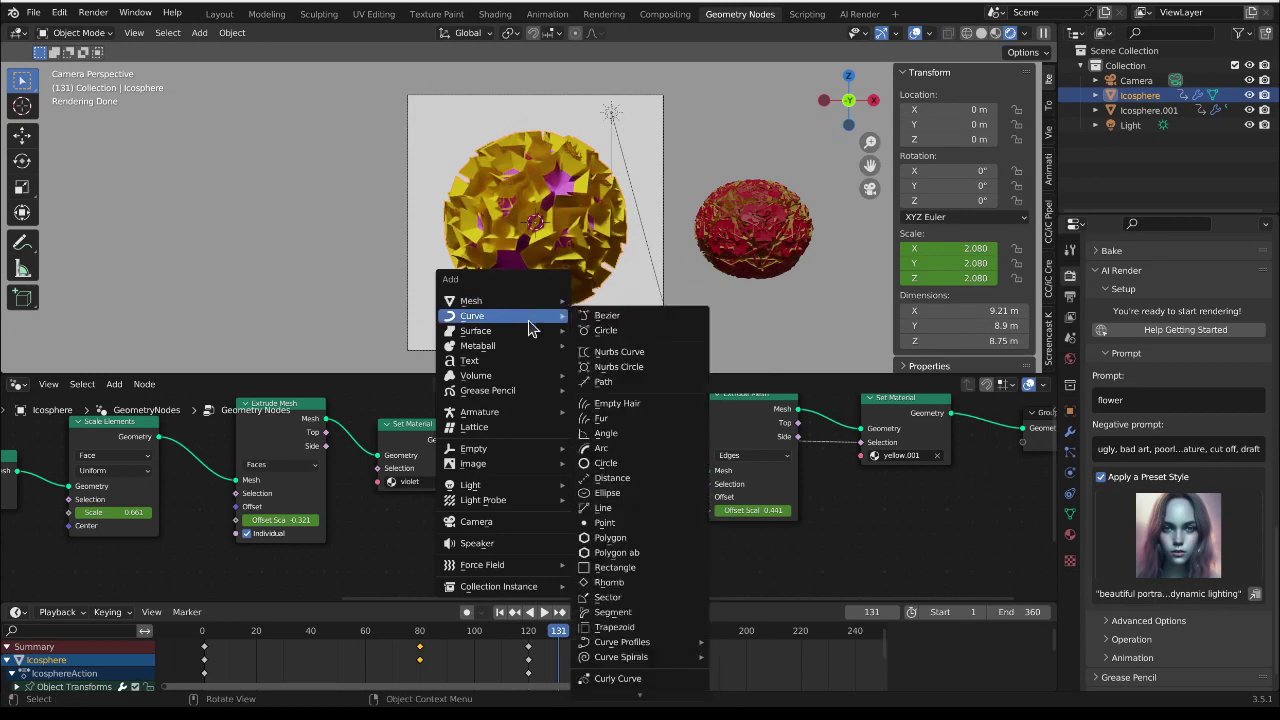
pyautogui.click(605, 315)
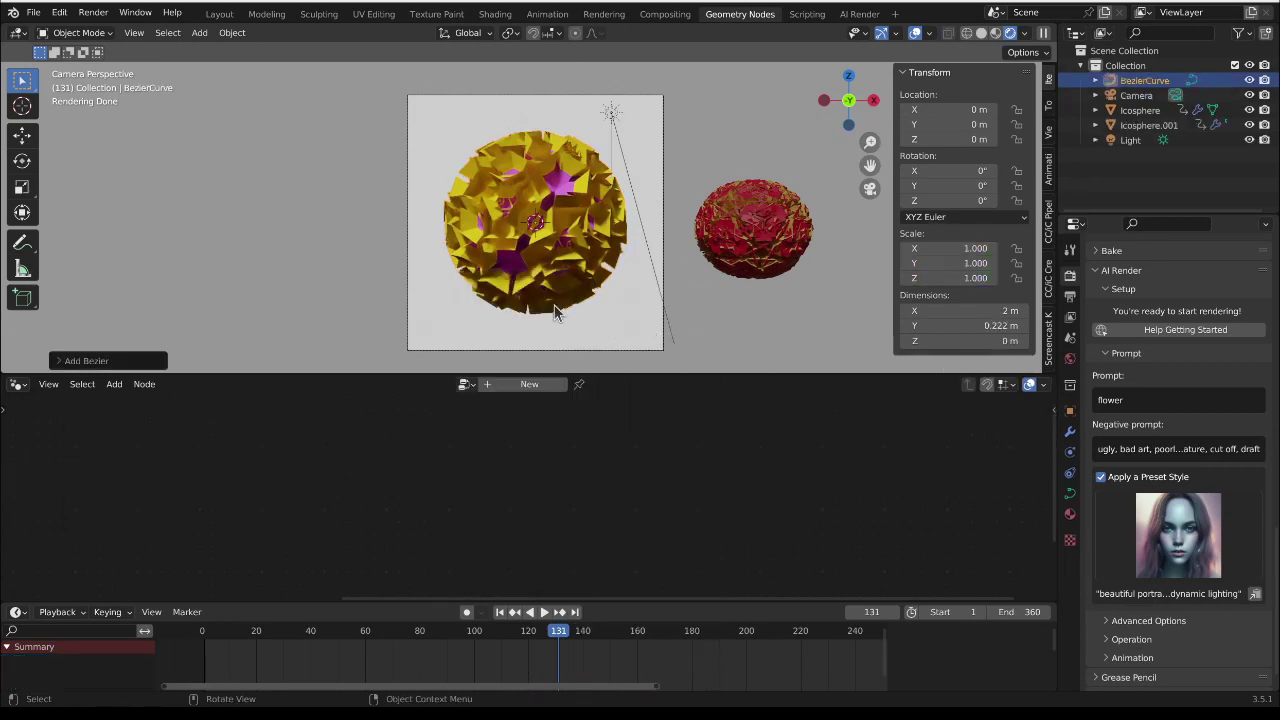
pyautogui.press('g')
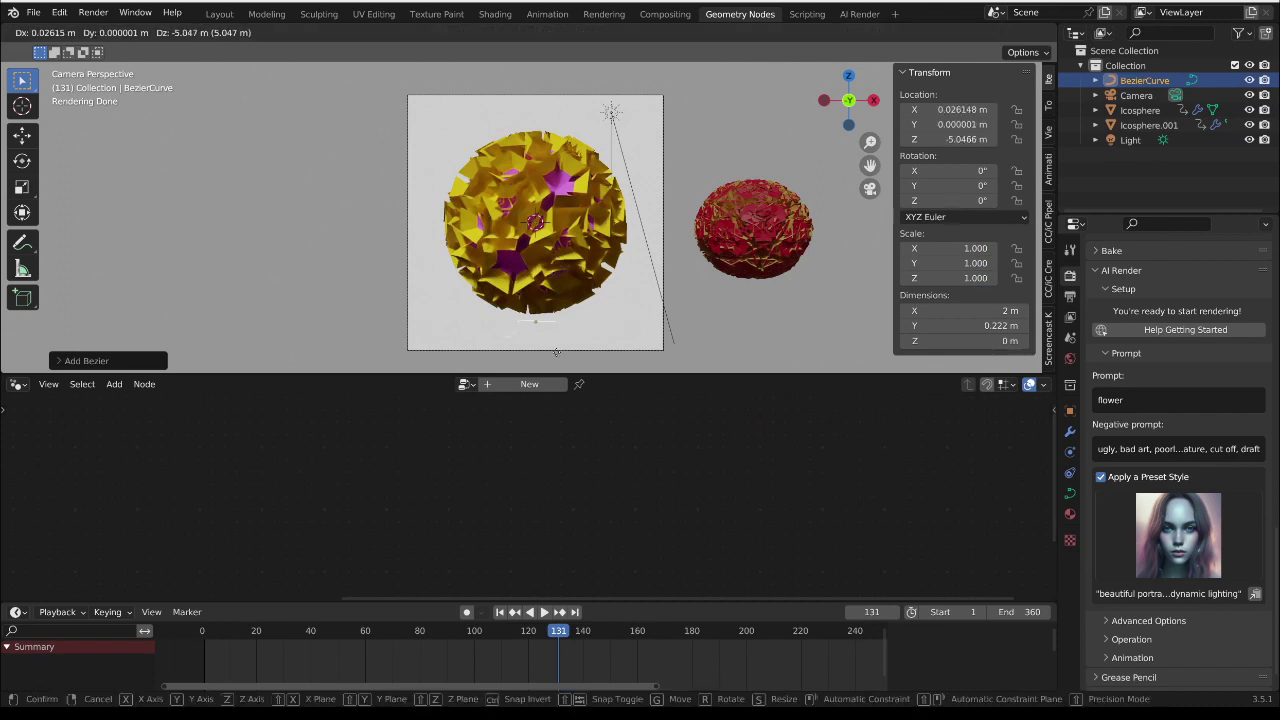
pyautogui.click(590, 341)
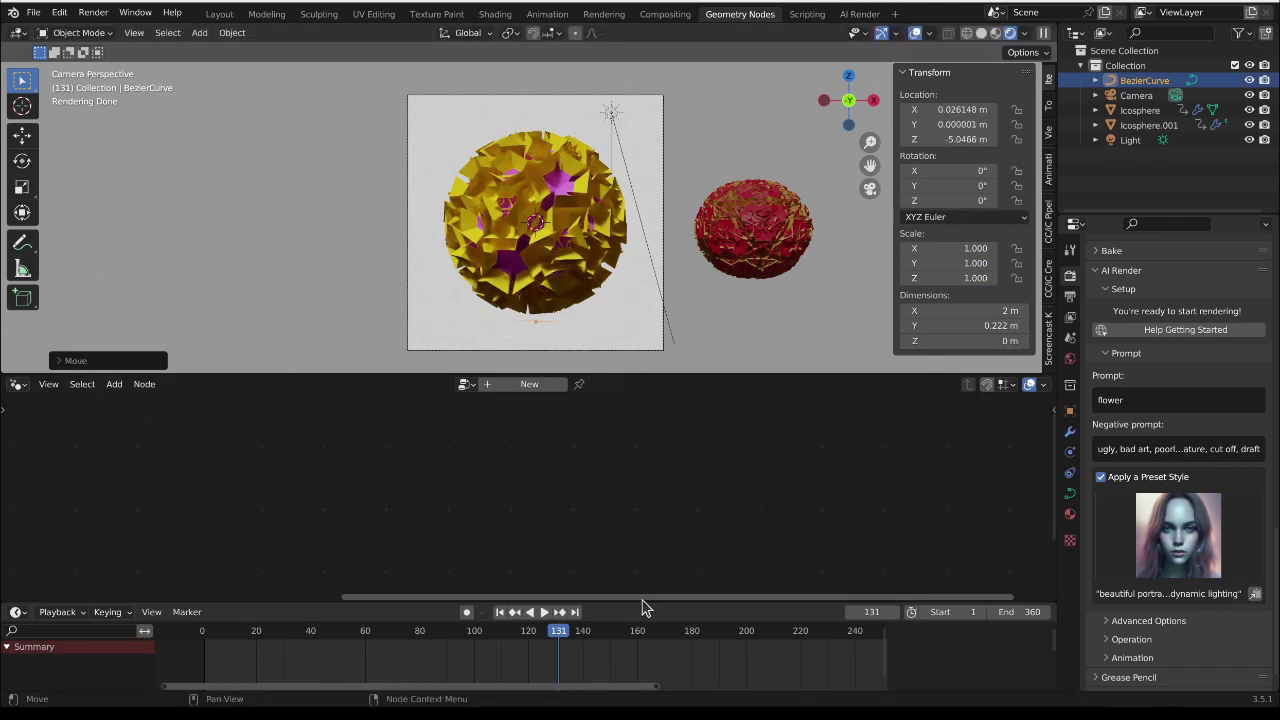
# Step: Reshape the Bezier curve into a vertical stem about 8.13 m tall by moving one end inside the flower and the other below the frame
pyautogui.moveTo(640, 600); pyautogui.dragTo(639, 682)
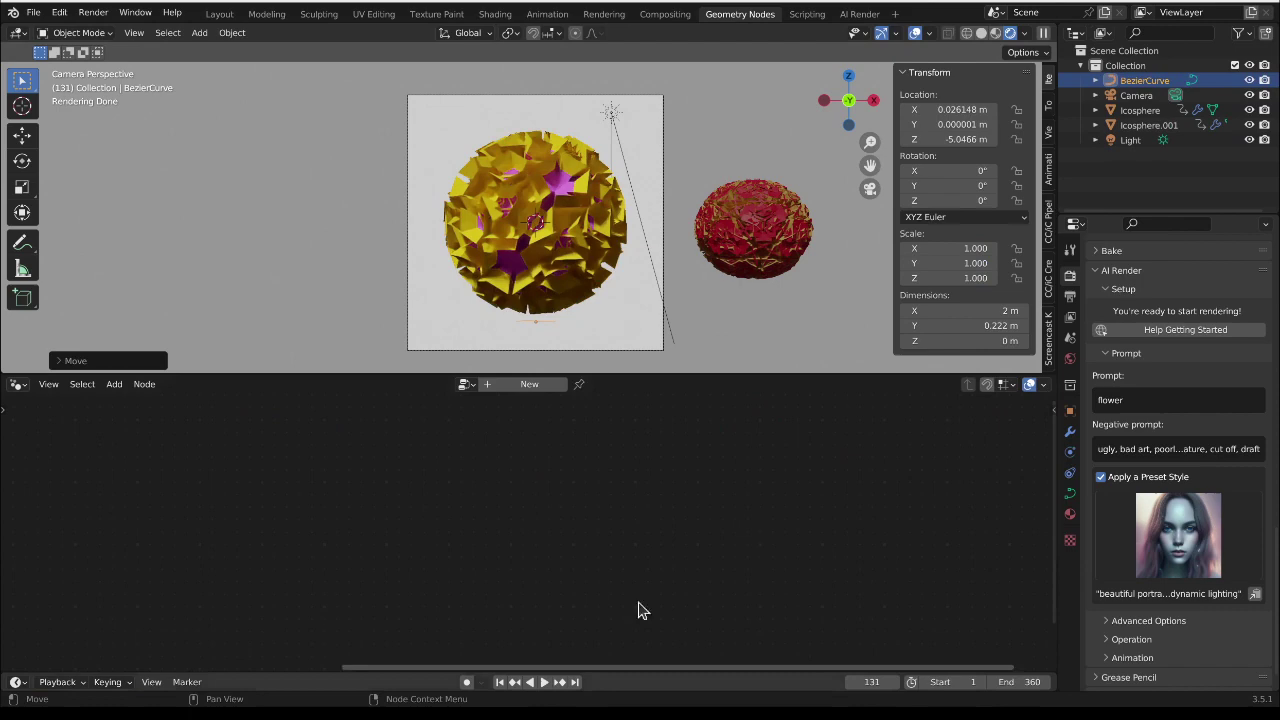
pyautogui.moveTo(705, 377); pyautogui.dragTo(705, 405)
pyautogui.scroll(4, 530, 340)
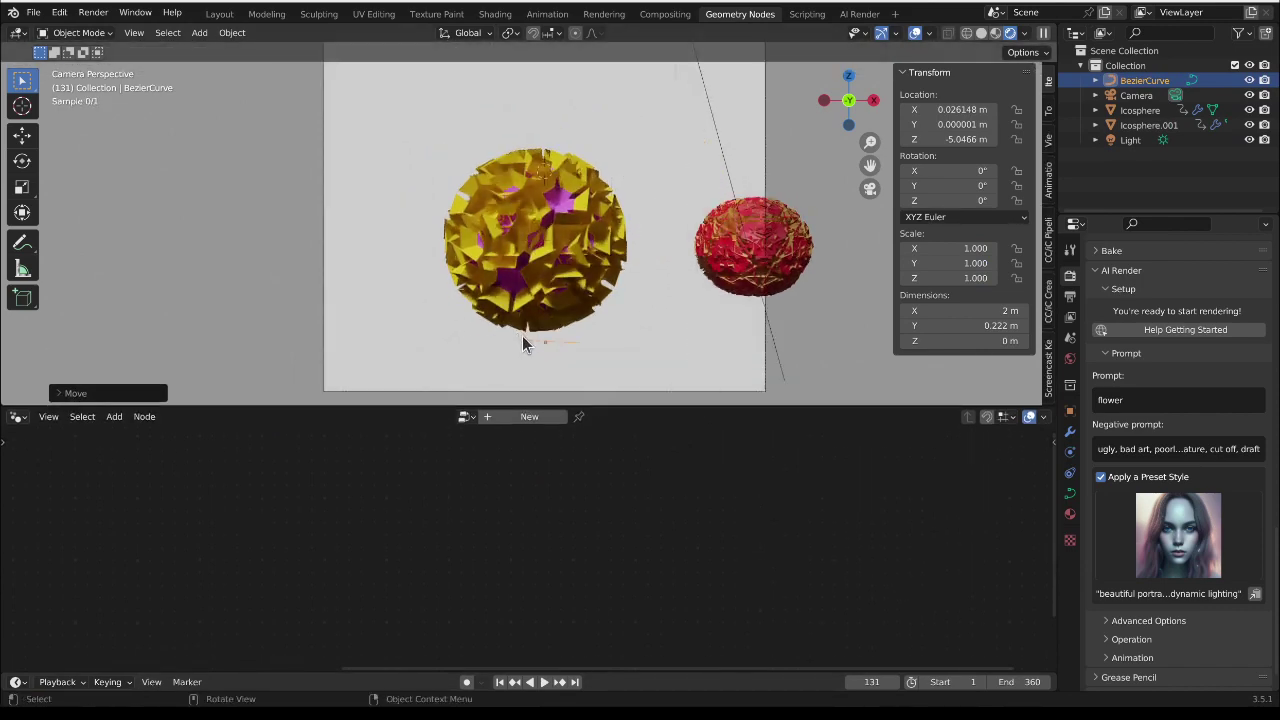
pyautogui.scroll(-4, 559, 346)
pyautogui.press('Tab')
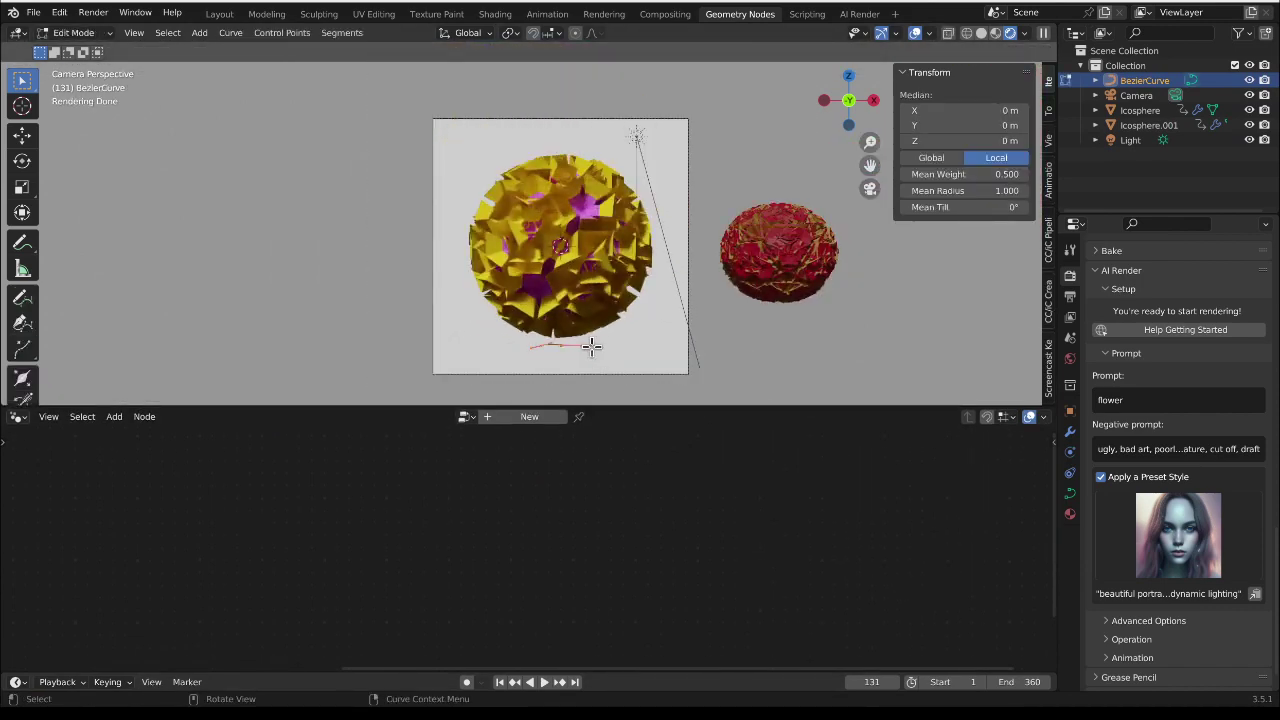
pyautogui.click(595, 347)
pyautogui.moveTo(592, 349); pyautogui.dragTo(567, 270)
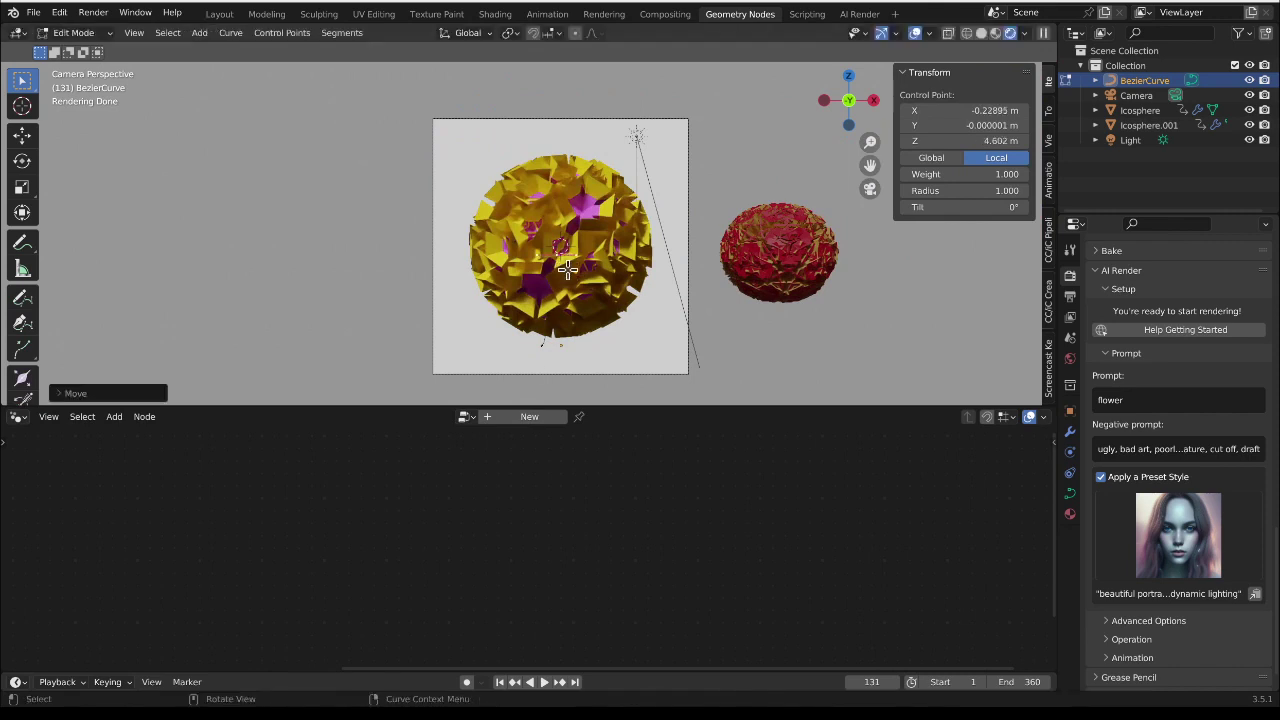
pyautogui.moveTo(541, 345); pyautogui.dragTo(583, 397)
pyautogui.press('Tab')
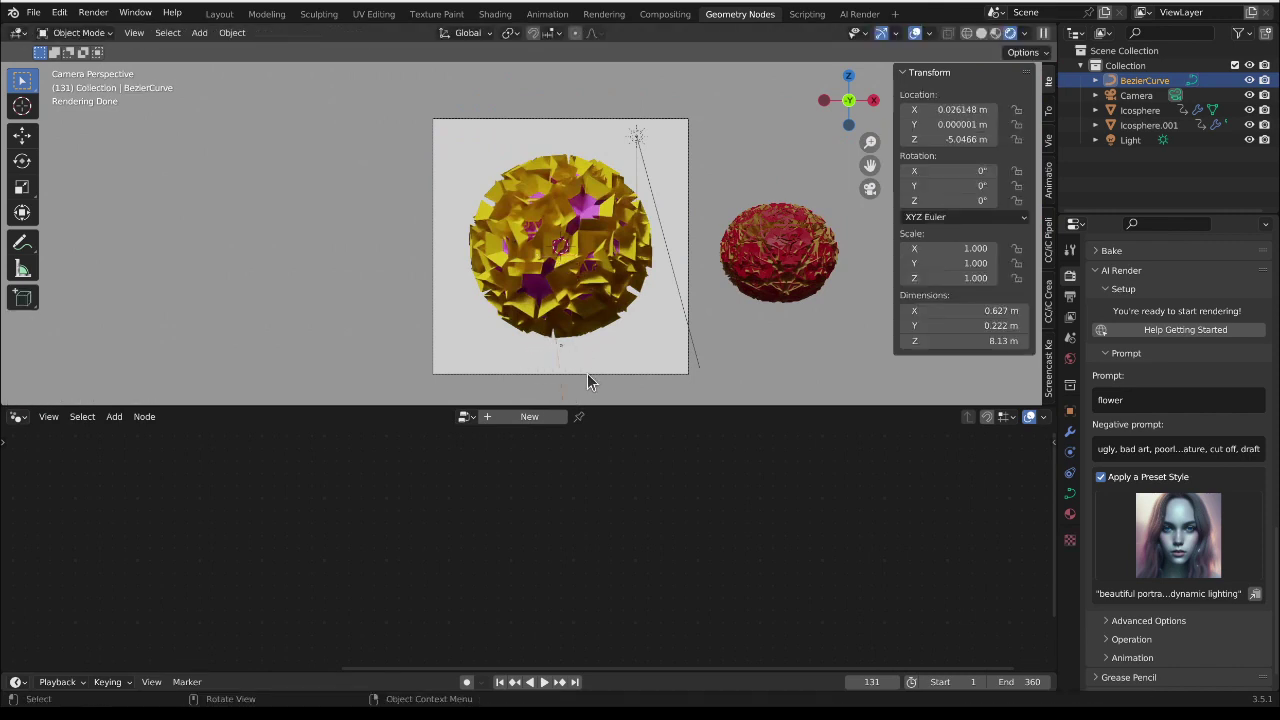
# Step: Create a new geometry node tree for the stem curve
pyautogui.keyDown('shift'); pyautogui.moveTo(587, 373); pyautogui.dragTo(569, 285, button='middle'); pyautogui.keyUp('shift')
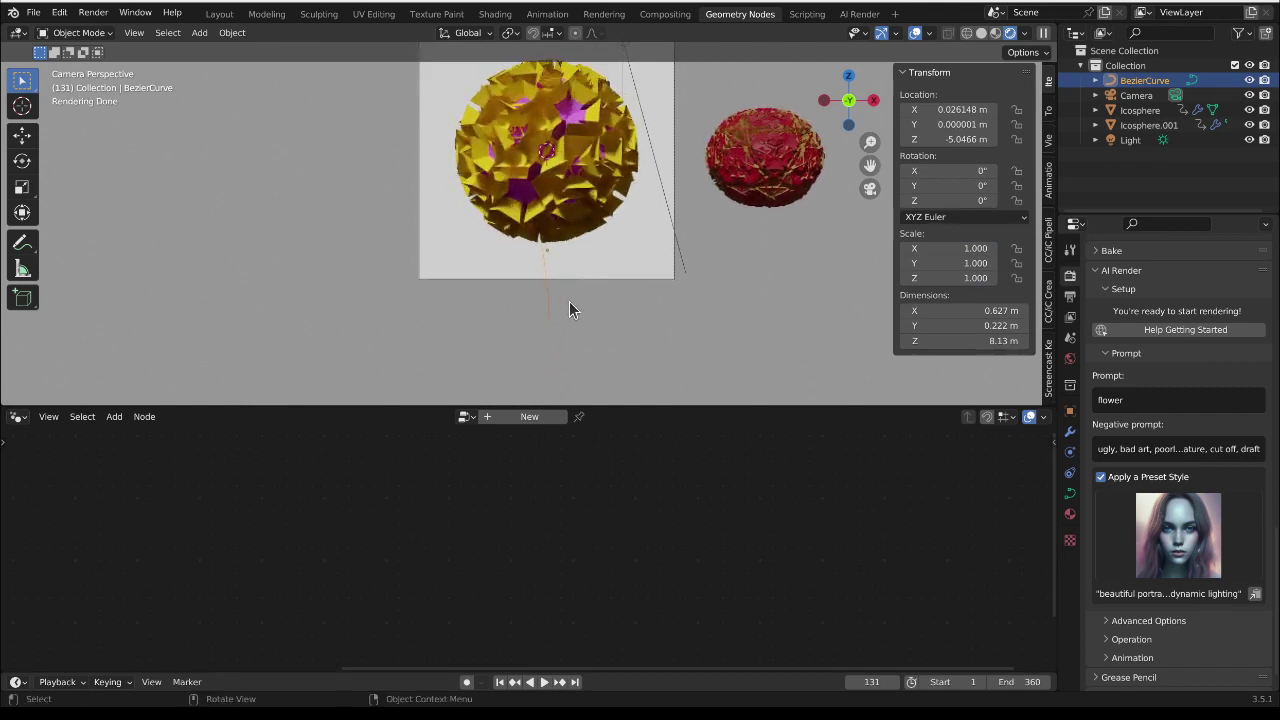
pyautogui.click(527, 416)
pyautogui.moveTo(208, 540); pyautogui.dragTo(597, 546, button='middle')
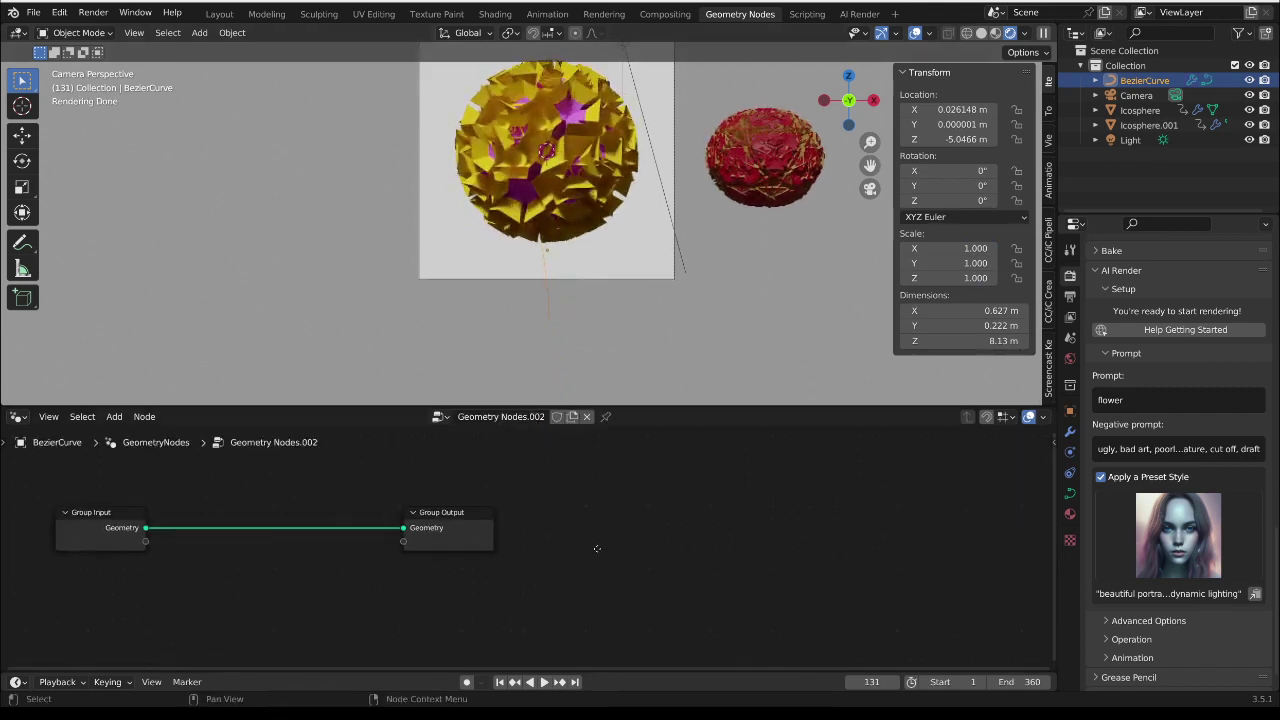
pyautogui.moveTo(303, 569); pyautogui.dragTo(477, 561, button='middle')
# Step: Insert a Curve to Mesh node between the stem's Group Input and Group Output nodes
pyautogui.hotkey('shift', 'a')
pyautogui.moveTo(479, 567)
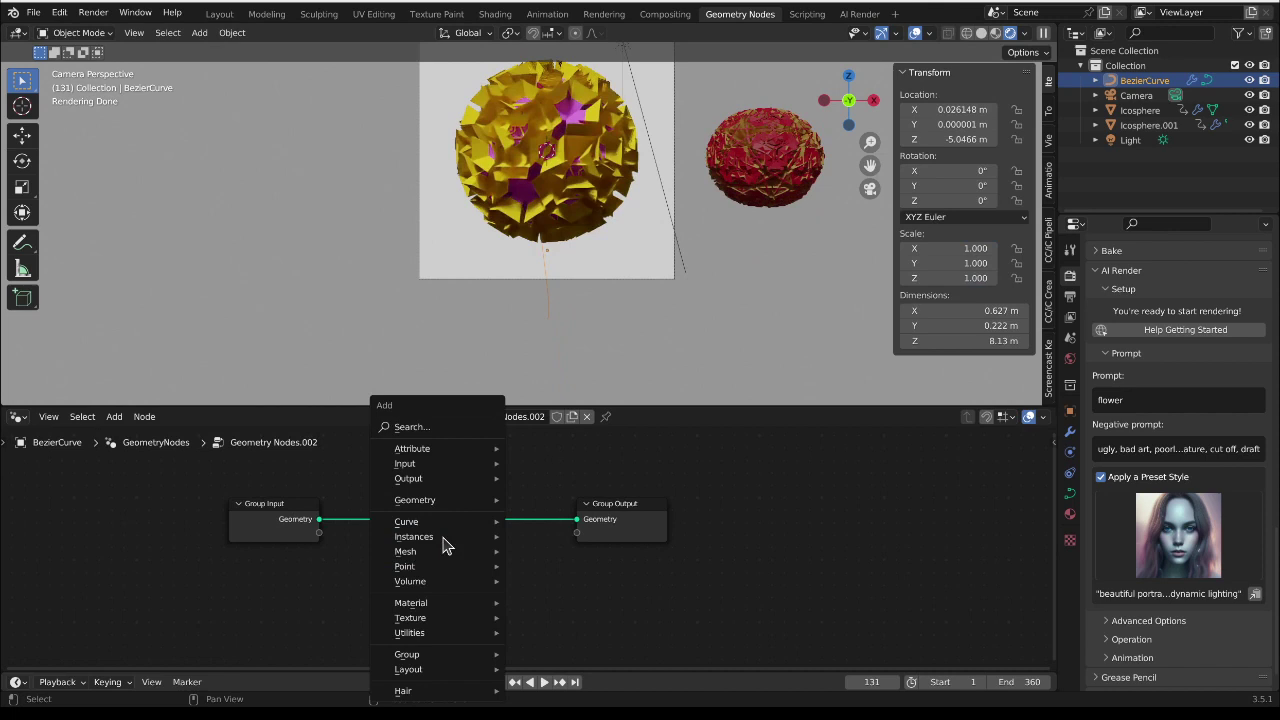
pyautogui.moveTo(437, 533)
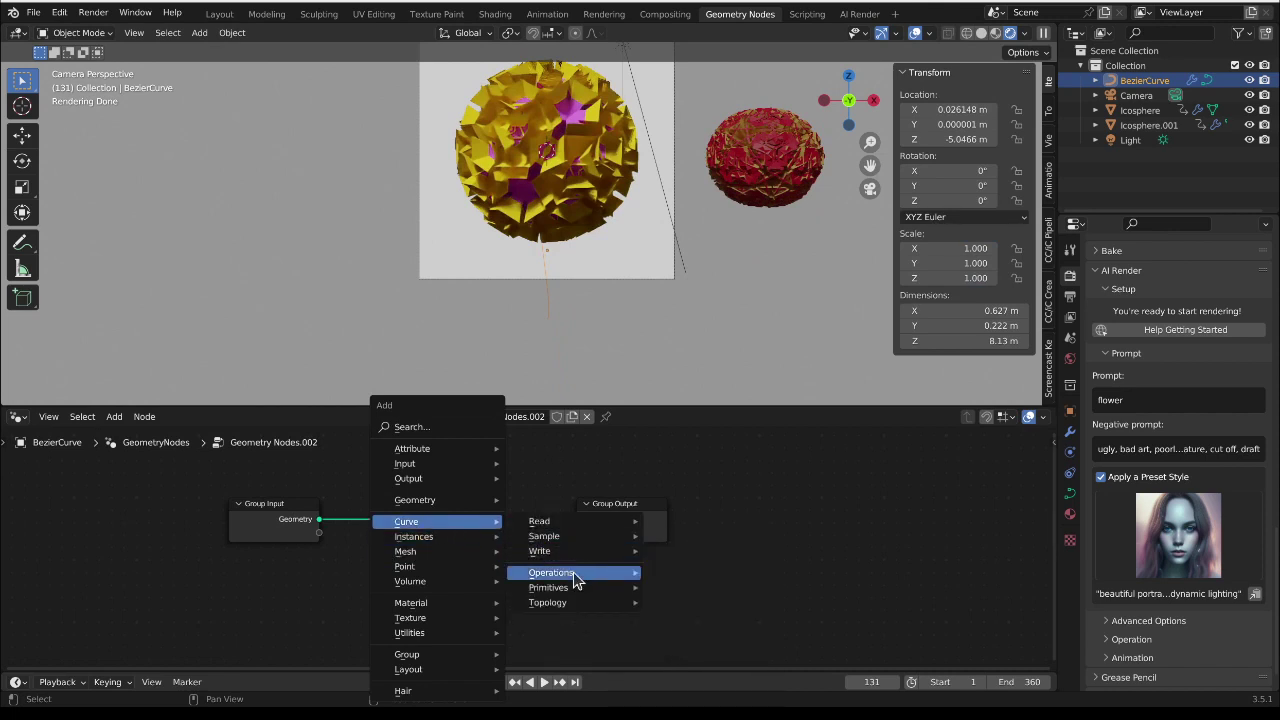
pyautogui.moveTo(578, 576)
pyautogui.click(696, 438)
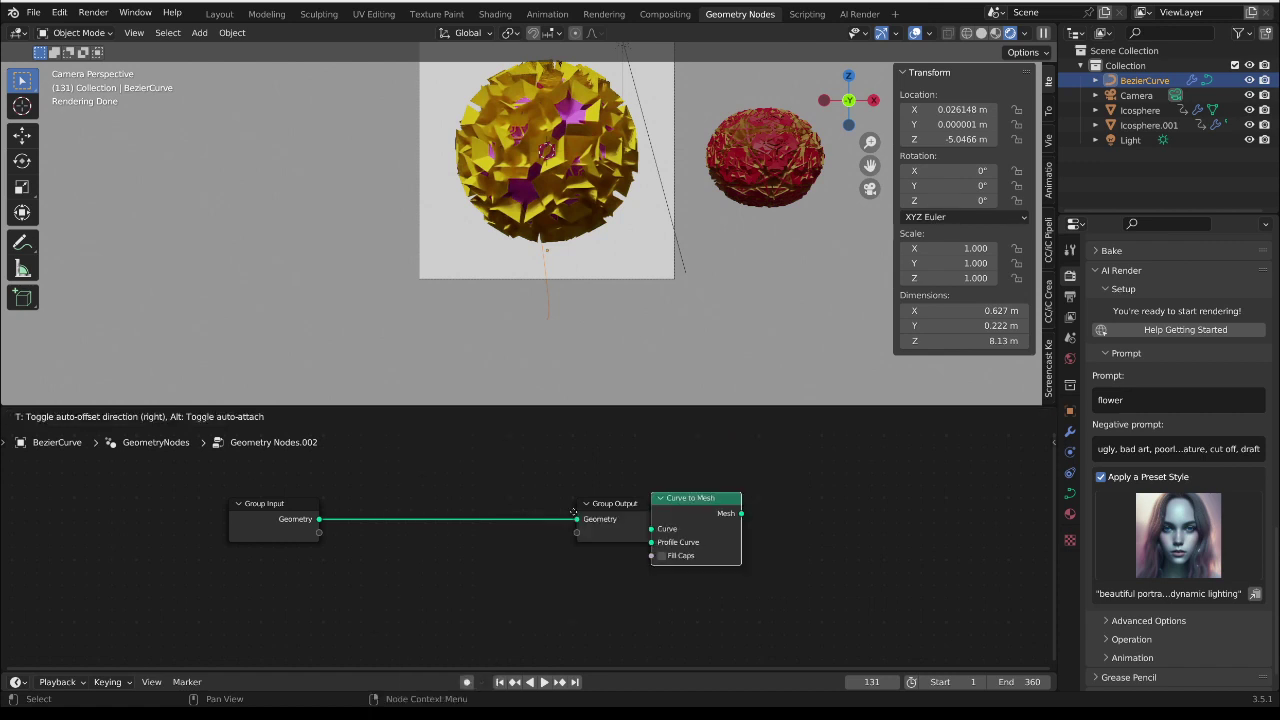
pyautogui.click(480, 525)
# Step: Add a Curve Circle node and connect it to the Profile Curve input of Curve to Mesh
pyautogui.hotkey('shift', 'a')
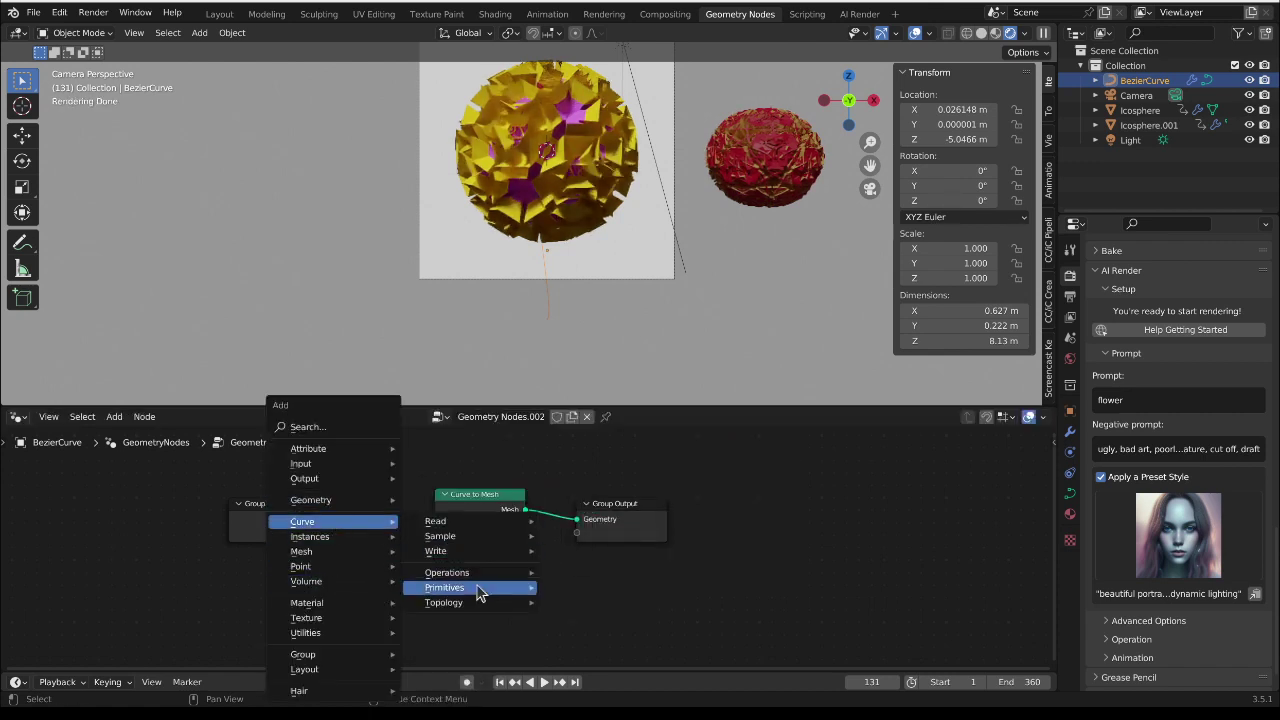
pyautogui.moveTo(468, 588)
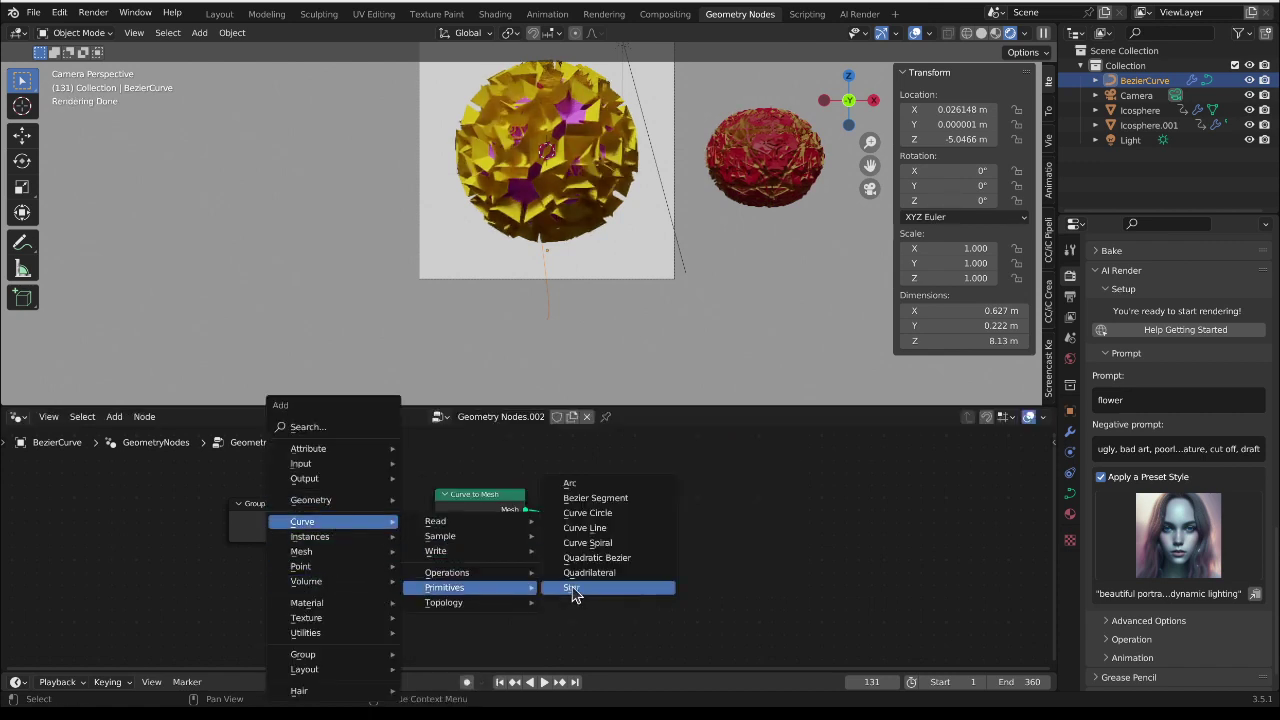
pyautogui.click(598, 513)
pyautogui.click(398, 563)
pyautogui.moveTo(392, 557); pyautogui.dragTo(436, 538)
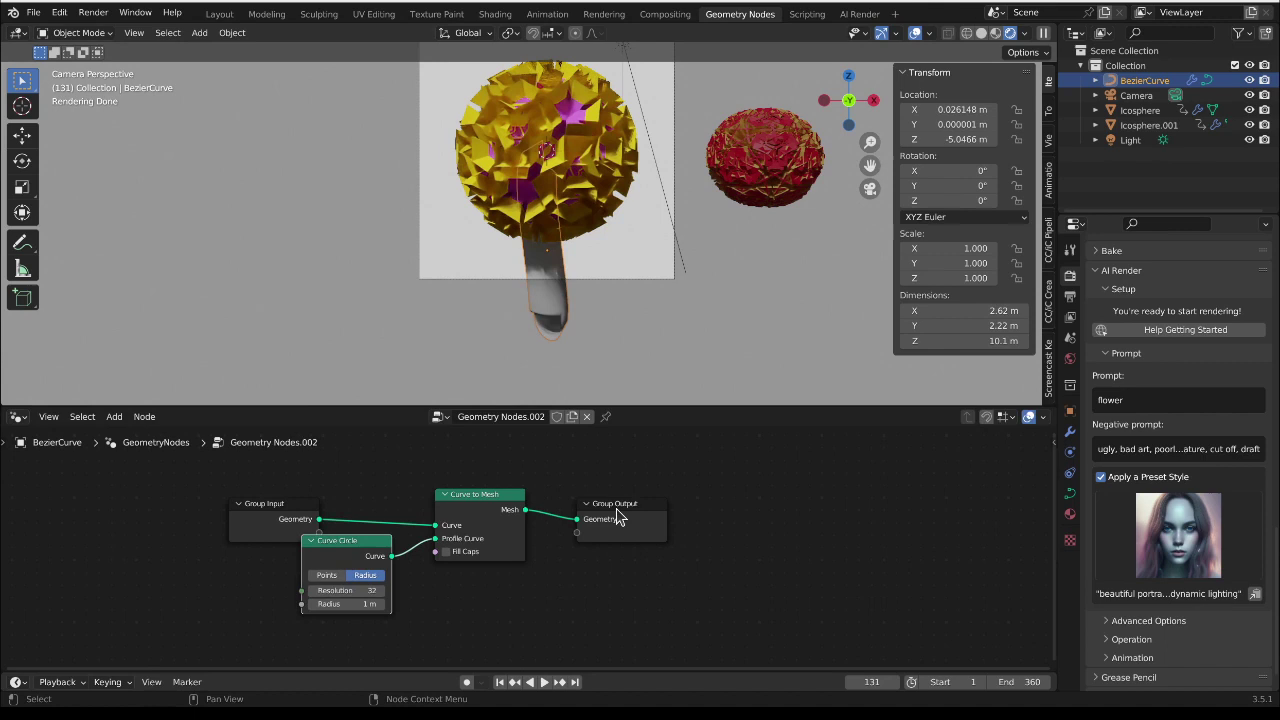
# Step: Space out the Curve to Mesh and Group Output nodes and set the Curve Circle radius to 0.2 m
pyautogui.moveTo(616, 508); pyautogui.dragTo(720, 506)
pyautogui.moveTo(491, 498); pyautogui.dragTo(543, 493)
pyautogui.moveTo(346, 604); pyautogui.dragTo(296, 604)
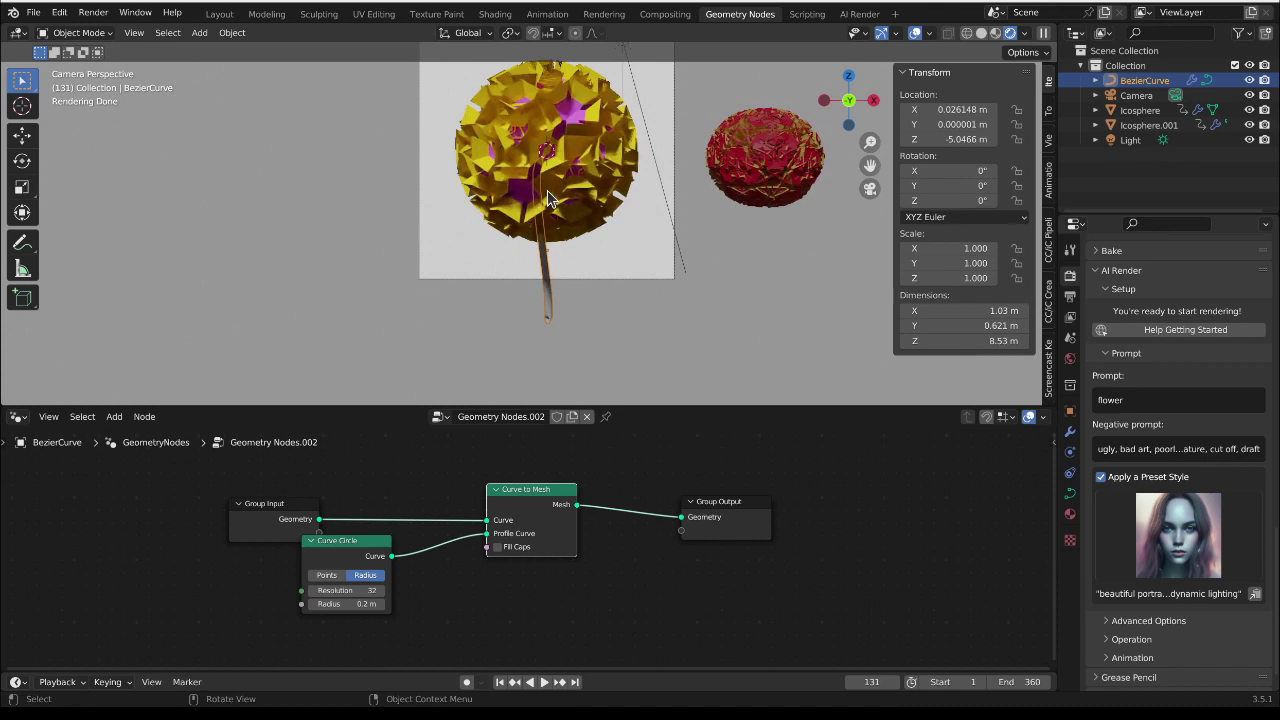
# Step: Move the stem down under the flower to about X 0.10 m, Z -6.35 m
pyautogui.press('g')
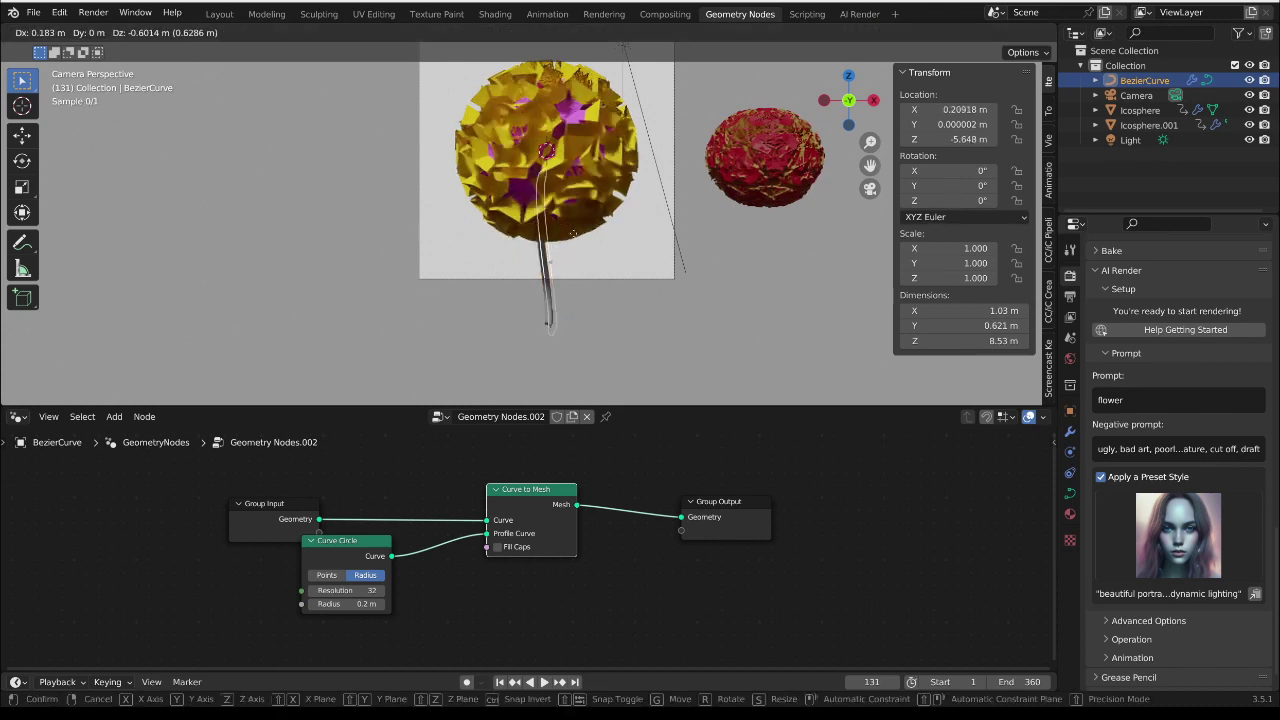
pyautogui.click(603, 265)
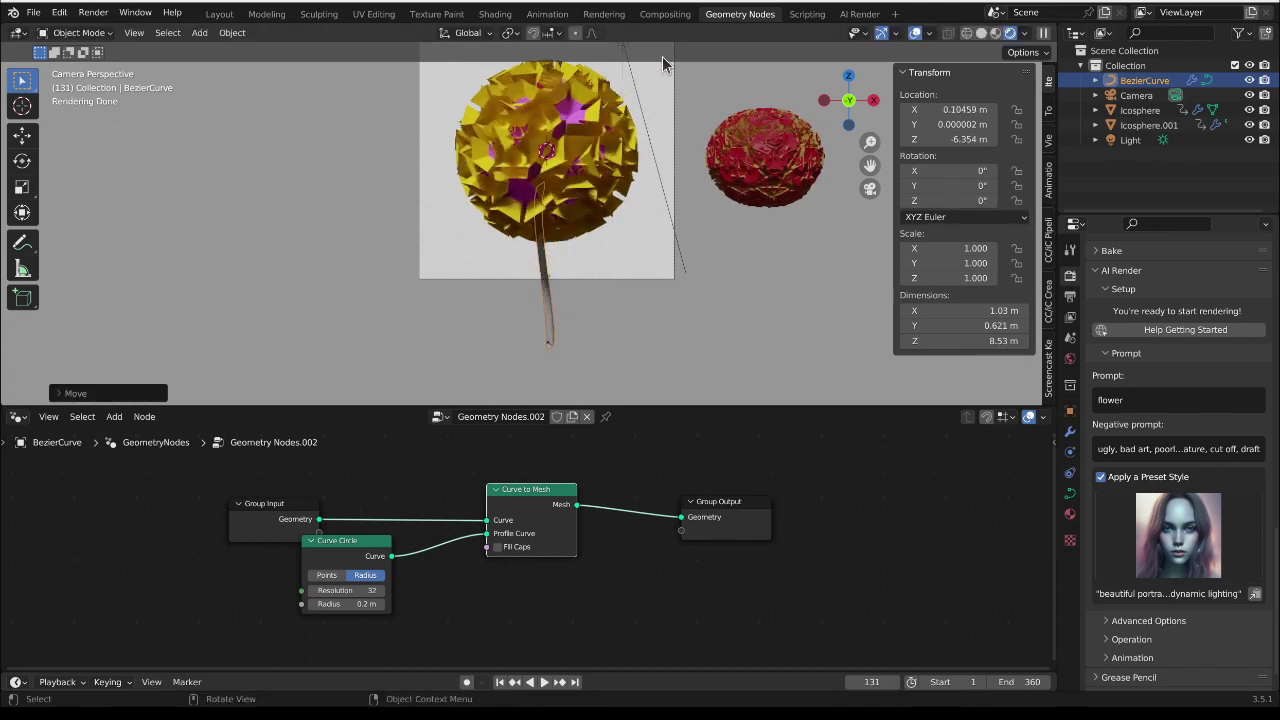
pyautogui.keyDown('shift'); pyautogui.moveTo(642, 146); pyautogui.dragTo(626, 213, button='middle'); pyautogui.keyUp('shift')
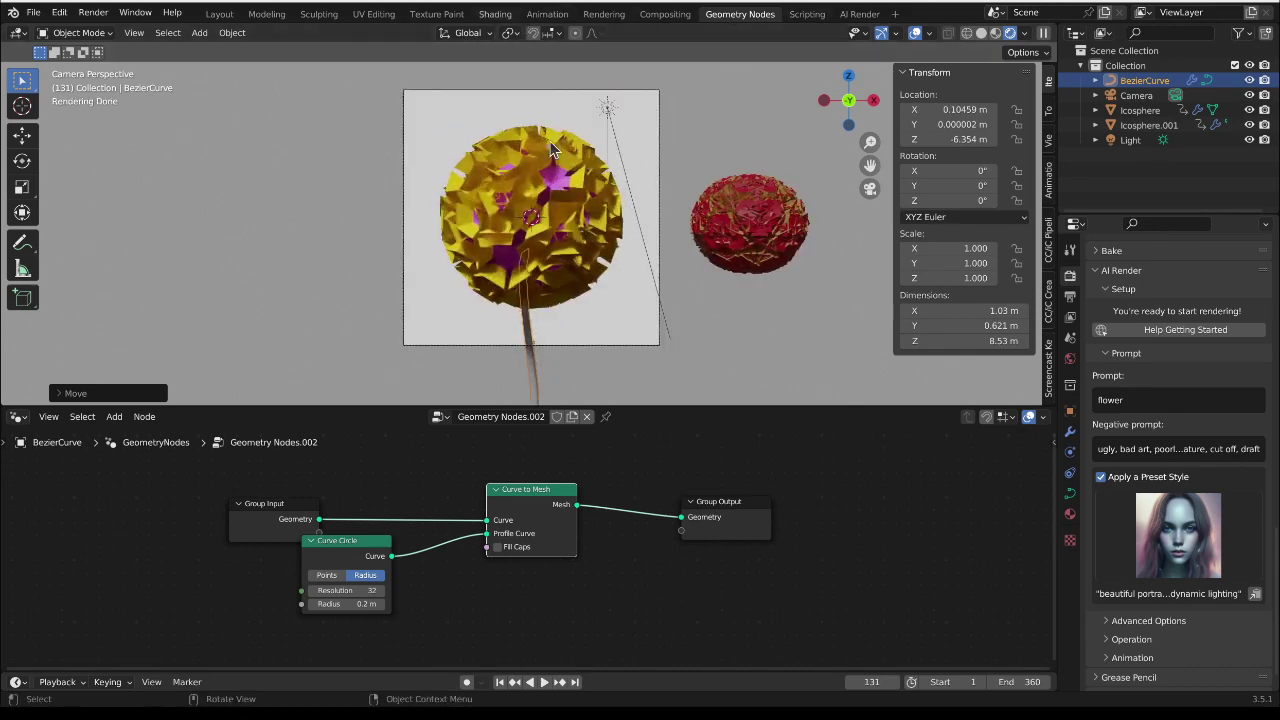
# Step: In the Shading workspace, replace the stem material's Principled BSDF with a Diffuse BSDF connected to the Material Output surface
pyautogui.click(494, 13)
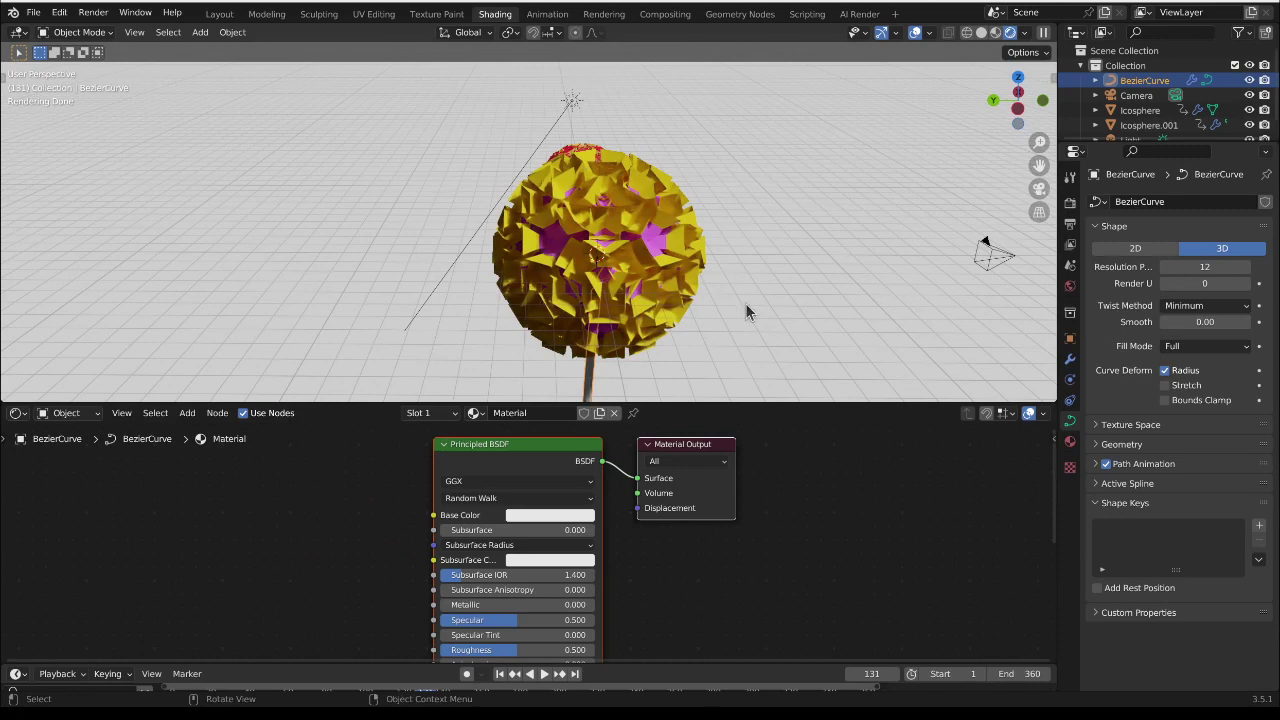
pyautogui.click(530, 500)
pyautogui.press('Delete')
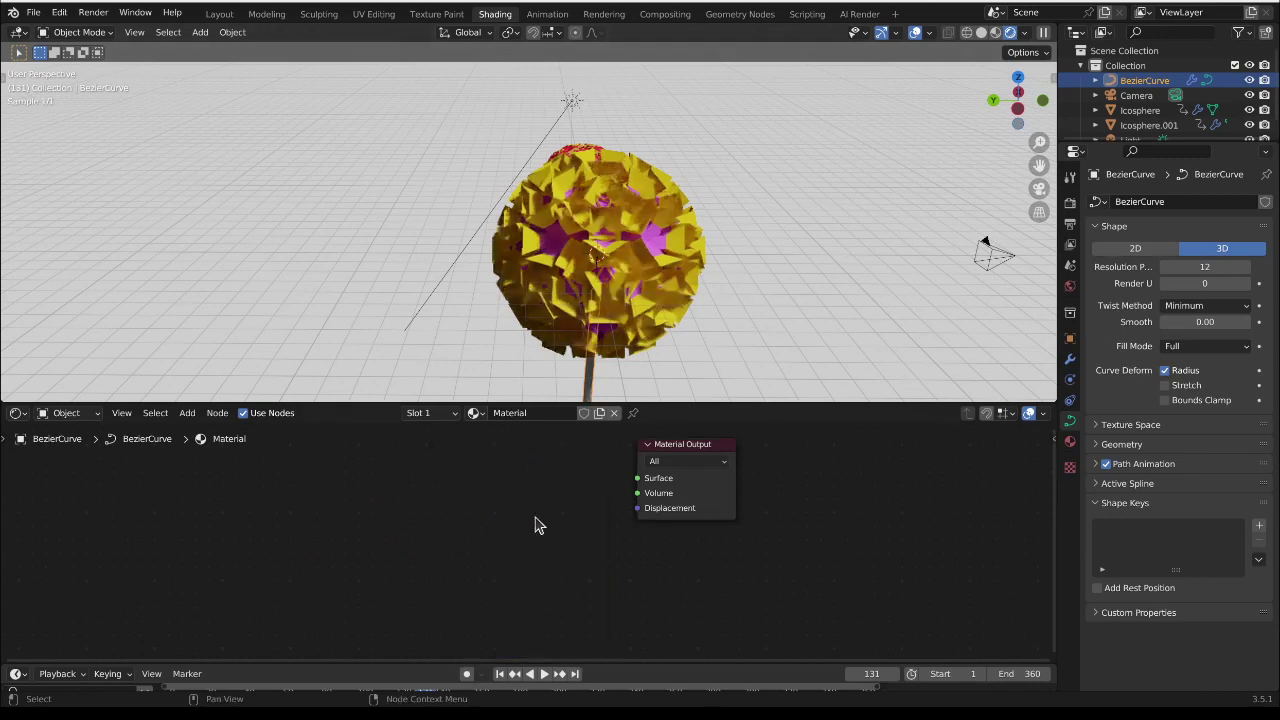
pyautogui.hotkey('shift', 'a')
pyautogui.moveTo(527, 563)
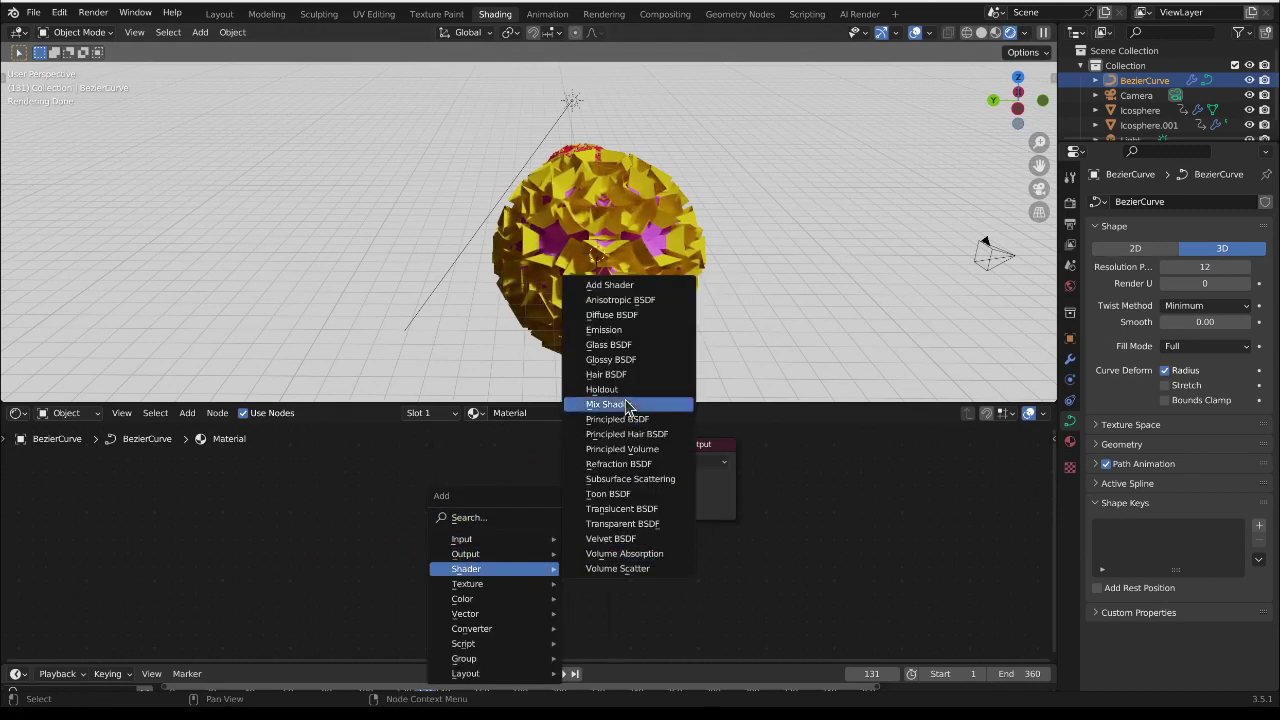
pyautogui.click(620, 318)
pyautogui.click(550, 495)
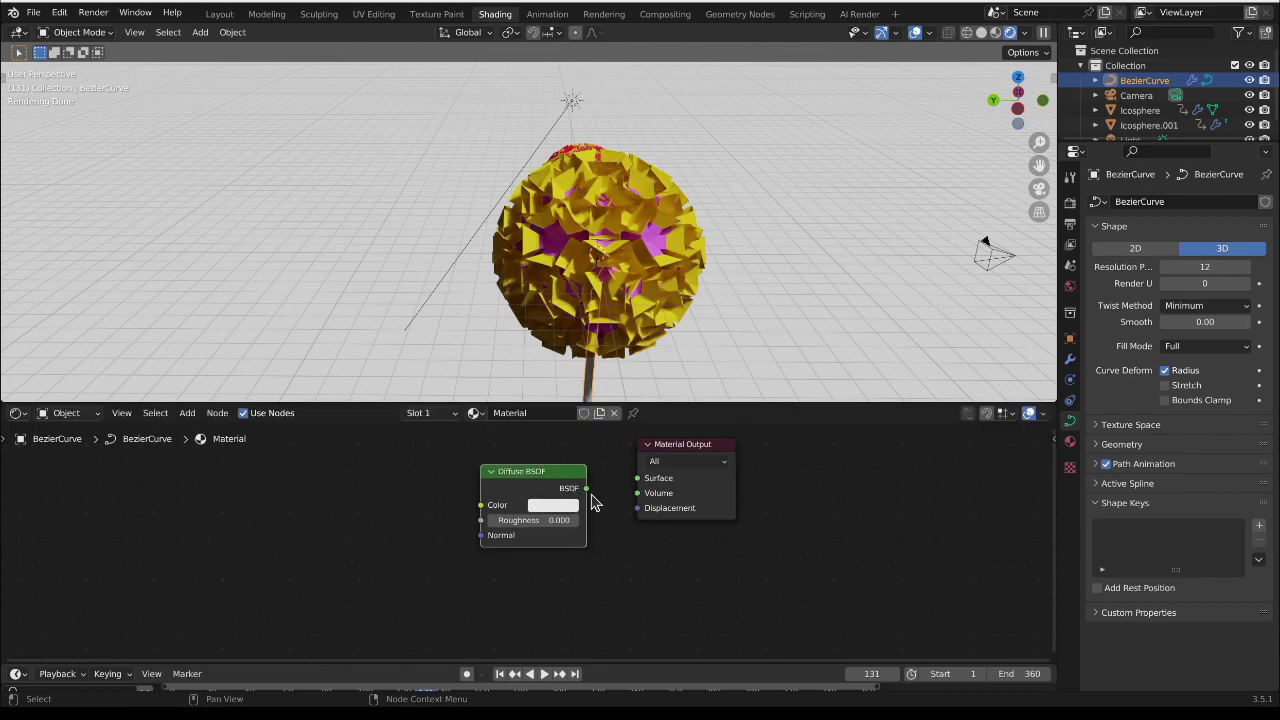
pyautogui.moveTo(588, 488); pyautogui.dragTo(640, 480)
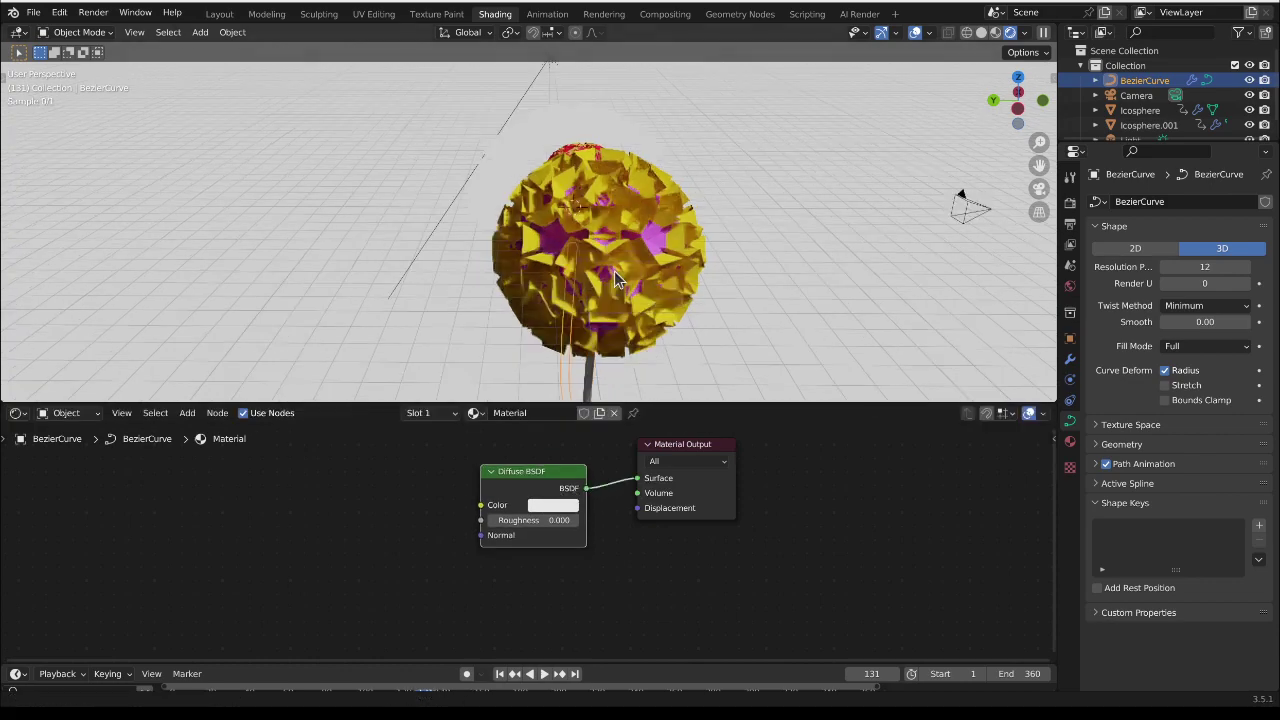
# Step: Set the Diffuse BSDF color to a darkened green with hue about 0.286 and saturation about 0.995
pyautogui.scroll(5, 575, 265)
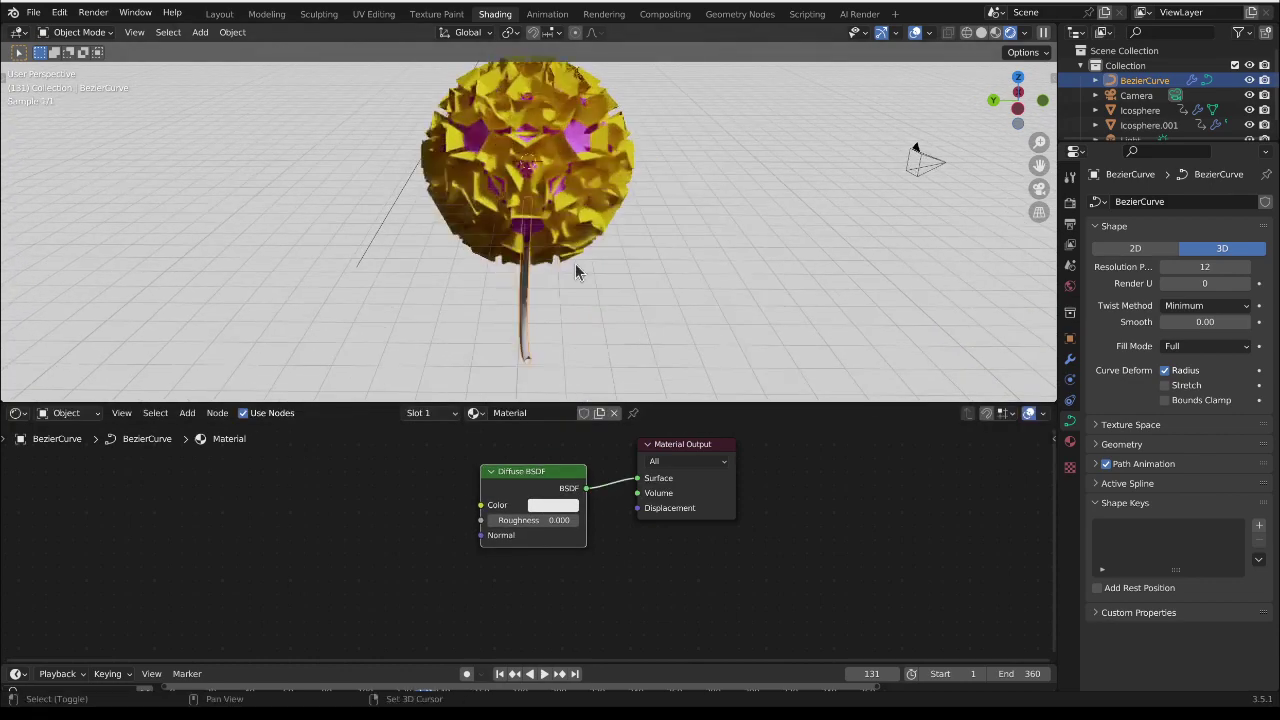
pyautogui.click(550, 505)
pyautogui.click(555, 372)
pyautogui.moveTo(549, 371); pyautogui.dragTo(548, 376)
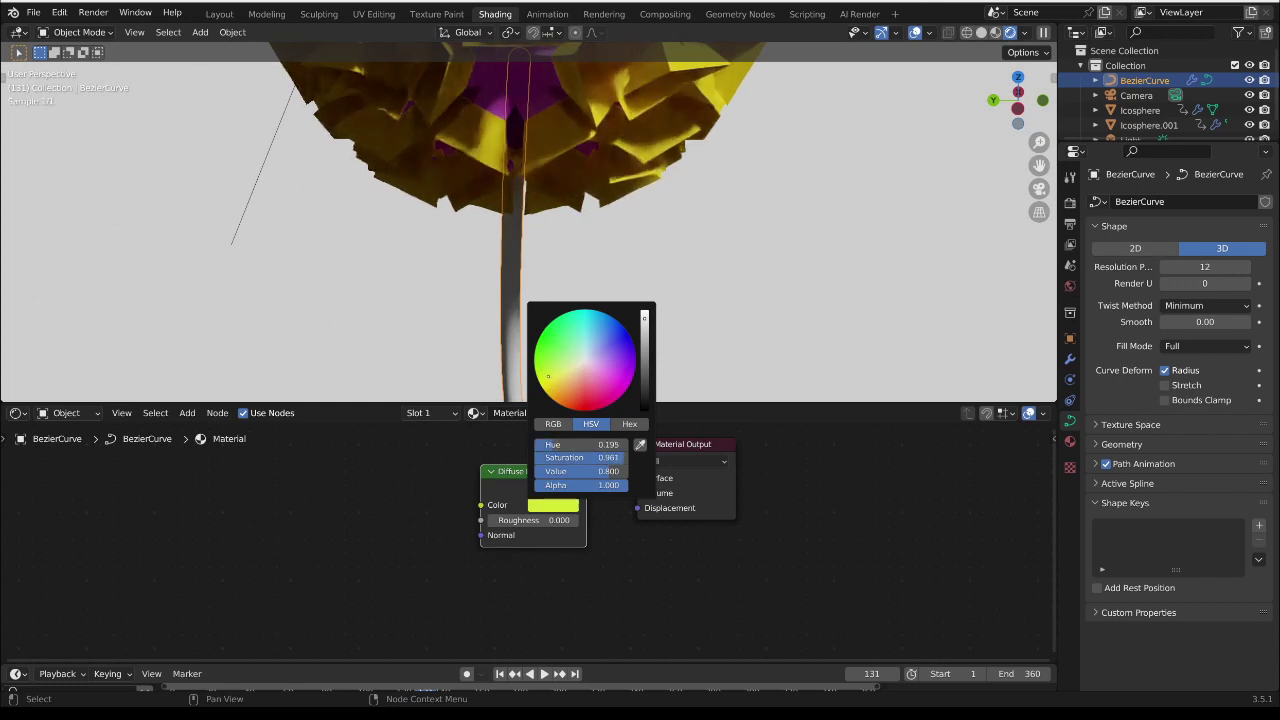
pyautogui.click(646, 346)
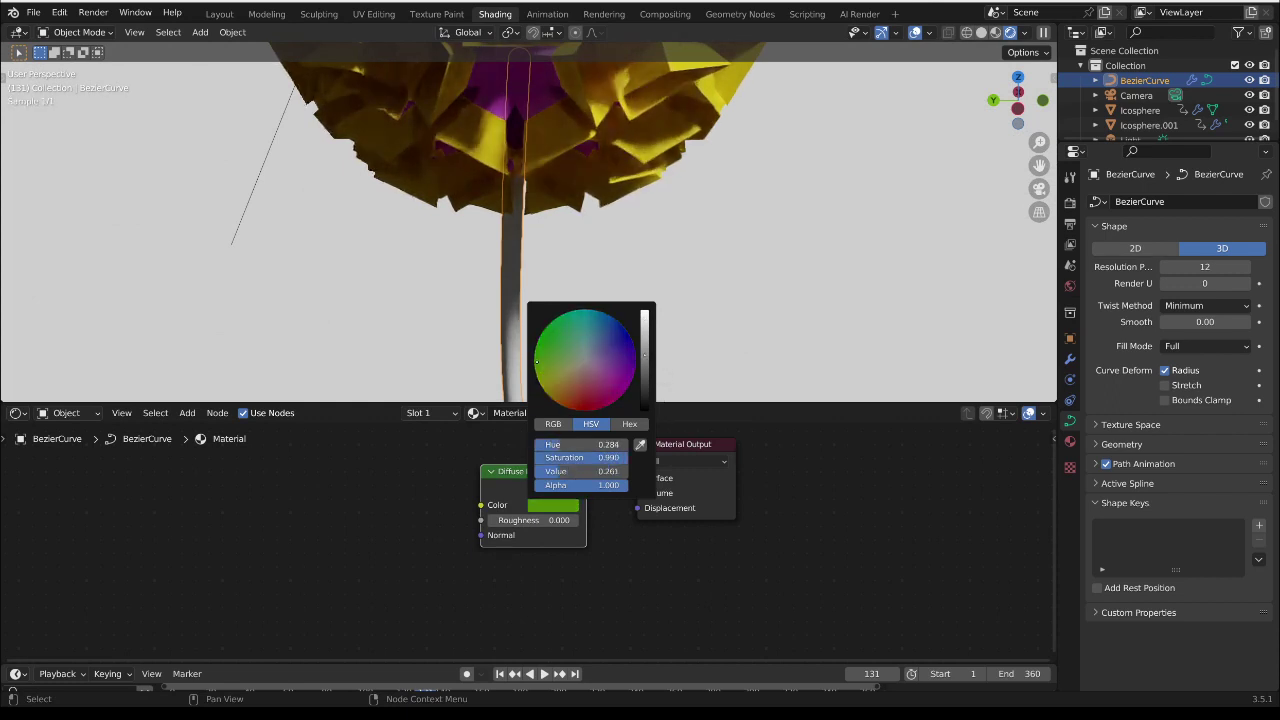
# Step: Insert a Set Material node after Curve to Mesh in the stem's geometry nodes and assign Material to it
pyautogui.click(745, 17)
pyautogui.hotkey('shift', 'a')
pyautogui.moveTo(625, 595)
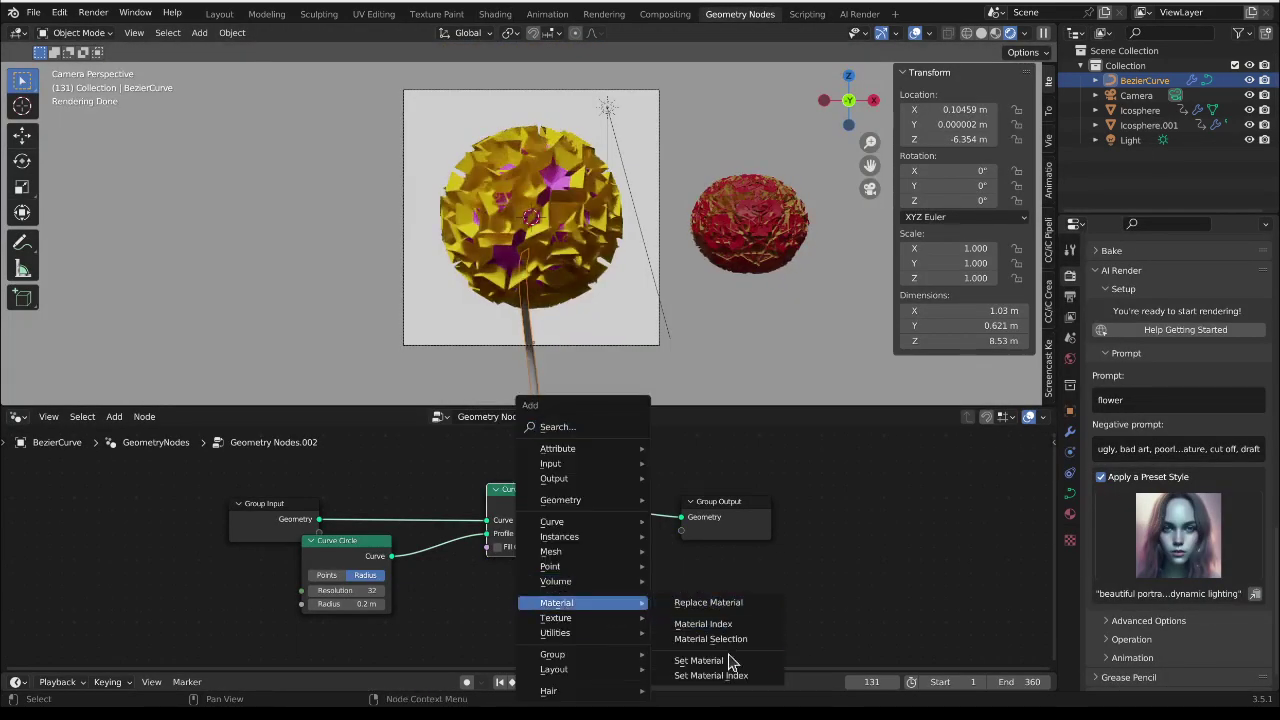
pyautogui.click(729, 660)
pyautogui.click(638, 477)
pyautogui.click(688, 542)
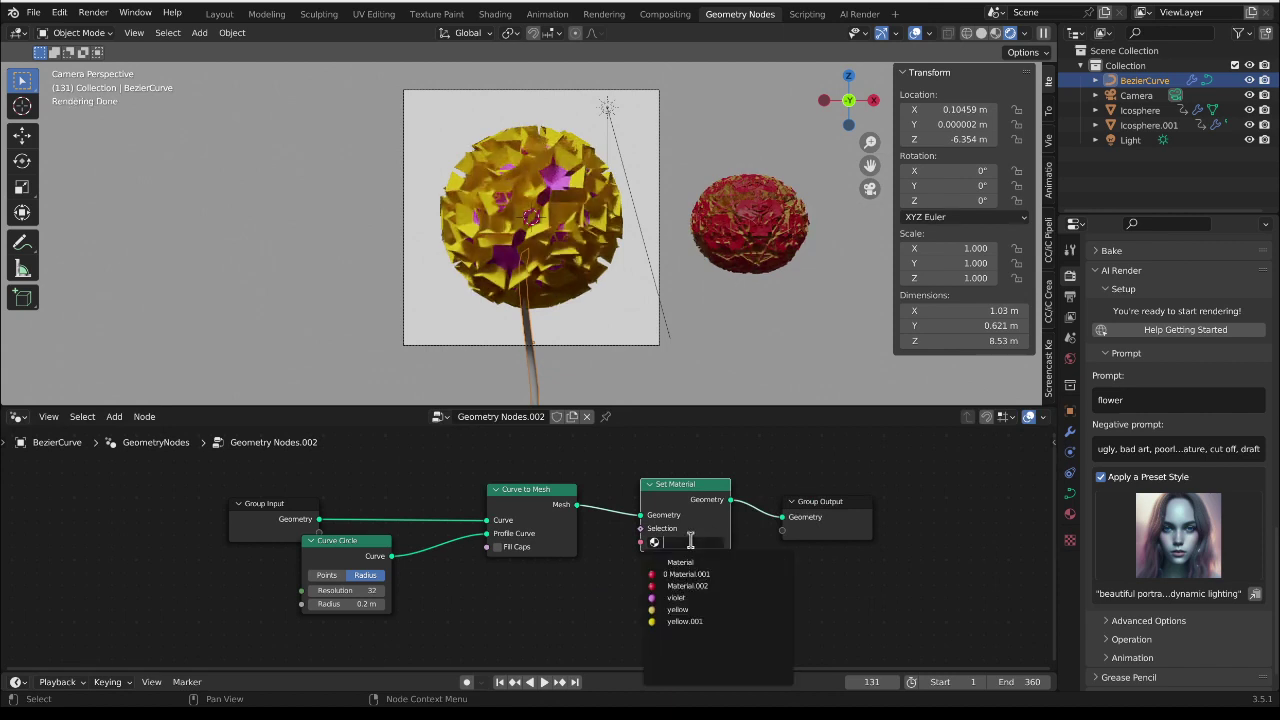
pyautogui.click(680, 562)
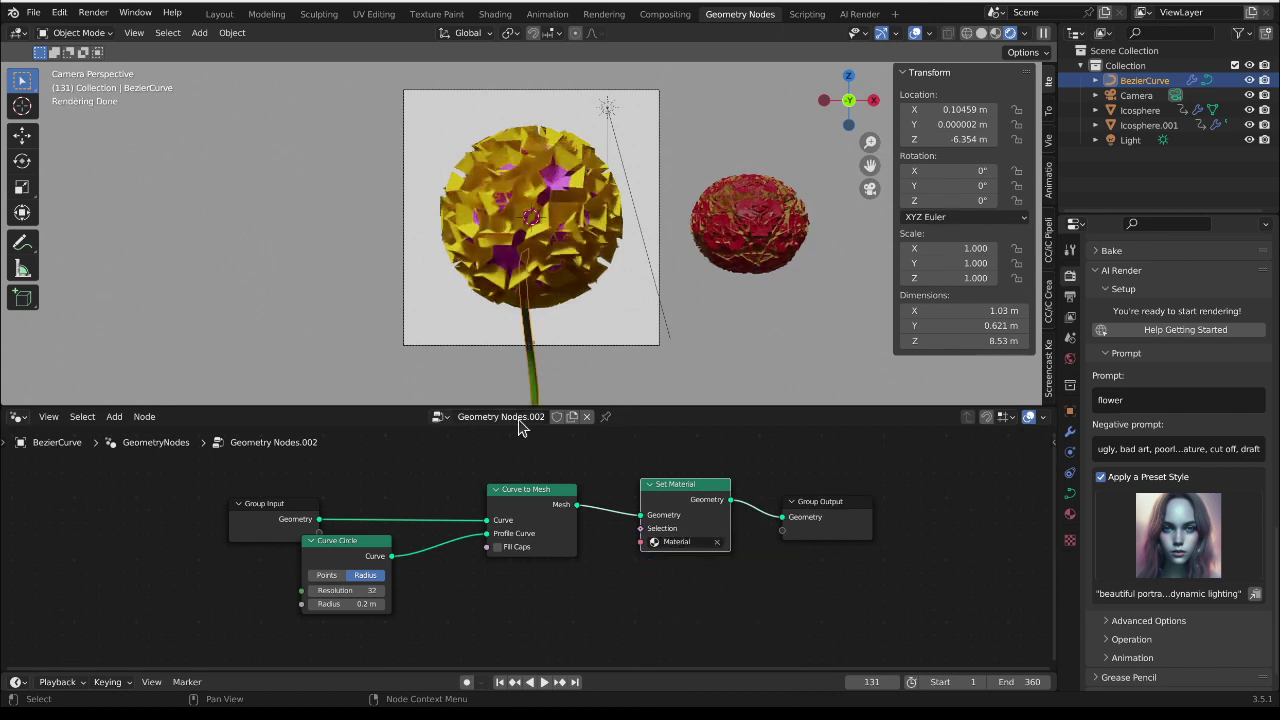
# Step: In the stem curve's Edit Mode, draw two curved branches growing outward from opposite sides of the stem
pyautogui.scroll(4, 554, 338)
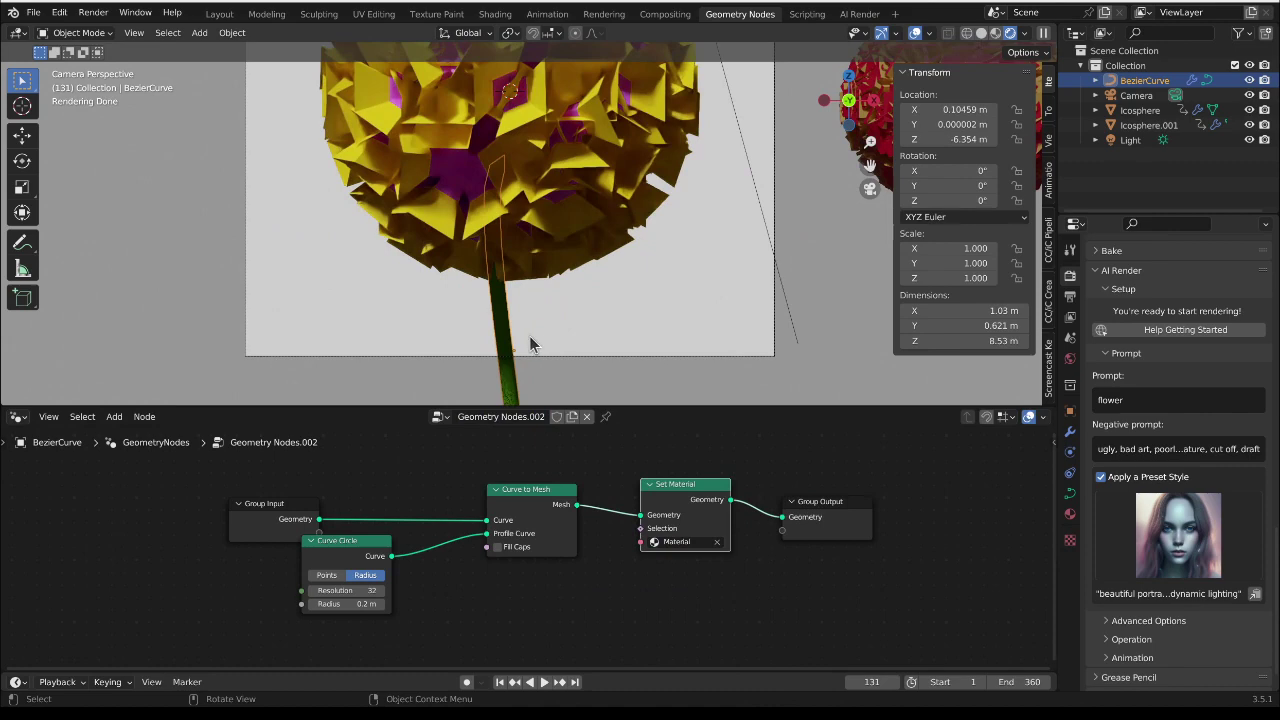
pyautogui.press('Tab')
pyautogui.click(22, 244)
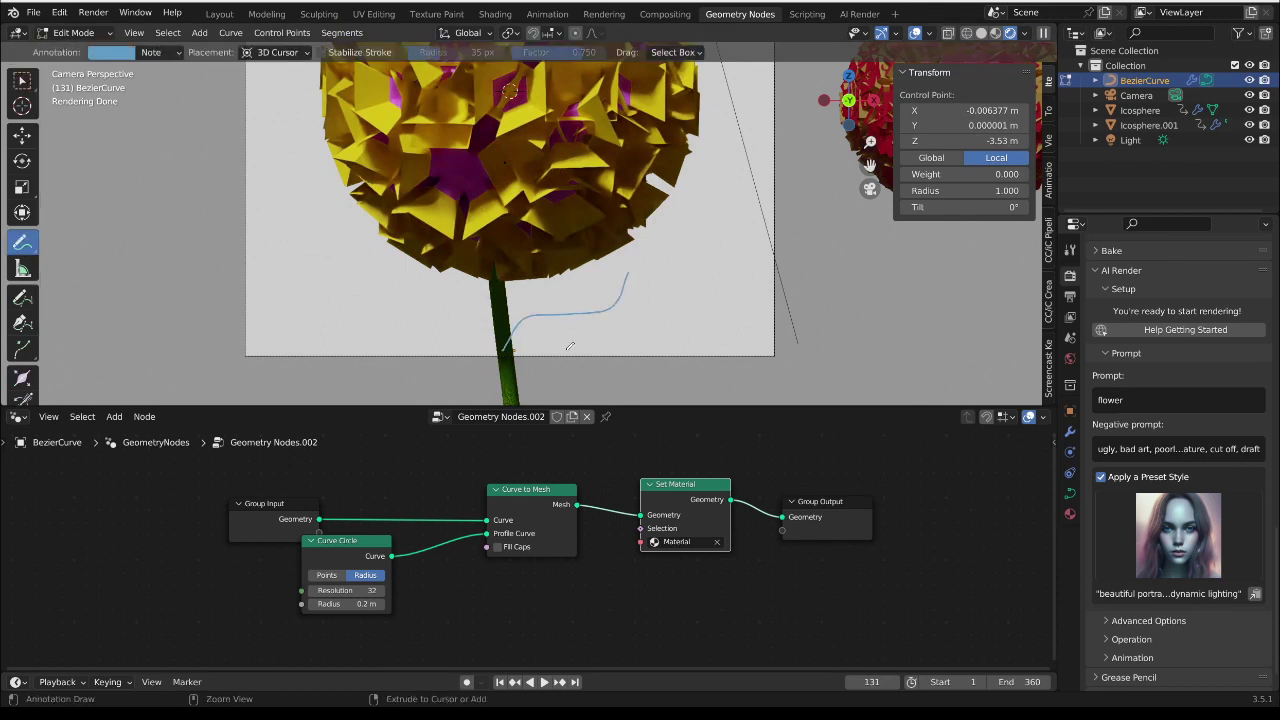
pyautogui.hotkey('ctrl', 'z')
pyautogui.click(22, 298)
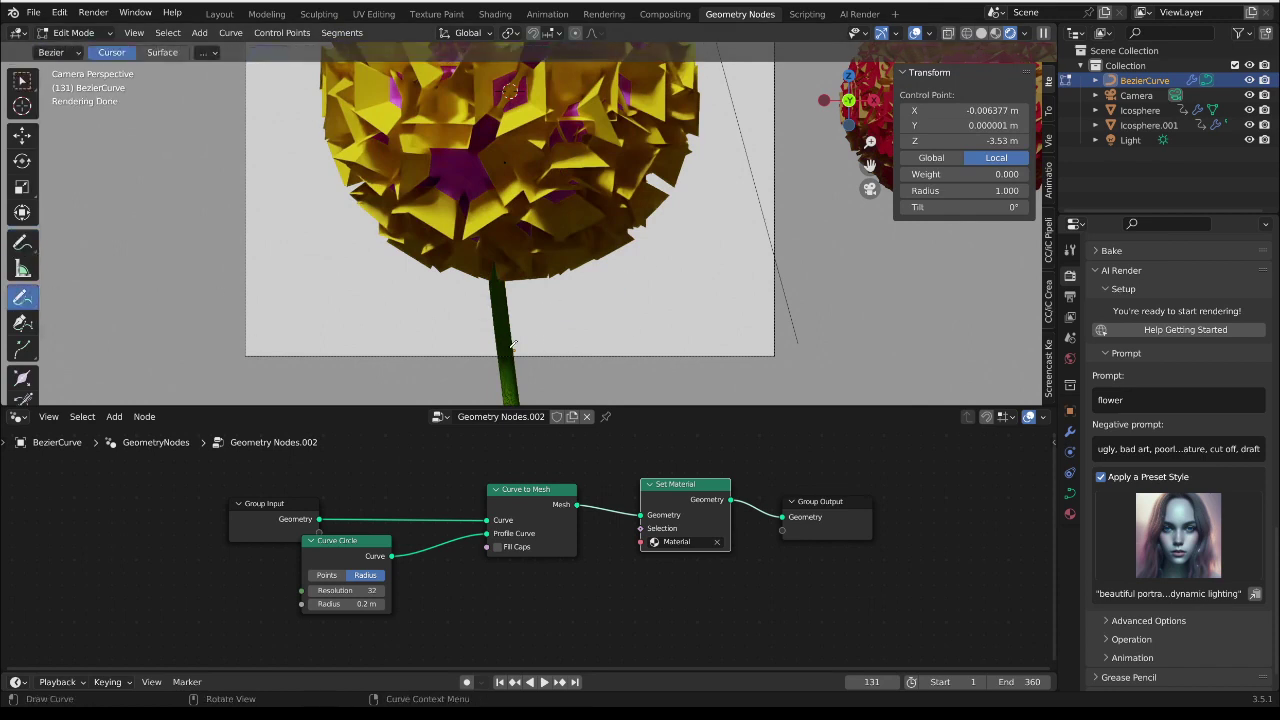
pyautogui.moveTo(512, 343); pyautogui.dragTo(676, 228)
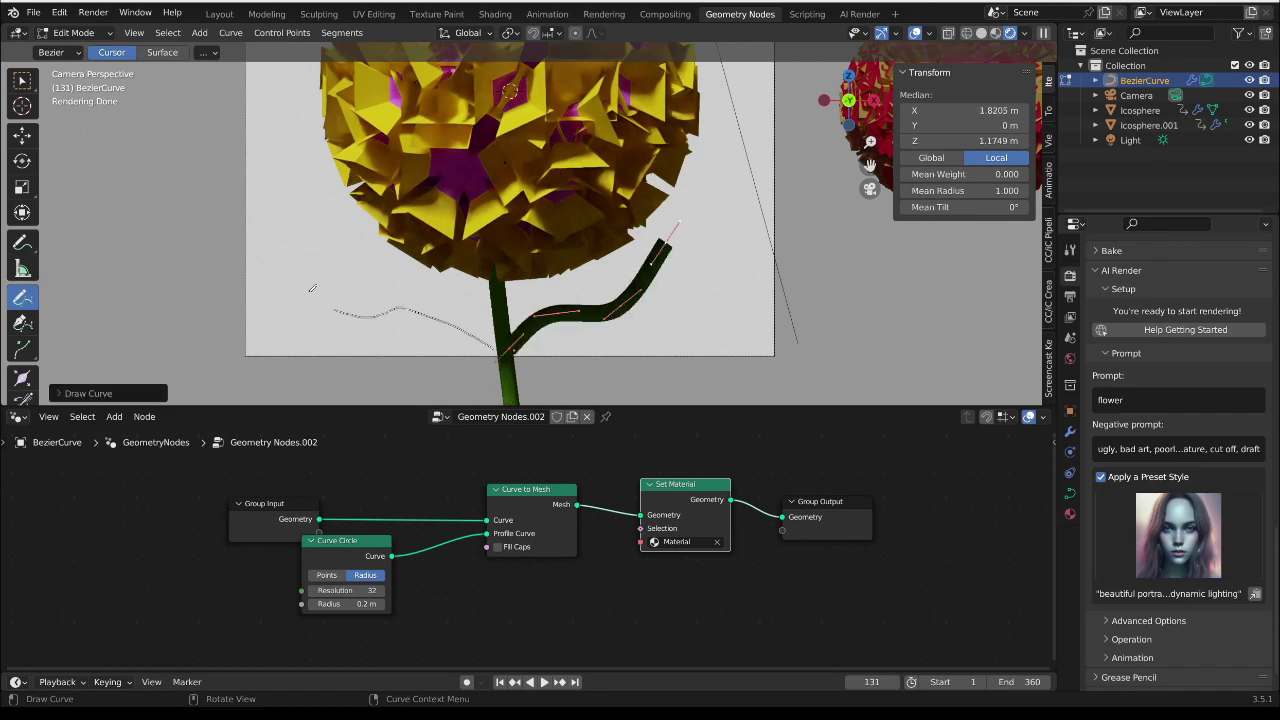
pyautogui.moveTo(312, 288); pyautogui.dragTo(284, 250)
# Step: Draw one offshoot on the left branch and two on the right branch, one midway and one from its tip
pyautogui.moveTo(415, 258); pyautogui.dragTo(410, 305)
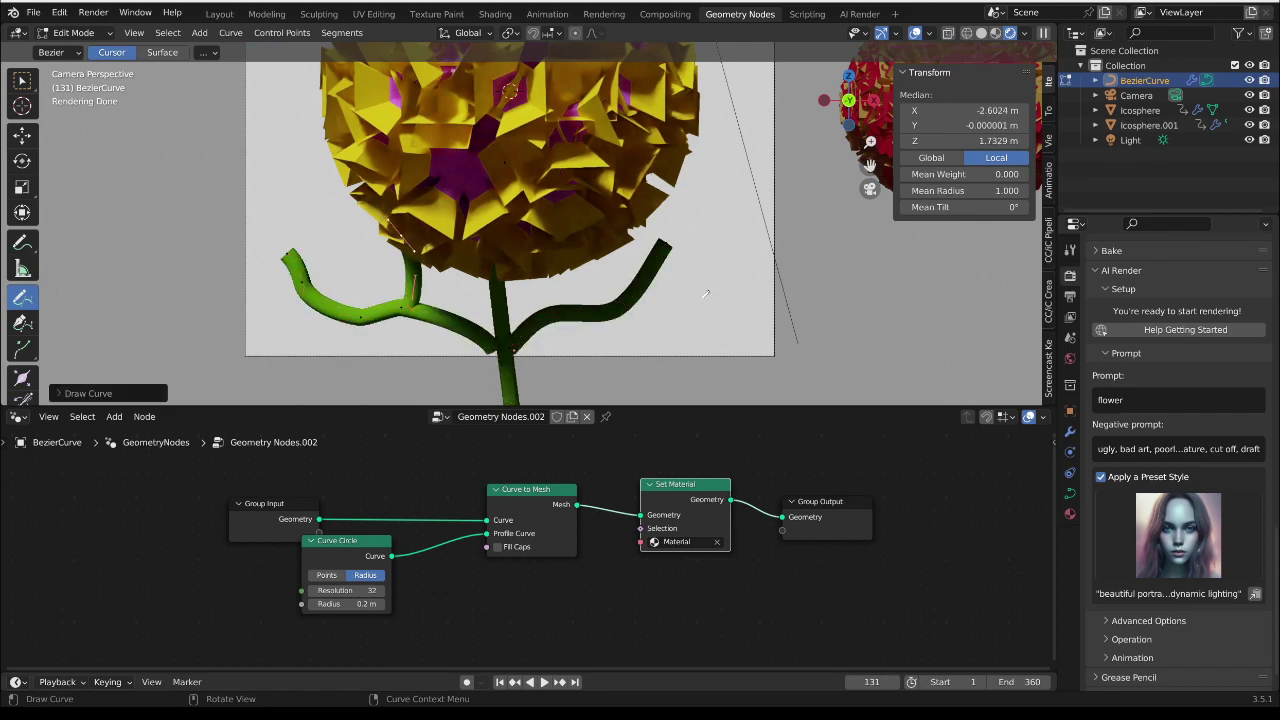
pyautogui.moveTo(611, 313); pyautogui.dragTo(722, 348)
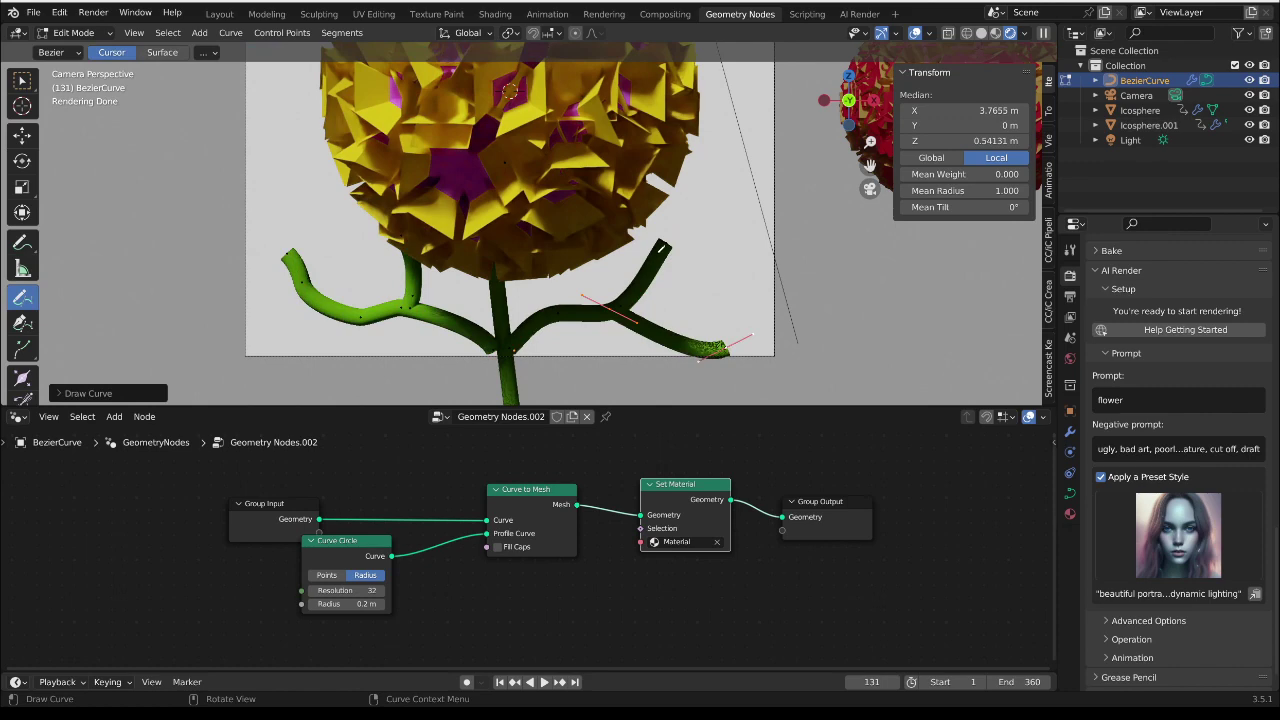
pyautogui.moveTo(660, 246); pyautogui.dragTo(748, 265)
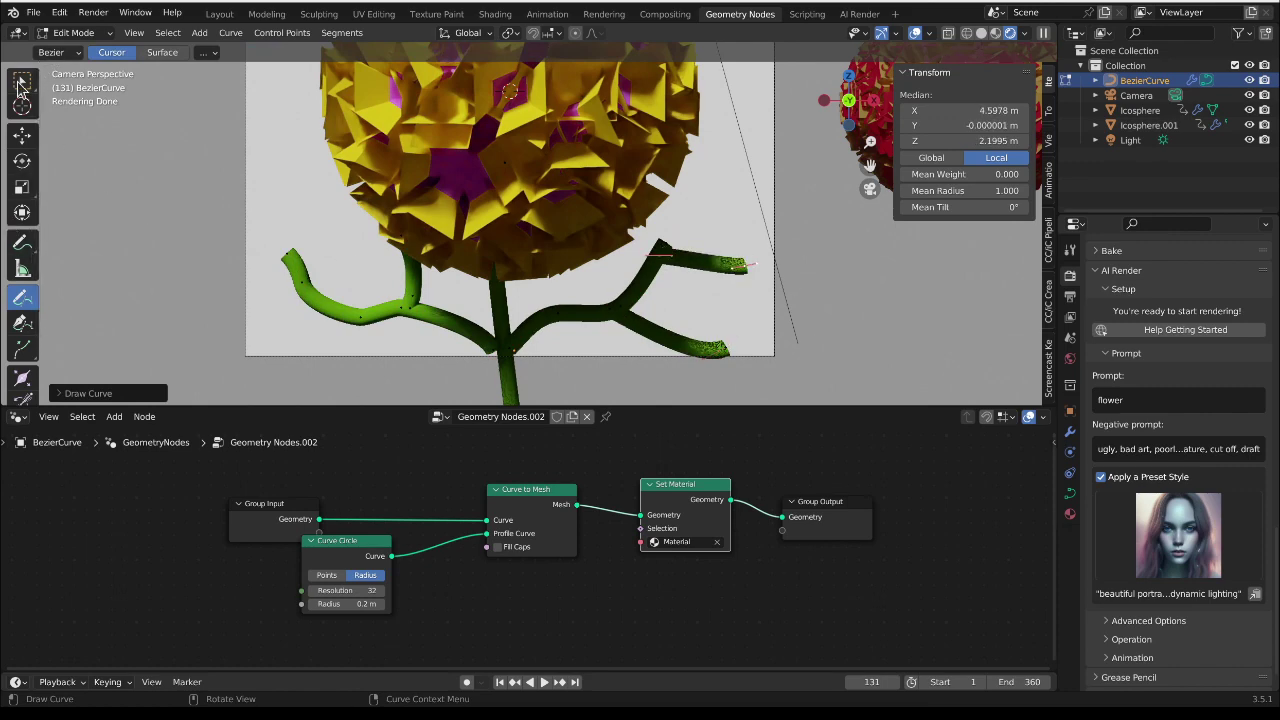
# Step: Bend the left branch and its offshoot back into leaf-like loops by moving their end points onto the stem
pyautogui.click(22, 80)
pyautogui.click(284, 254)
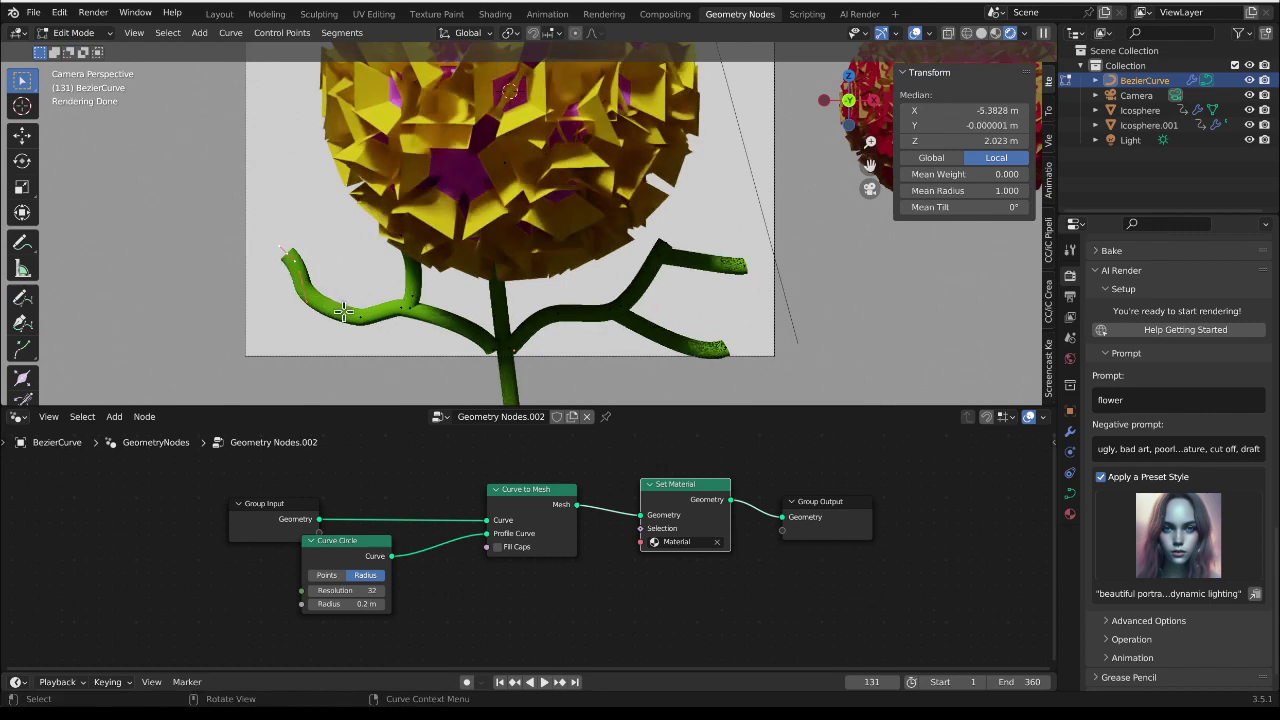
pyautogui.press('g')
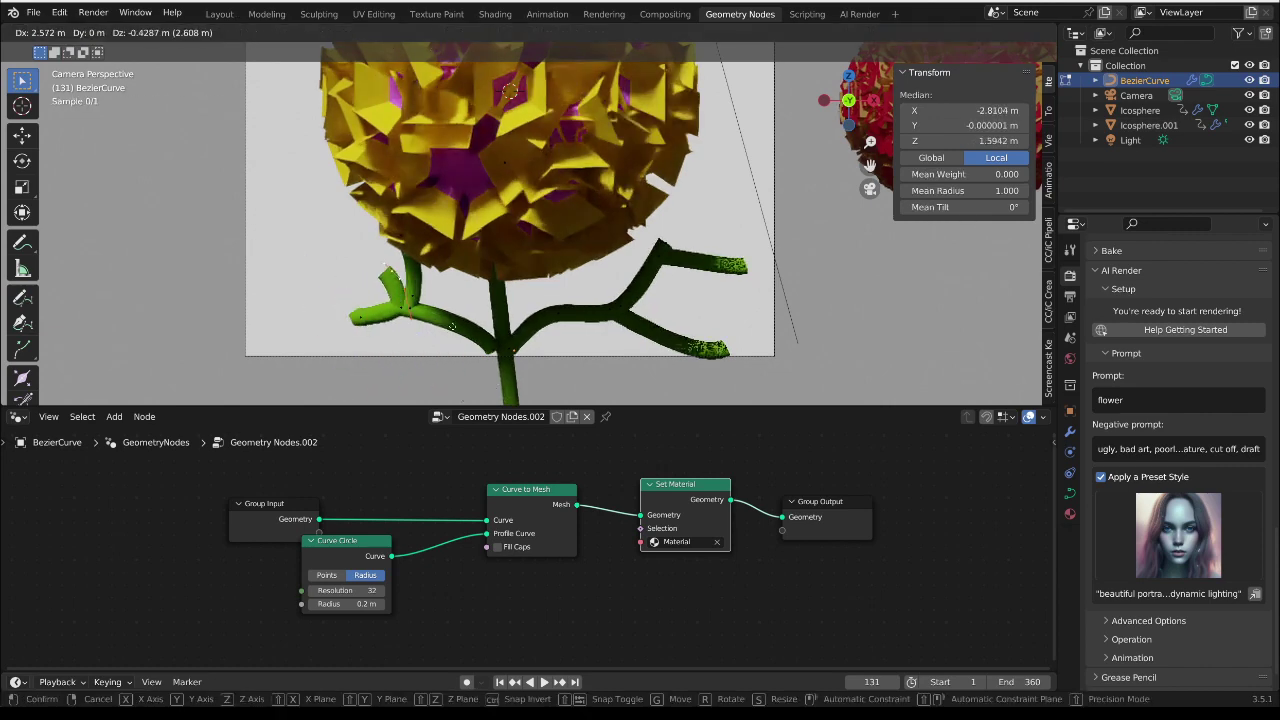
pyautogui.click(445, 287)
pyautogui.click(409, 240)
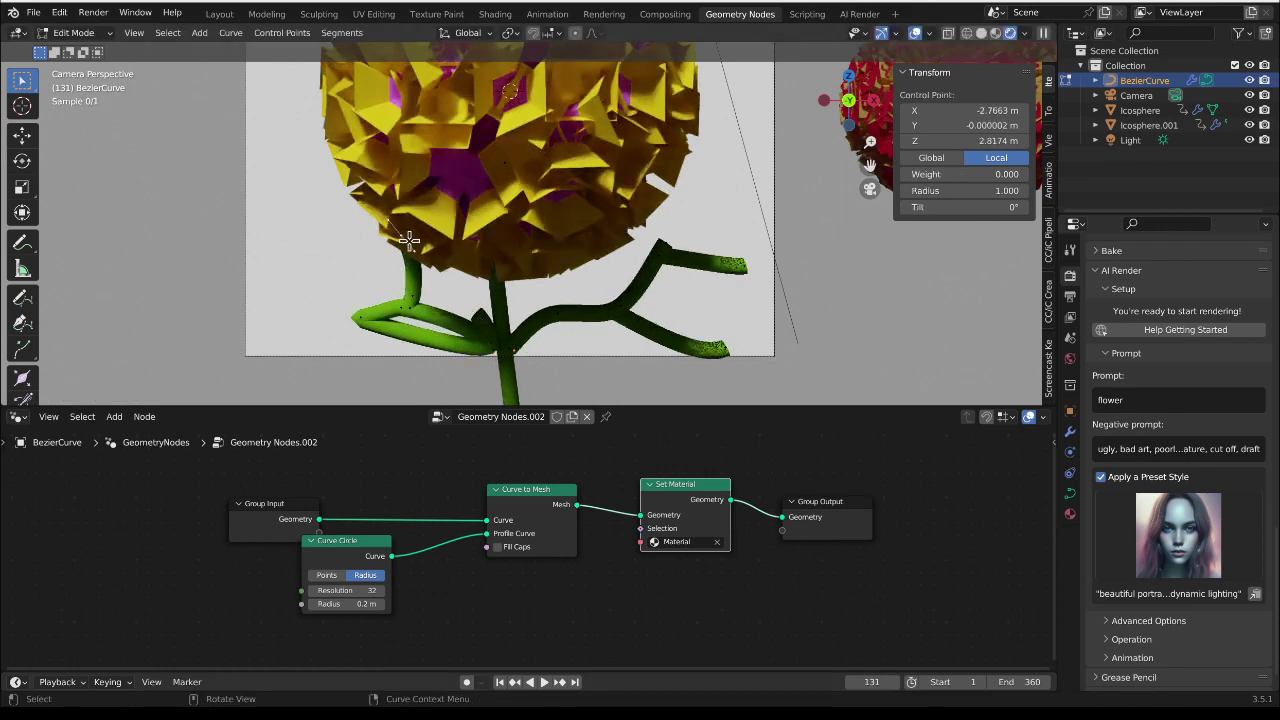
pyautogui.press('g')
pyautogui.click(485, 325)
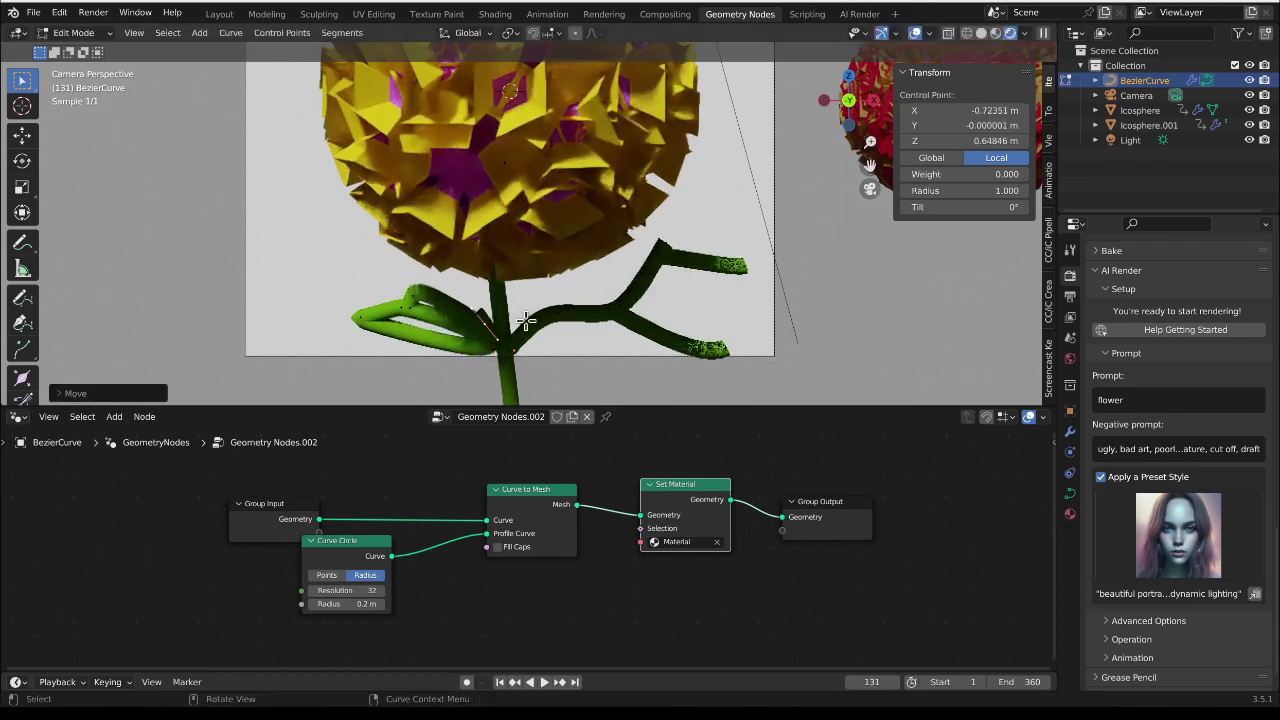
# Step: Move the right branch's upper end point to about X 4.04 m, Z 2.50 m
pyautogui.click(679, 249)
pyautogui.press('g')
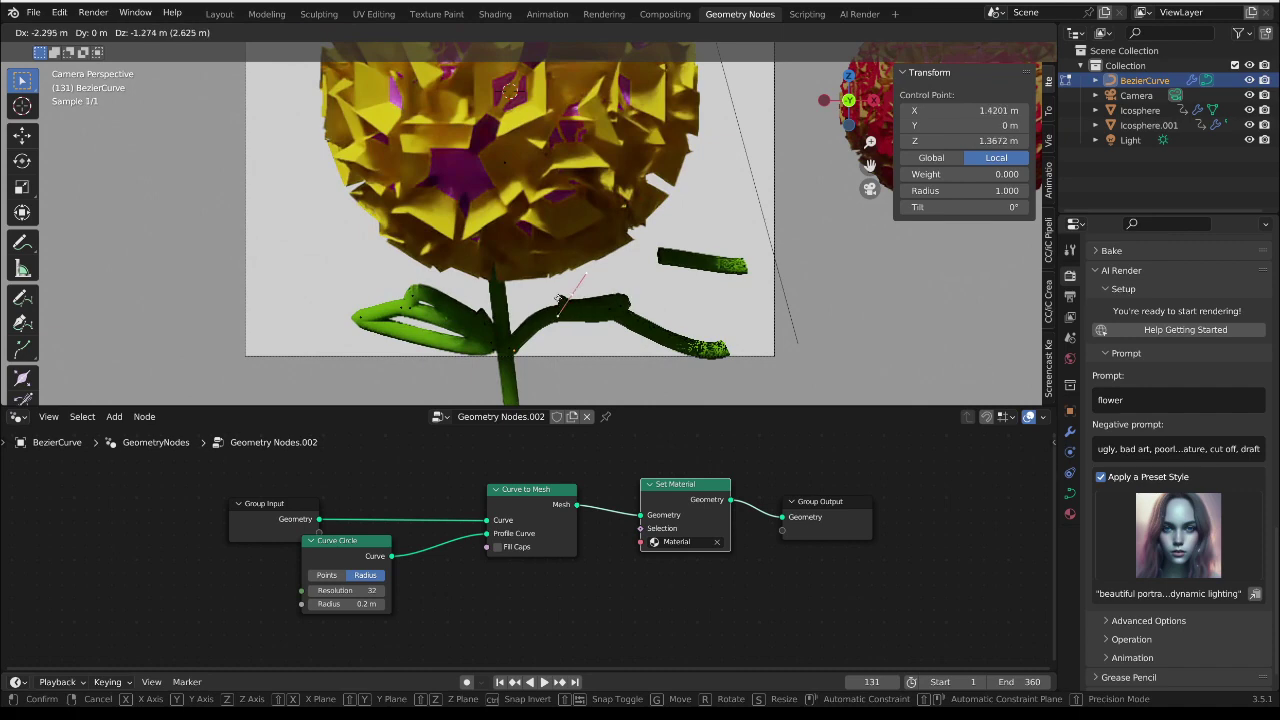
pyautogui.click(664, 257)
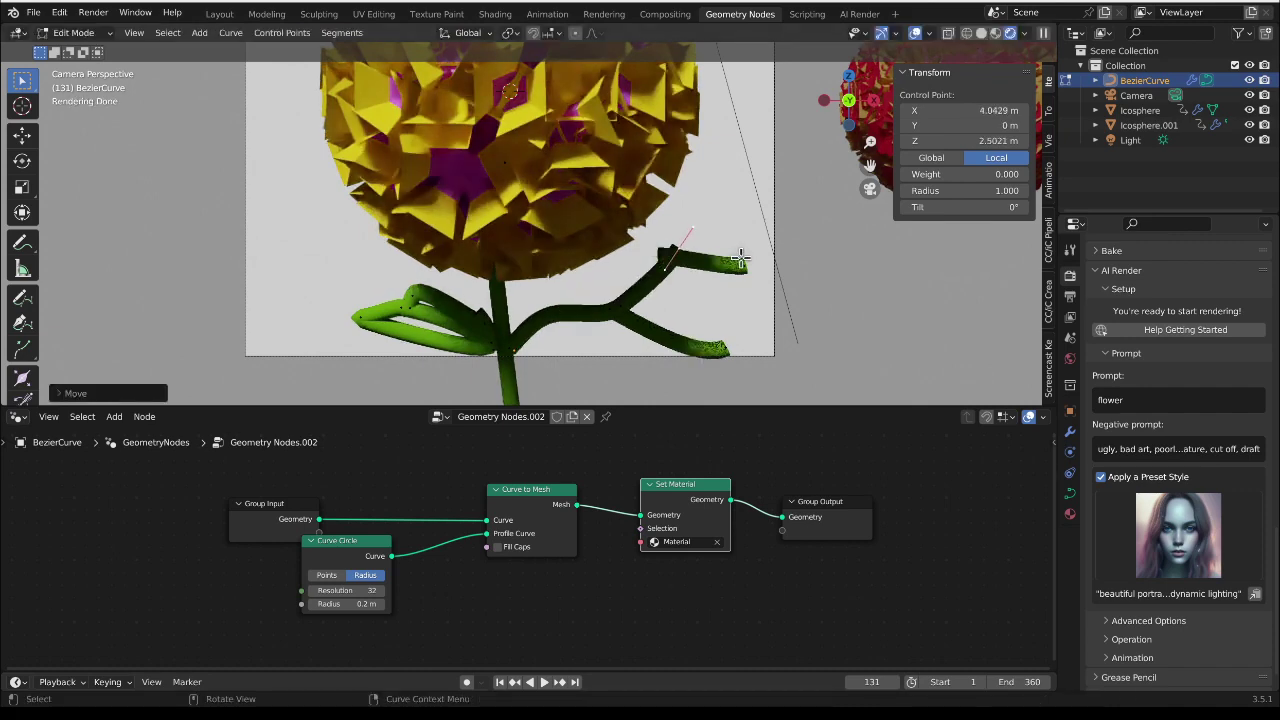
# Step: Shape the right branch into a leaf, moving its upper end point to about X 2.18 m, Z 1.34 m and lower to X 4.31 m, Z 2.84 m
pyautogui.press('g')
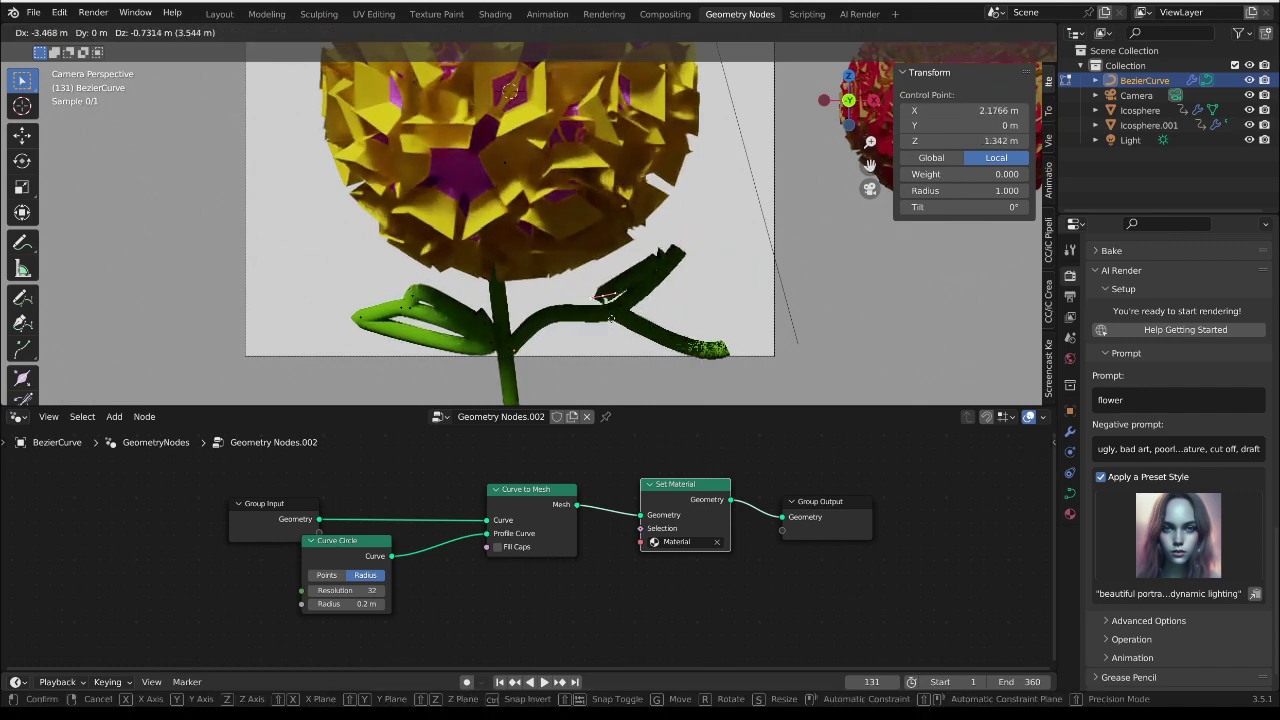
pyautogui.click(607, 296)
pyautogui.click(726, 350)
pyautogui.press('g')
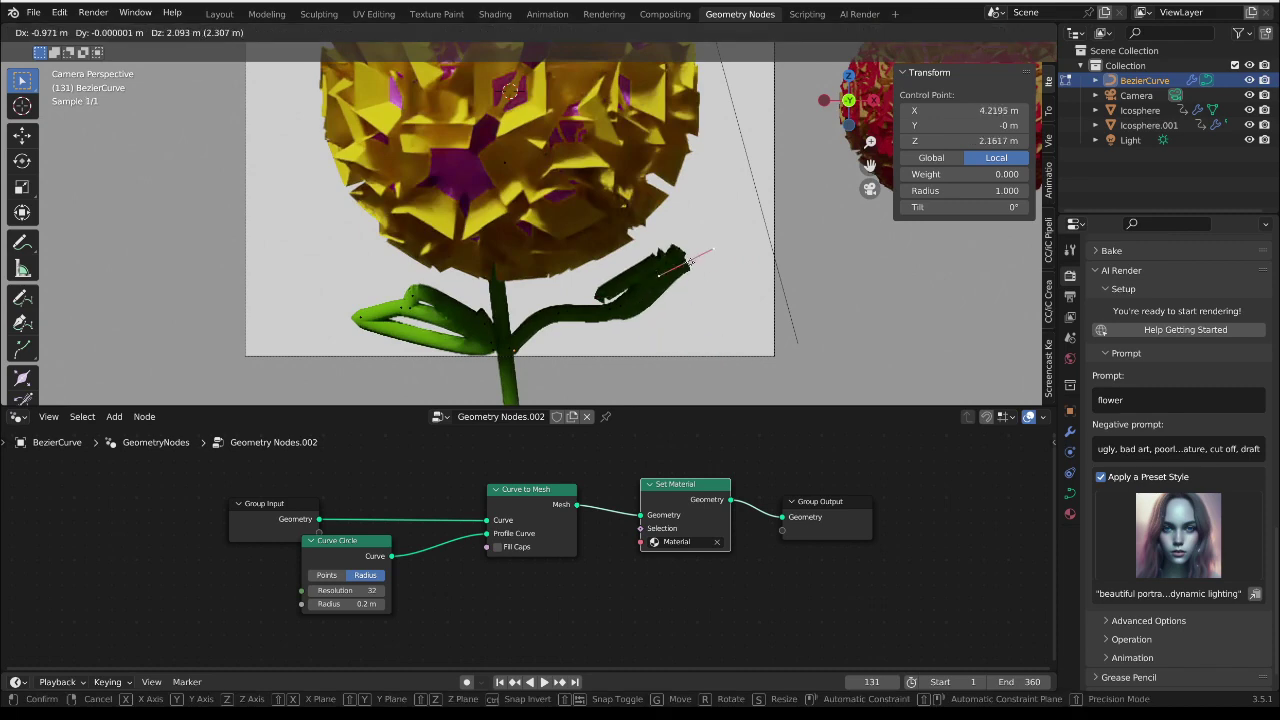
pyautogui.click(742, 313)
pyautogui.press('r')
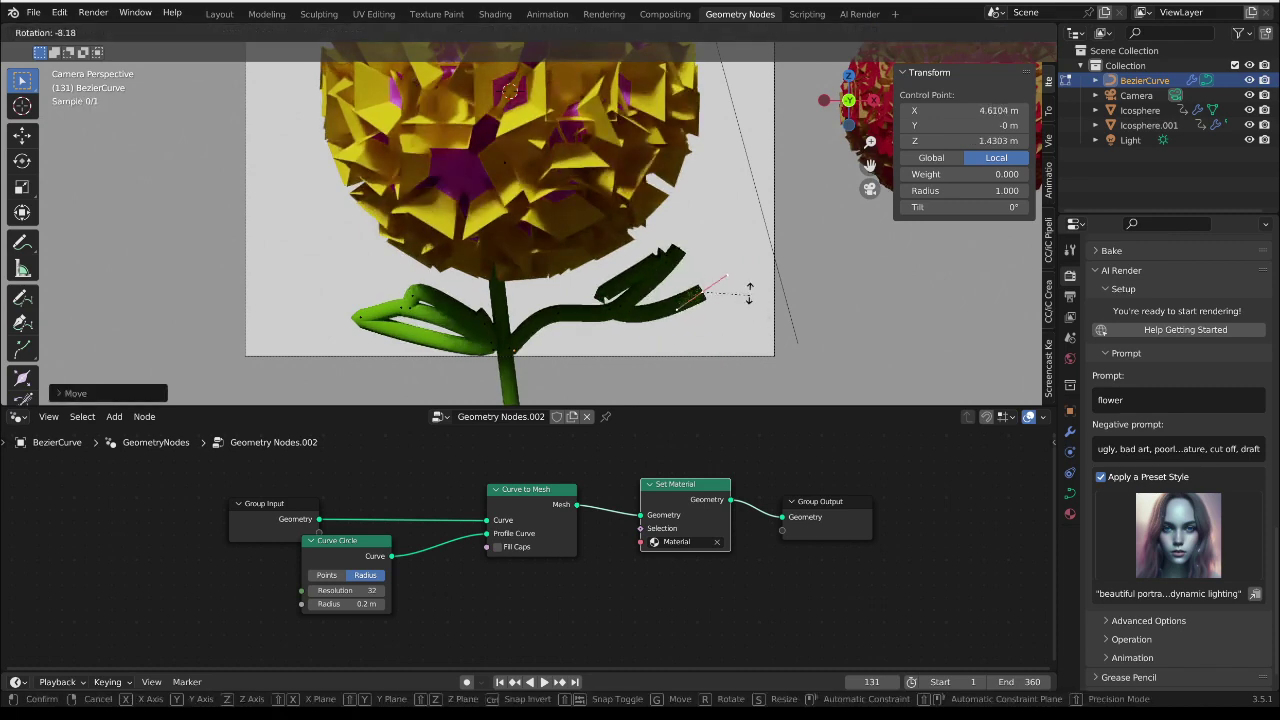
pyautogui.click(745, 285)
pyautogui.press('g')
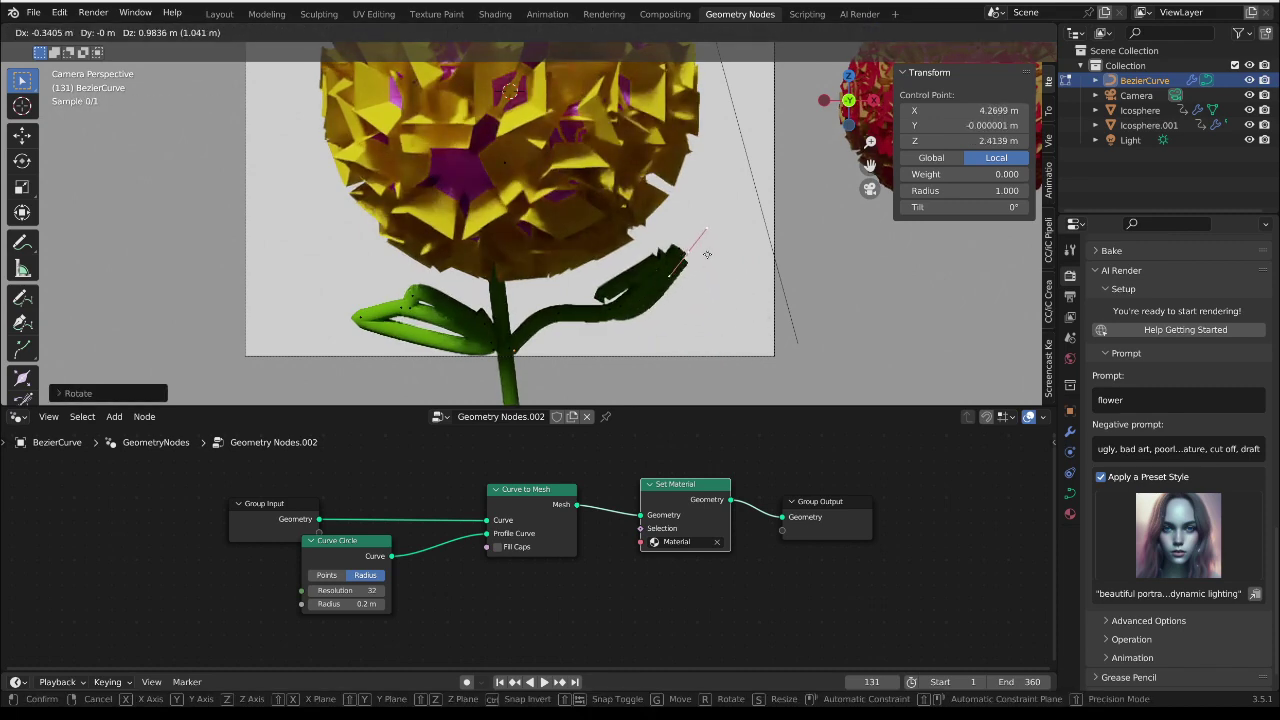
pyautogui.click(709, 240)
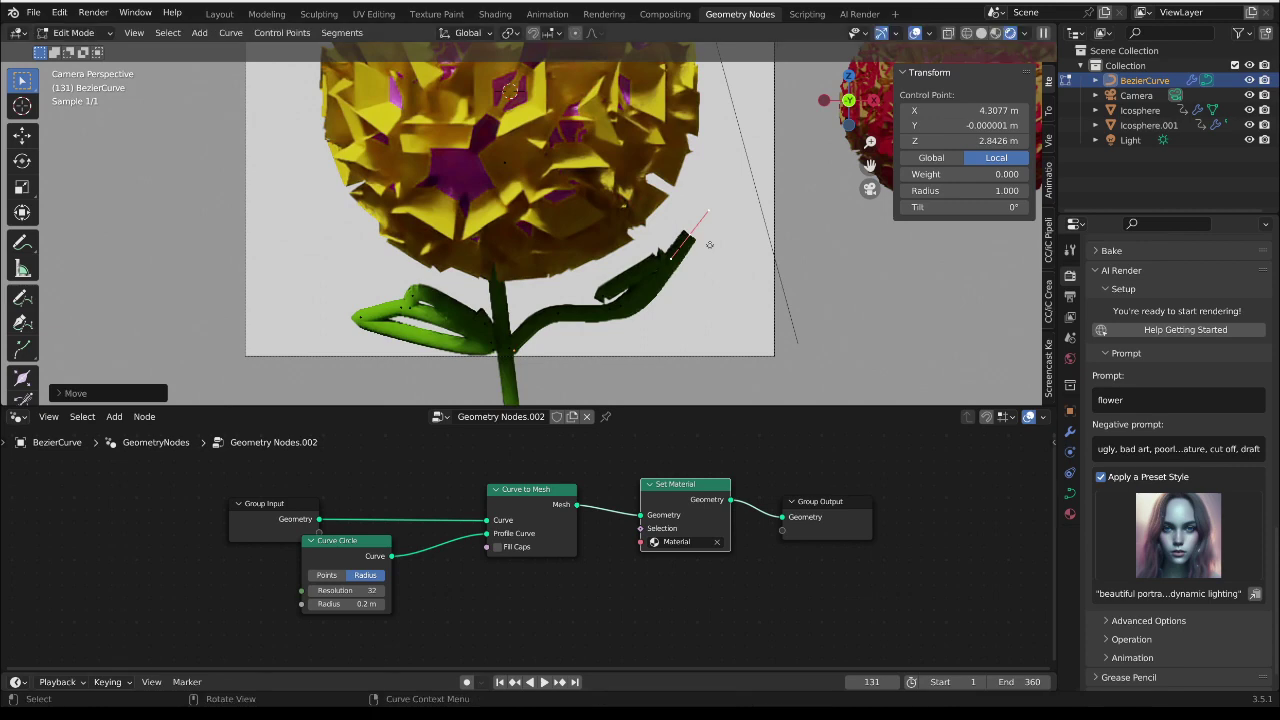
# Step: Taper the right leaf's outer tip by setting its control point radius to 0.39, and leave Edit Mode
pyautogui.click(739, 298)
pyautogui.click(693, 240)
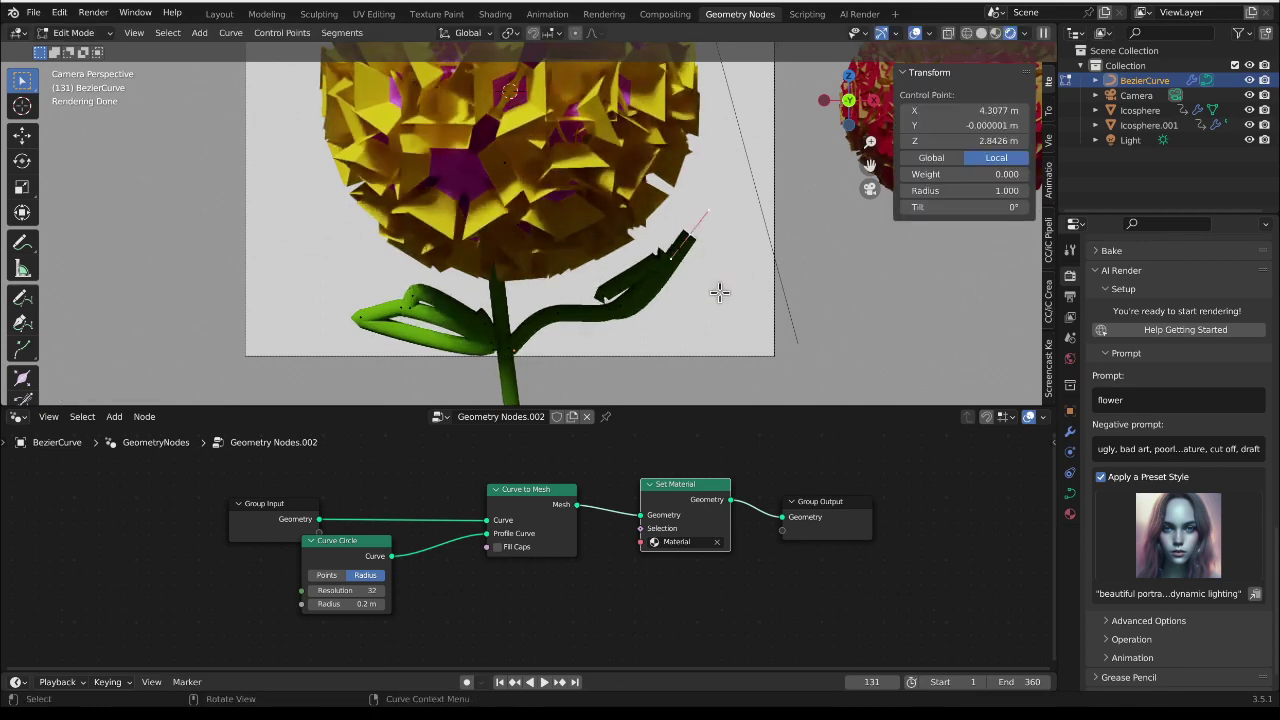
pyautogui.hotkey('shift', 'a')
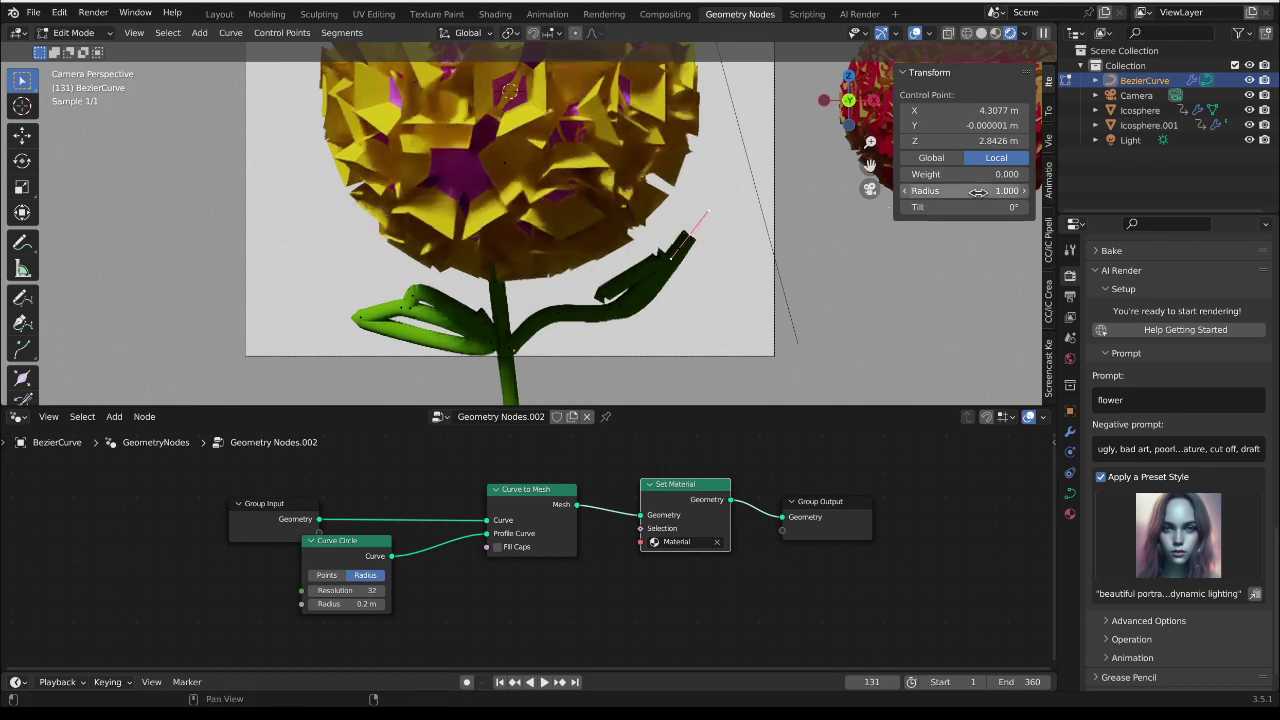
pyautogui.moveTo(982, 190); pyautogui.dragTo(968, 190)
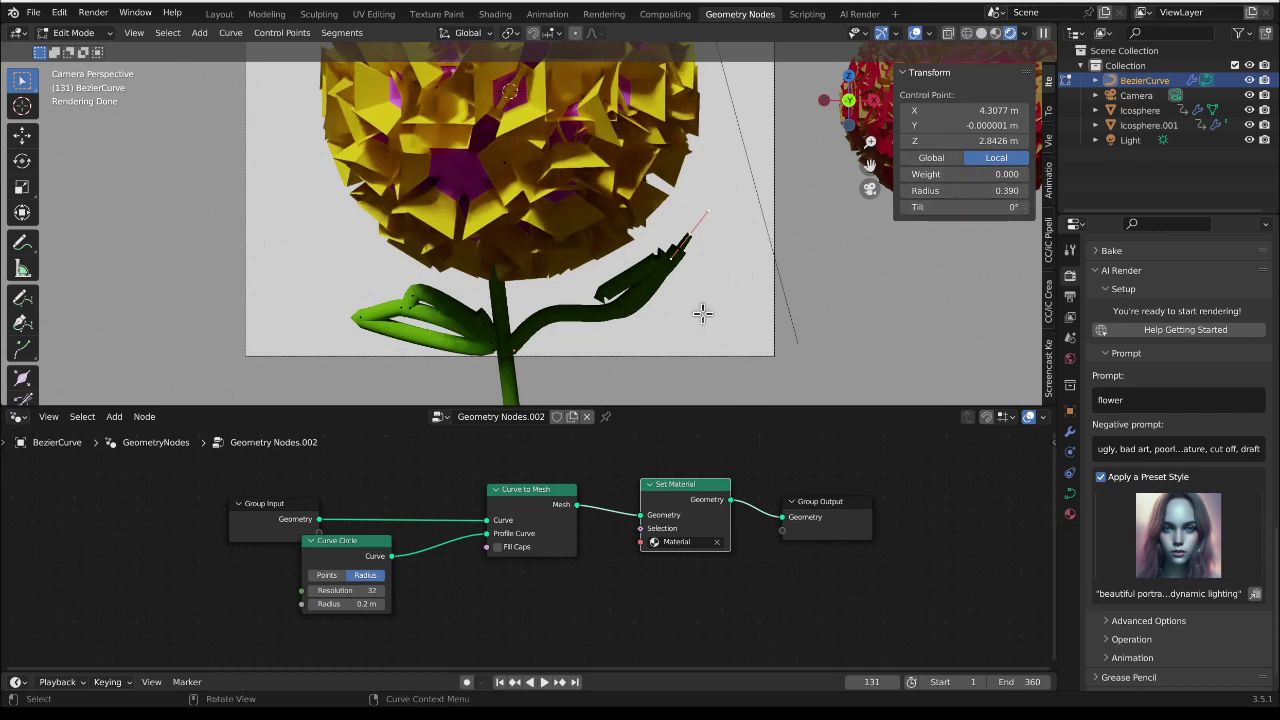
pyautogui.click(600, 298)
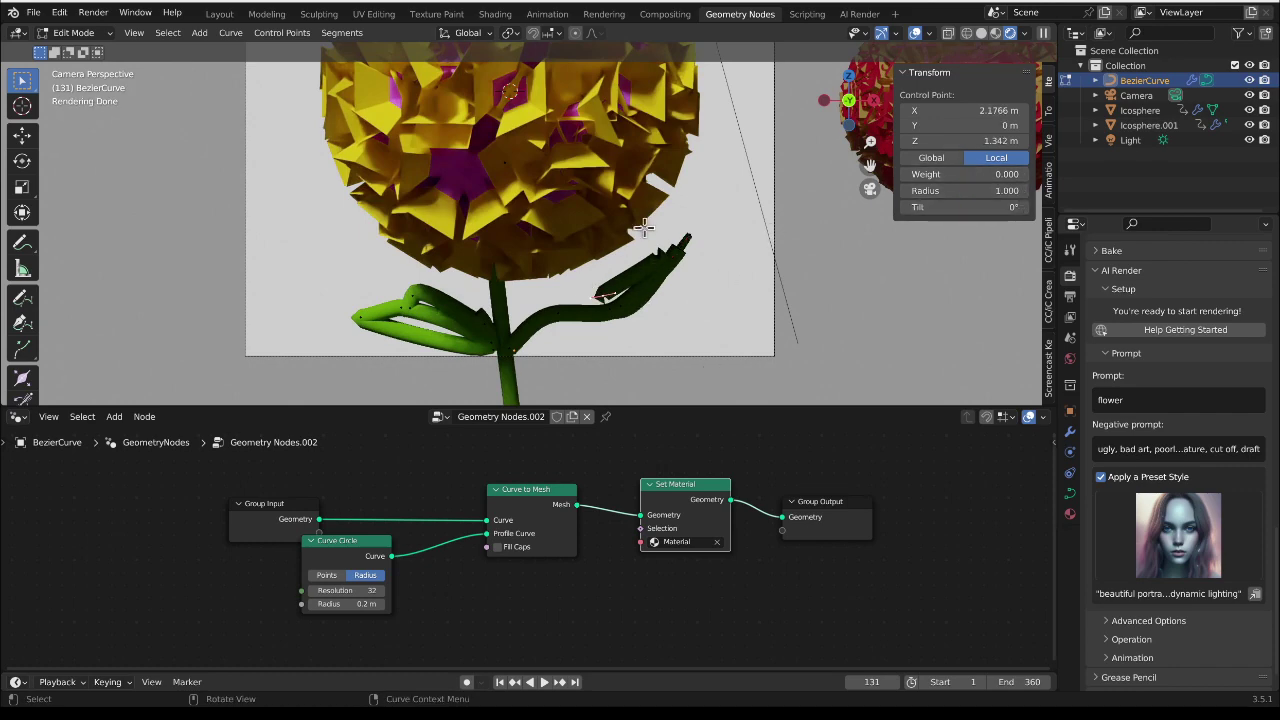
pyautogui.press('Tab')
# Step: Duplicate the sun light to about X 7.56 m, Z 1.59 m and rotate the copy to about 32.3°, -23.1°, 70.2°
pyautogui.click(737, 128)
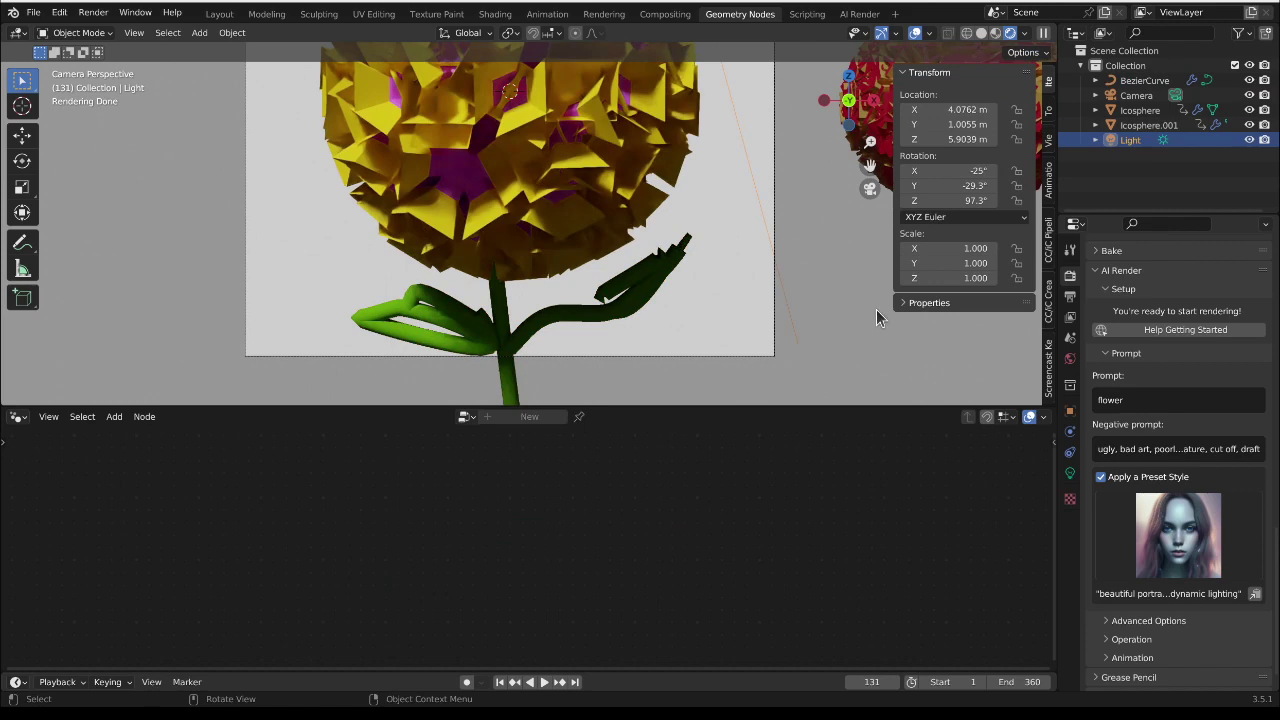
pyautogui.hotkey('shift', 'd')
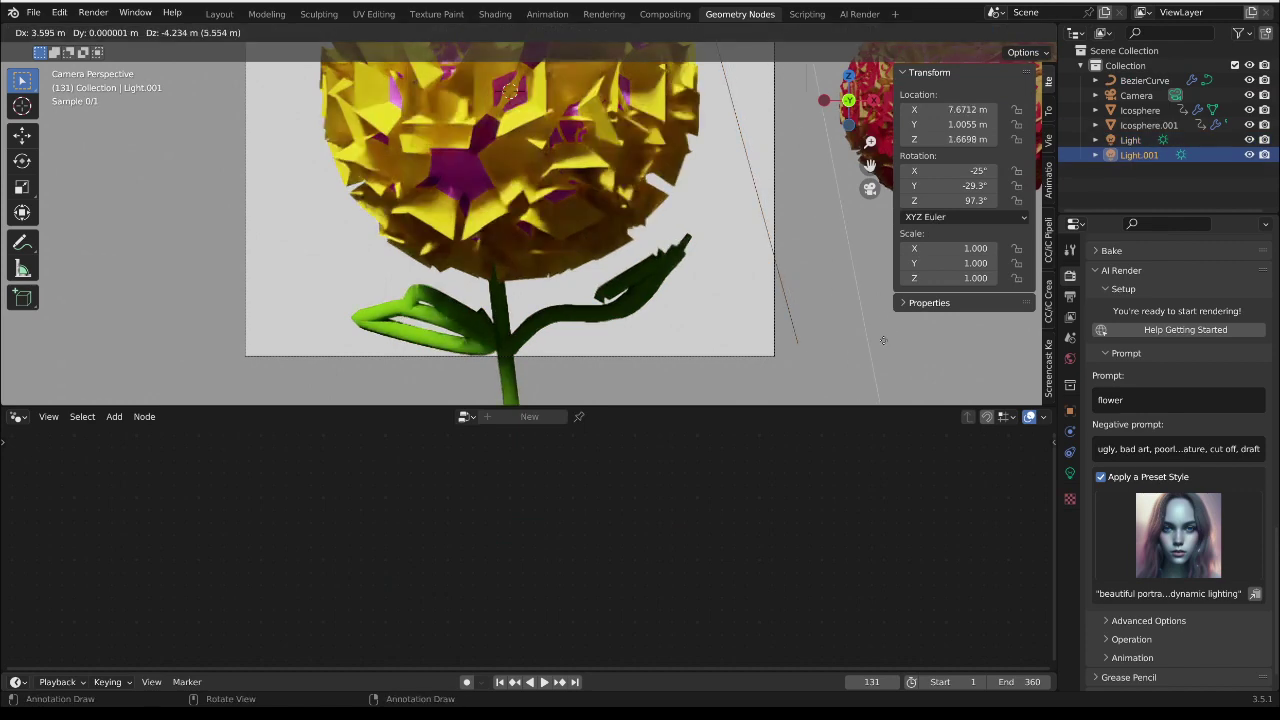
pyautogui.click(875, 345)
pyautogui.press('r')
pyautogui.click(627, 285)
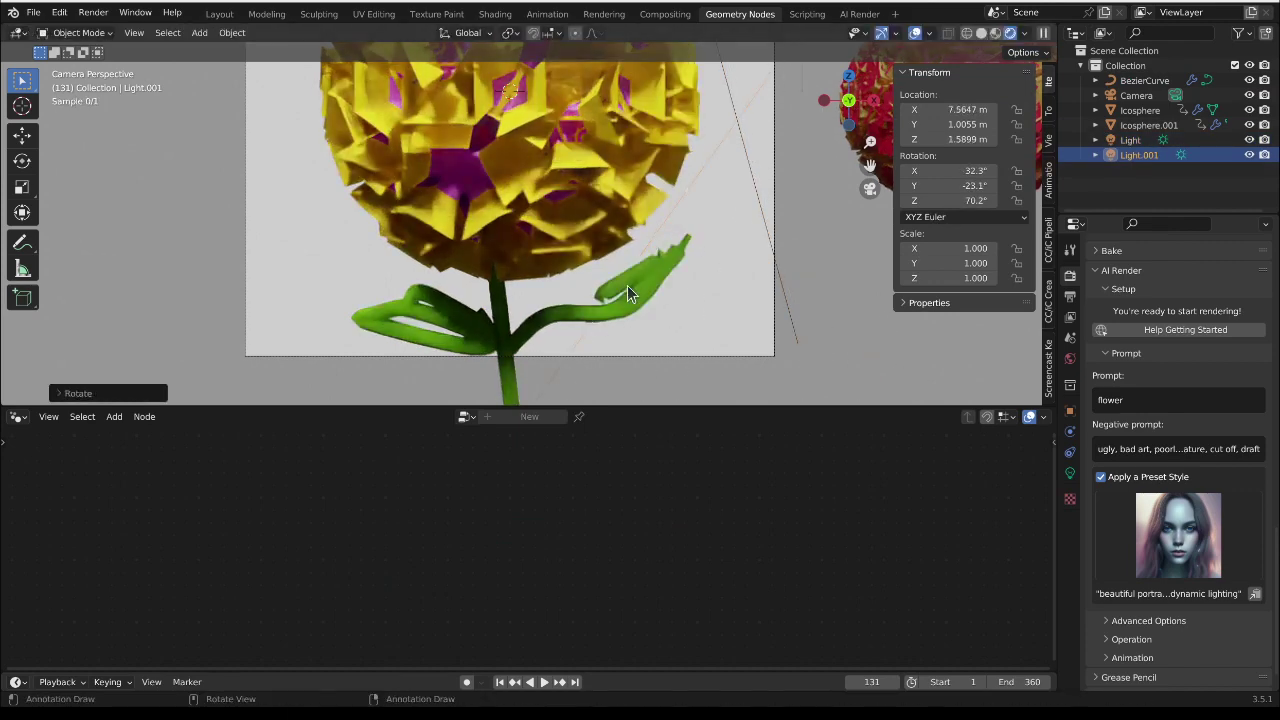
pyautogui.scroll(-3, 674, 270)
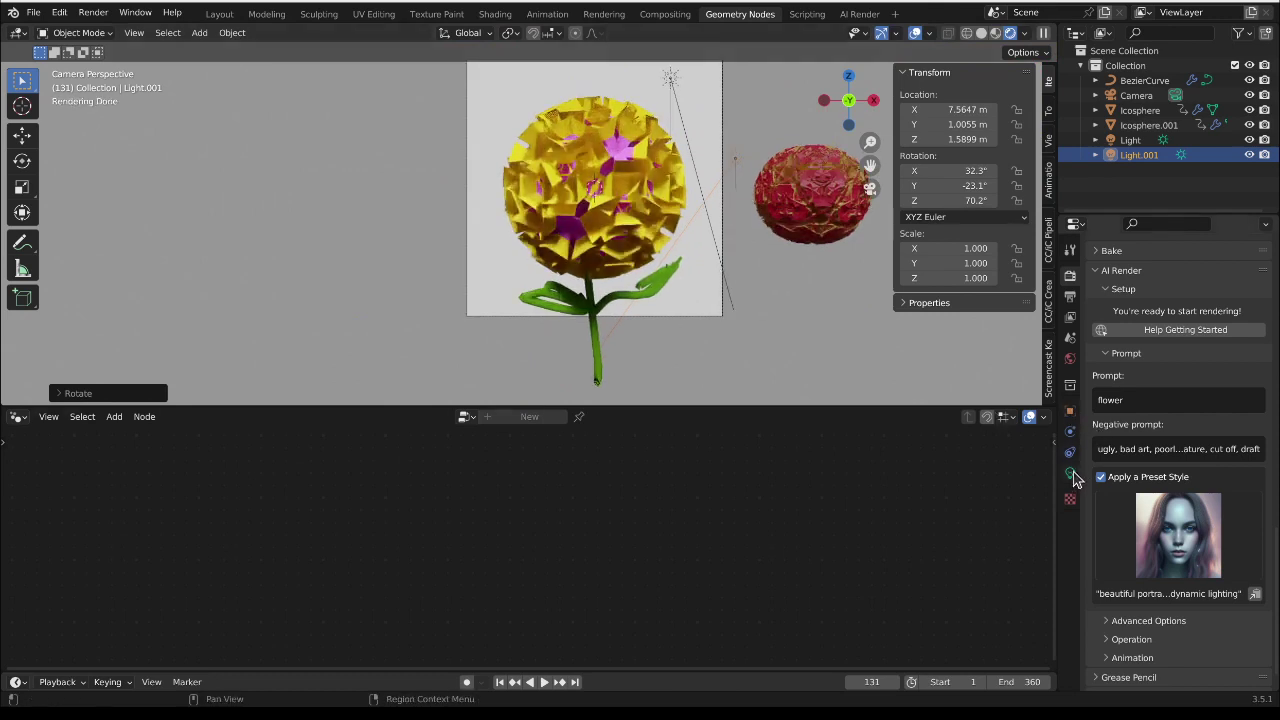
# Step: Set the duplicated sun light's strength to 1.0 and render the current frame
pyautogui.click(1070, 473)
pyautogui.click(1208, 375)
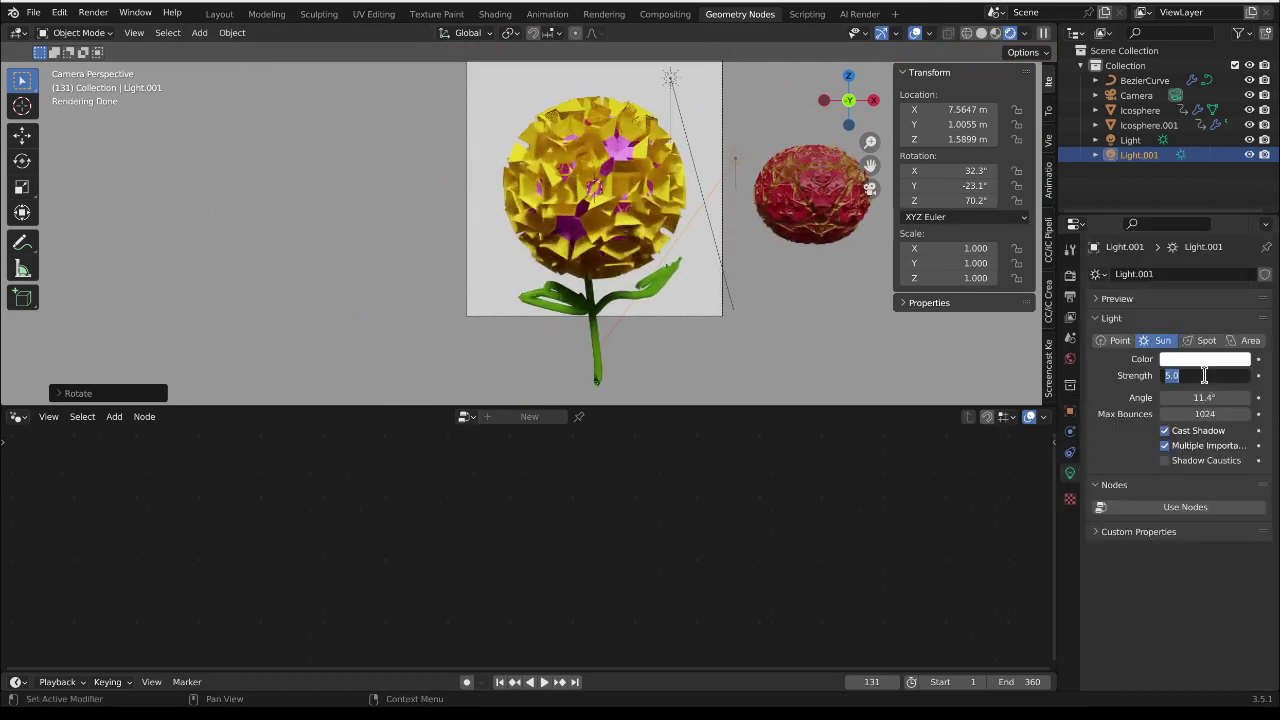
pyautogui.write('1')
pyautogui.press('Return')
pyautogui.click(1215, 375)
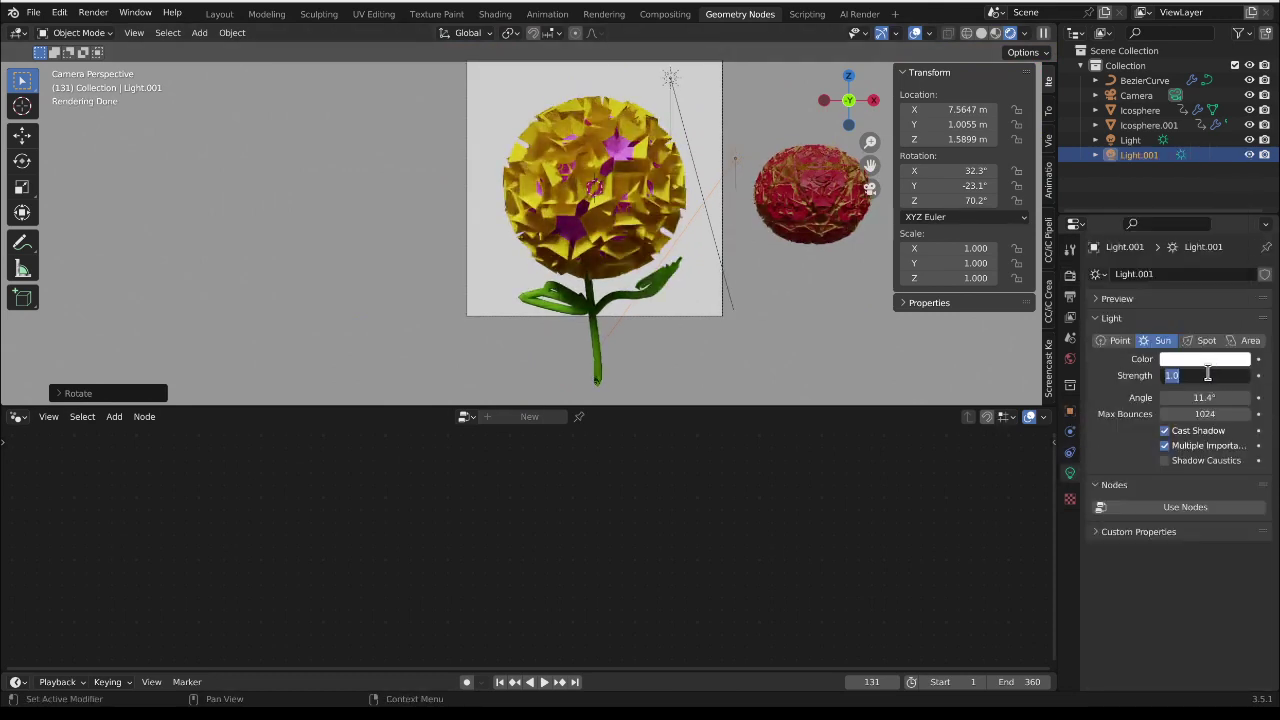
pyautogui.press('Return')
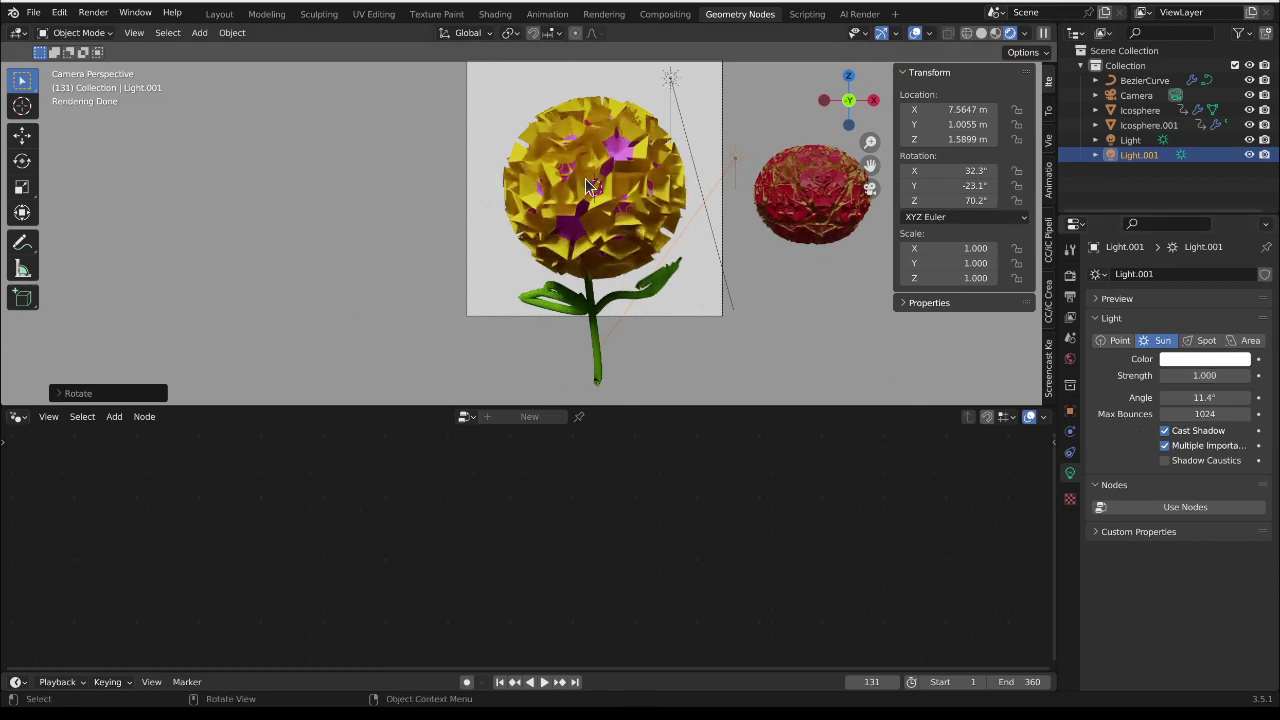
pyautogui.press('F12')
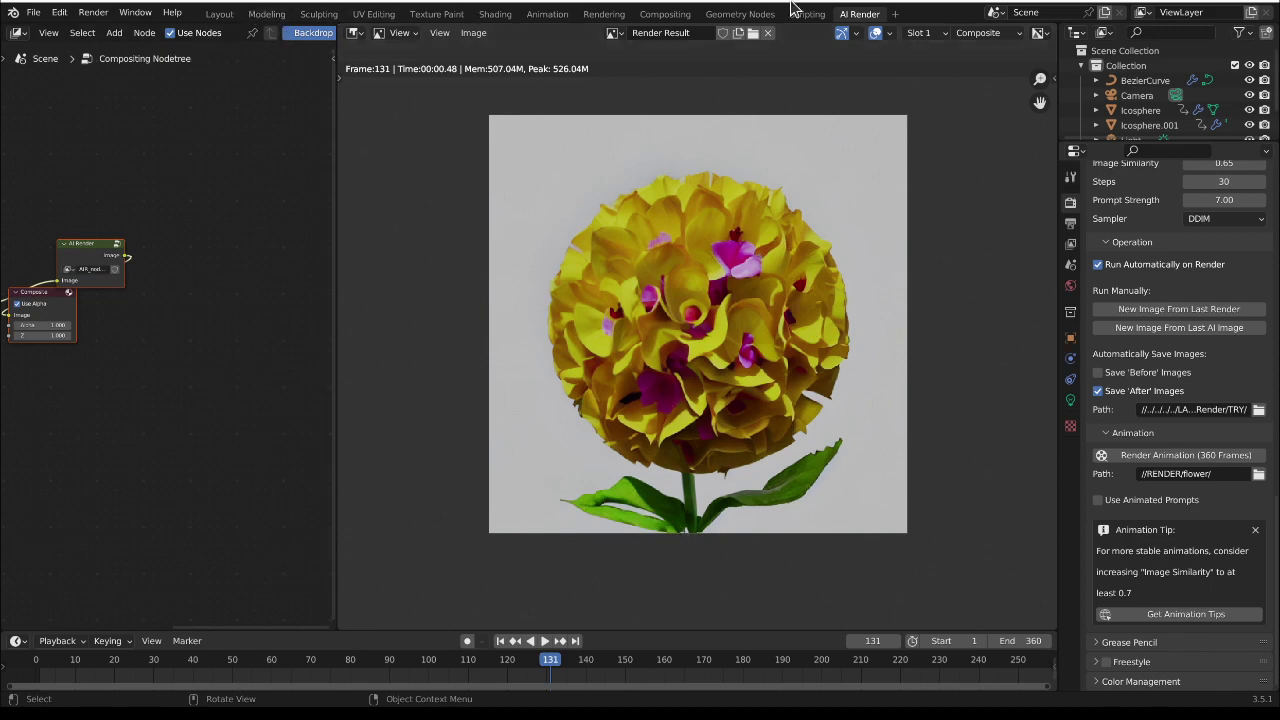
# Step: In the Geometry Nodes workspace, edit the stem curve and delete the left leaf's looped curves, keeping only the short stub beside the stem
pyautogui.click(740, 14)
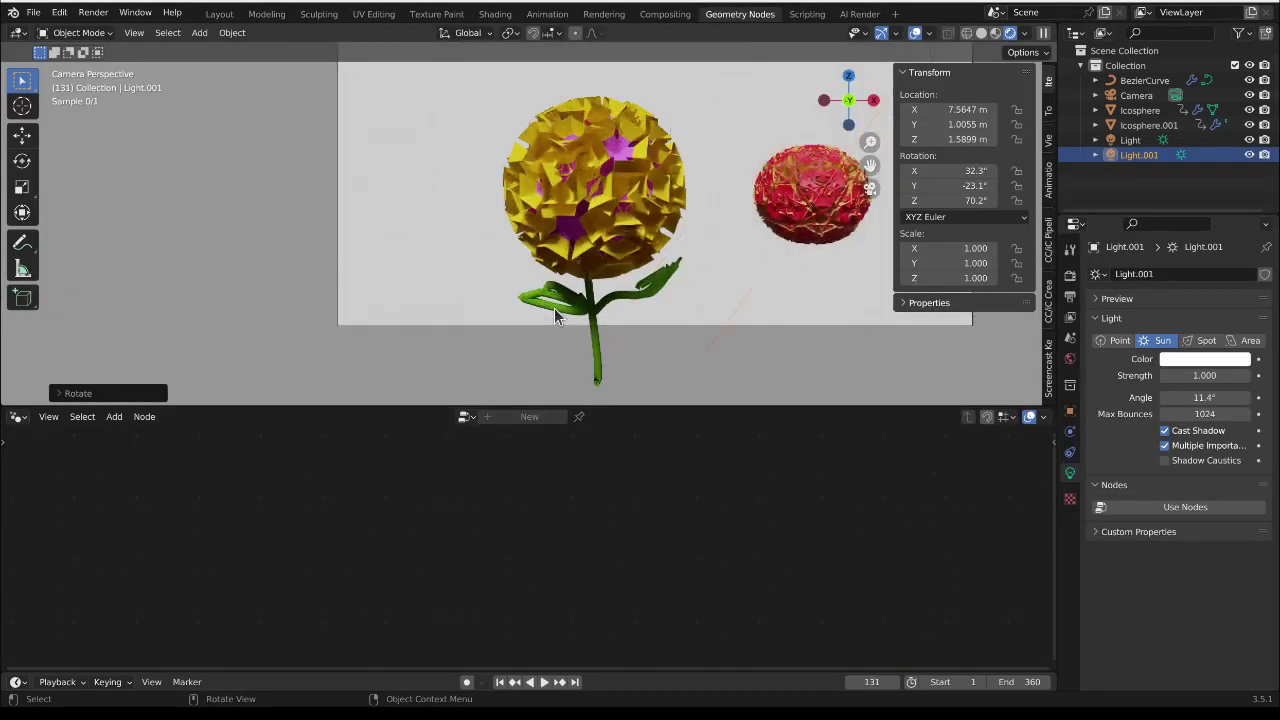
pyautogui.click(545, 285)
pyautogui.scroll(5, 543, 271)
pyautogui.press('Tab')
pyautogui.press('l')
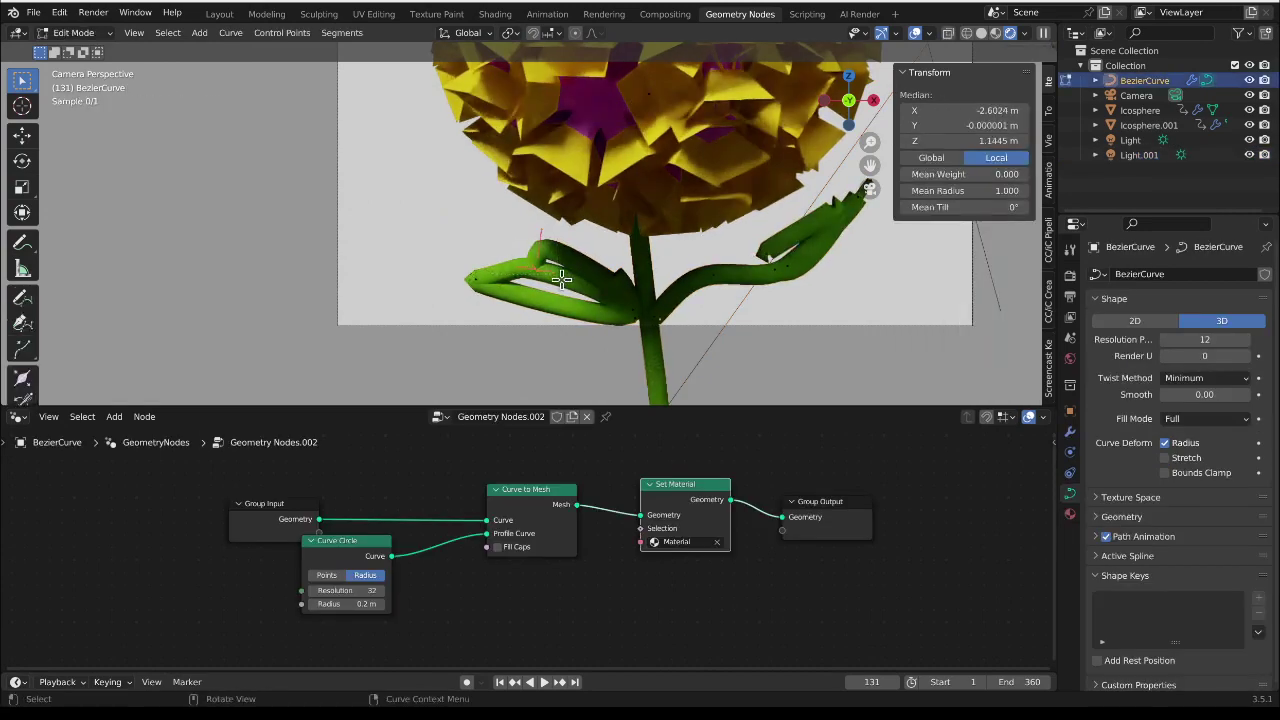
pyautogui.press('x')
pyautogui.click(560, 282)
pyautogui.click(484, 281)
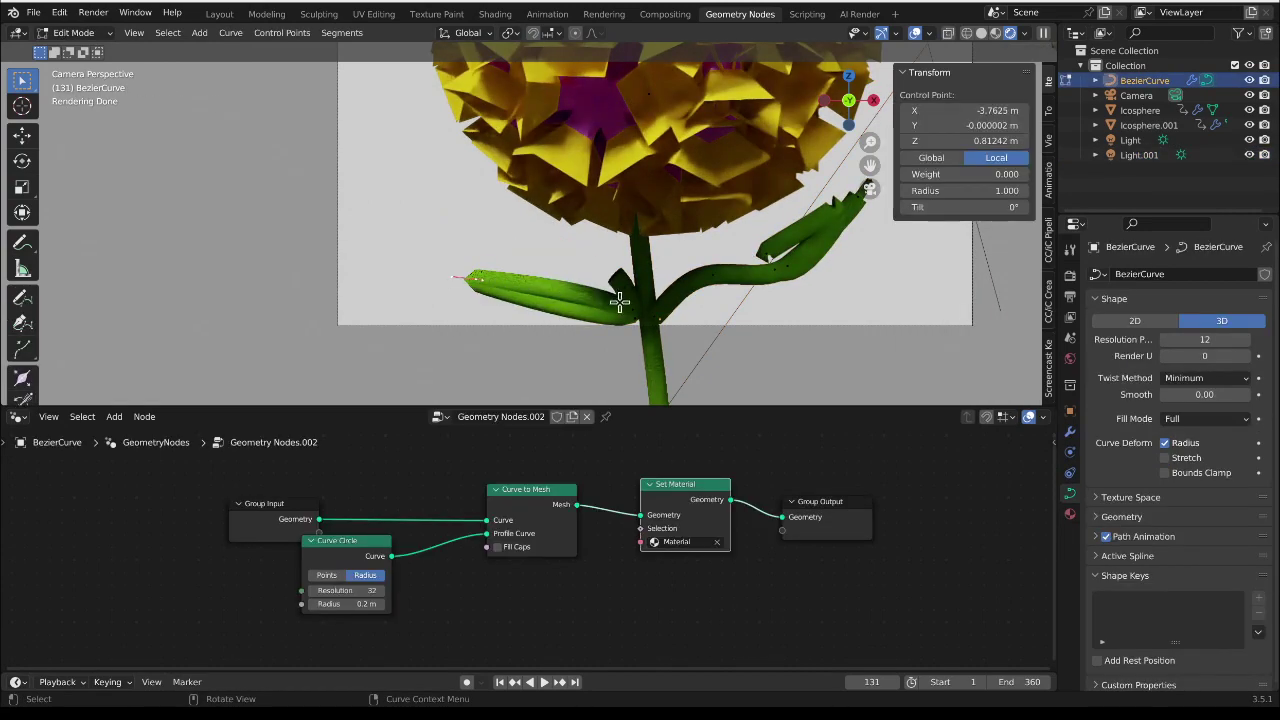
pyautogui.press('x')
pyautogui.click(628, 318)
# Step: Extrude the left stub outward to about X -3.37 m, Z 0.53 m and set the new point's radius to 1.98
pyautogui.click(620, 294)
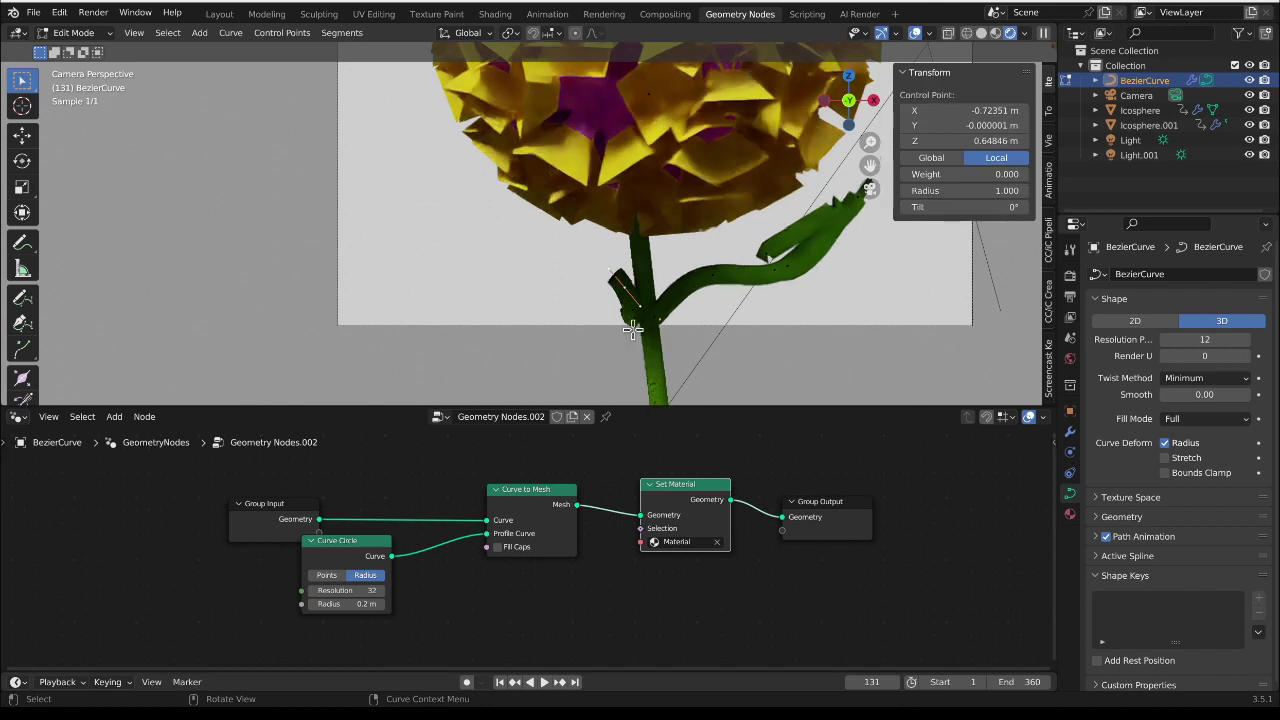
pyautogui.press('g')
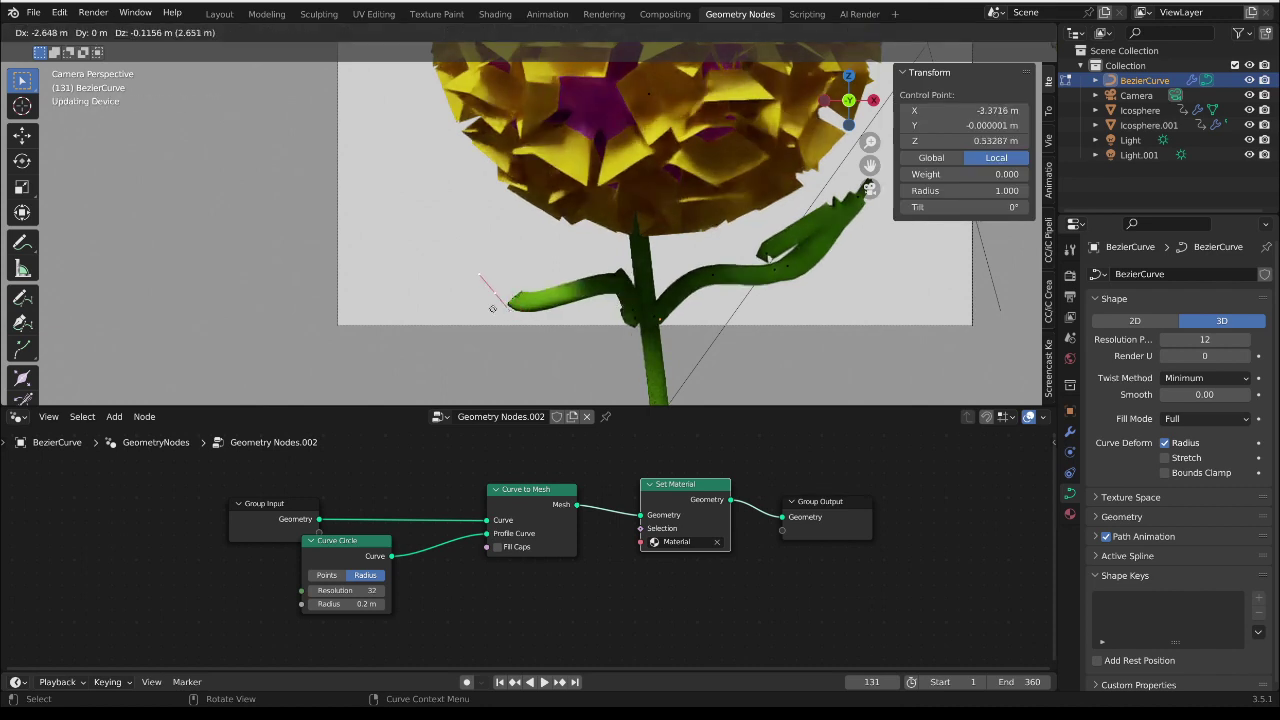
pyautogui.click(489, 304)
pyautogui.click(965, 190)
pyautogui.write('1.44')
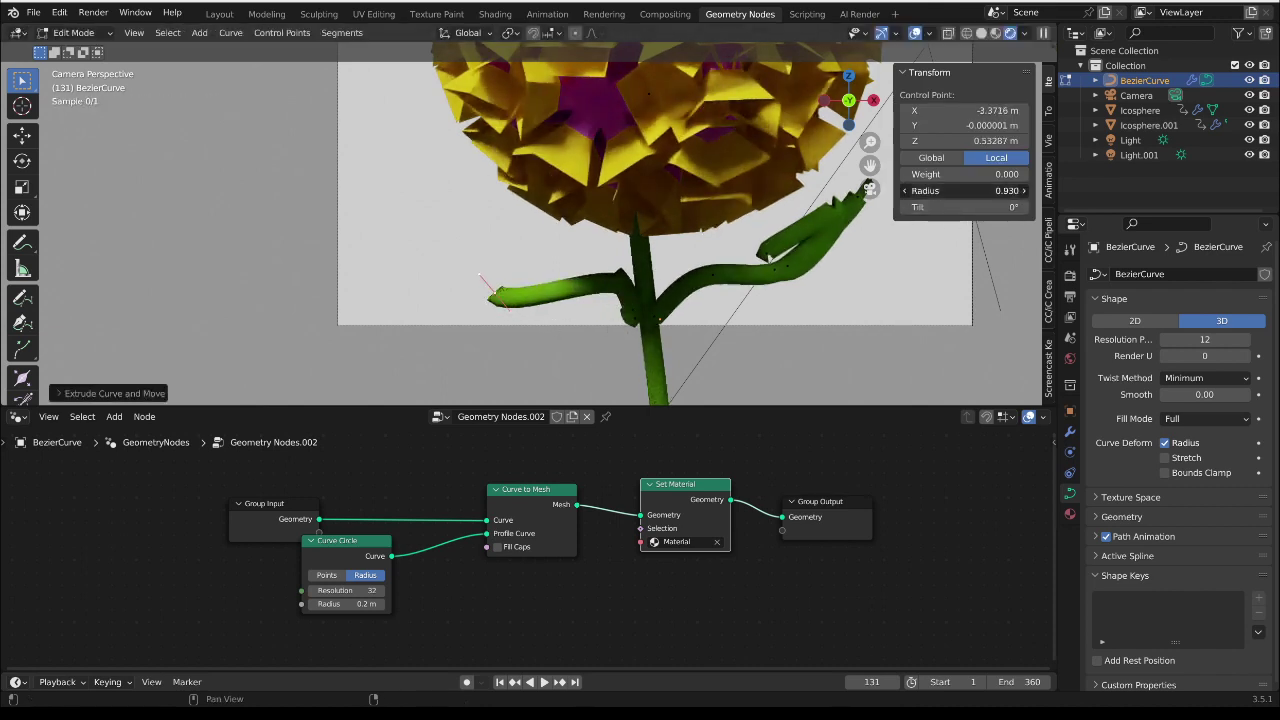
pyautogui.press('Return')
pyautogui.moveTo(965, 190); pyautogui.dragTo(1015, 190)
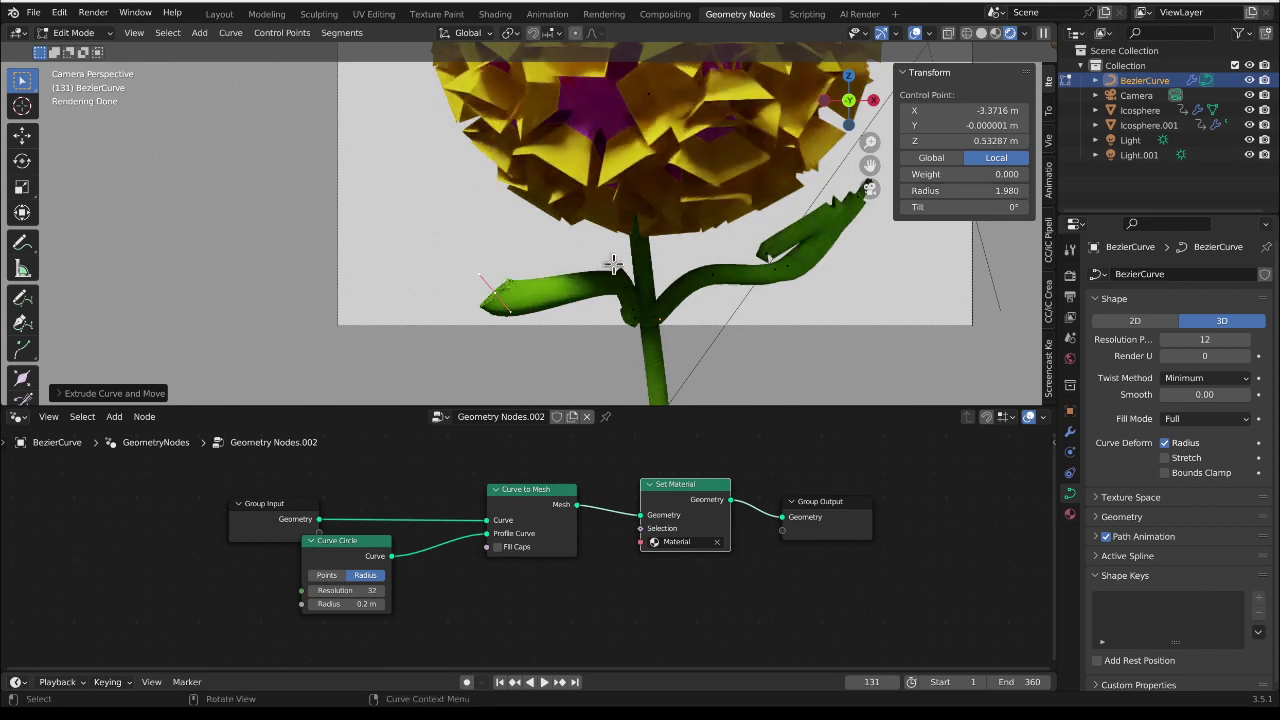
# Step: Extrude the left leaf's tip to about X -4.35 m, Z 1.26 m with radius 0.28, and move its middle point to X -2.31 m, Z 0.69 m
pyautogui.press('e')
pyautogui.click(482, 256)
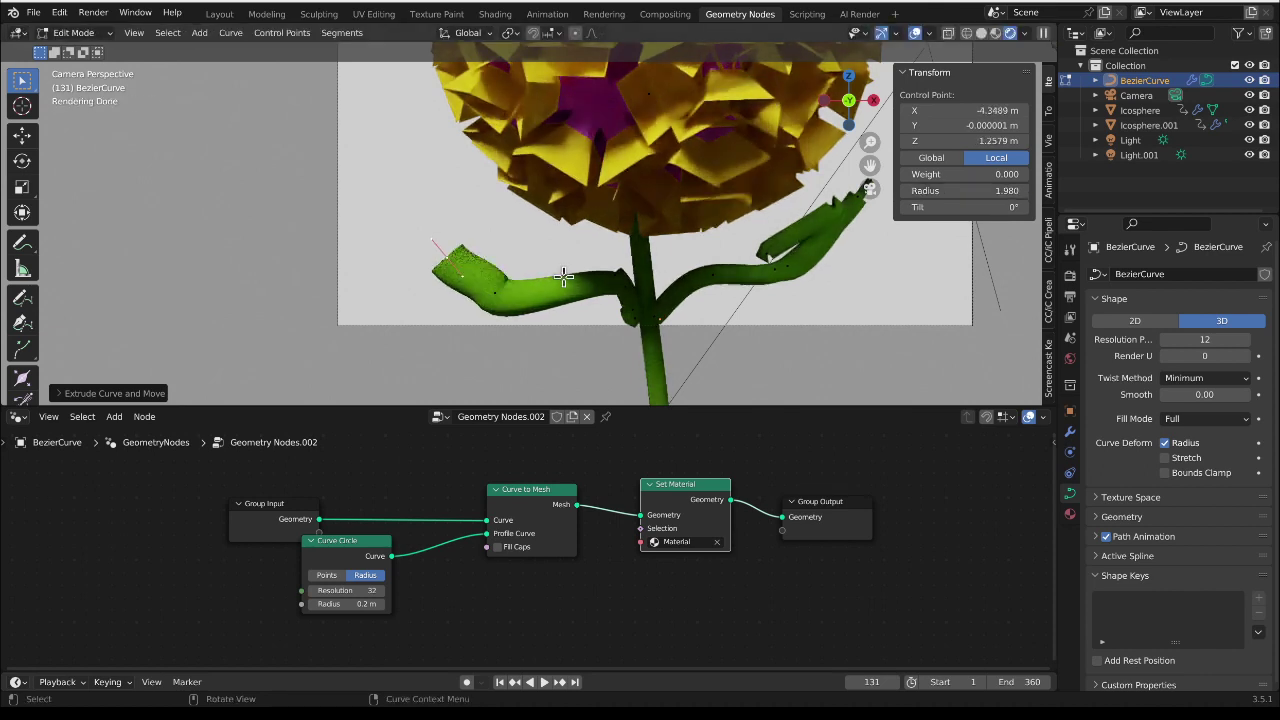
pyautogui.moveTo(965, 190)
pyautogui.mouseDown()
pyautogui.moveTo(940, 190)
pyautogui.moveTo(955, 190)
pyautogui.mouseUp()
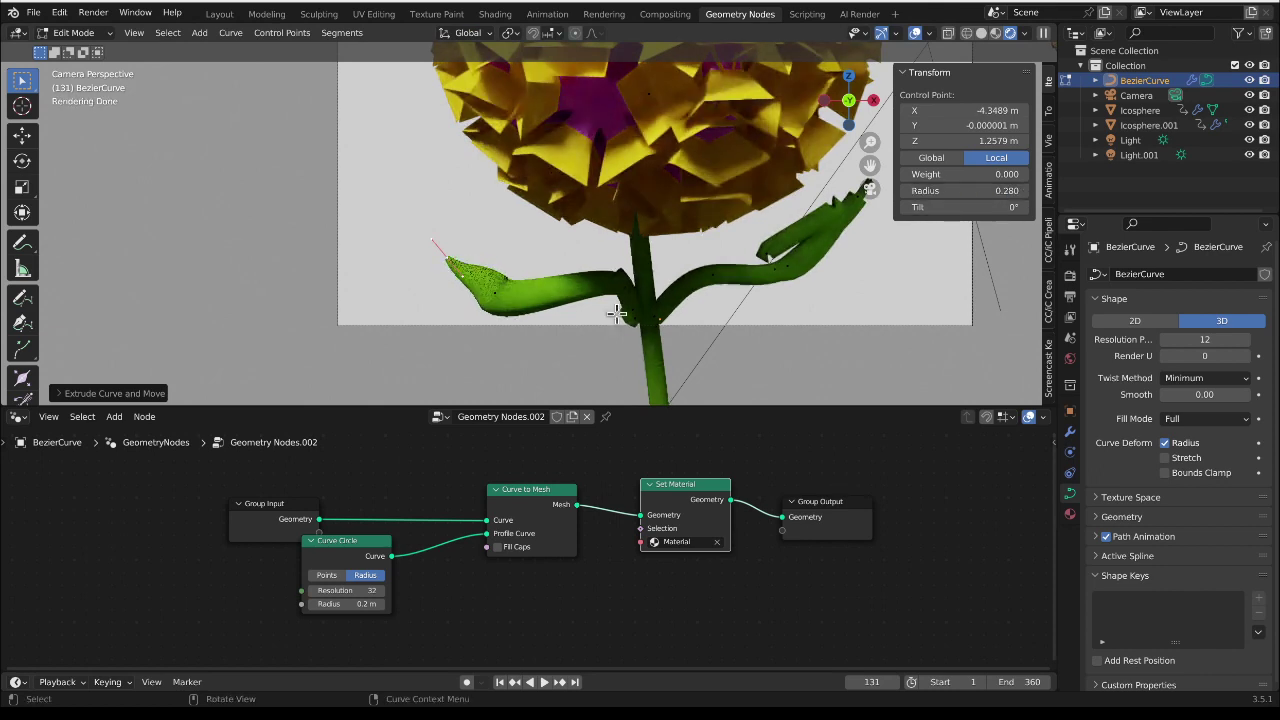
pyautogui.click(502, 292)
pyautogui.click(557, 287)
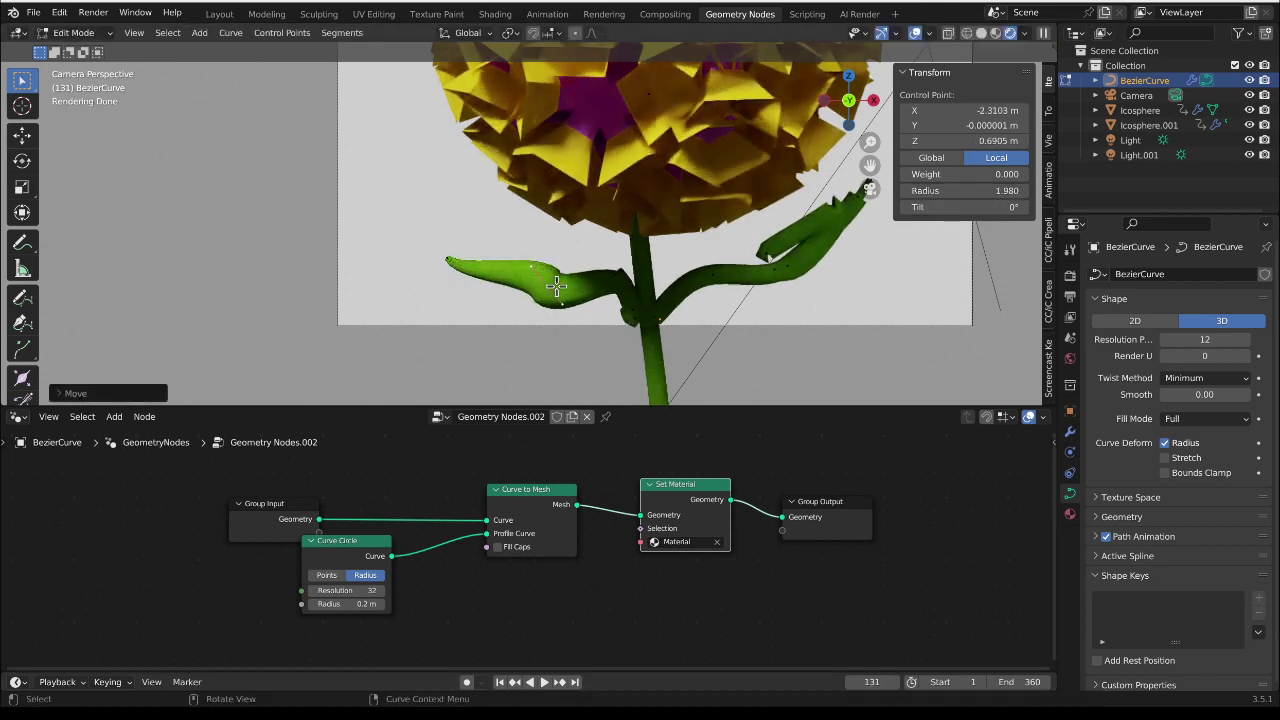
# Step: Extrude two stubs up from the branch base to about X -0.84 m, Z 1.52 m and X -0.13 m, Z 1.92 m, and leave Edit Mode
pyautogui.click(642, 203)
pyautogui.click(662, 312)
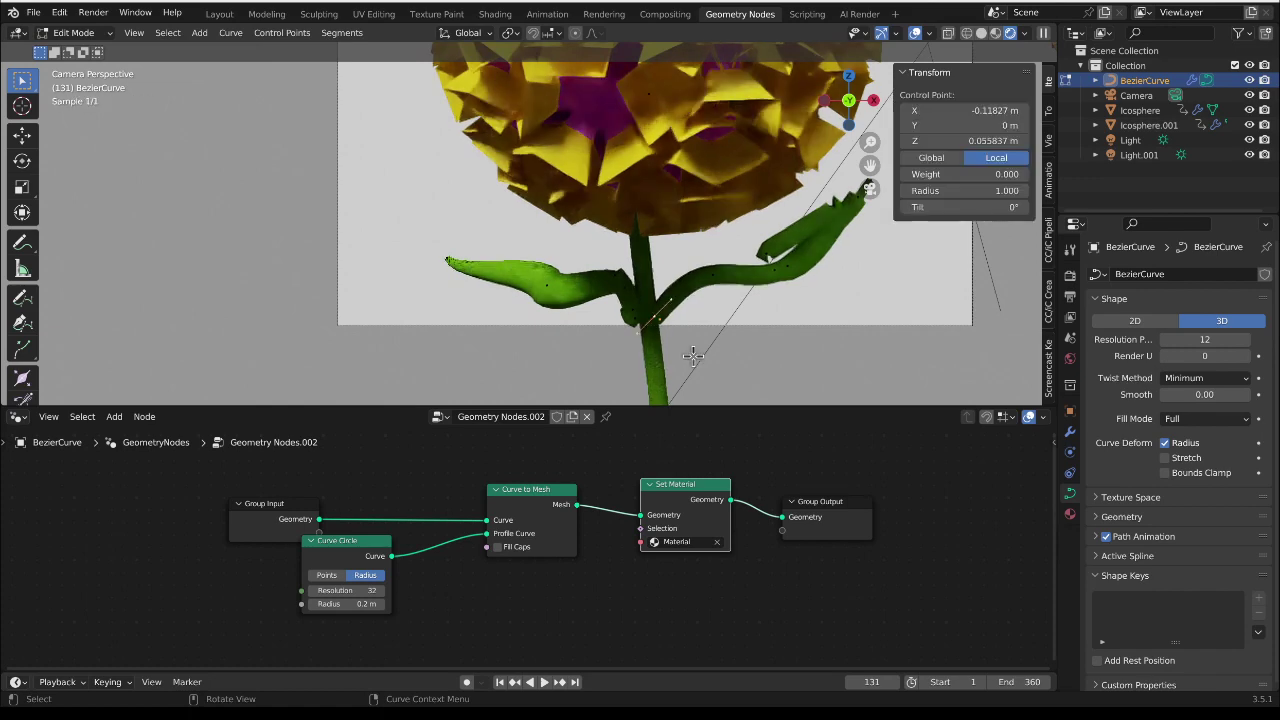
pyautogui.keyDown('shift'); pyautogui.moveTo(695, 278); pyautogui.dragTo(699, 299, button='middle'); pyautogui.keyUp('shift')
pyautogui.press('e')
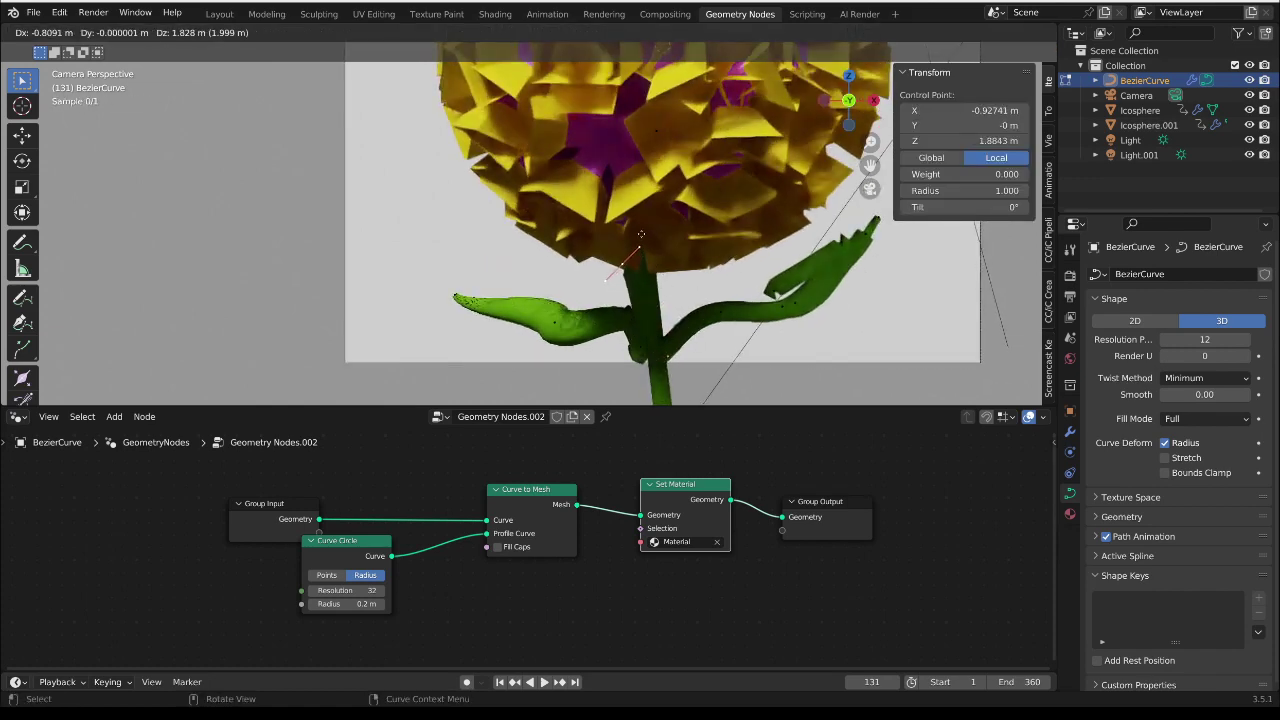
pyautogui.click(646, 251)
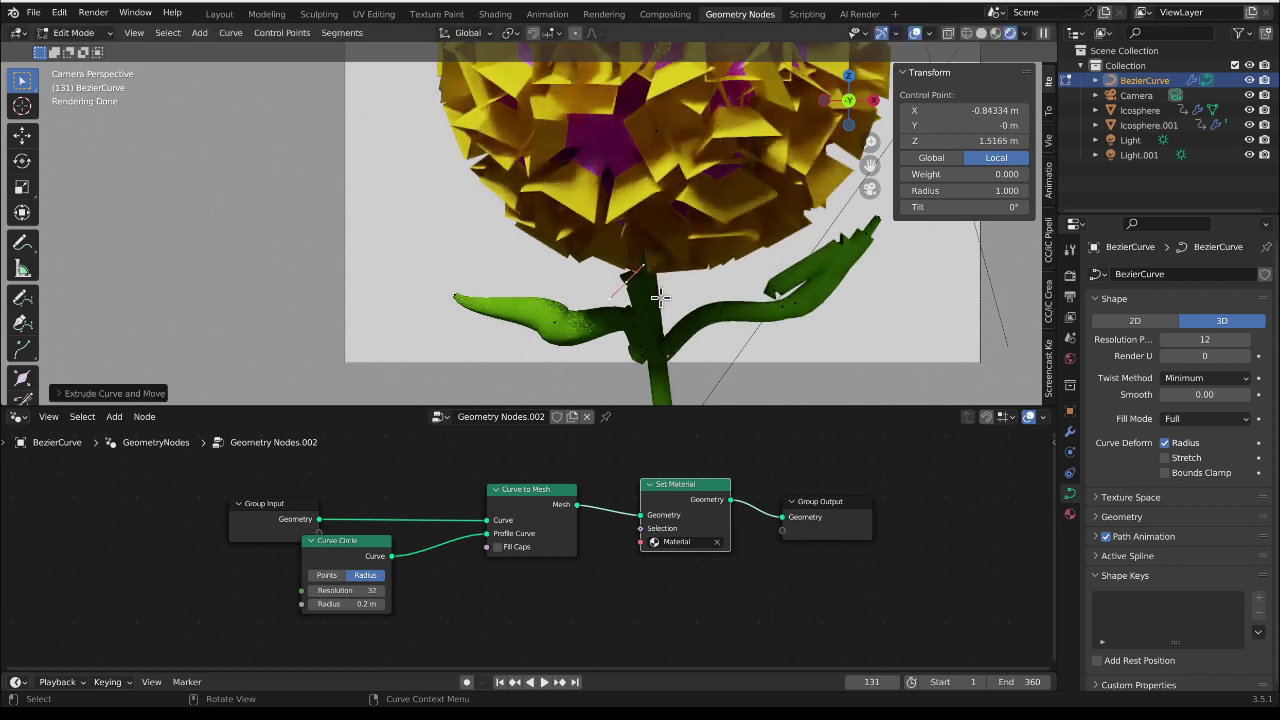
pyautogui.press('e')
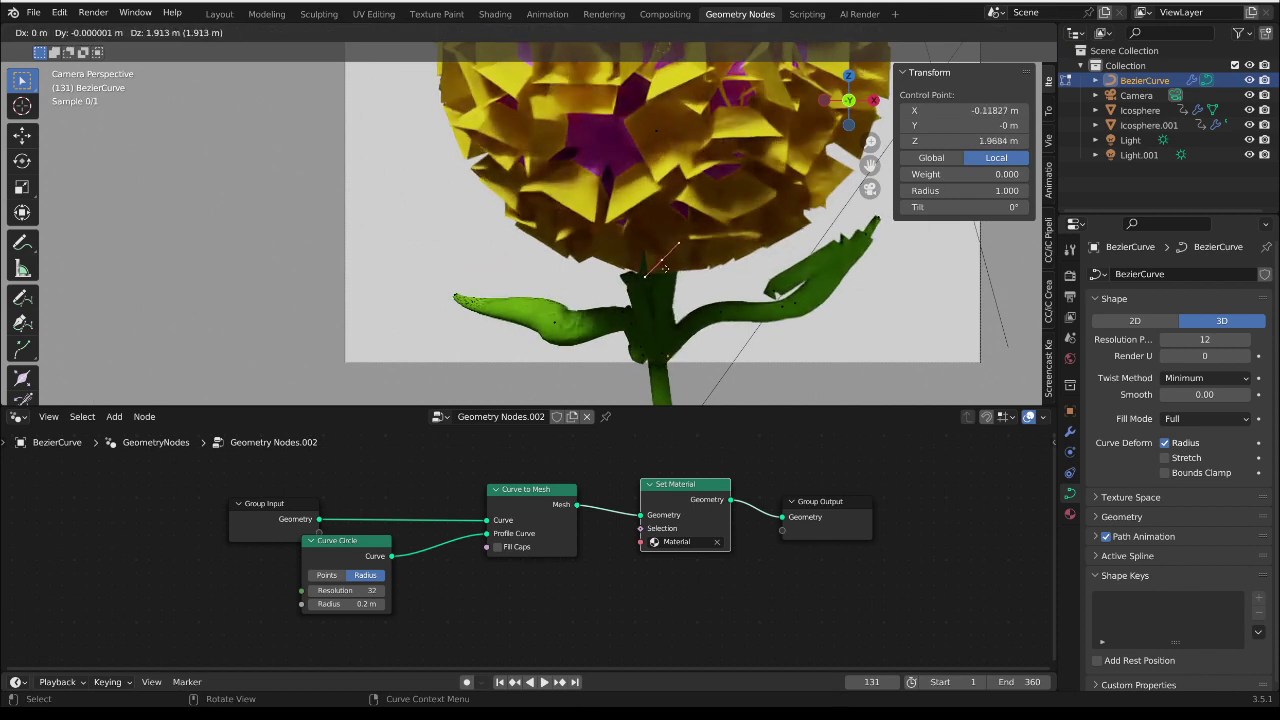
pyautogui.click(664, 268)
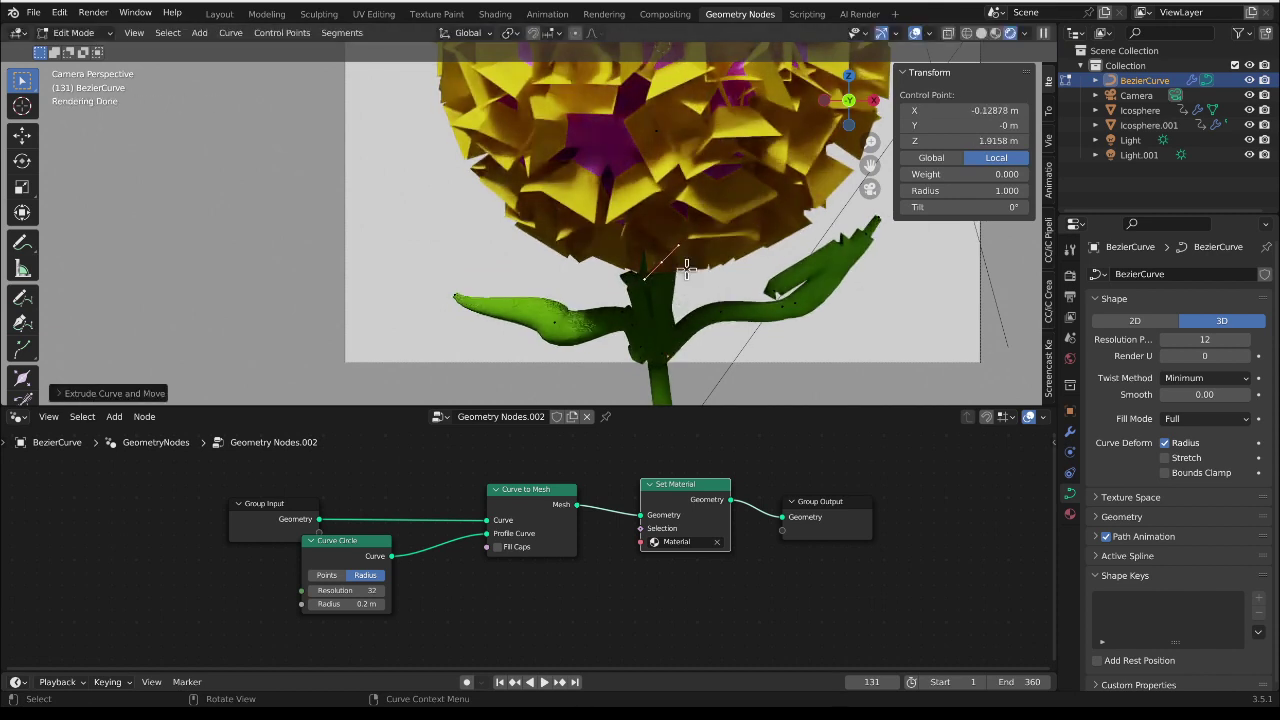
pyautogui.scroll(-2, 726, 285)
pyautogui.keyDown('shift'); pyautogui.moveTo(726, 285); pyautogui.dragTo(626, 315, button='middle'); pyautogui.keyUp('shift')
pyautogui.press('Tab')
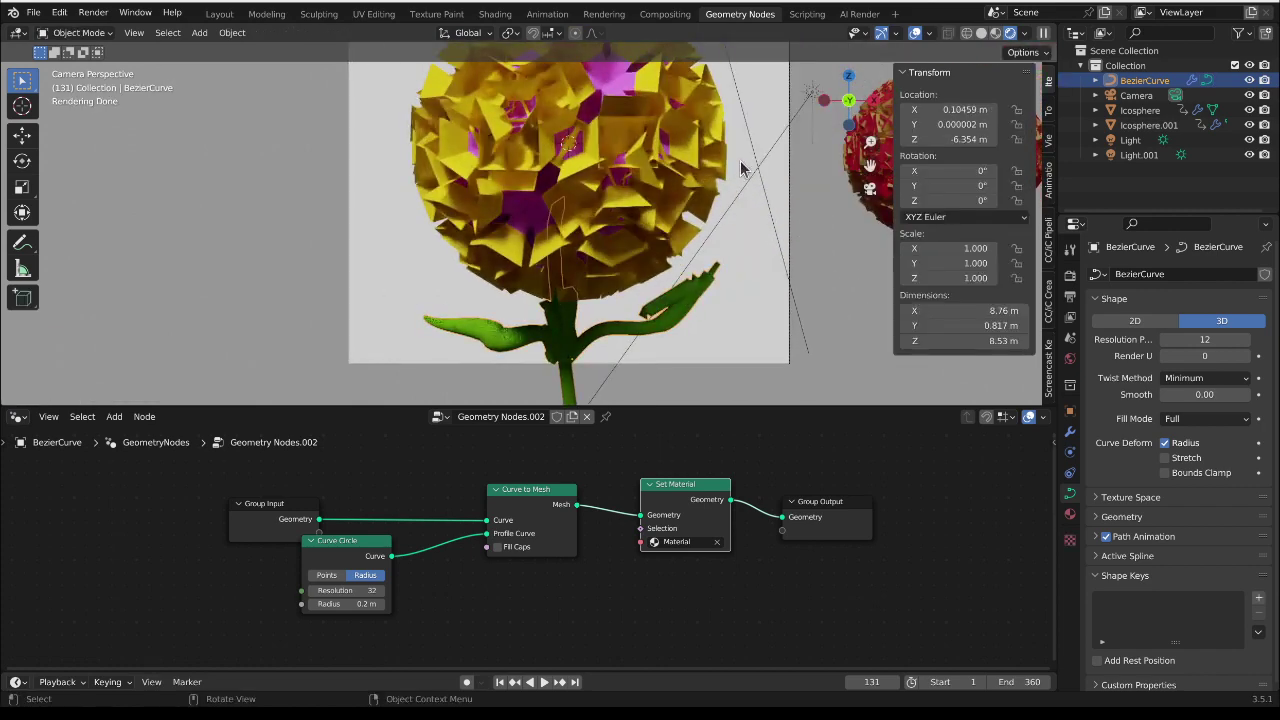
# Step: Select the sun light beside the flower and rotate it about the global Z axis to about 91°
pyautogui.click(789, 266)
pyautogui.press('r')
pyautogui.press('z')
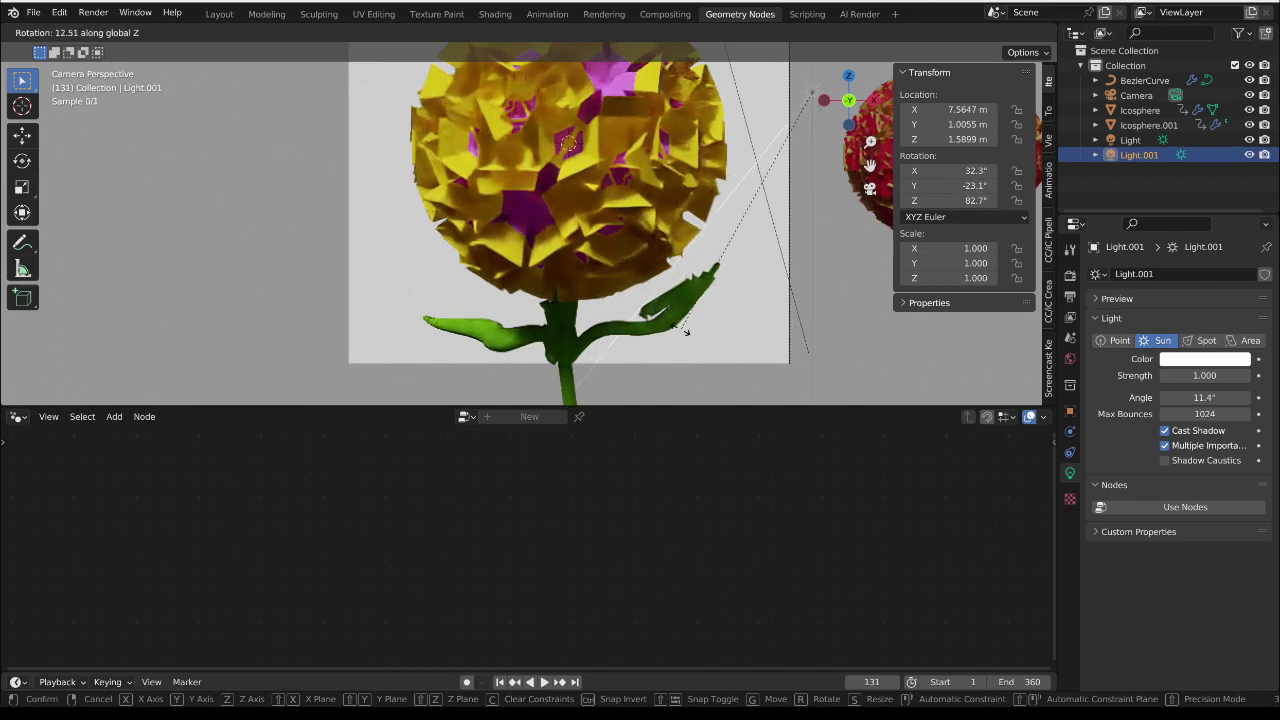
pyautogui.click(645, 315)
pyautogui.press('r')
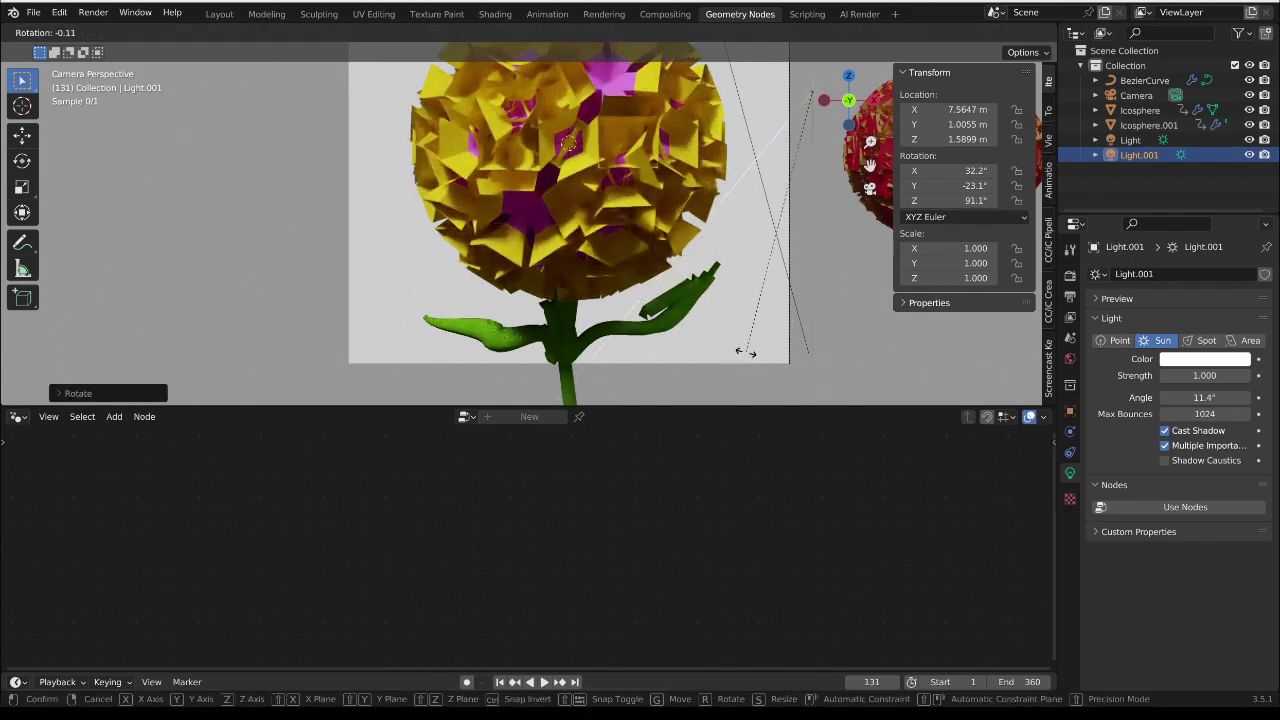
pyautogui.press('z')
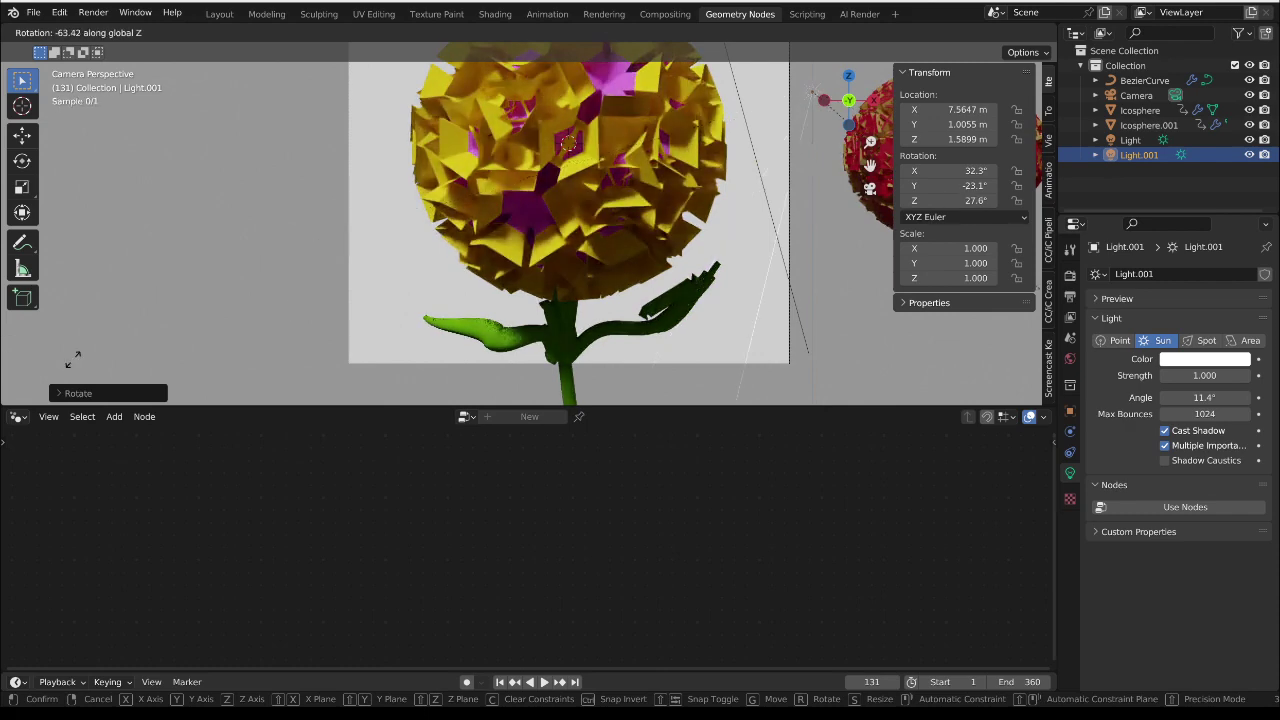
pyautogui.rightClick(391, 354)
# Step: Rotate the sun light freely to about X 57.4°, Y -7.41°, Z 54.2°
pyautogui.press('r')
pyautogui.press('z')
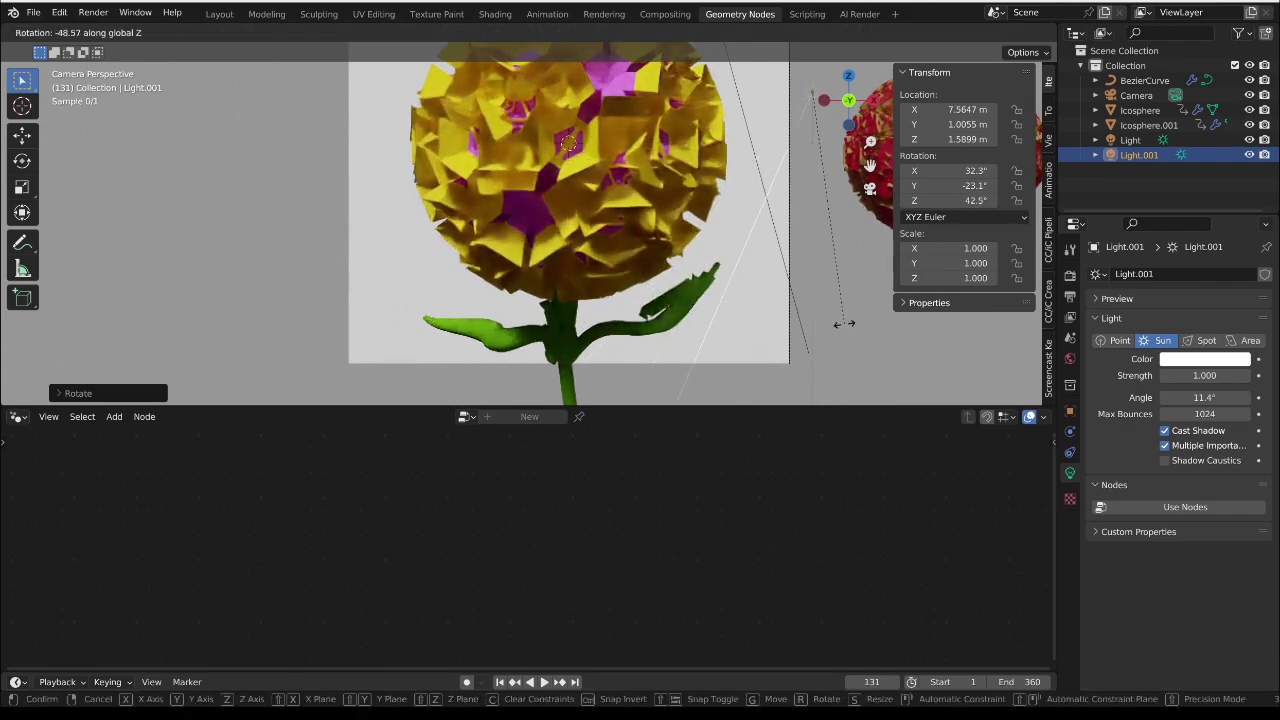
pyautogui.press('z')
pyautogui.press('z')
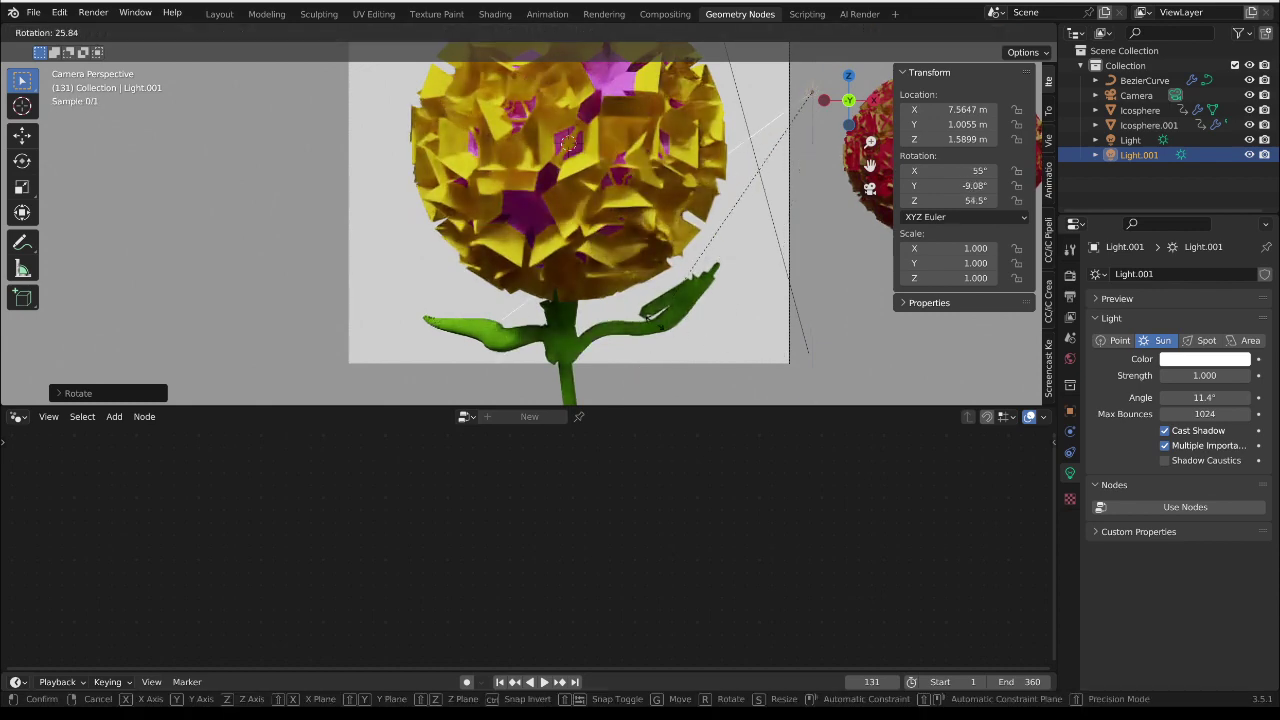
pyautogui.click(611, 317)
pyautogui.scroll(-3, 600, 325)
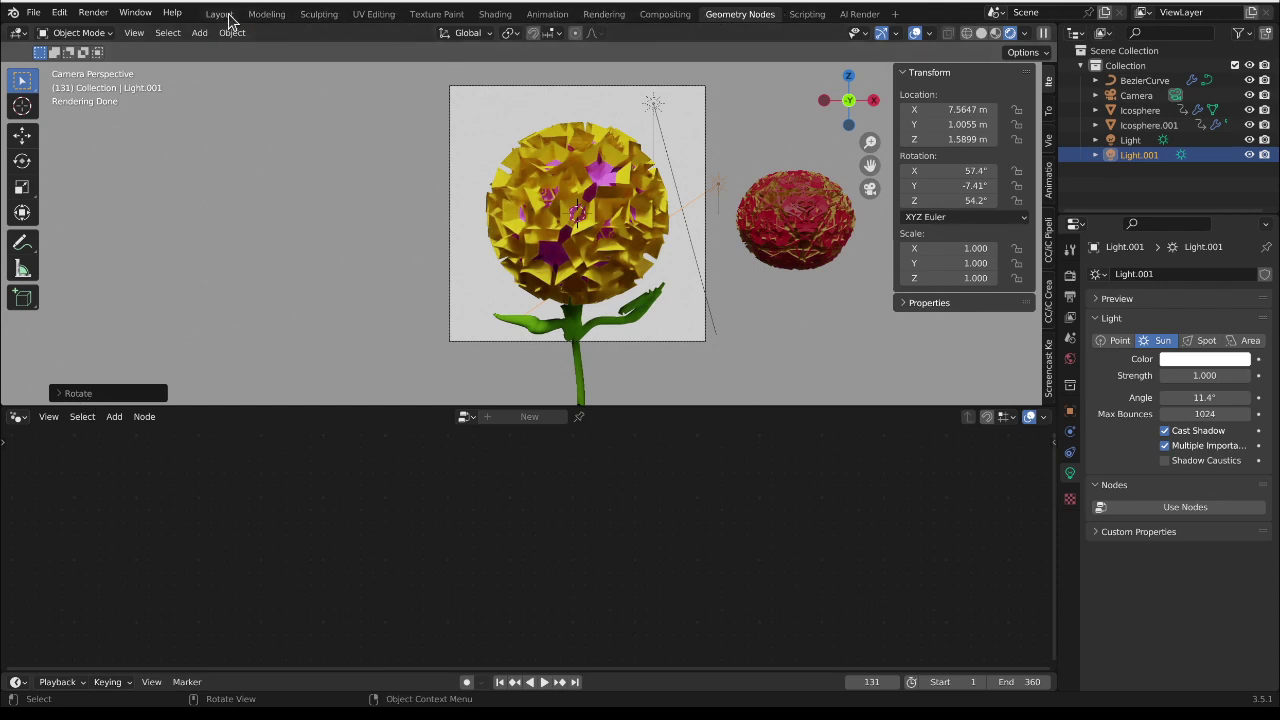
# Step: Switch to the Shading workspace and show the World shader's node tree
pyautogui.click(497, 14)
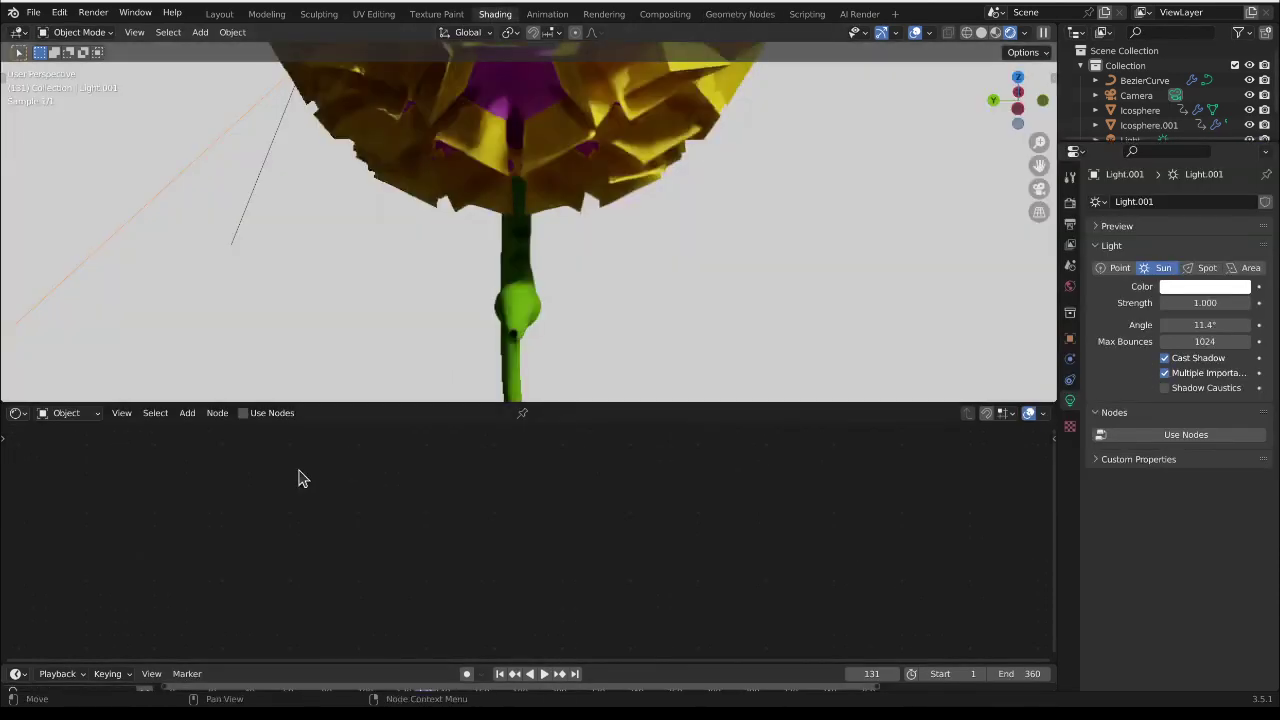
pyautogui.click(70, 414)
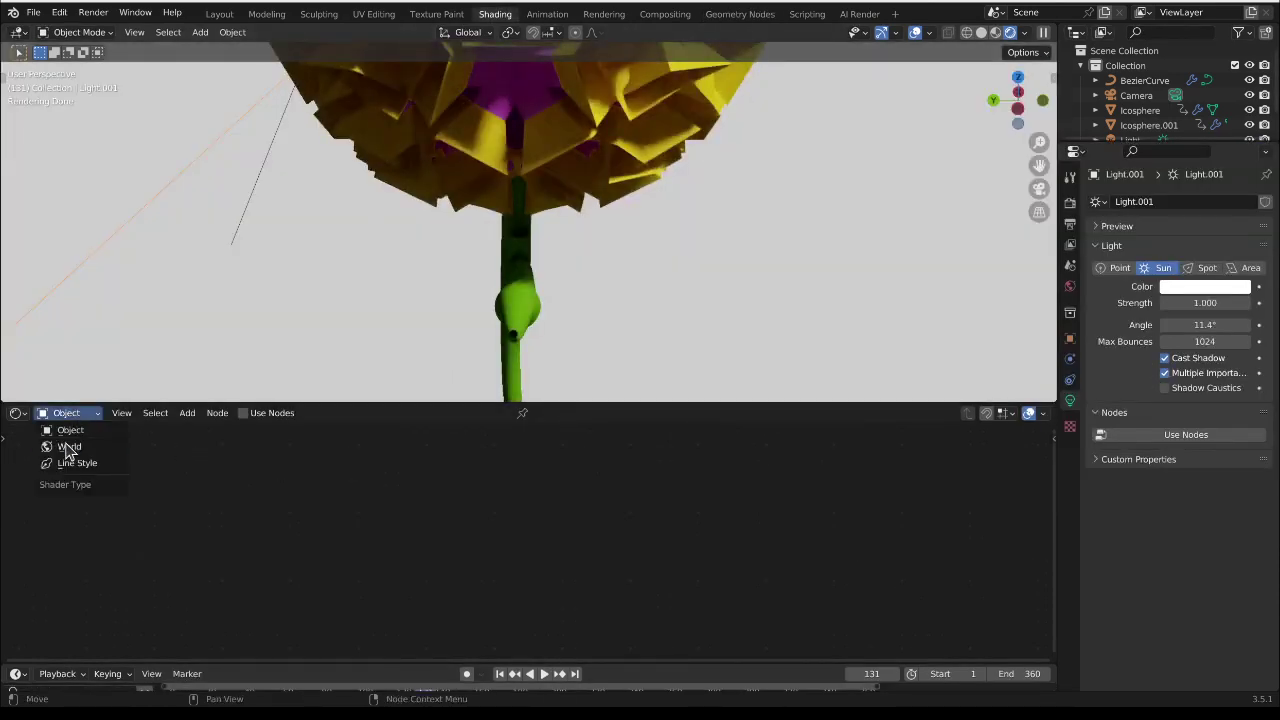
pyautogui.click(69, 447)
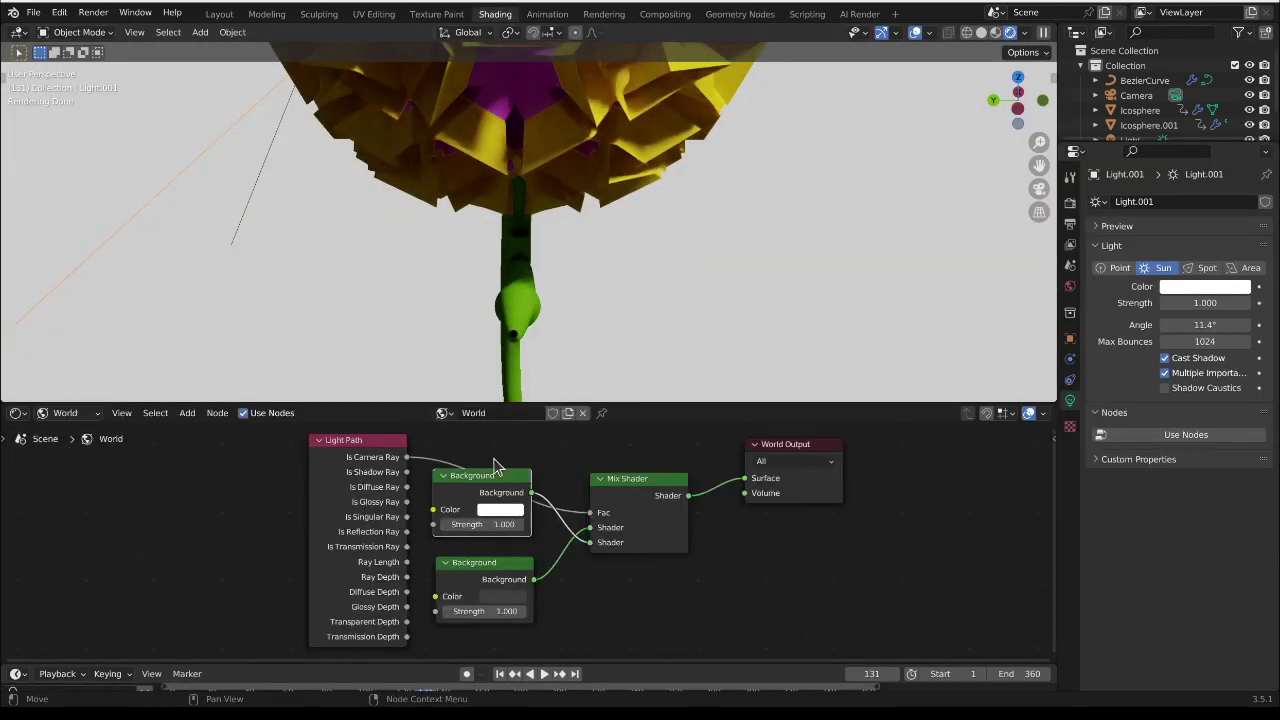
# Step: Tidy the world node layout by spacing out the two Background nodes, the Mix Shader and the World Output
pyautogui.moveTo(487, 477); pyautogui.dragTo(480, 490)
pyautogui.moveTo(677, 478); pyautogui.dragTo(679, 459)
pyautogui.click(787, 454)
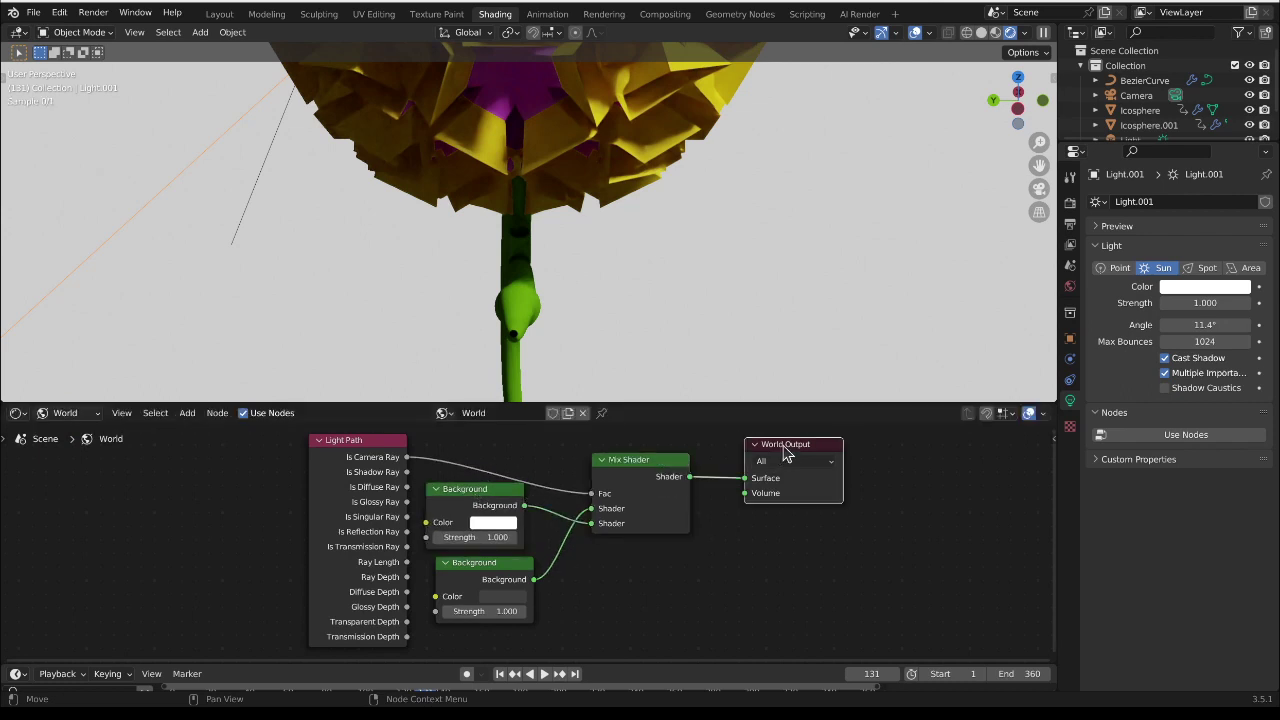
pyautogui.moveTo(784, 447); pyautogui.dragTo(775, 450)
pyautogui.moveTo(488, 561); pyautogui.dragTo(491, 566)
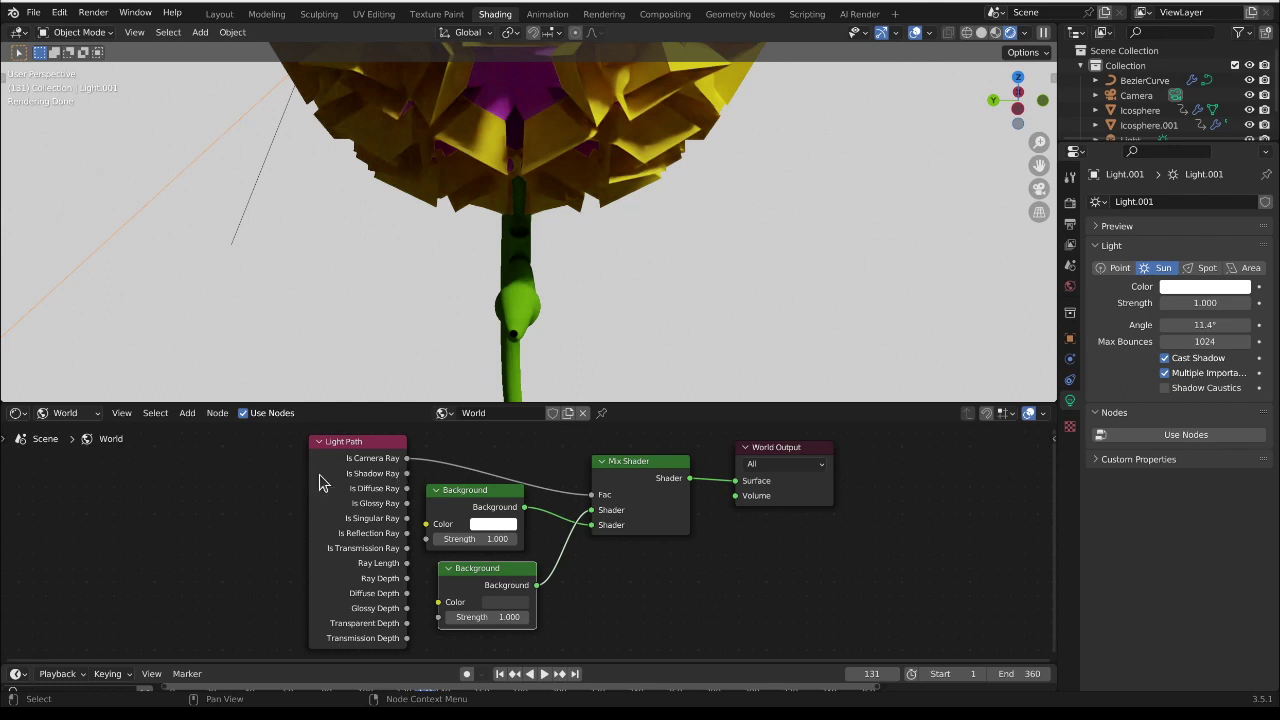
# Step: Change the white Background node's color to a light sky blue
pyautogui.click(493, 524)
pyautogui.click(544, 369)
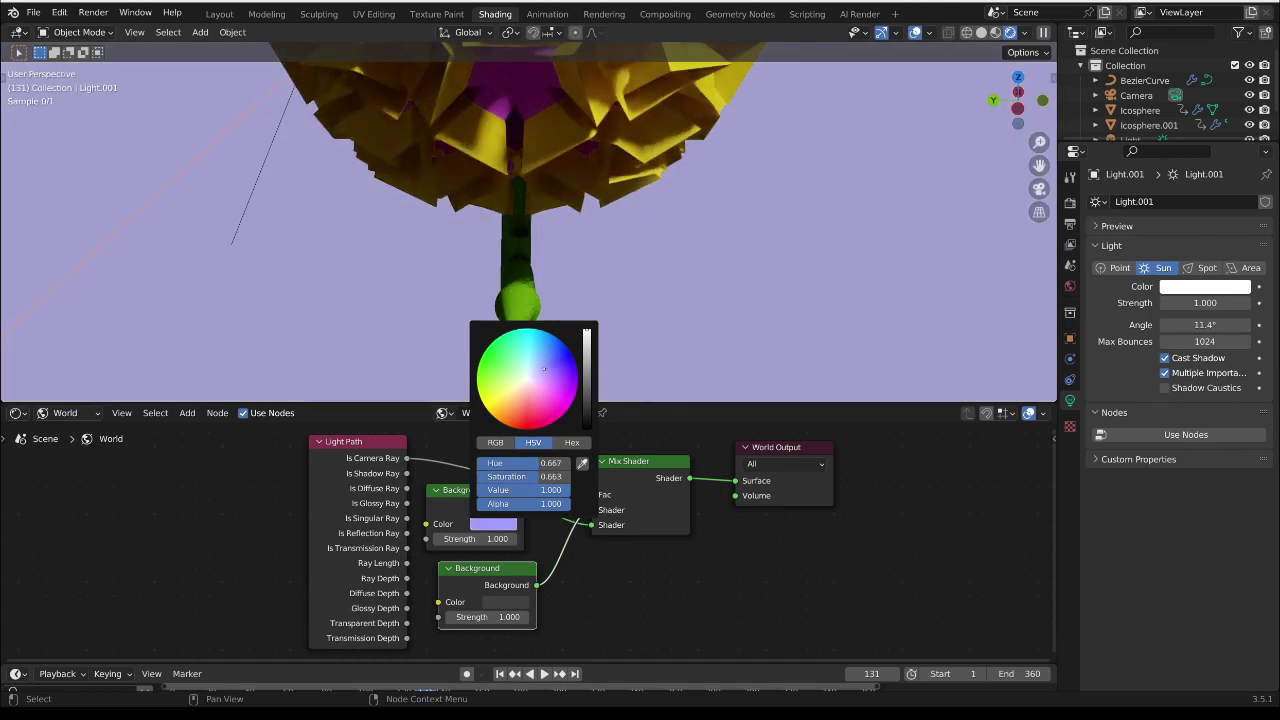
pyautogui.moveTo(544, 369); pyautogui.dragTo(533, 360)
# Step: View the flower through the camera and render the current frame
pyautogui.scroll(-10, 405, 154)
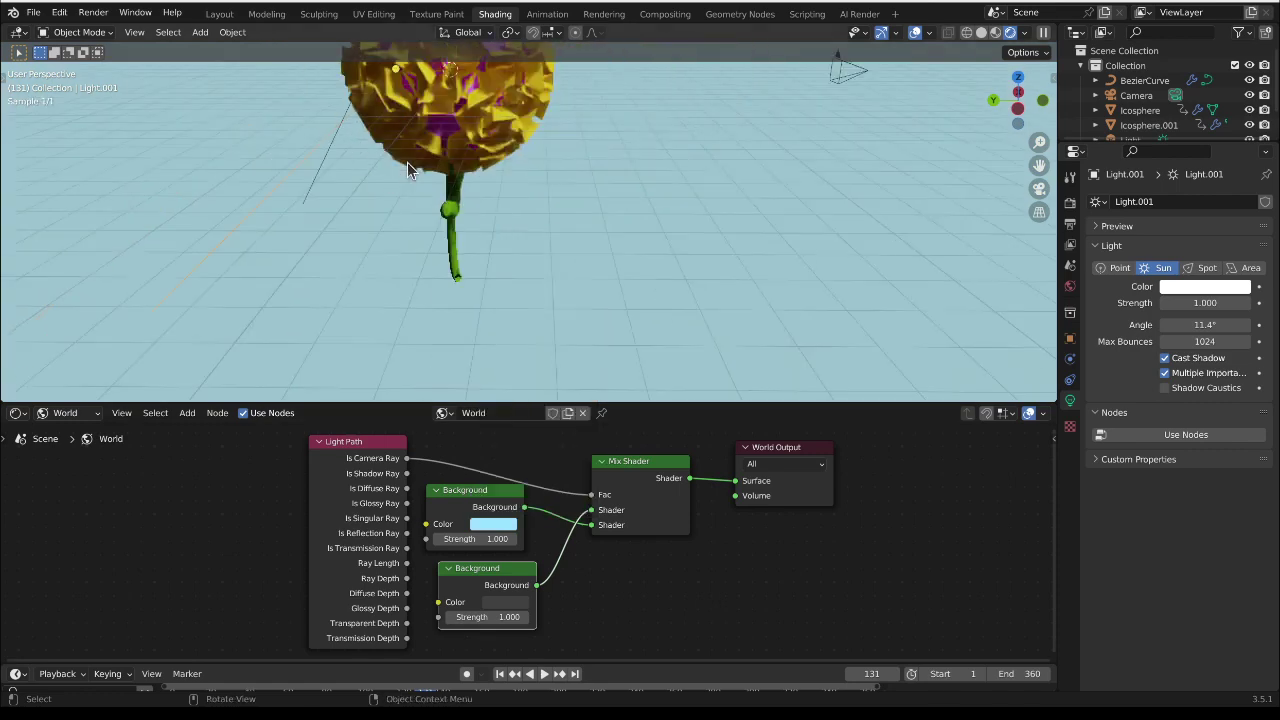
pyautogui.keyDown('shift'); pyautogui.moveTo(458, 196); pyautogui.dragTo(484, 257, button='middle'); pyautogui.keyUp('shift')
pyautogui.press('KP_0')
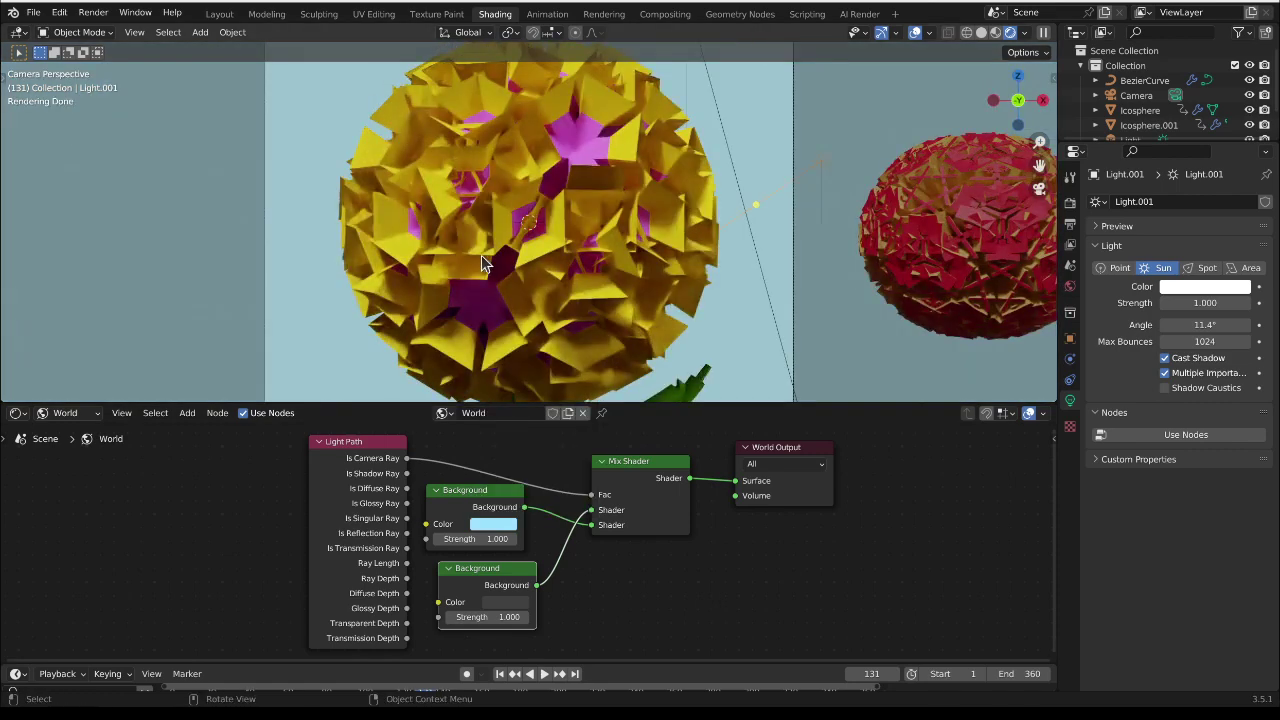
pyautogui.scroll(-4, 481, 258)
pyautogui.scroll(2, 481, 265)
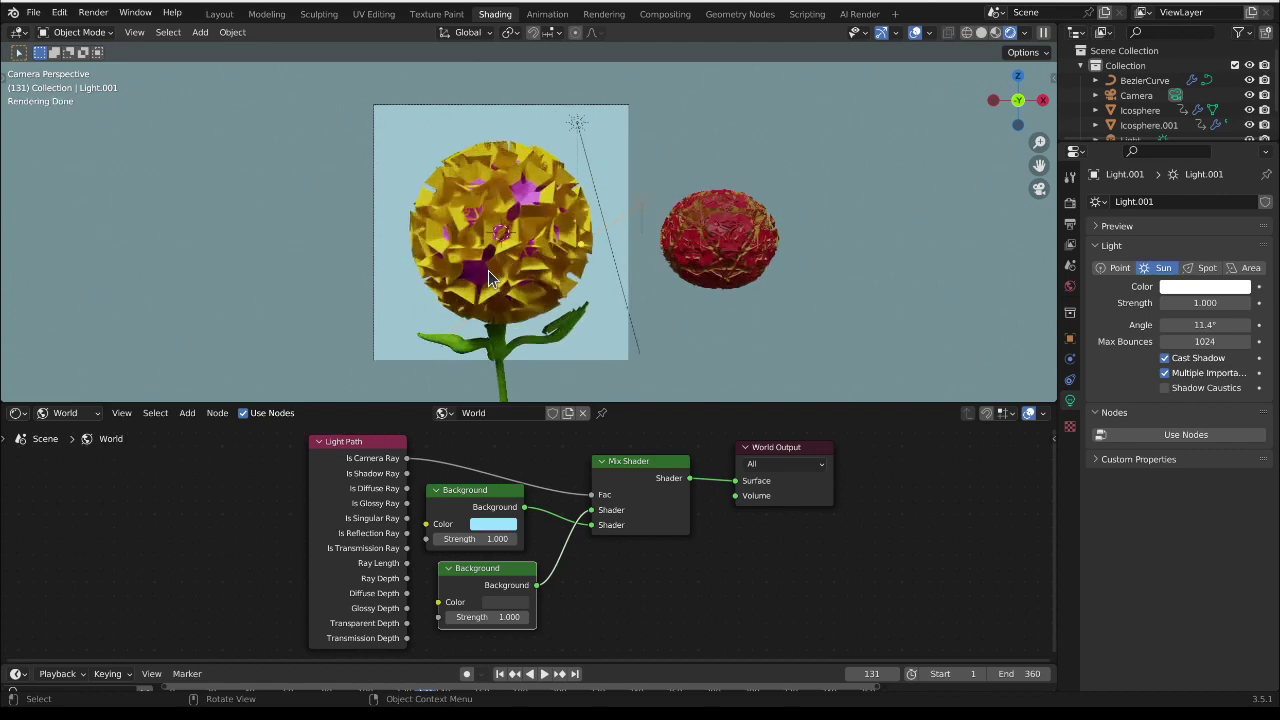
pyautogui.press('F12')
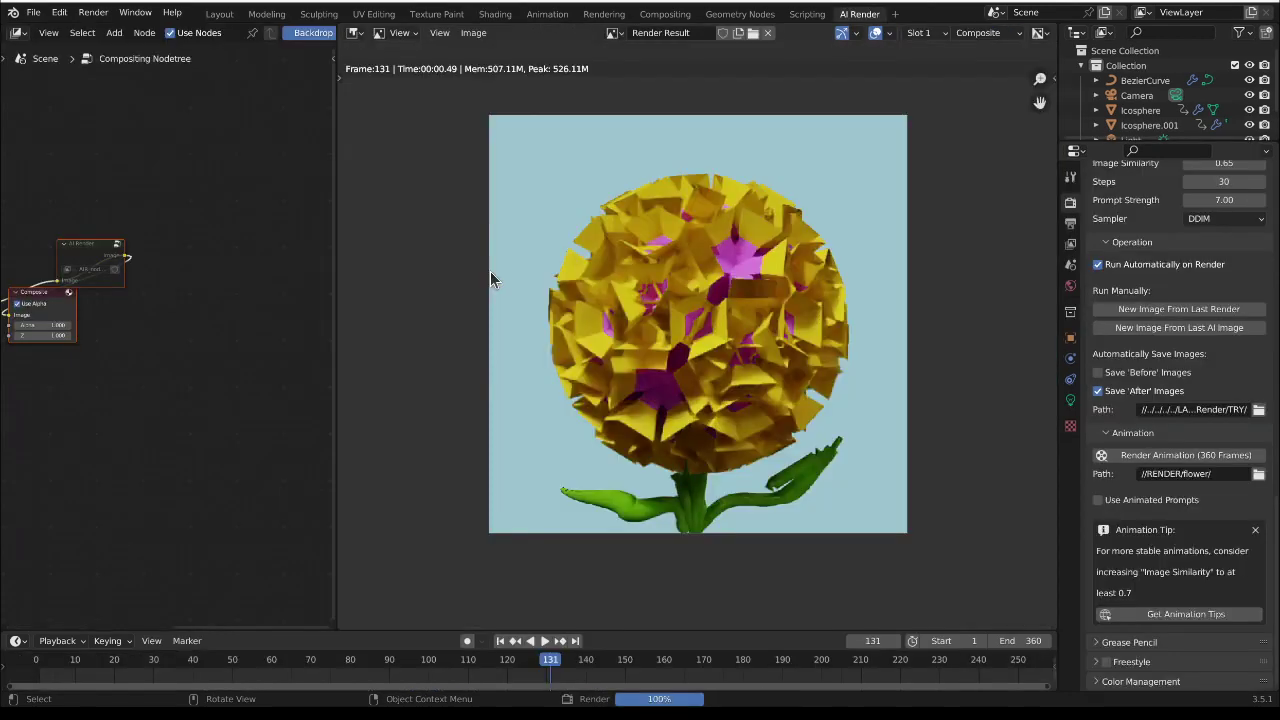
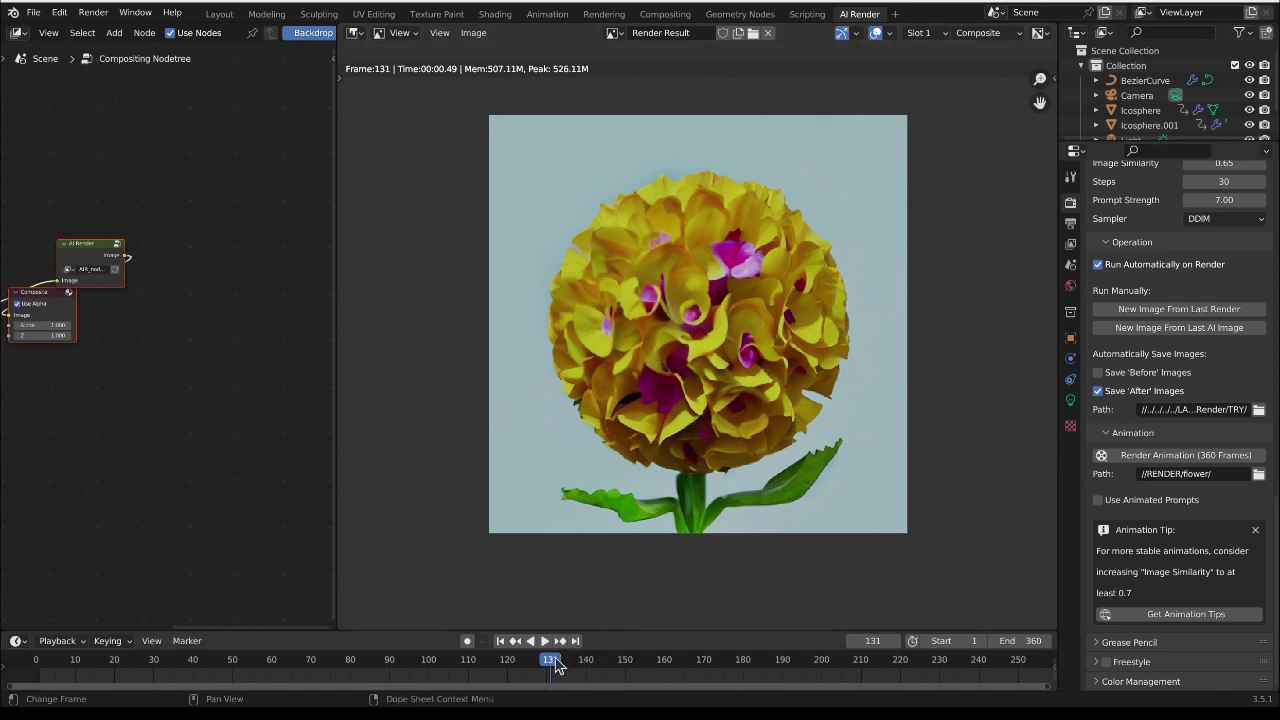
# Step: Go to frame 30 of the animation and render it with AI Render
pyautogui.click(157, 667)
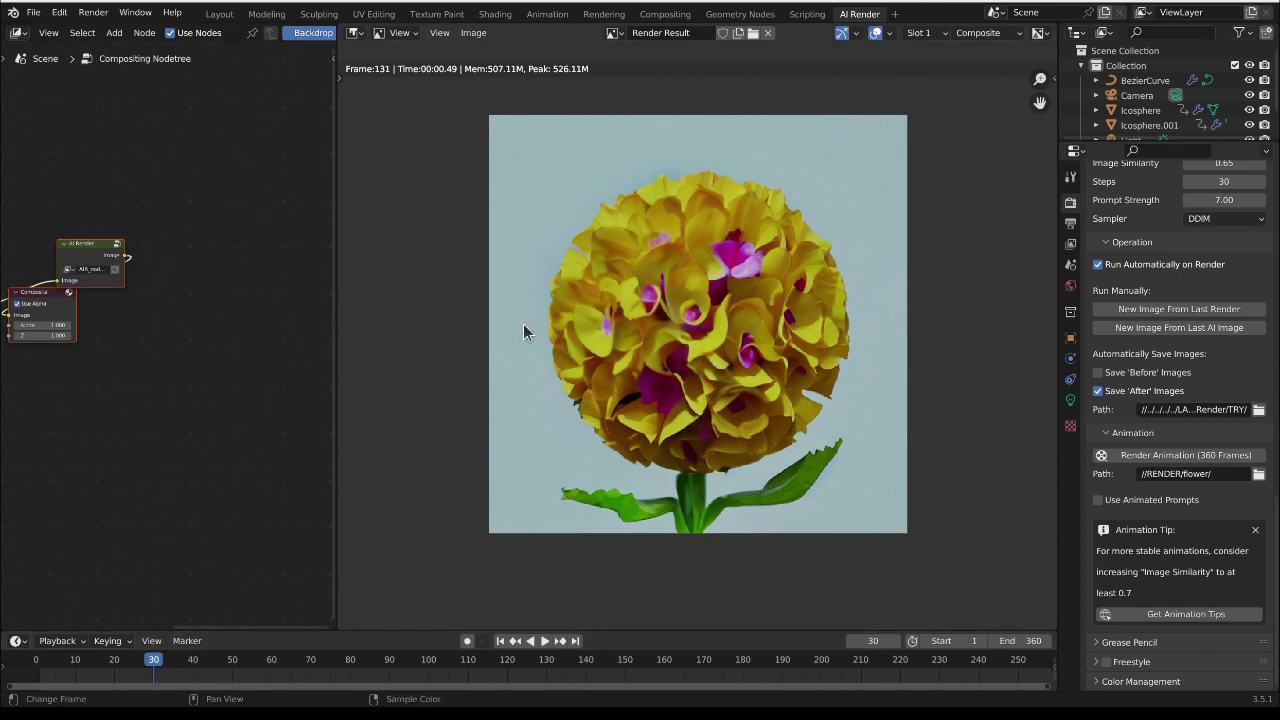
pyautogui.press('F12')
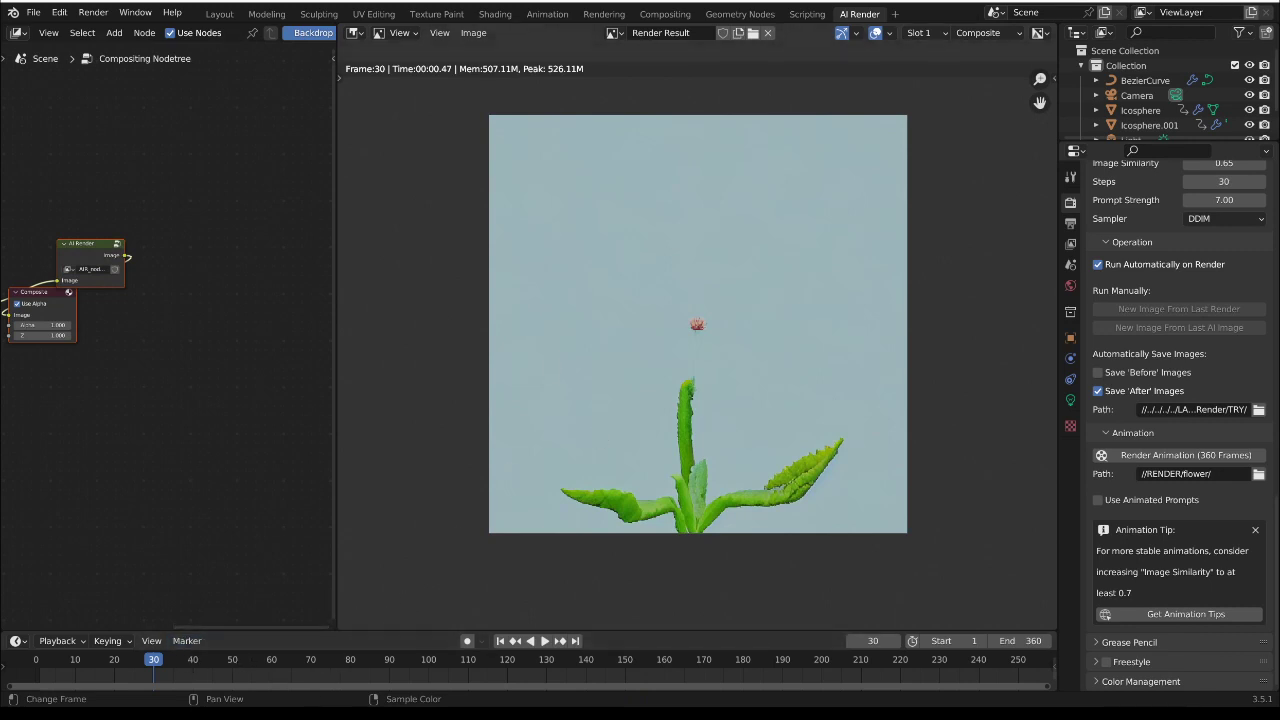
# Step: At frame 51, edit the BezierCurve in the Geometry Nodes workspace and raise the stem's end point up to the flower bud
pyautogui.click(234, 662)
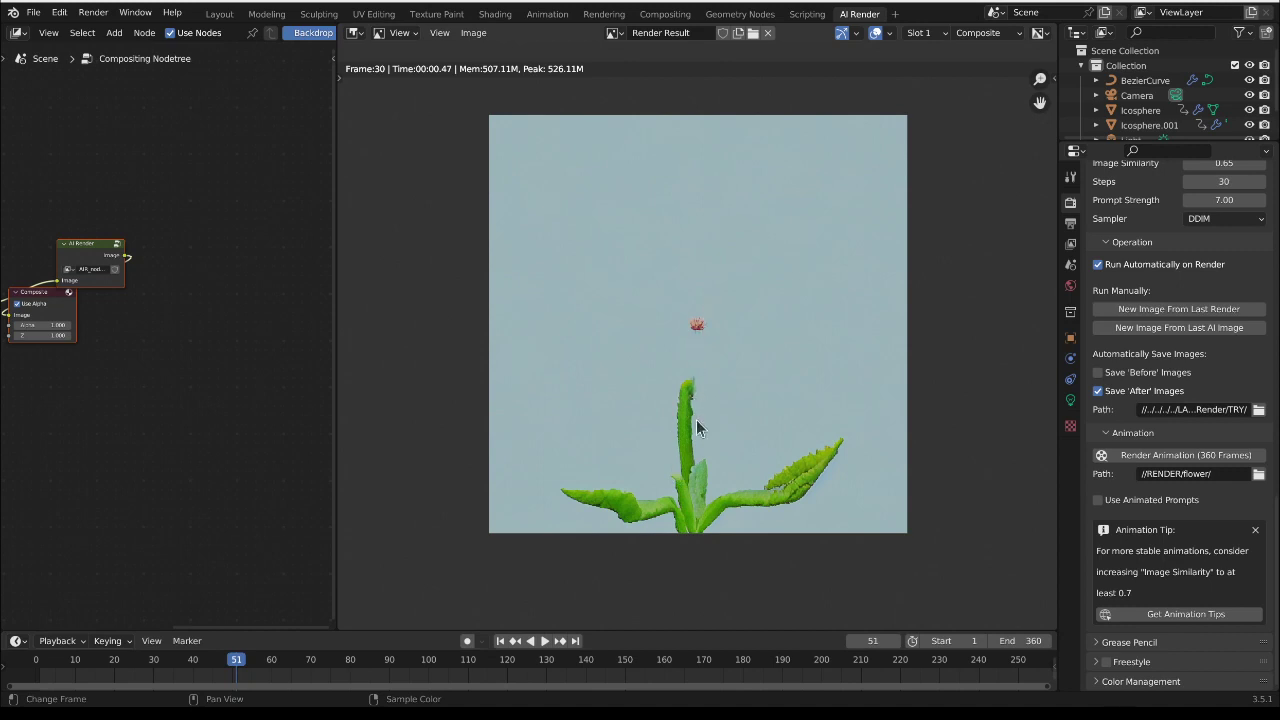
pyautogui.click(740, 13)
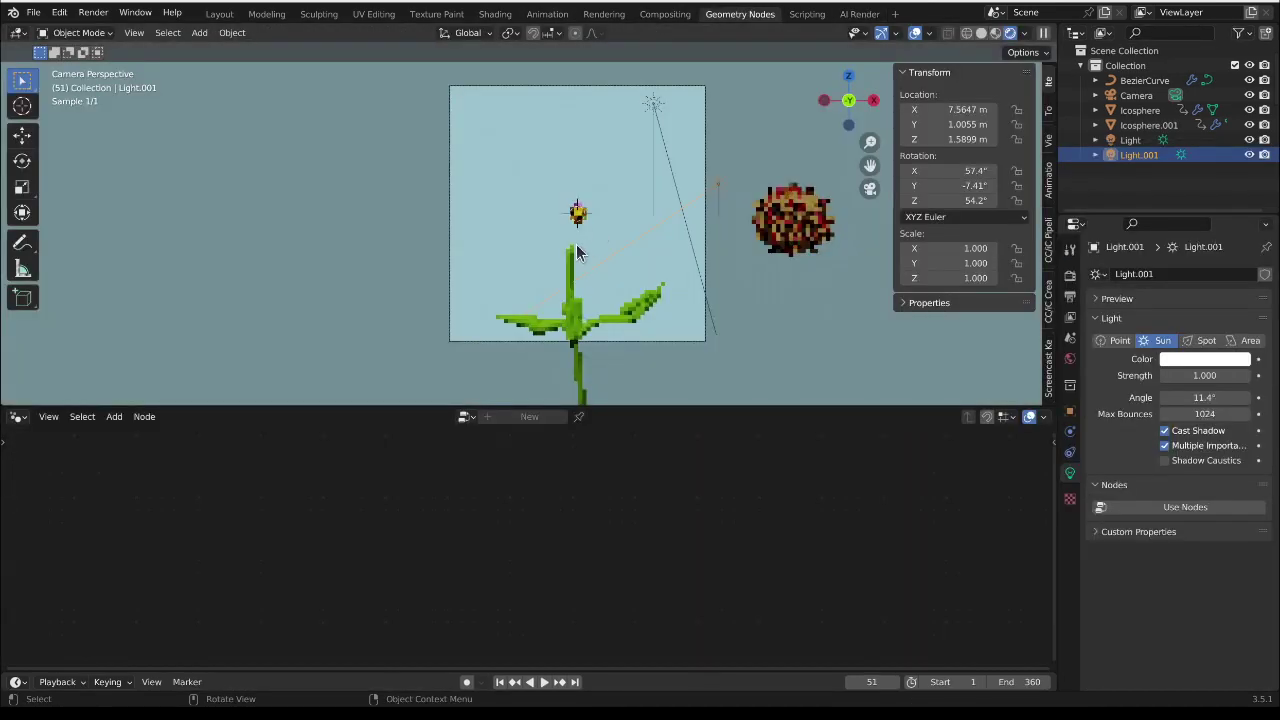
pyautogui.press('Tab')
pyautogui.scroll(5, 572, 257)
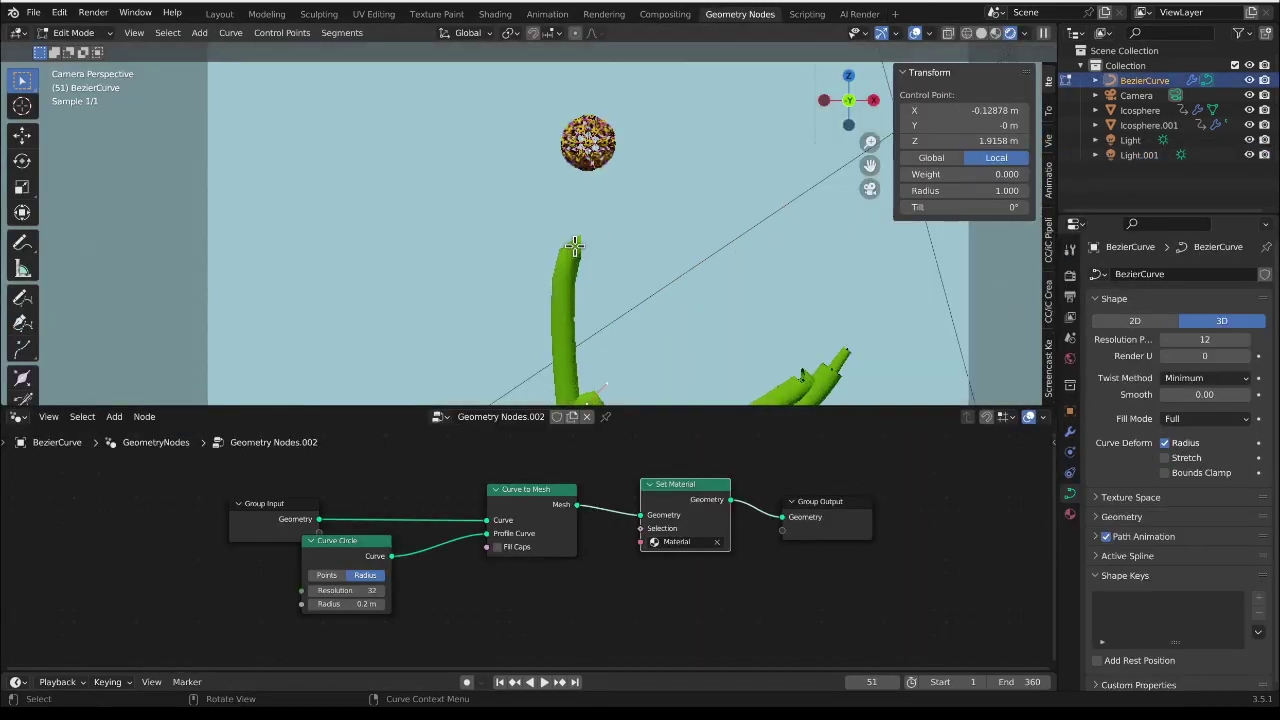
pyautogui.press('g')
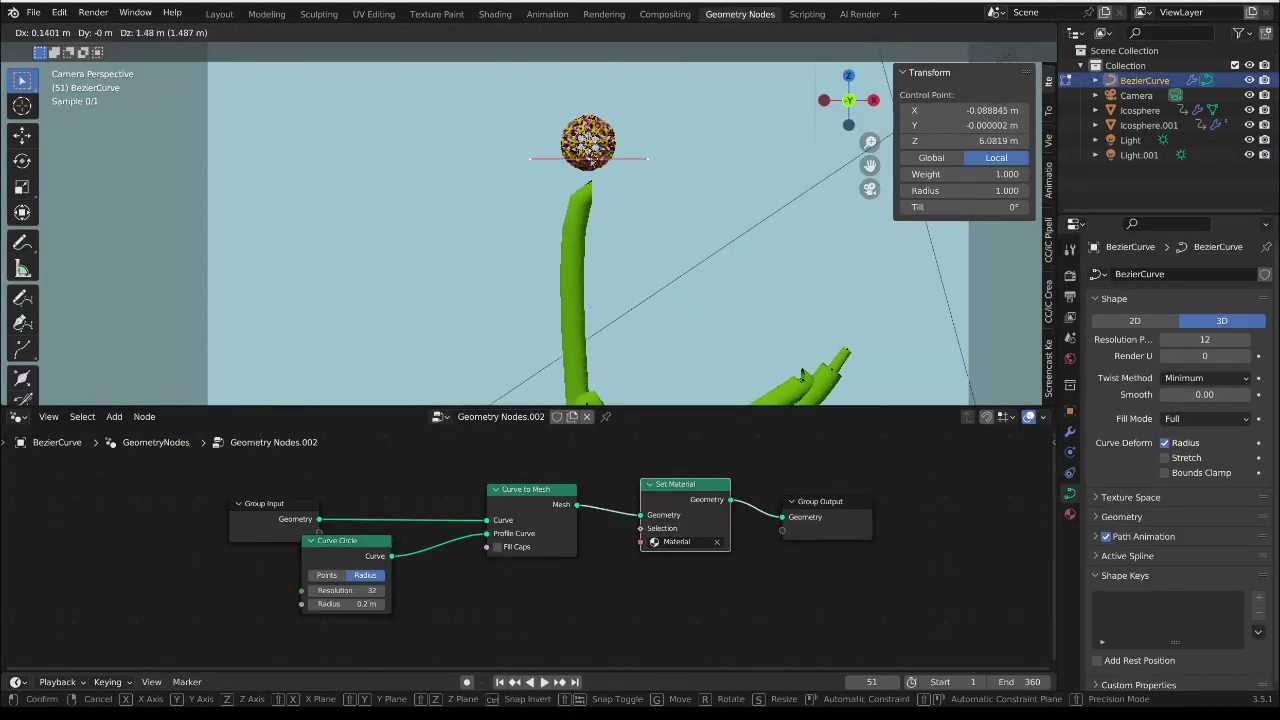
pyautogui.click(596, 224)
pyautogui.scroll(-1, 596, 224)
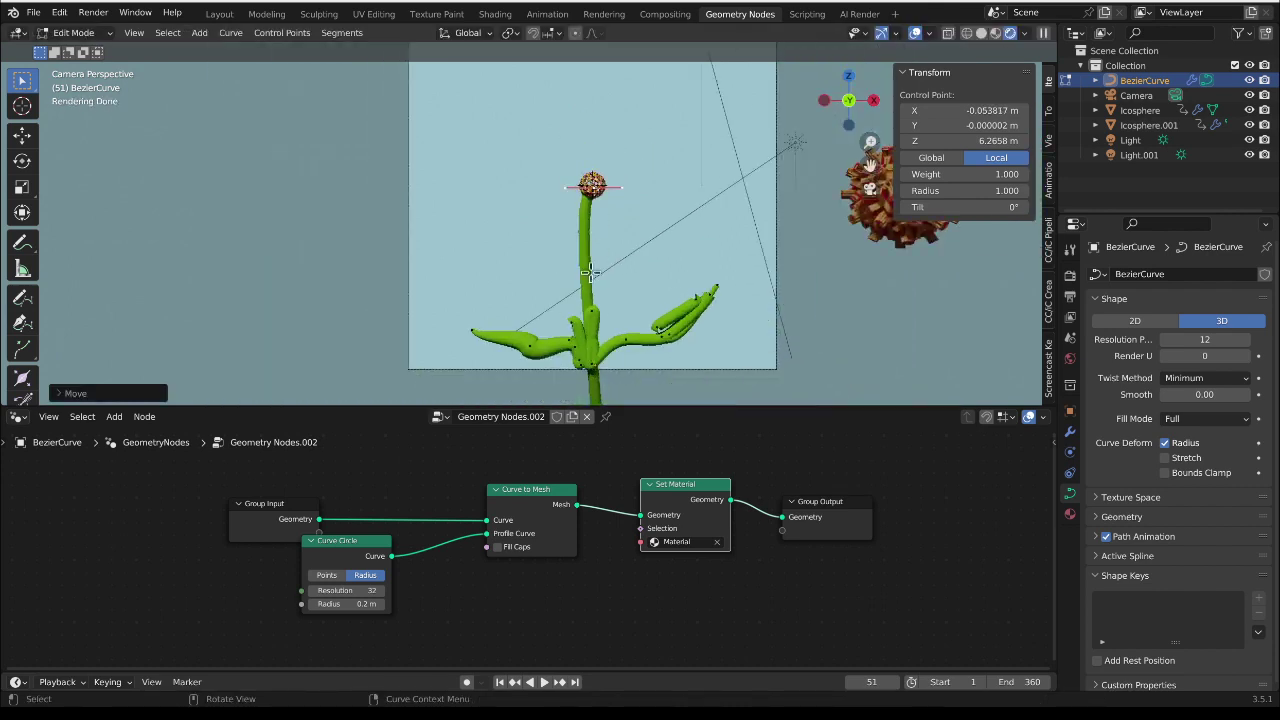
# Step: Lengthen the short leaf beside the stem by raising and rotating its end point and extruding a short curved tip
pyautogui.click(592, 311)
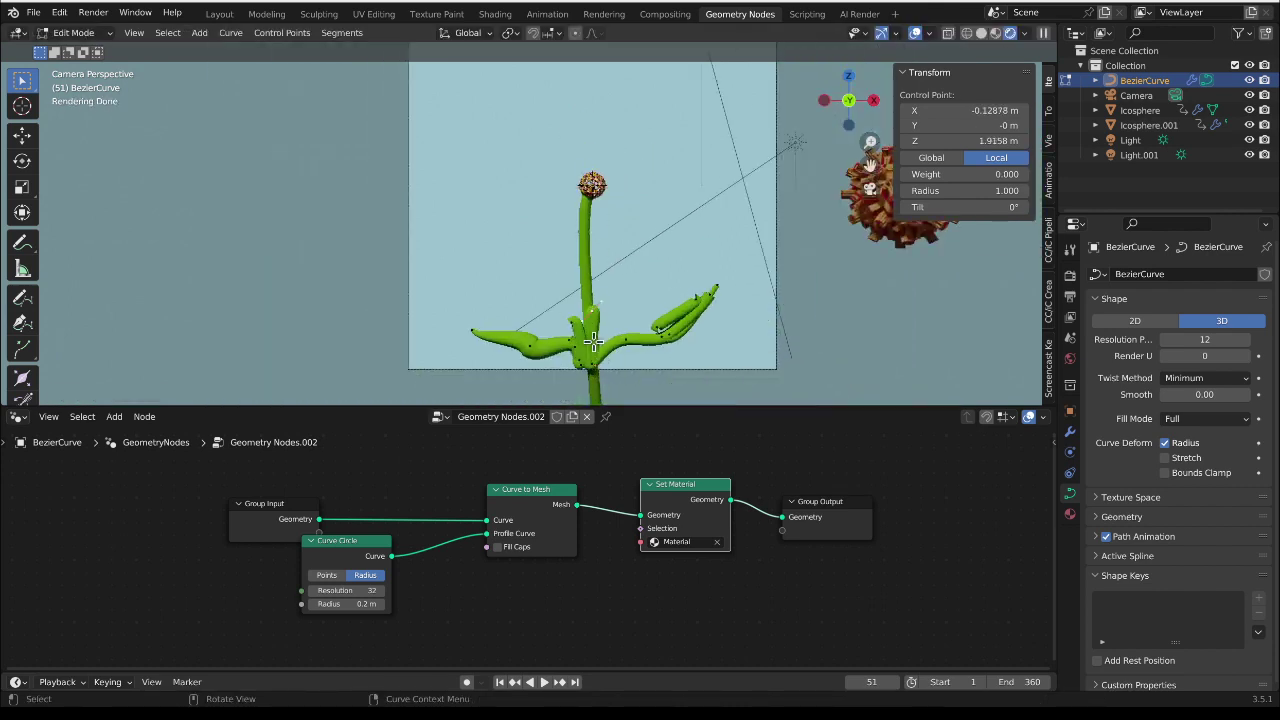
pyautogui.press('g')
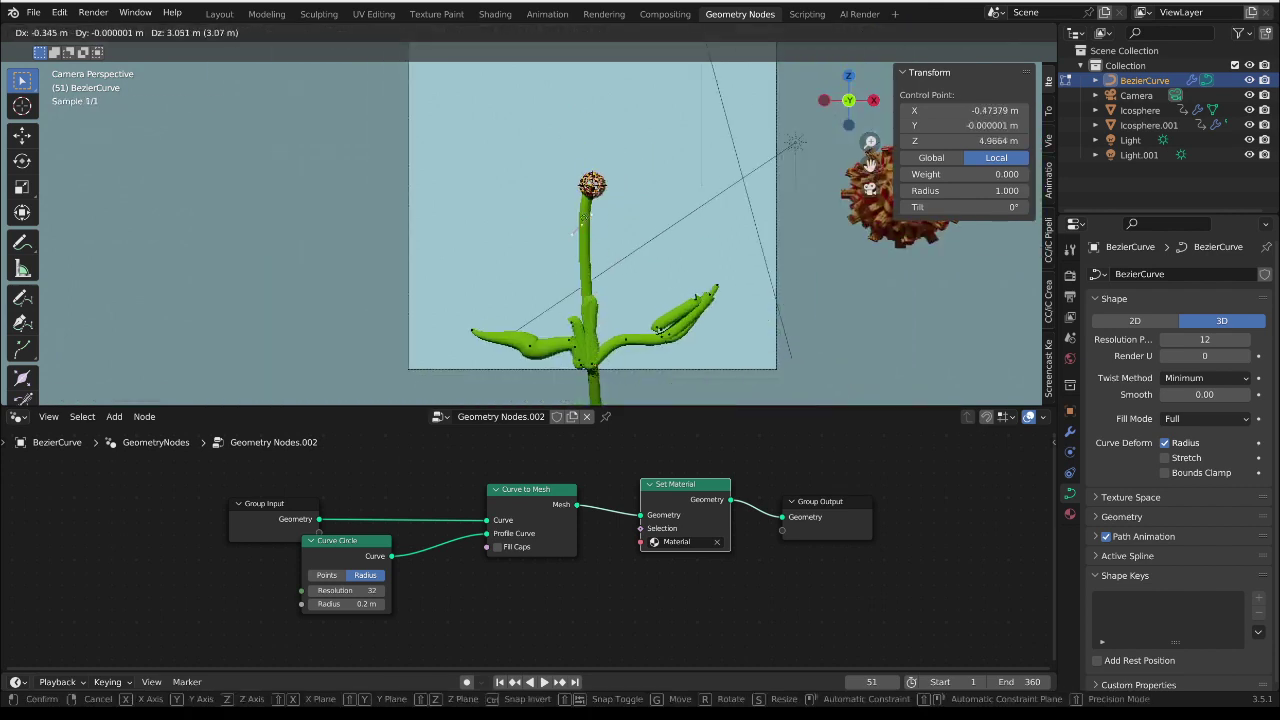
pyautogui.click(597, 284)
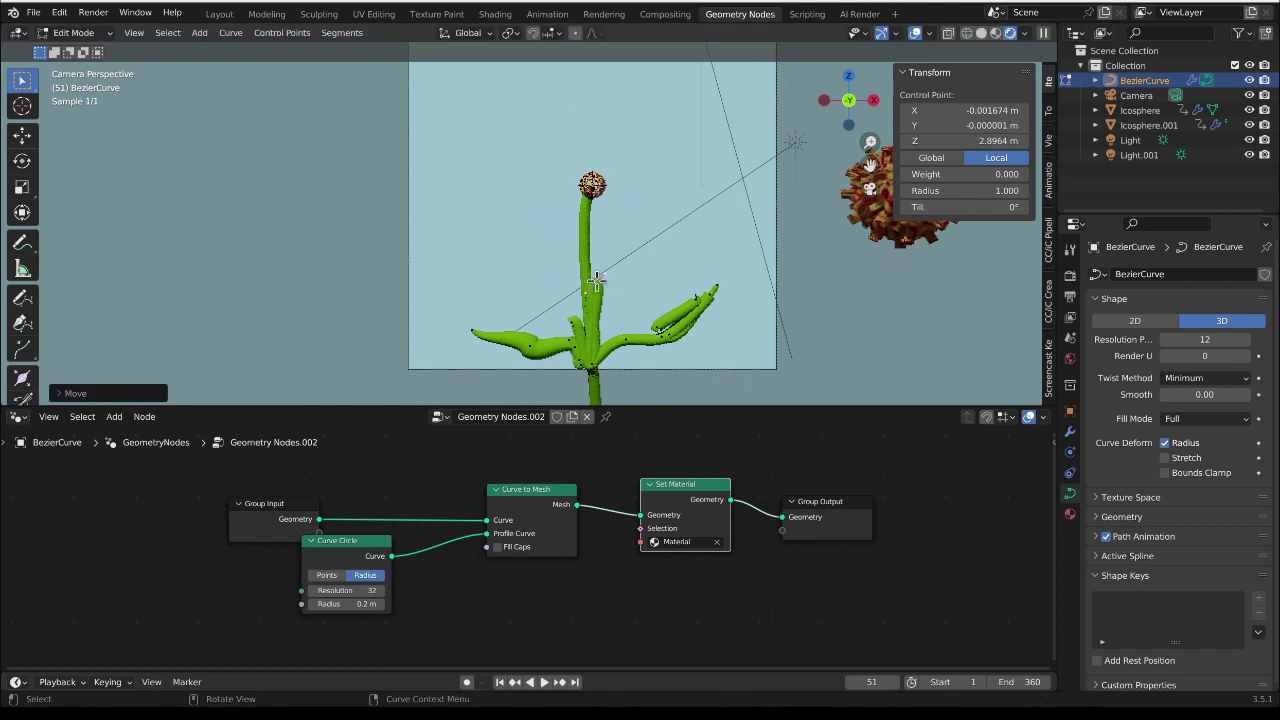
pyautogui.press('r')
pyautogui.click(611, 303)
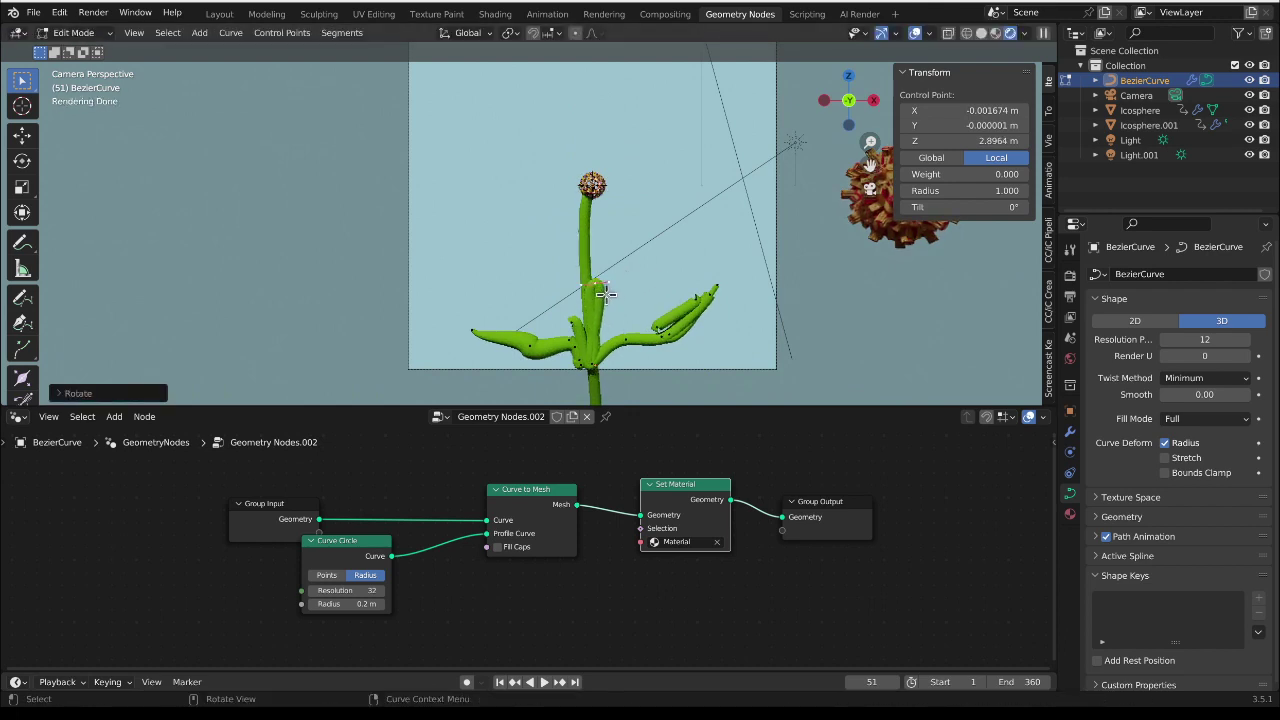
pyautogui.press('g')
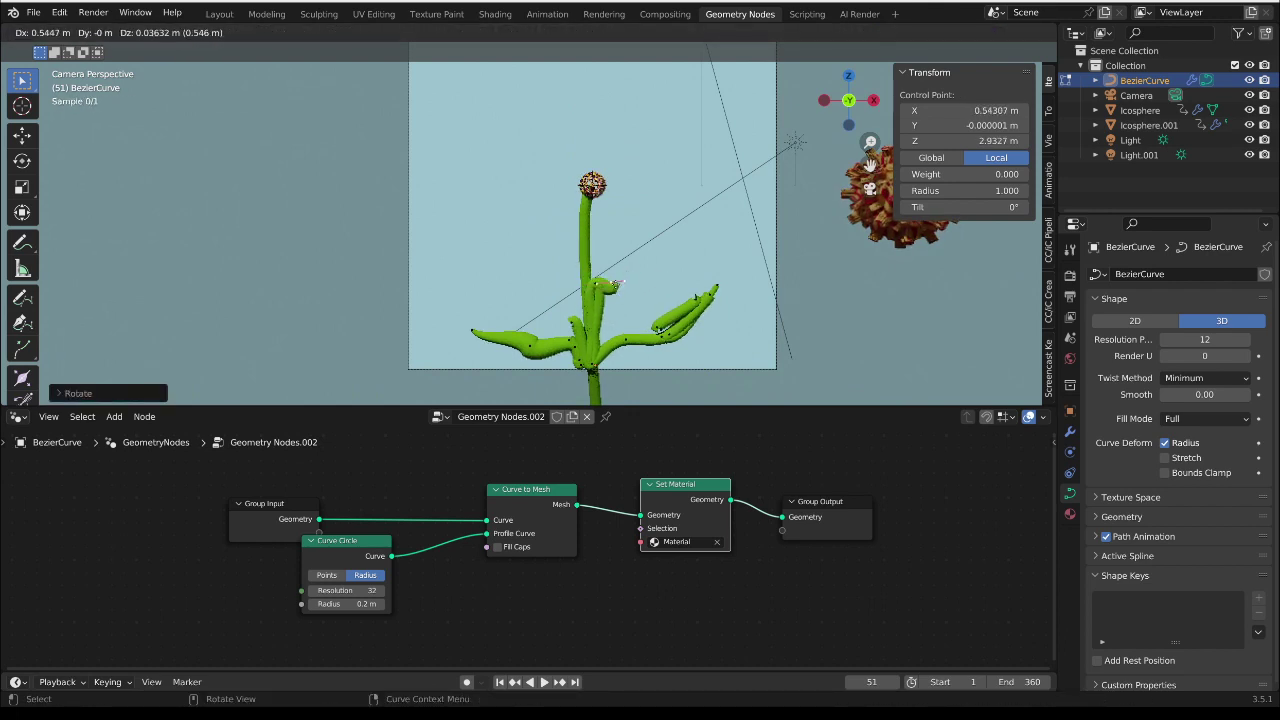
pyautogui.click(614, 277)
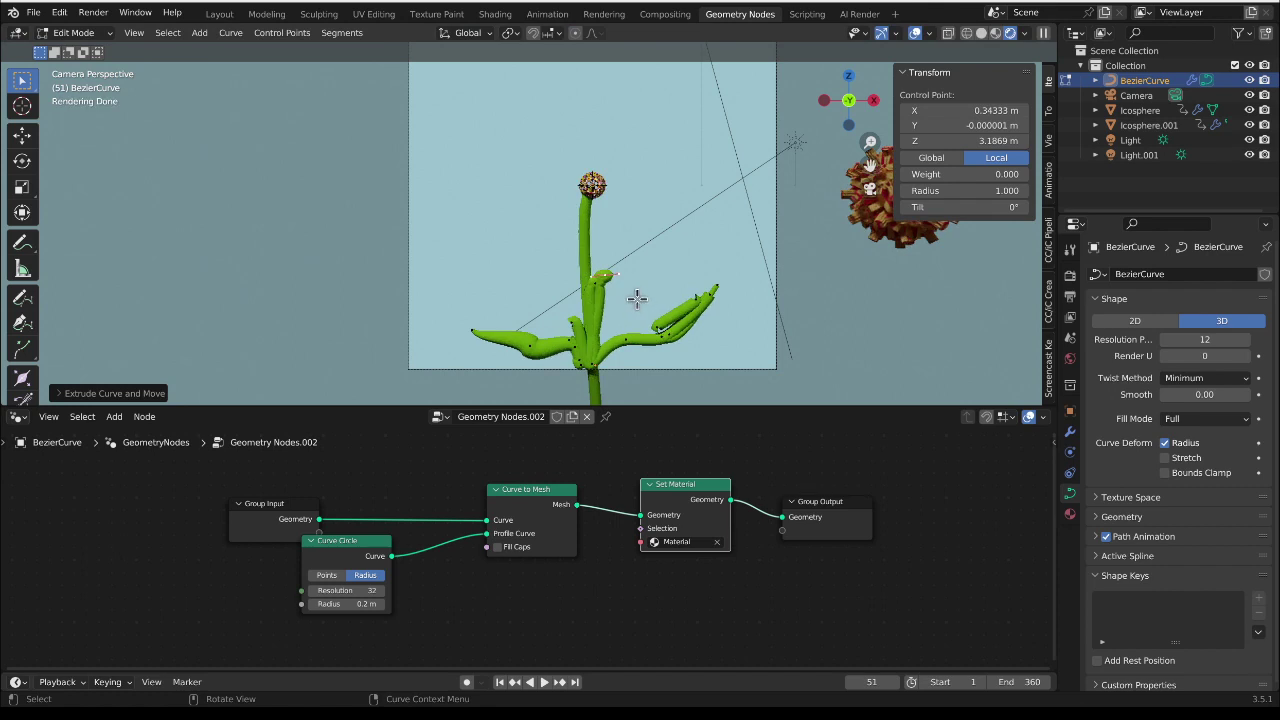
# Step: Finish editing the curve, enlarge the timeline area, and render frame 51 to check the whole flower
pyautogui.press('Tab')
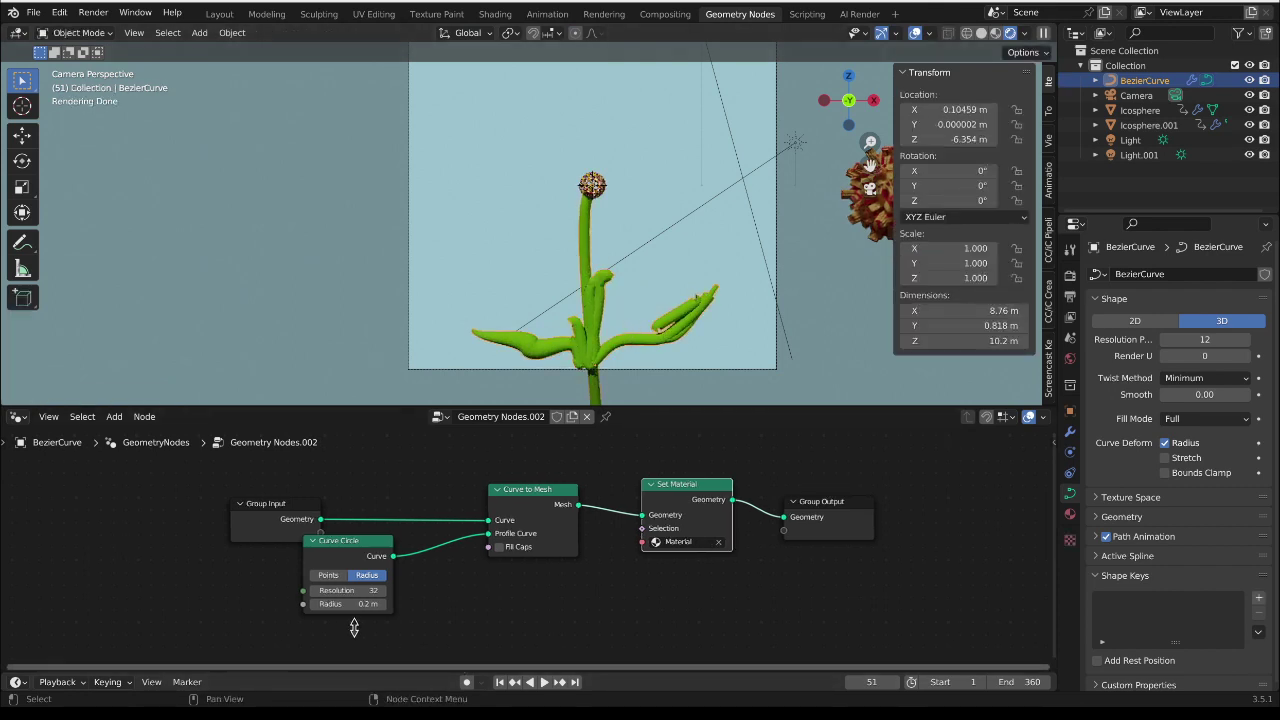
pyautogui.moveTo(371, 668); pyautogui.dragTo(371, 628)
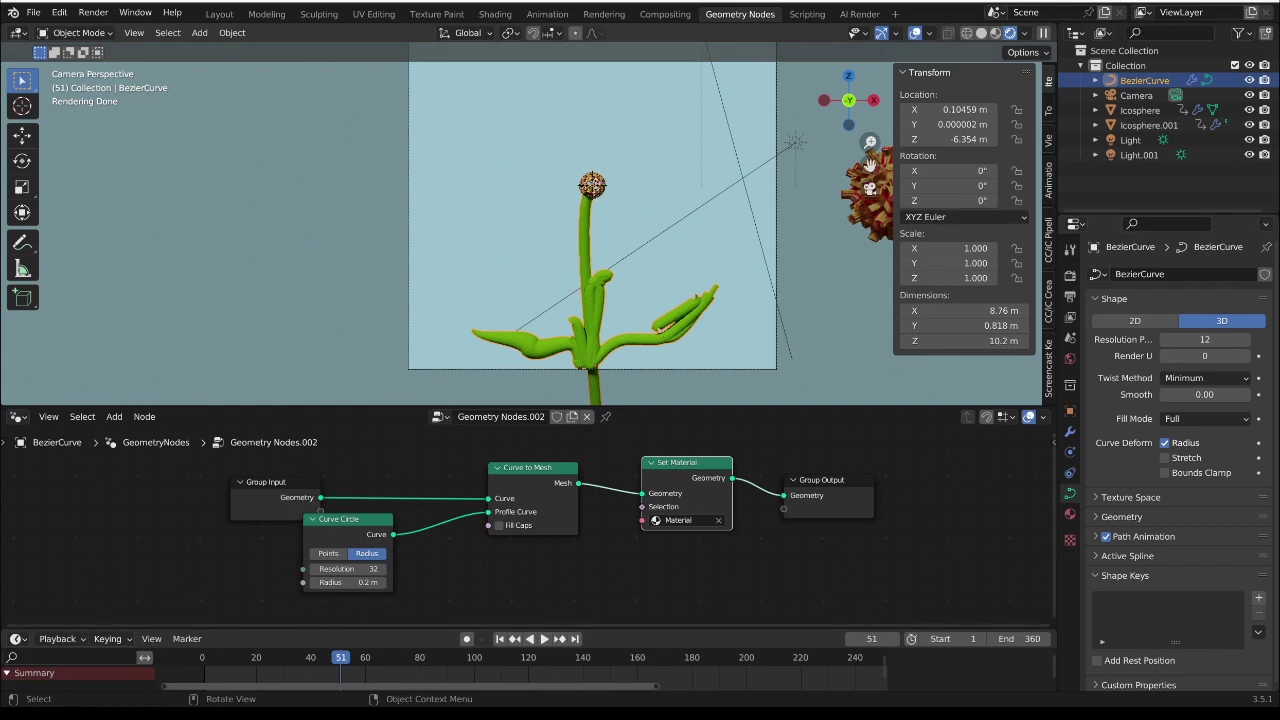
pyautogui.press('F12')
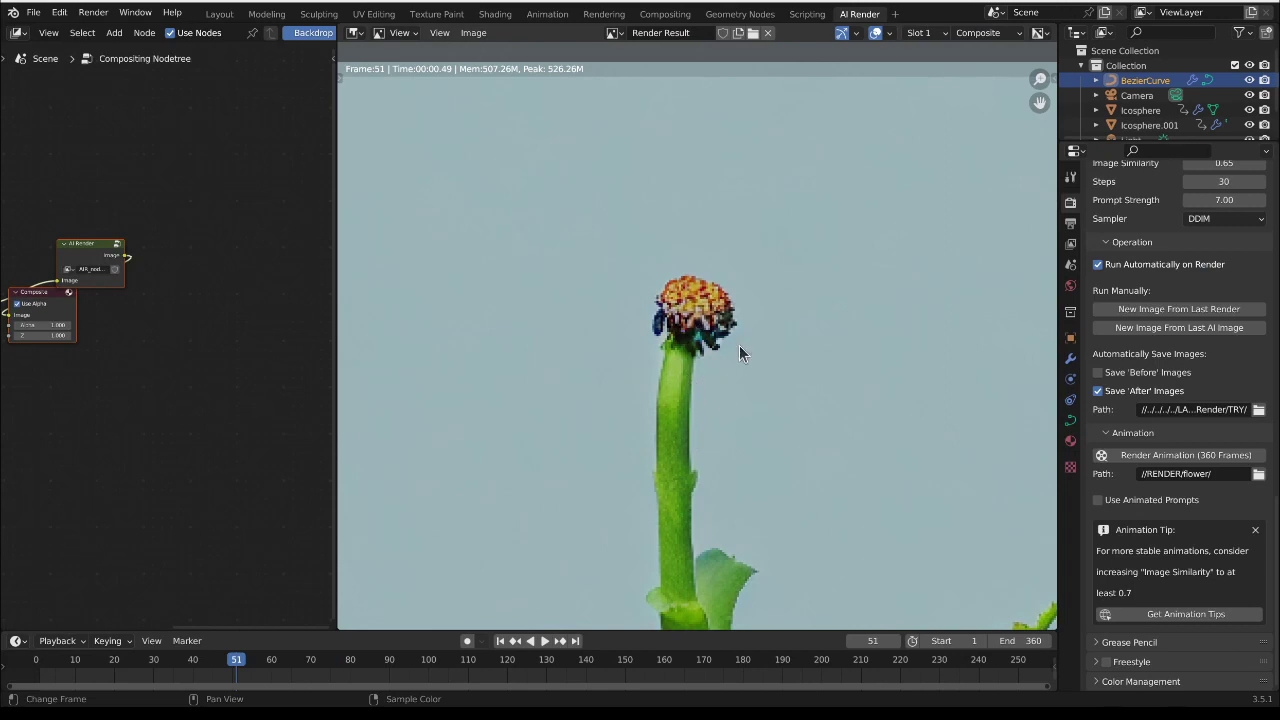
pyautogui.scroll(-3, 739, 345)
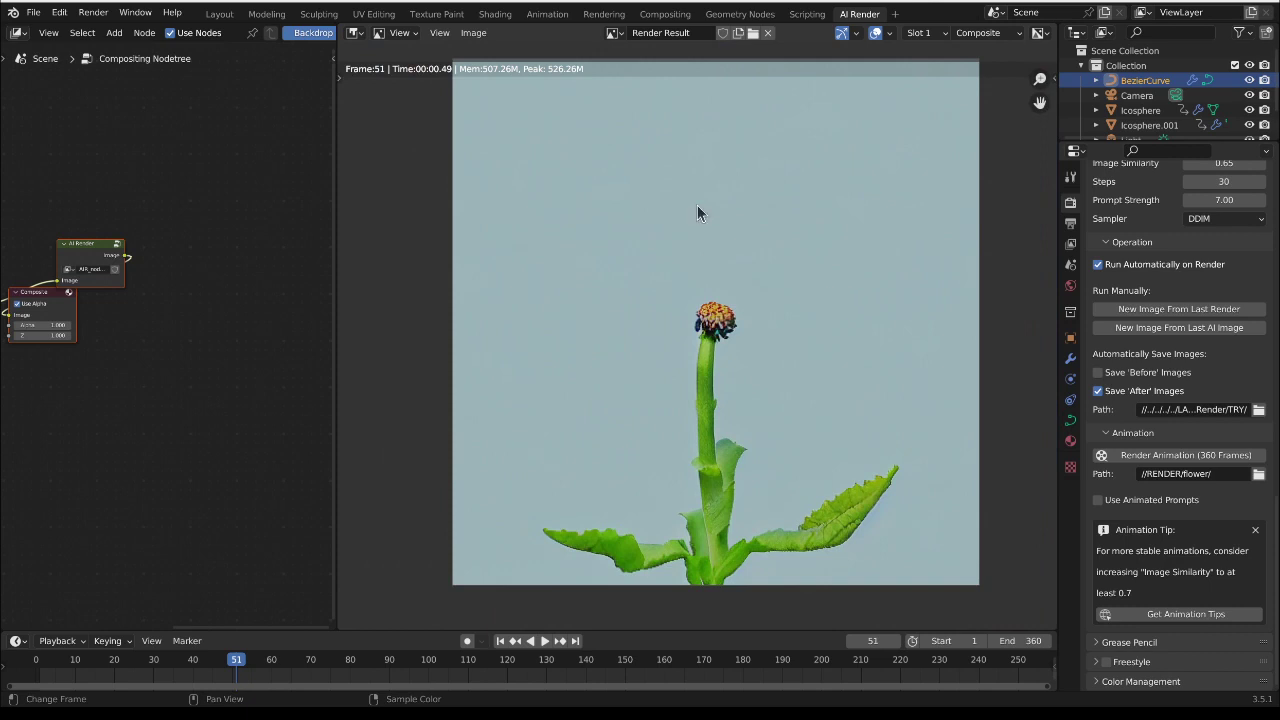
# Step: Go to frame 75 of the animation and render it with AI Render
pyautogui.click(330, 662)
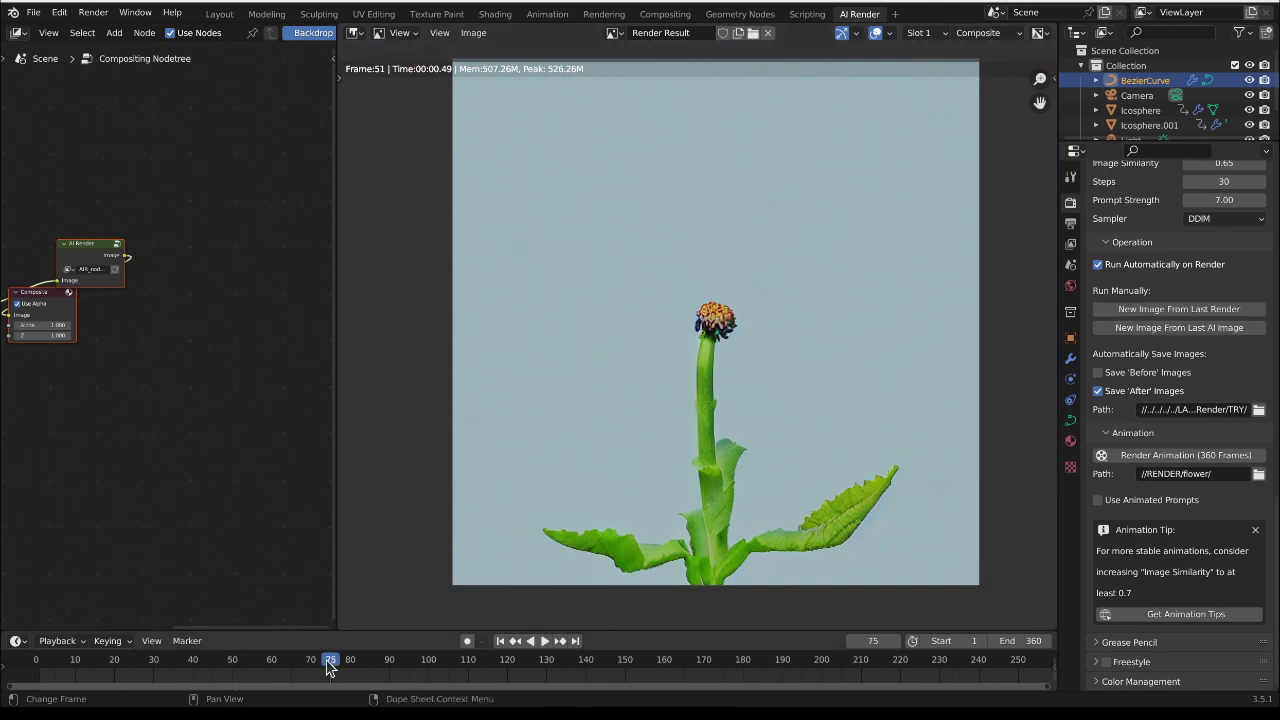
pyautogui.press('F12')
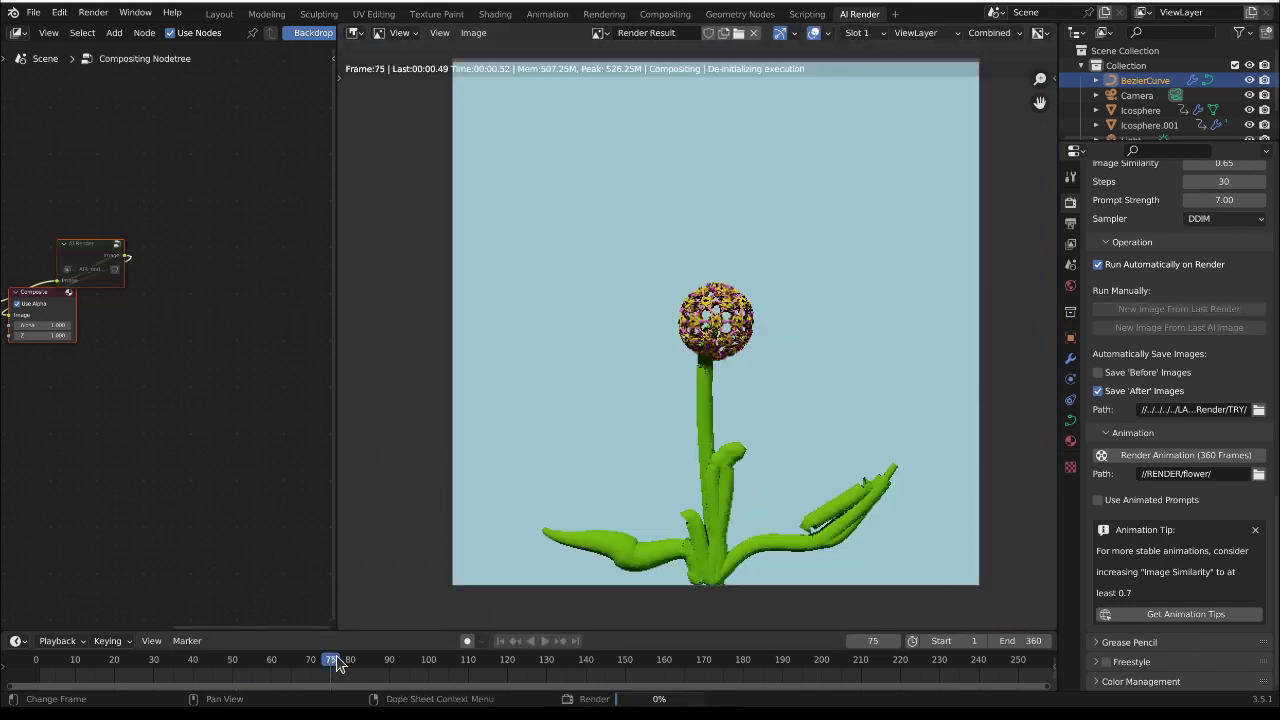